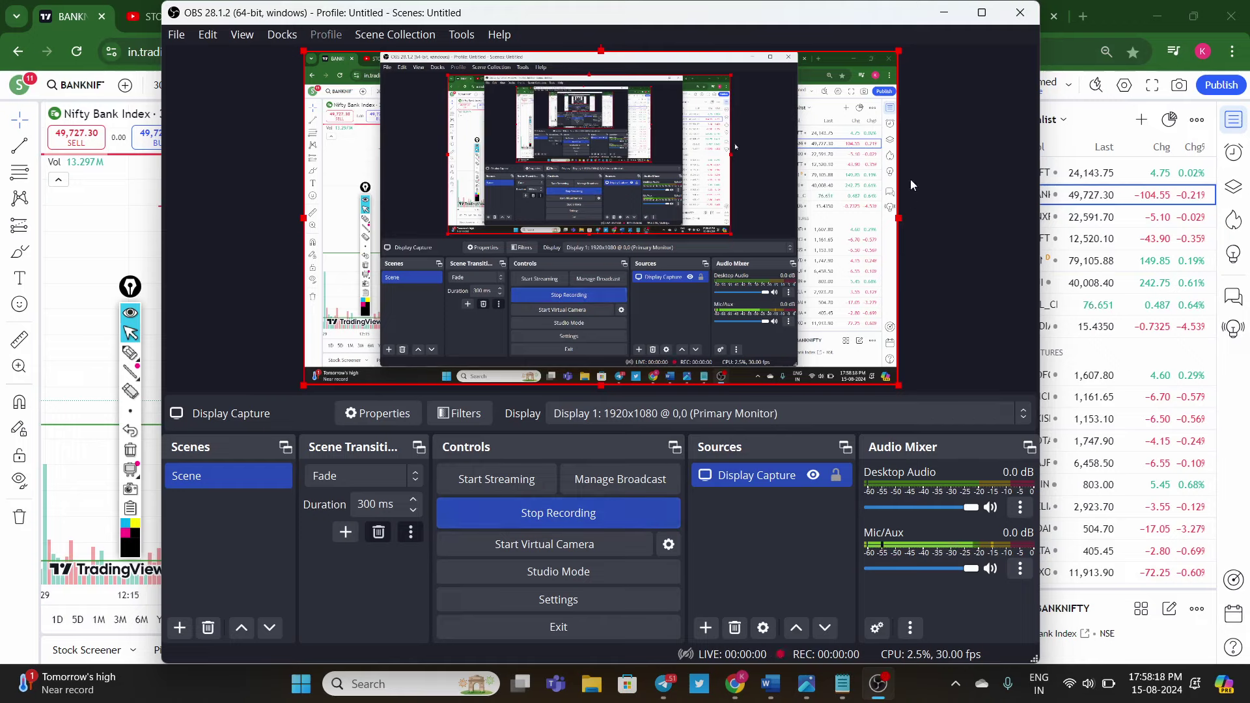
Step: Start the screen recording, close the watchlist panel and zoom into the Bank Nifty chart
left_click(943, 12)
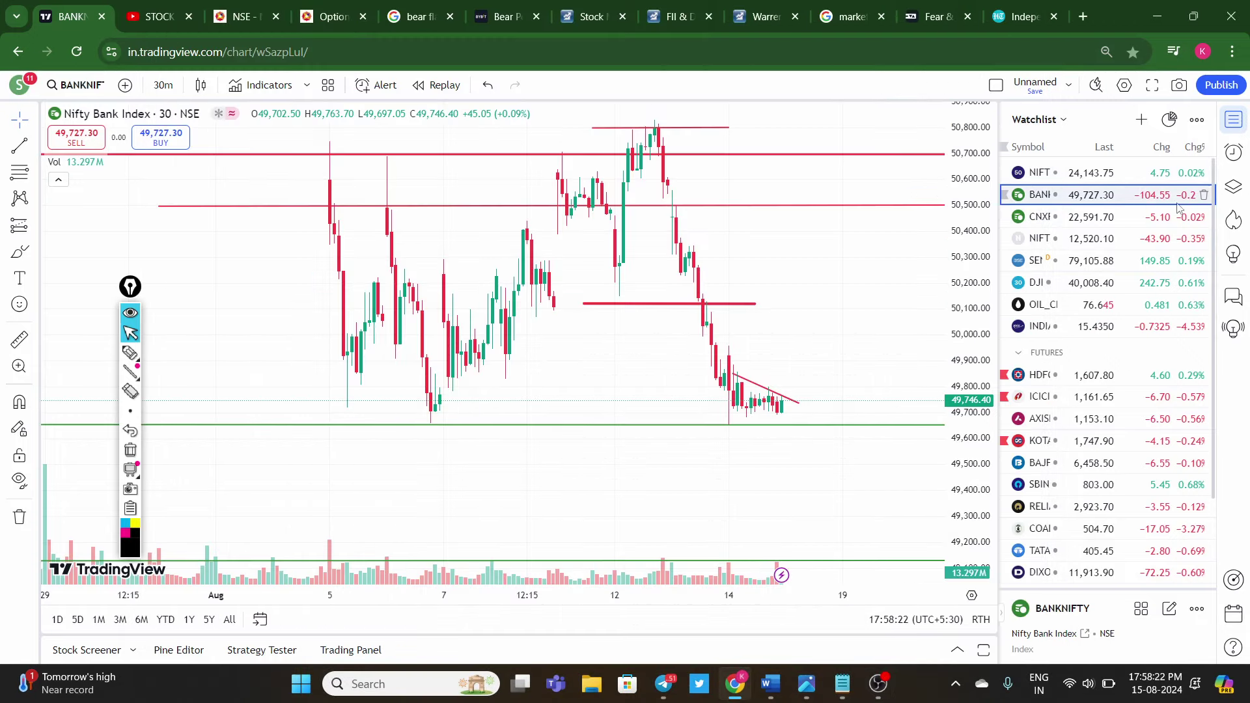
left_click(1233, 119)
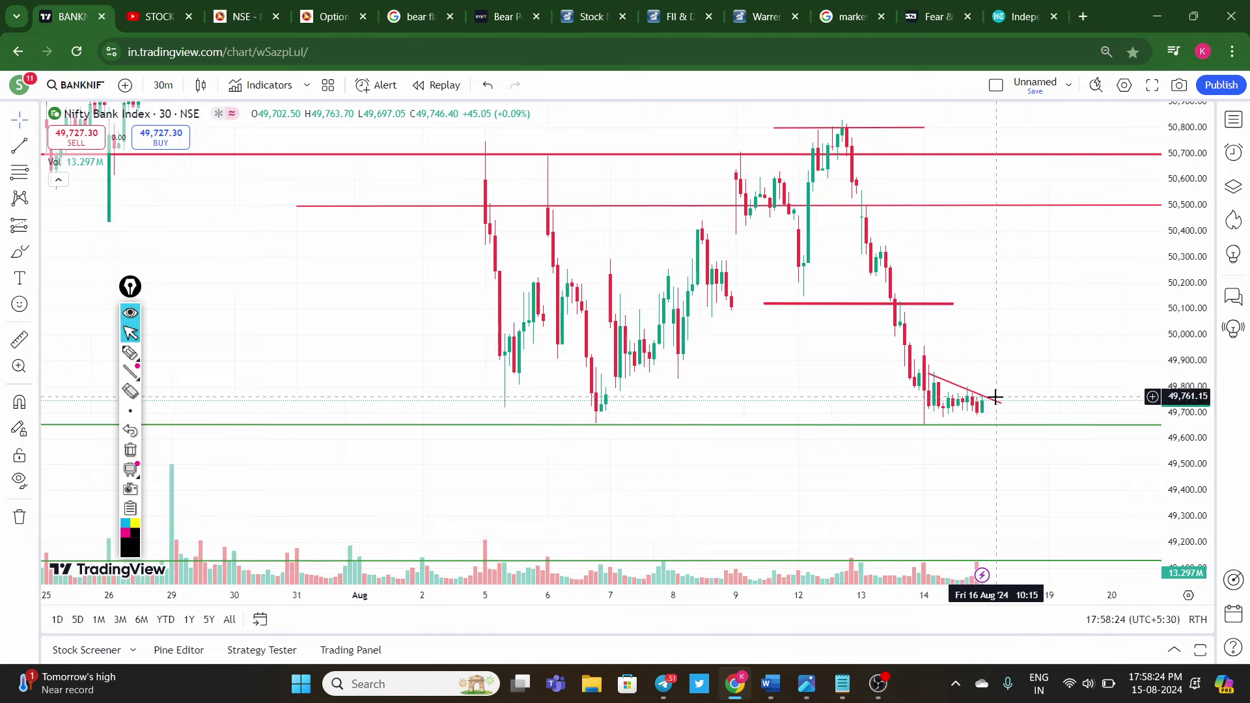
scroll(996, 397, "up", 3)
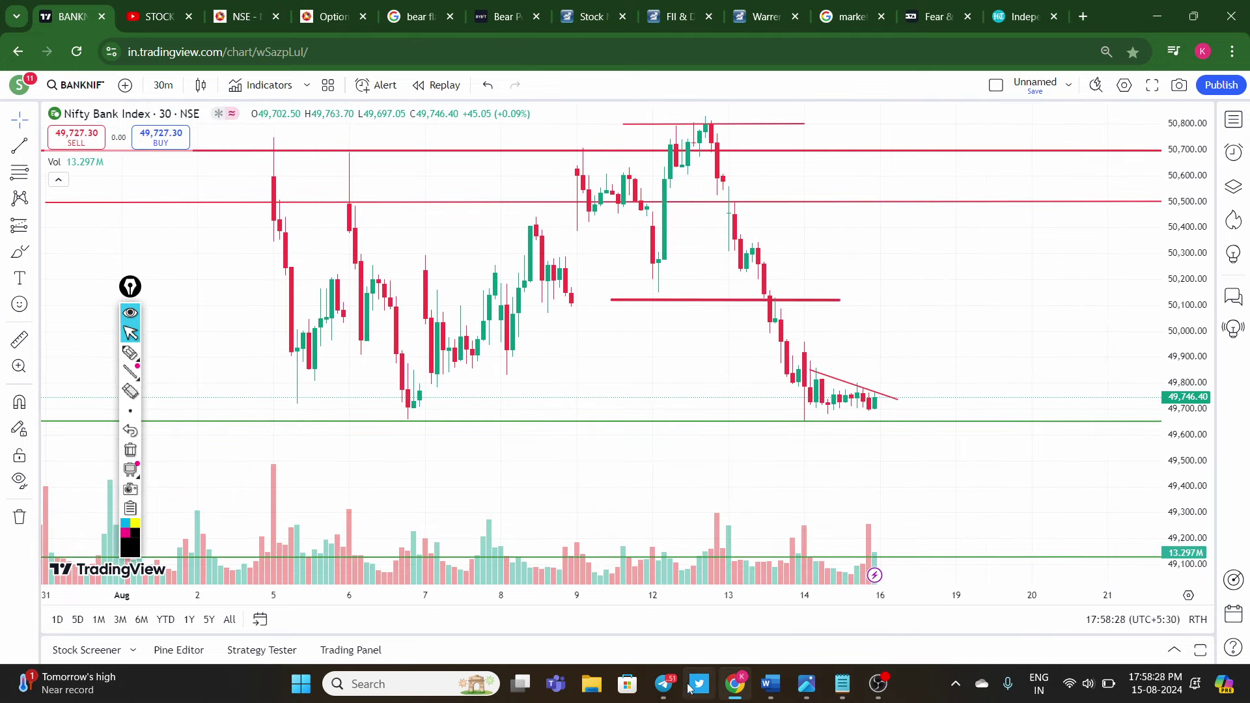
Step: Shrink the Chrome window so the chart sits beside the Telegram channel
left_click(664, 684)
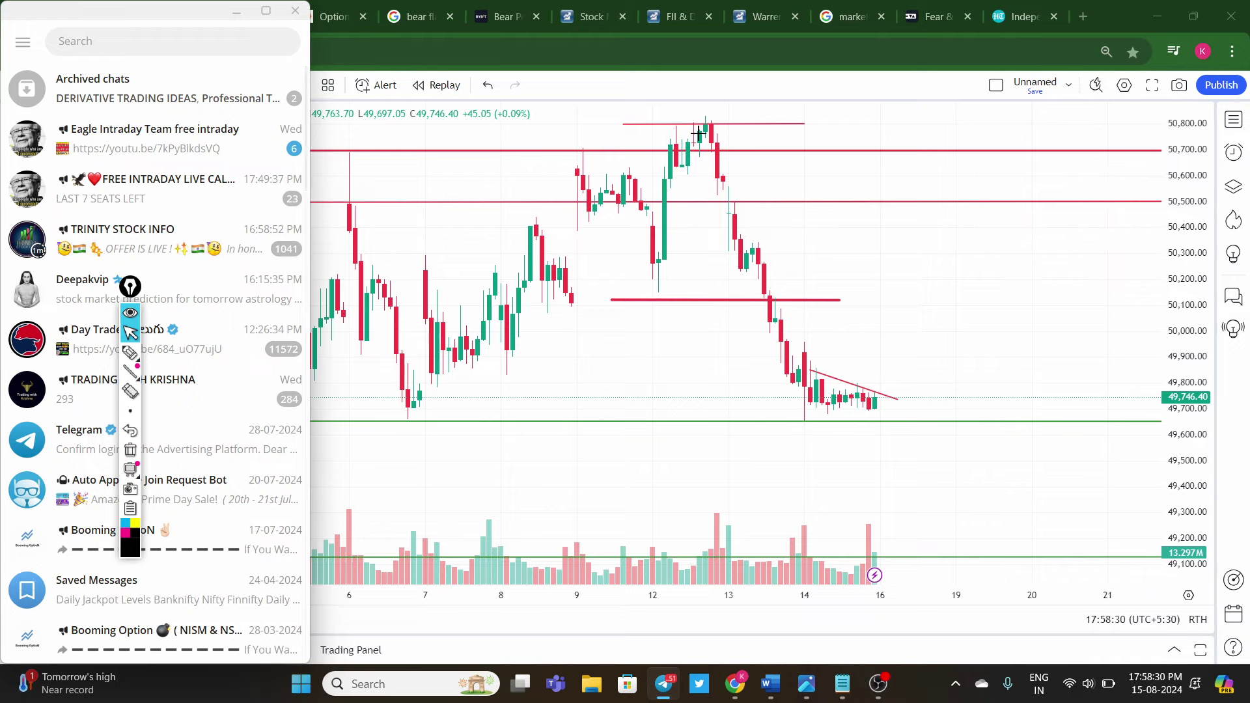
left_click(697, 134)
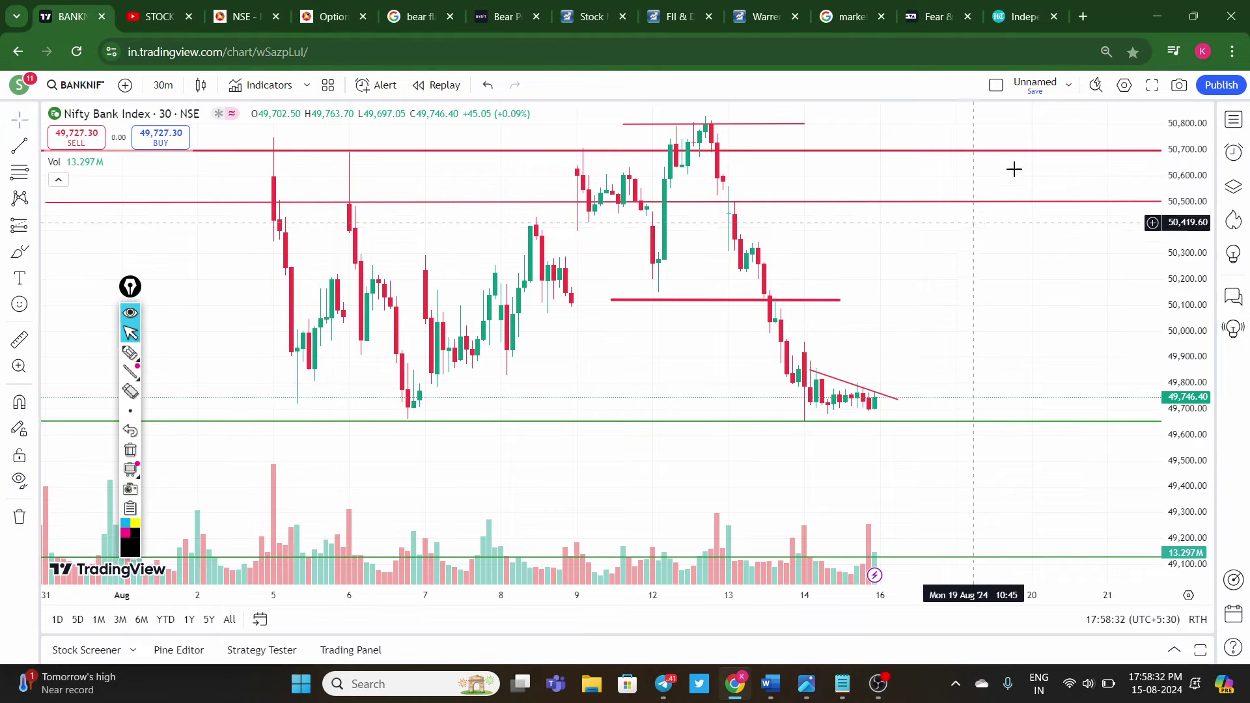
left_click(1194, 17)
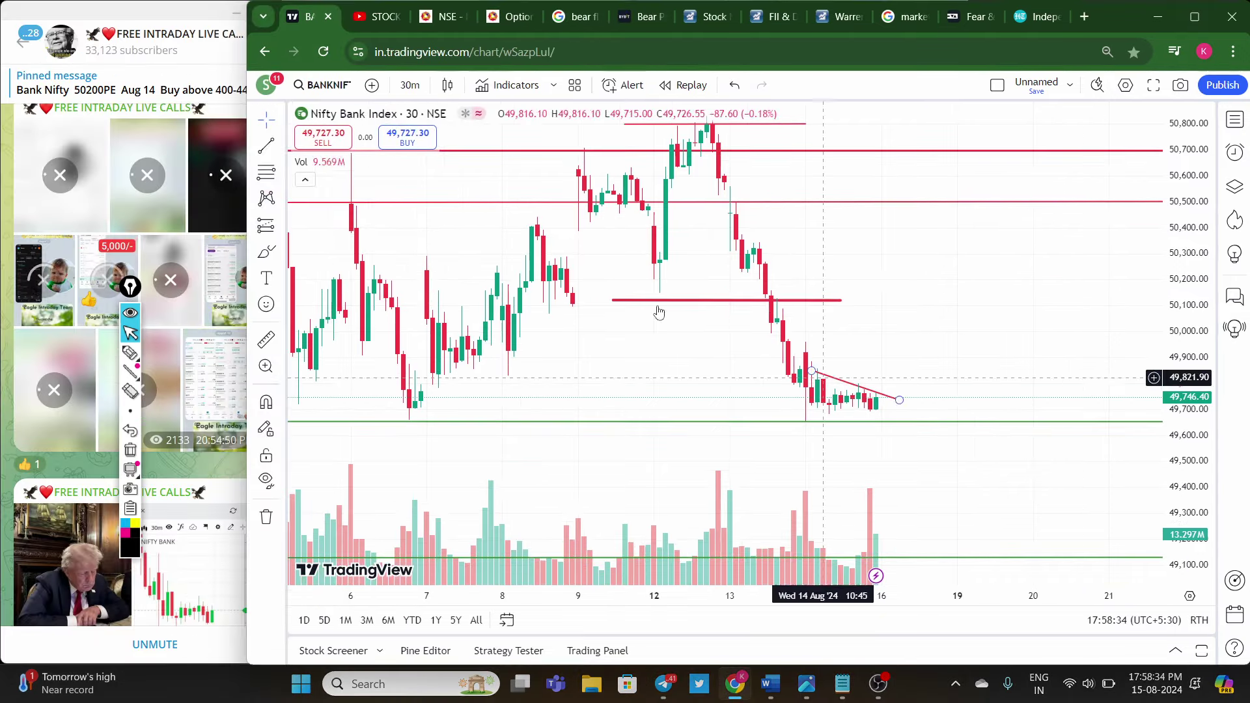
left_click(279, 433)
Step: Pan the Bank Nifty 30-minute chart to recentre the candles and dock the annotation toolbar beside it
scroll(279, 432, "down", 5)
left_click_drag(891, 346, 935, 338)
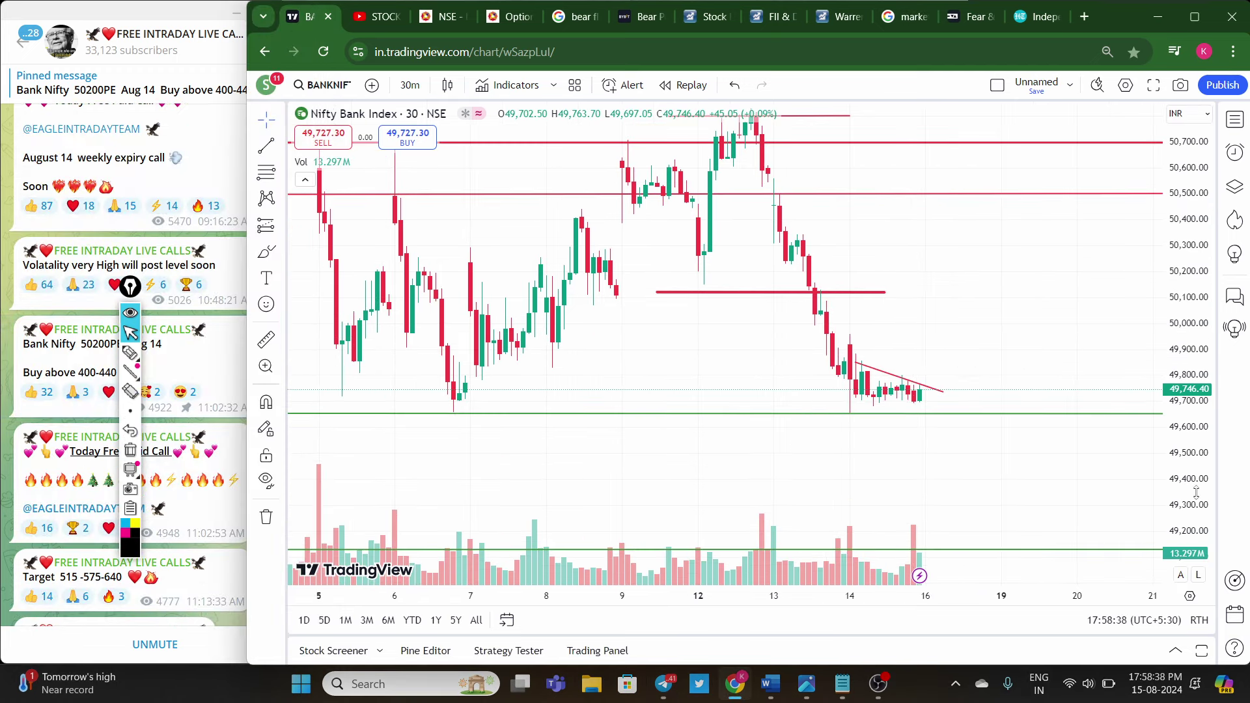
left_click_drag(1088, 454, 1087, 360)
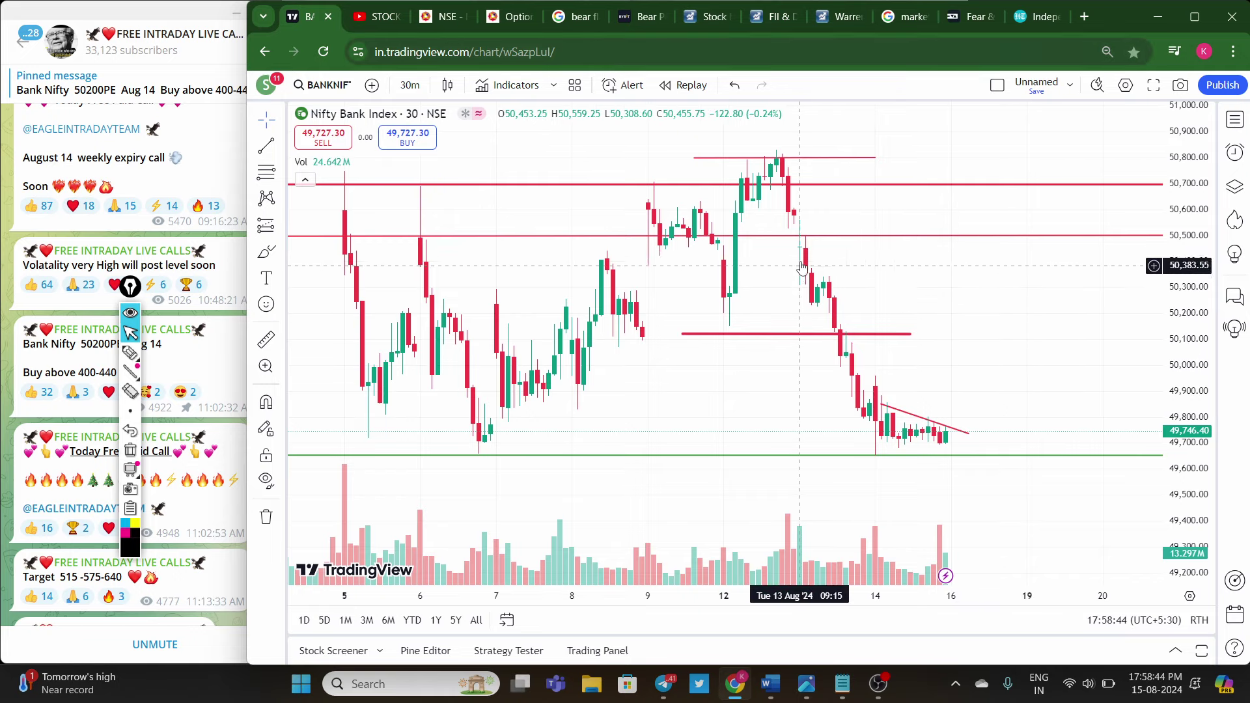
left_click_drag(882, 424, 926, 449)
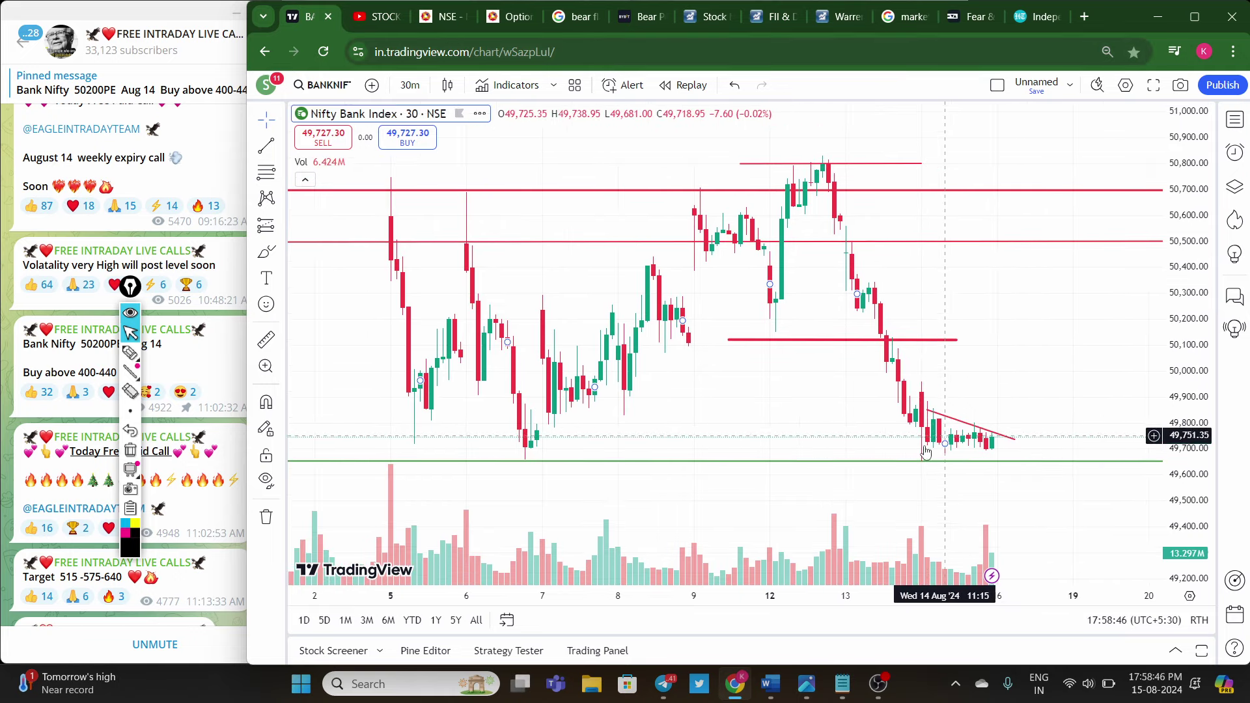
left_click_drag(130, 287, 210, 295)
left_click(208, 360)
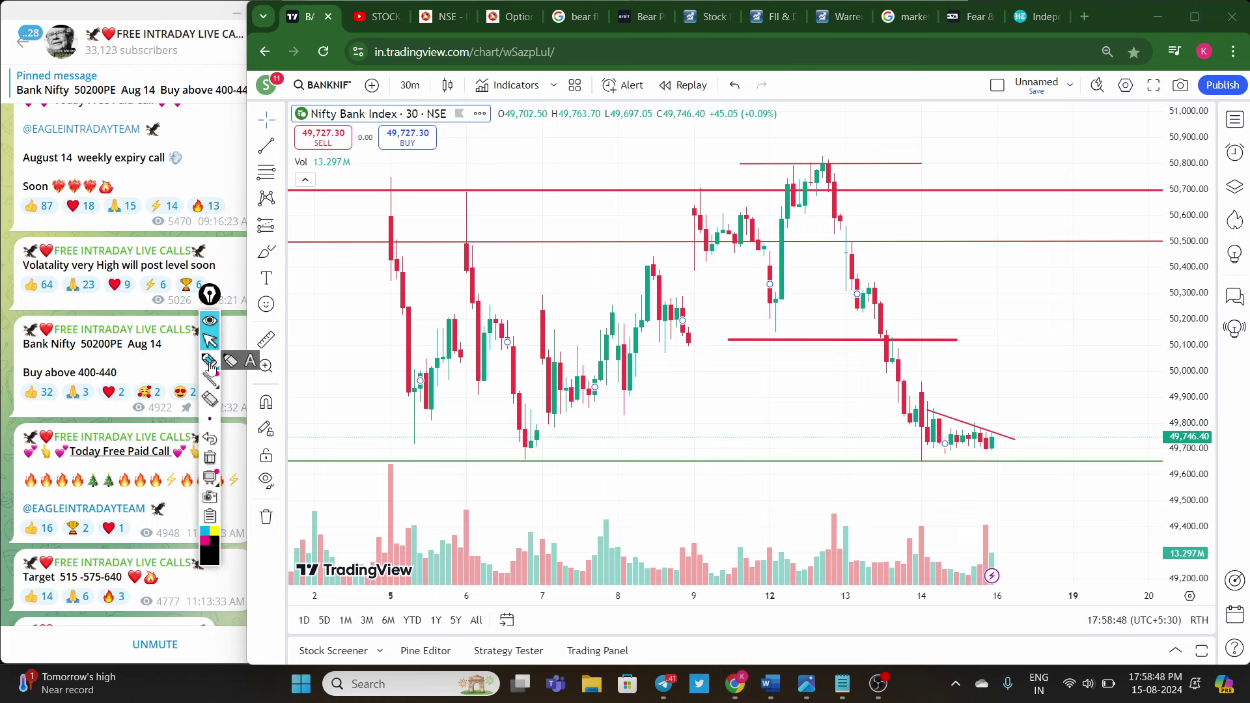
left_click_drag(477, 465, 1031, 464)
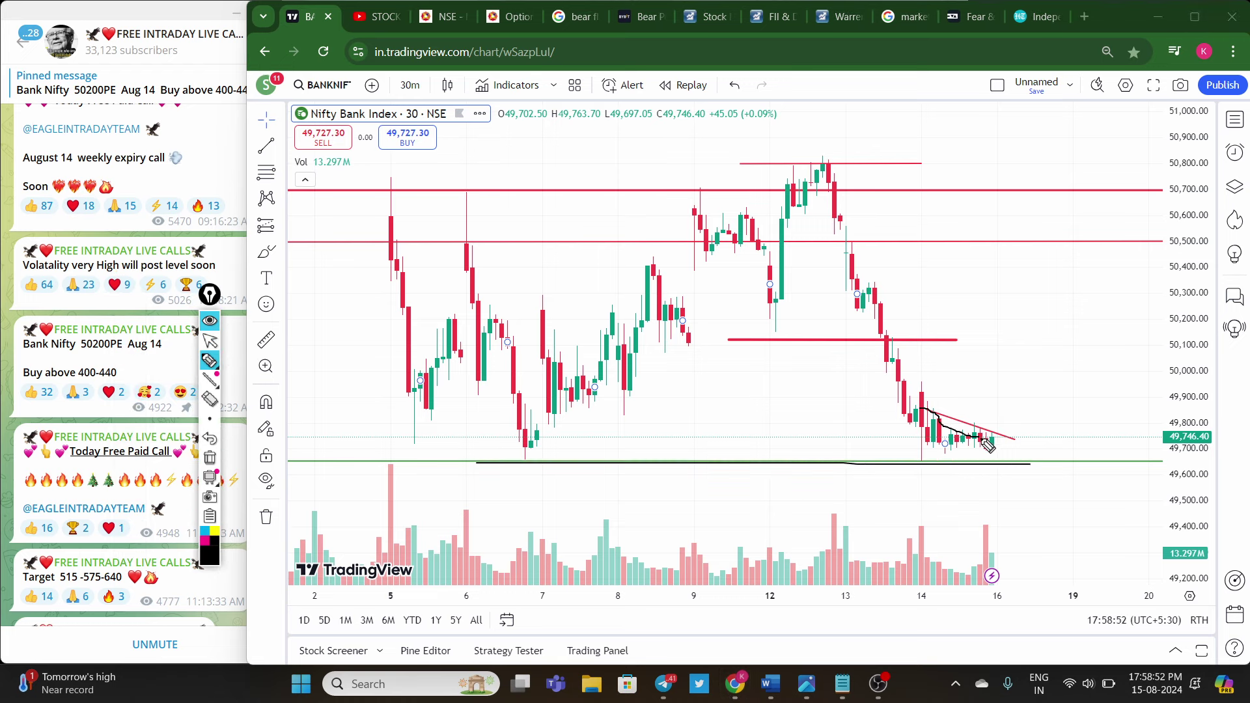
left_click_drag(926, 412, 1031, 445)
left_click(209, 458)
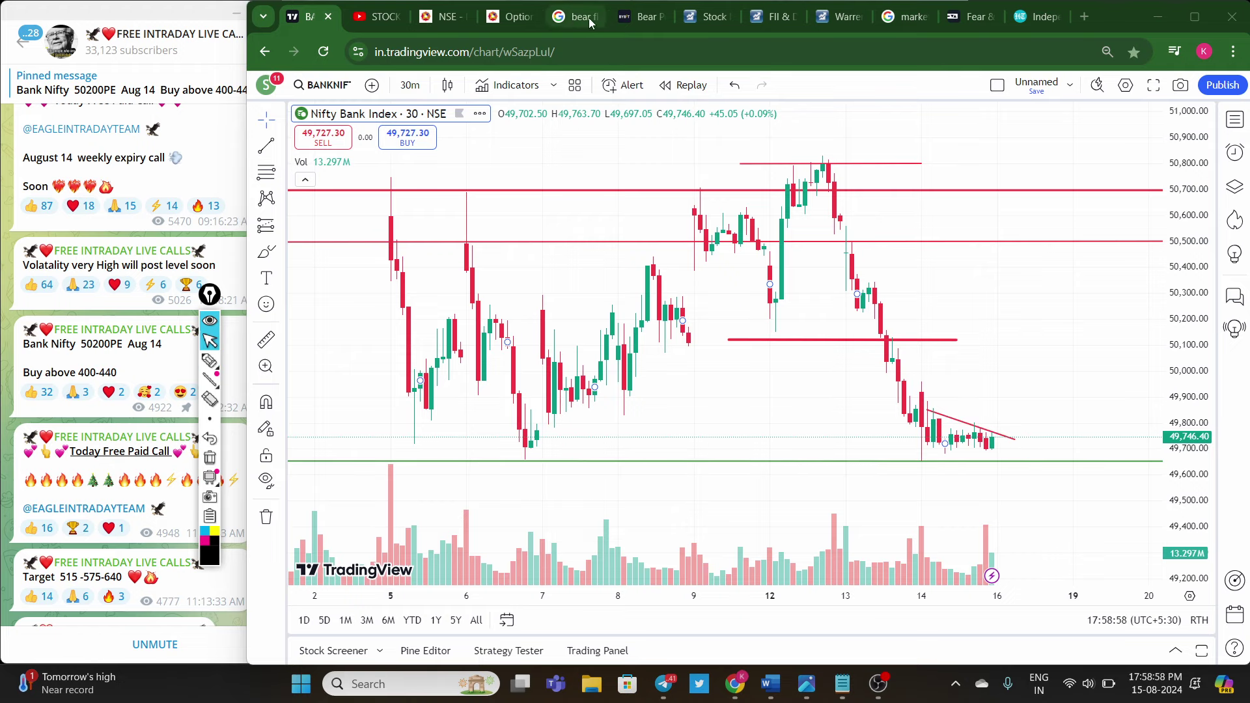
left_click(643, 17)
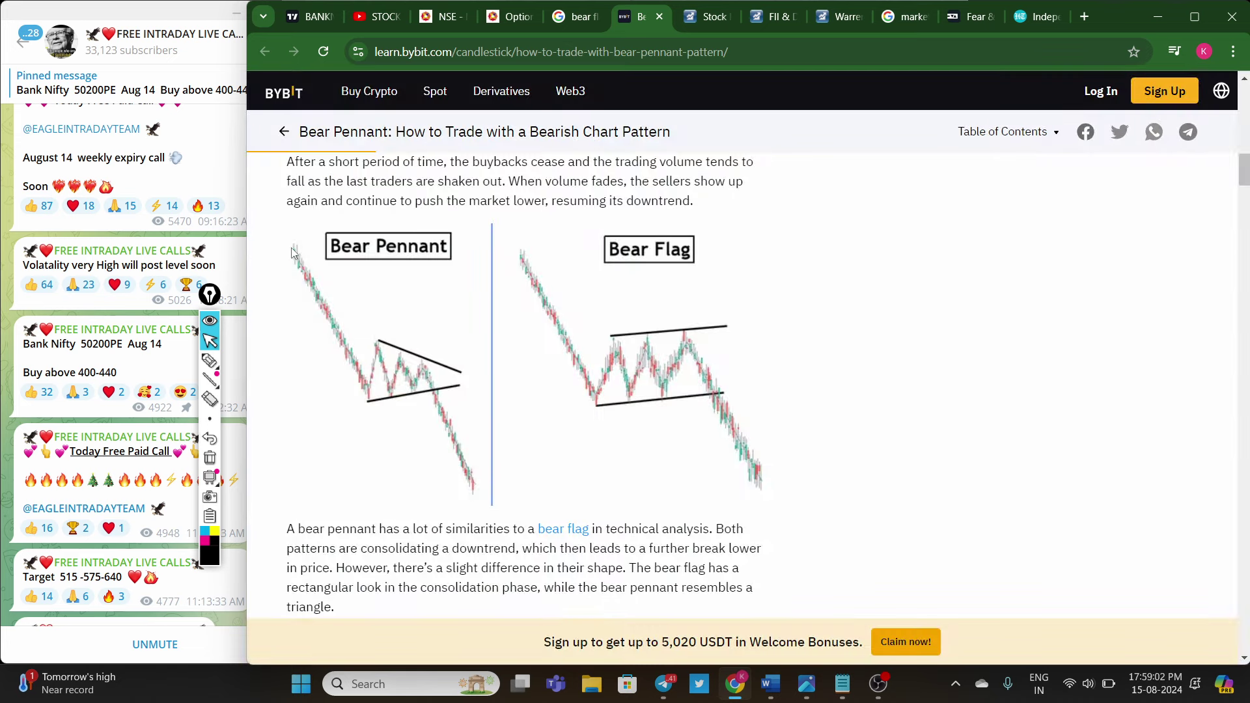
left_click(307, 16)
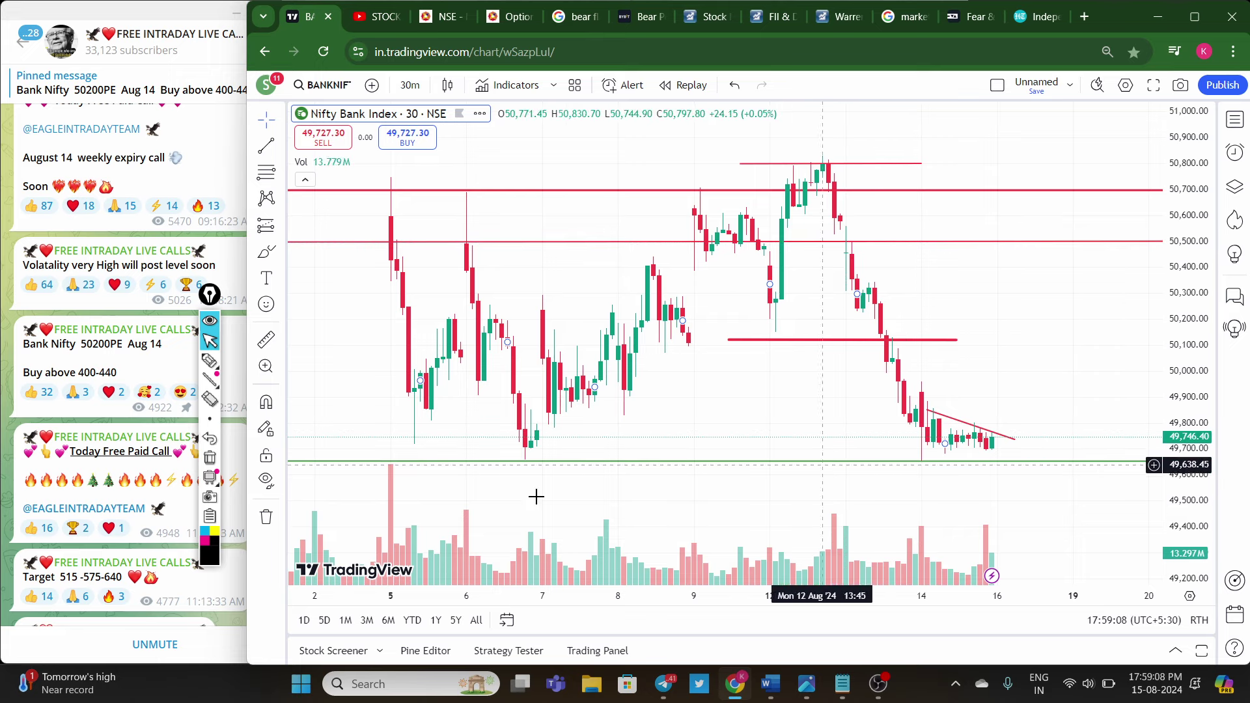
left_click(210, 362)
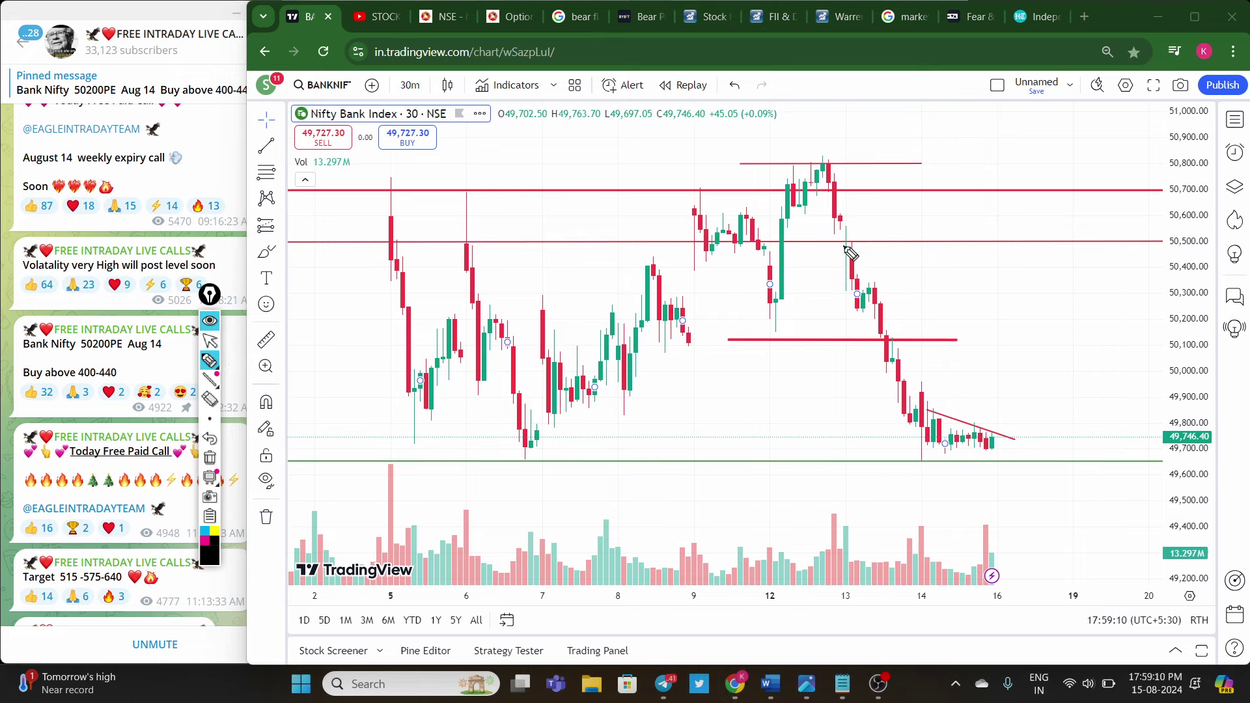
left_click_drag(845, 246, 922, 438)
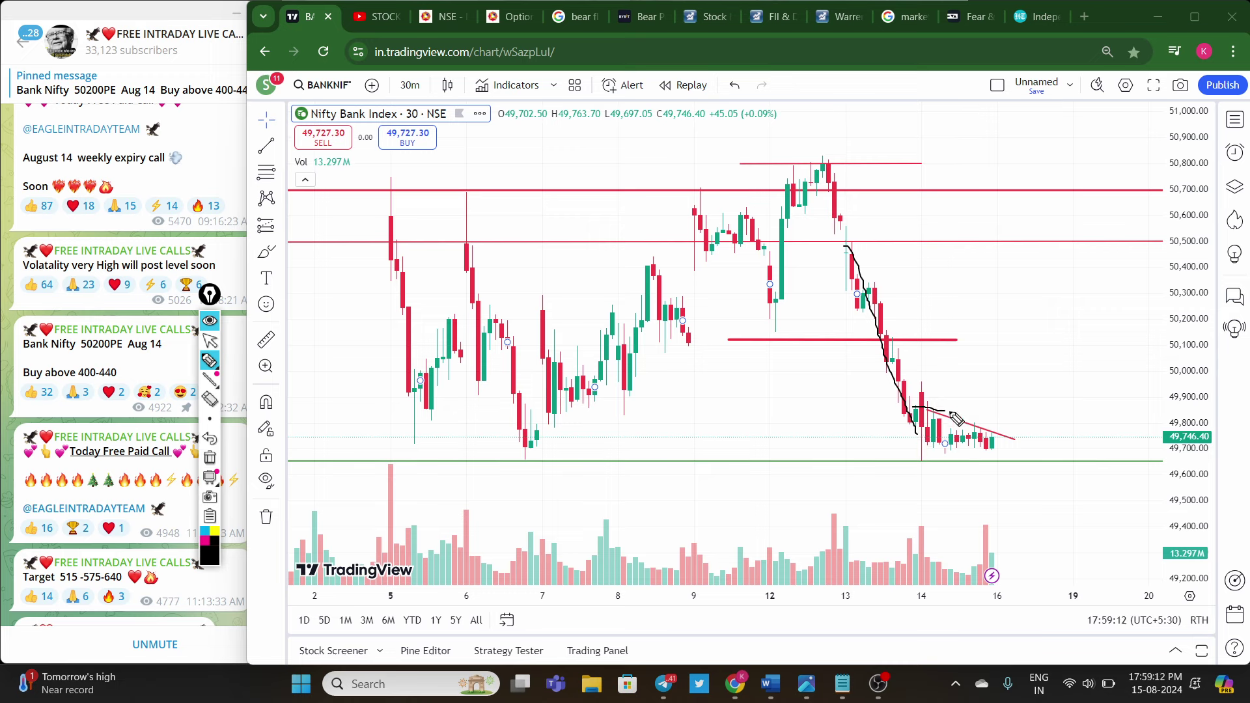
mouse_move(996, 444)
left_mouse_down()
mouse_move(938, 455)
mouse_move(908, 431)
mouse_move(937, 412)
mouse_move(981, 428)
mouse_move(913, 435)
left_mouse_up()
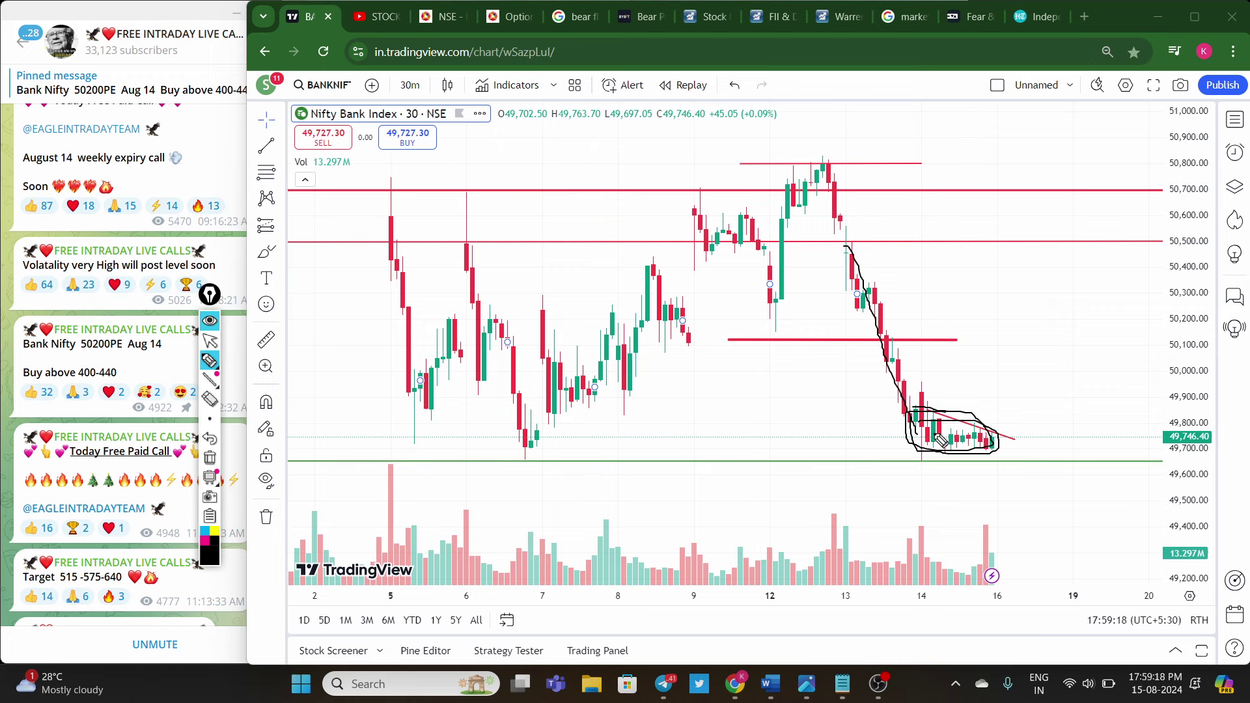
left_click_drag(926, 414, 988, 445)
left_click_drag(996, 447, 1050, 493)
left_click_drag(1003, 449, 1069, 513)
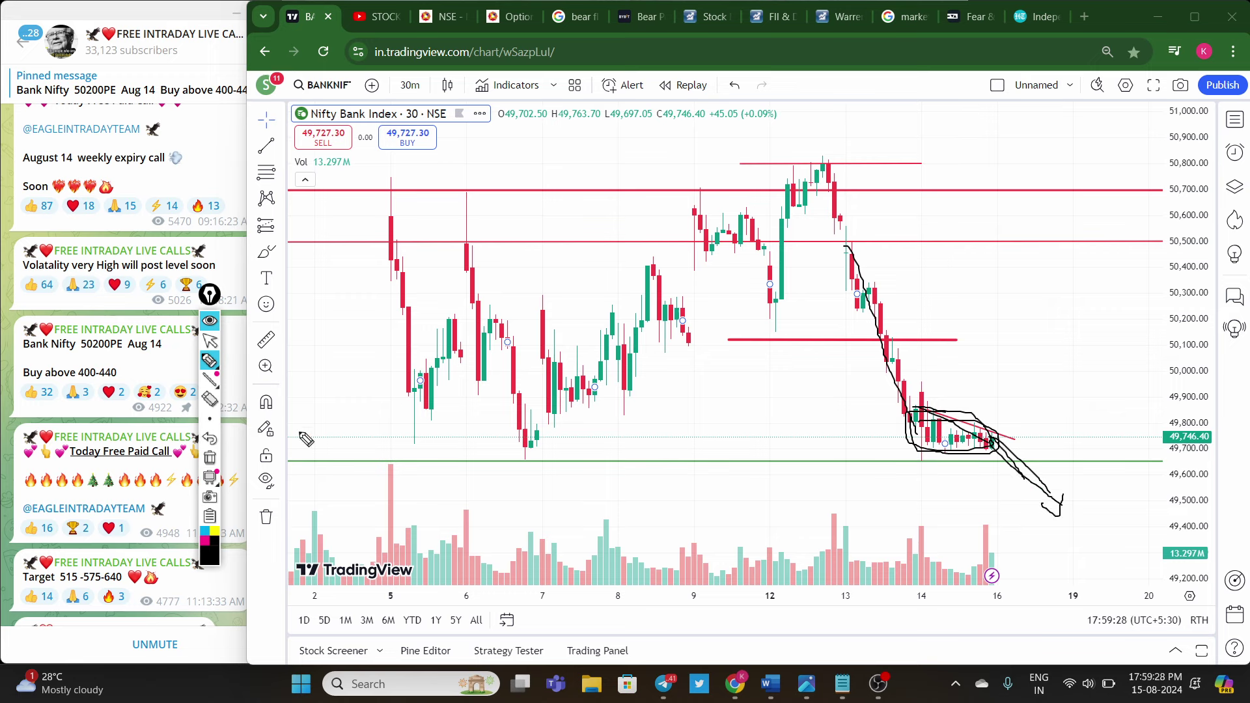
left_click(210, 459)
left_click(209, 340)
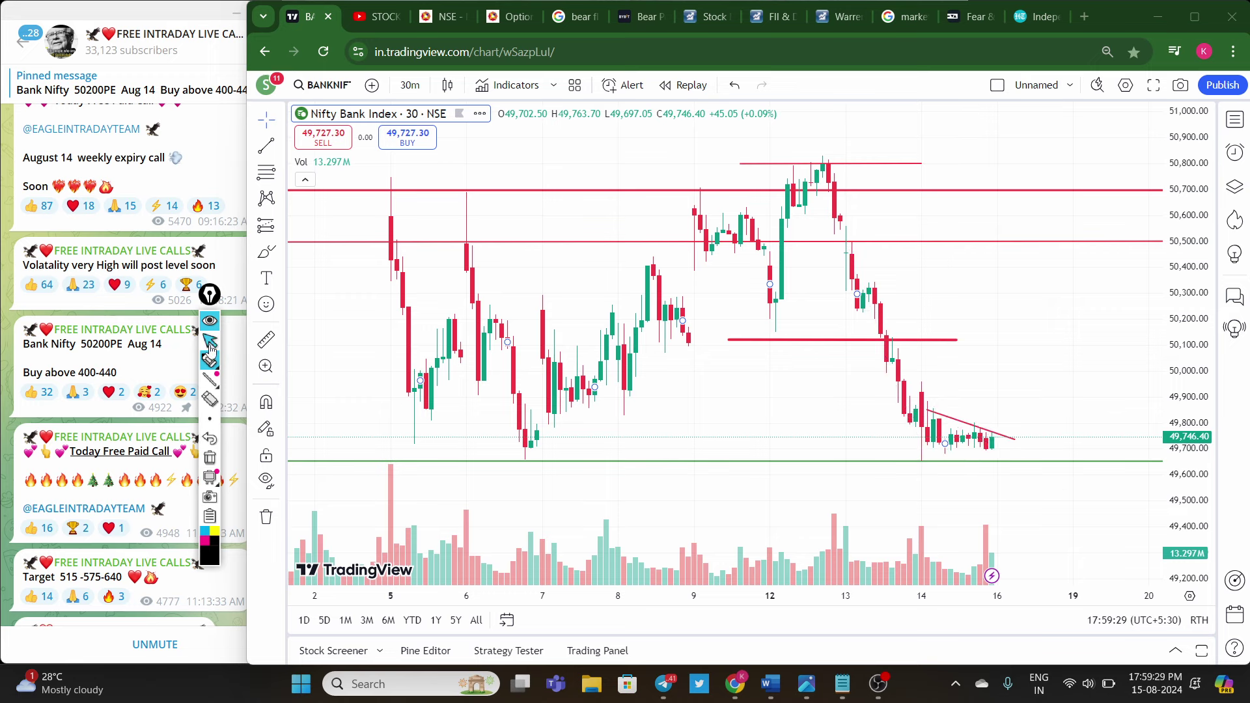
Step: Open Bybit Learn's Bear Pennant article and underline the Bear Flag heading and pennant diagram
left_click(574, 16)
left_click(1048, 293)
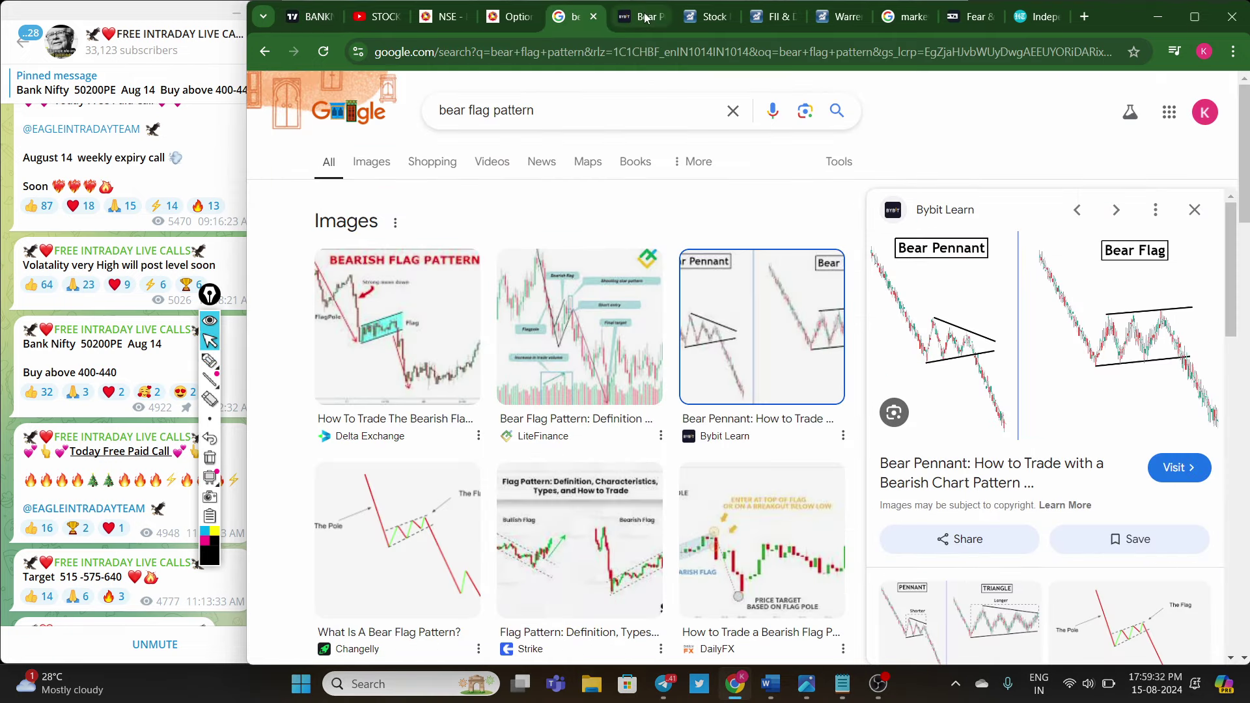
left_click(210, 360)
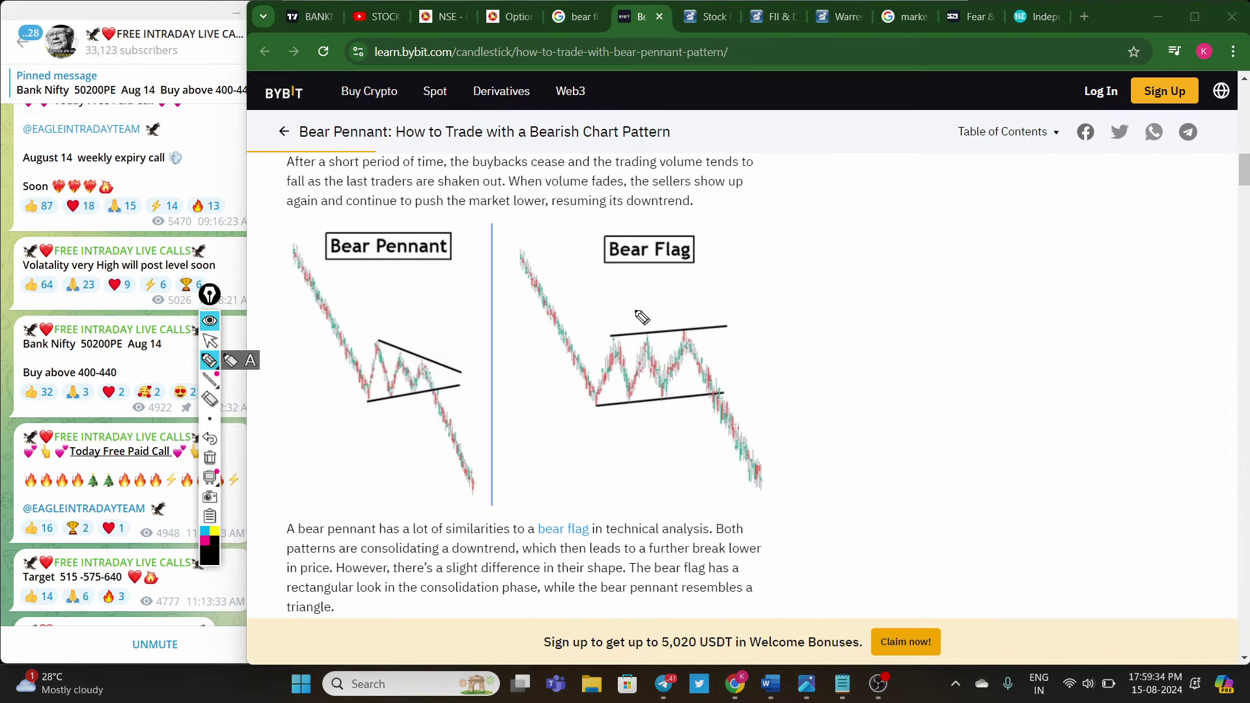
left_click_drag(606, 283, 717, 260)
left_click_drag(354, 293, 512, 293)
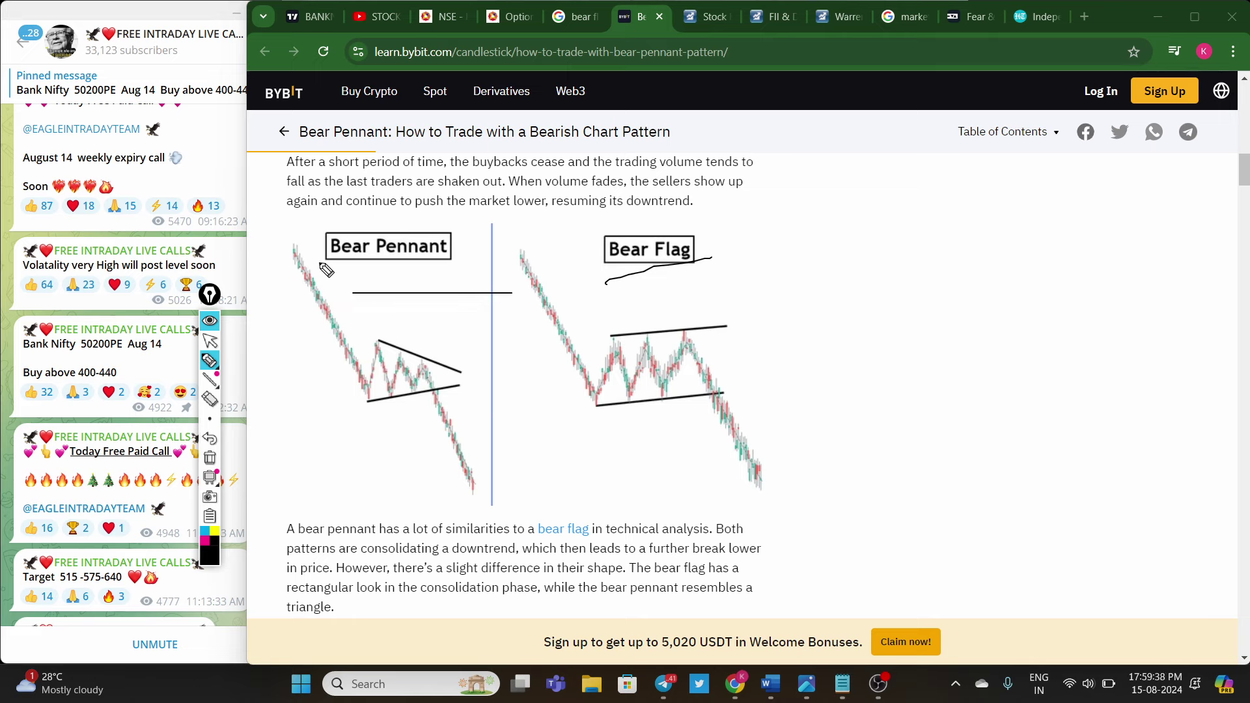
Step: Trace the pennant's pole and breakdown and the Bear Flag's drop, then clear all drawings
left_click_drag(293, 251, 362, 403)
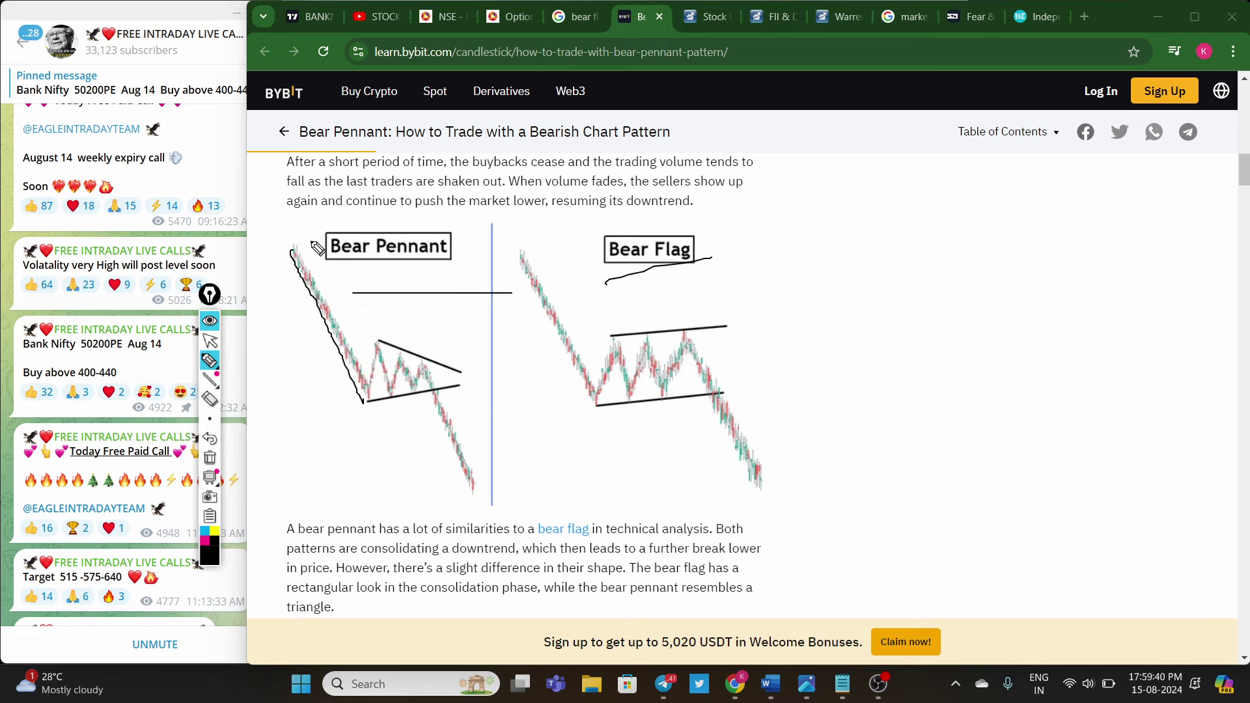
mouse_move(311, 242)
left_mouse_down()
mouse_move(375, 377)
mouse_move(420, 391)
mouse_move(429, 373)
mouse_move(419, 393)
mouse_move(448, 456)
mouse_move(460, 427)
mouse_move(464, 488)
left_mouse_up()
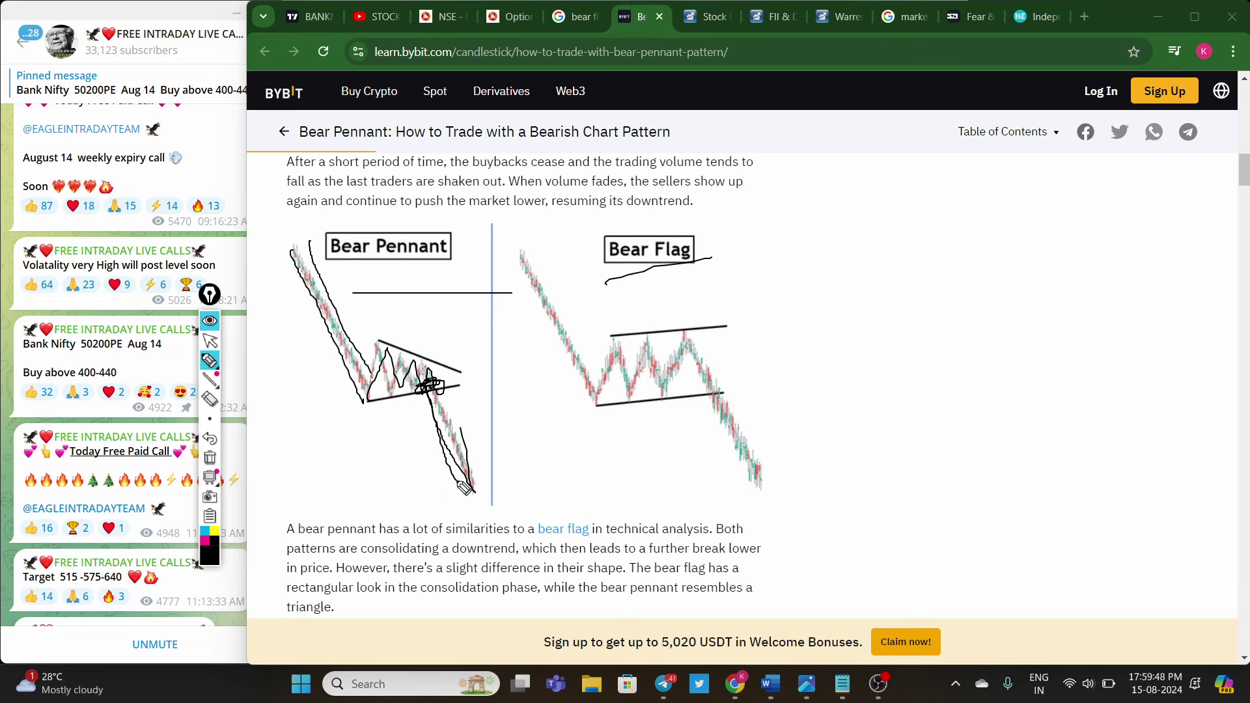
left_click_drag(446, 395, 475, 492)
left_click_drag(310, 255, 356, 368)
left_click_drag(713, 390, 761, 484)
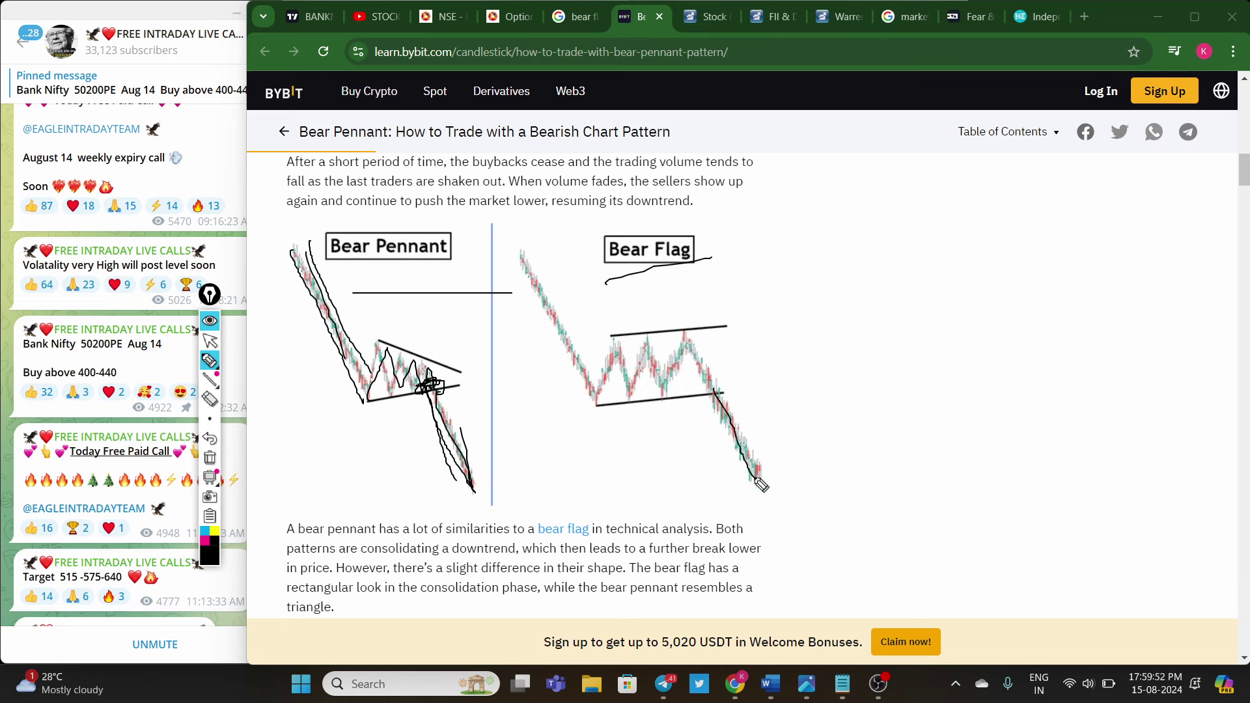
left_click_drag(669, 318, 722, 395)
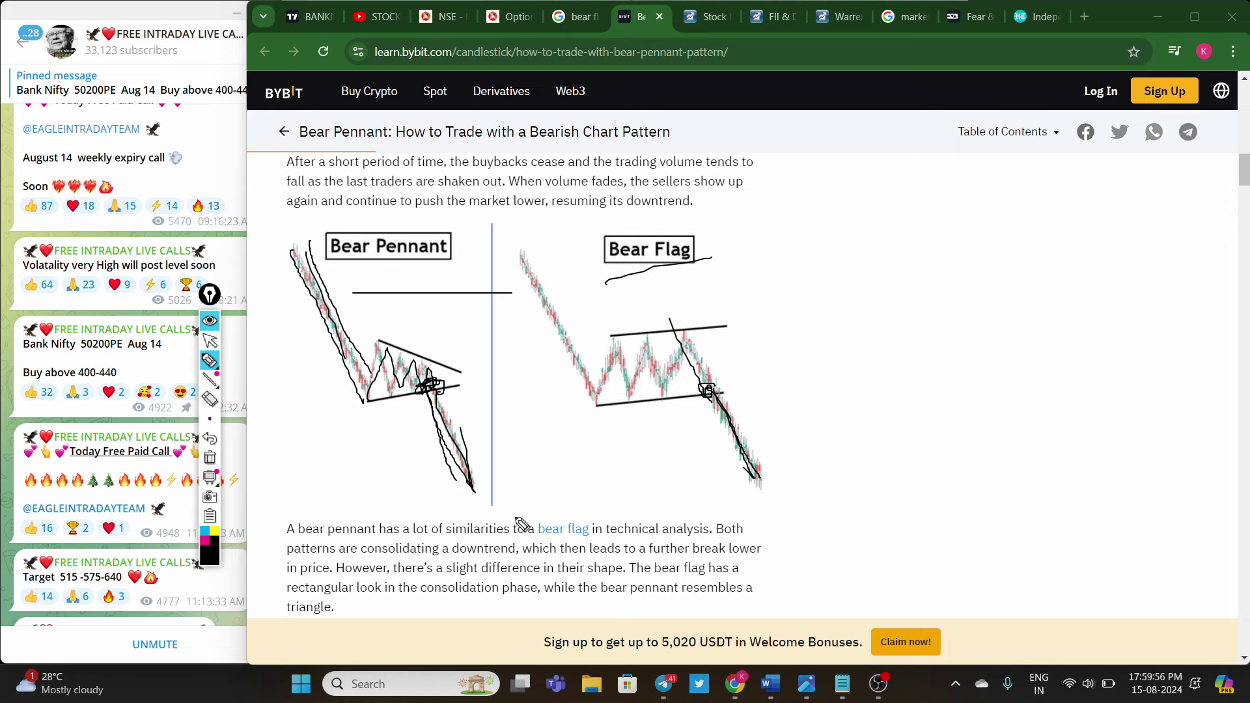
left_click(209, 457)
left_click(210, 340)
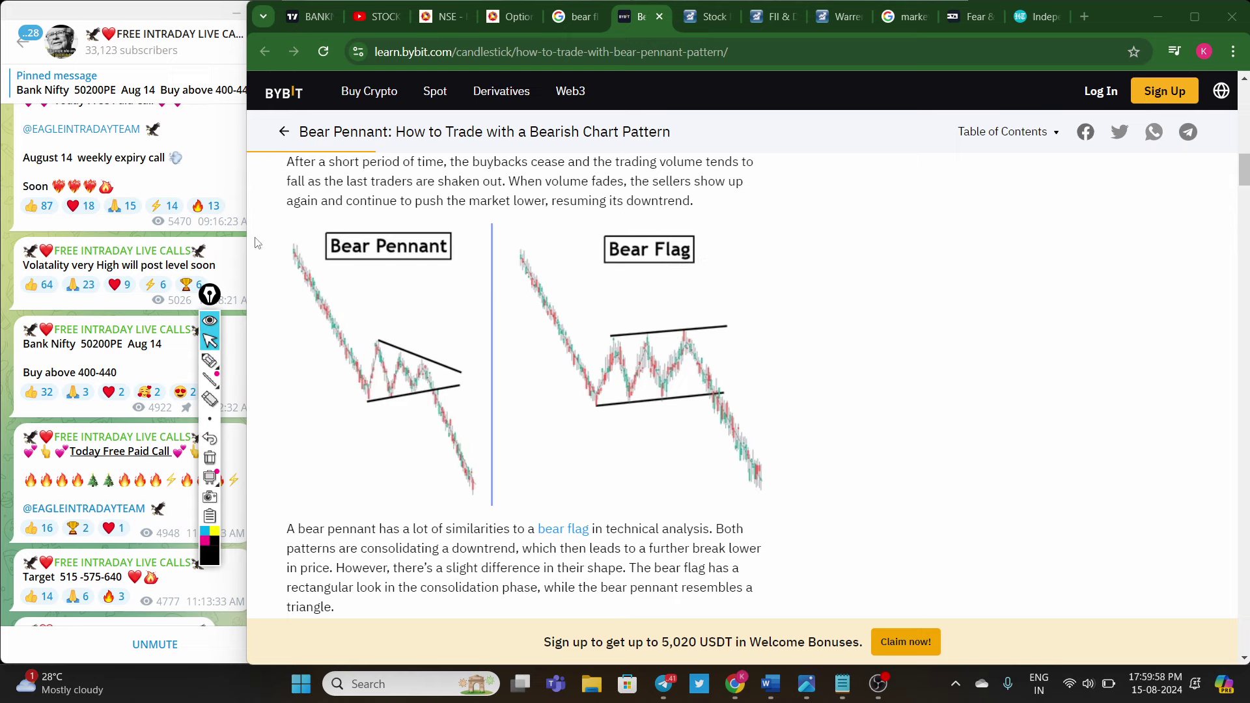
Step: Return to the Bank Nifty chart, rescale the price axis and switch to 15-minute candles
left_click(303, 25)
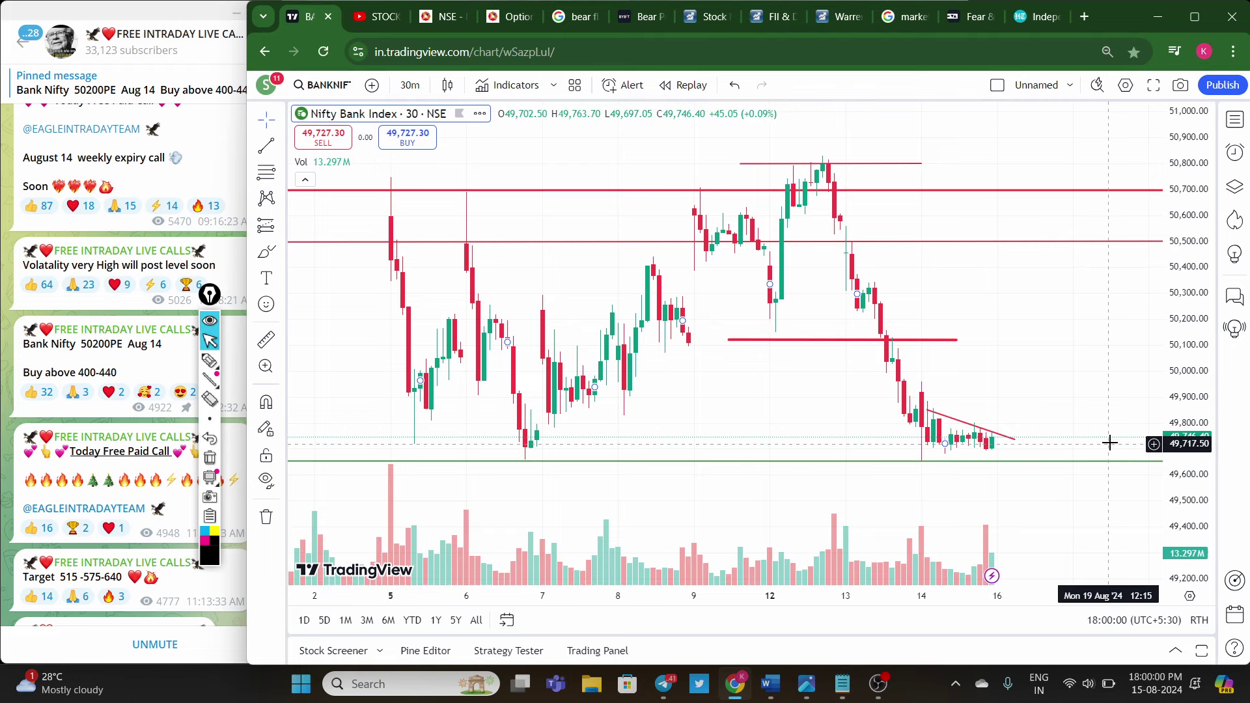
left_click_drag(1174, 482, 1165, 410)
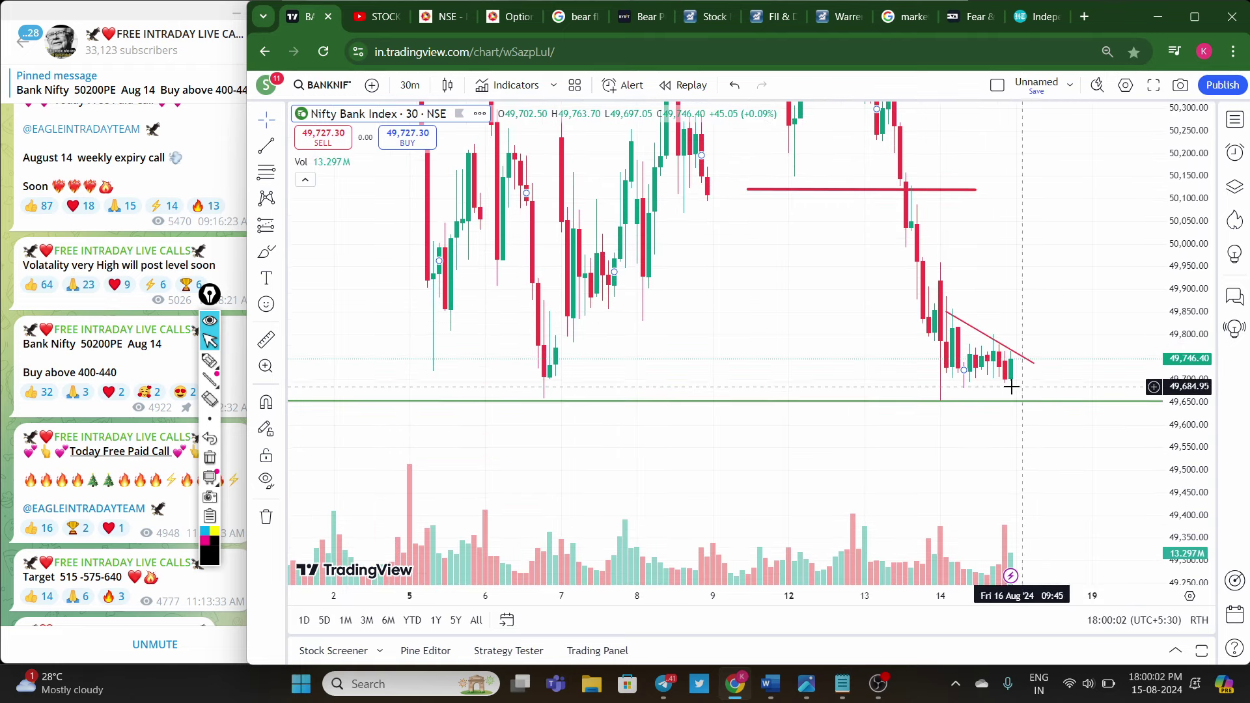
scroll(822, 359, "up", 3)
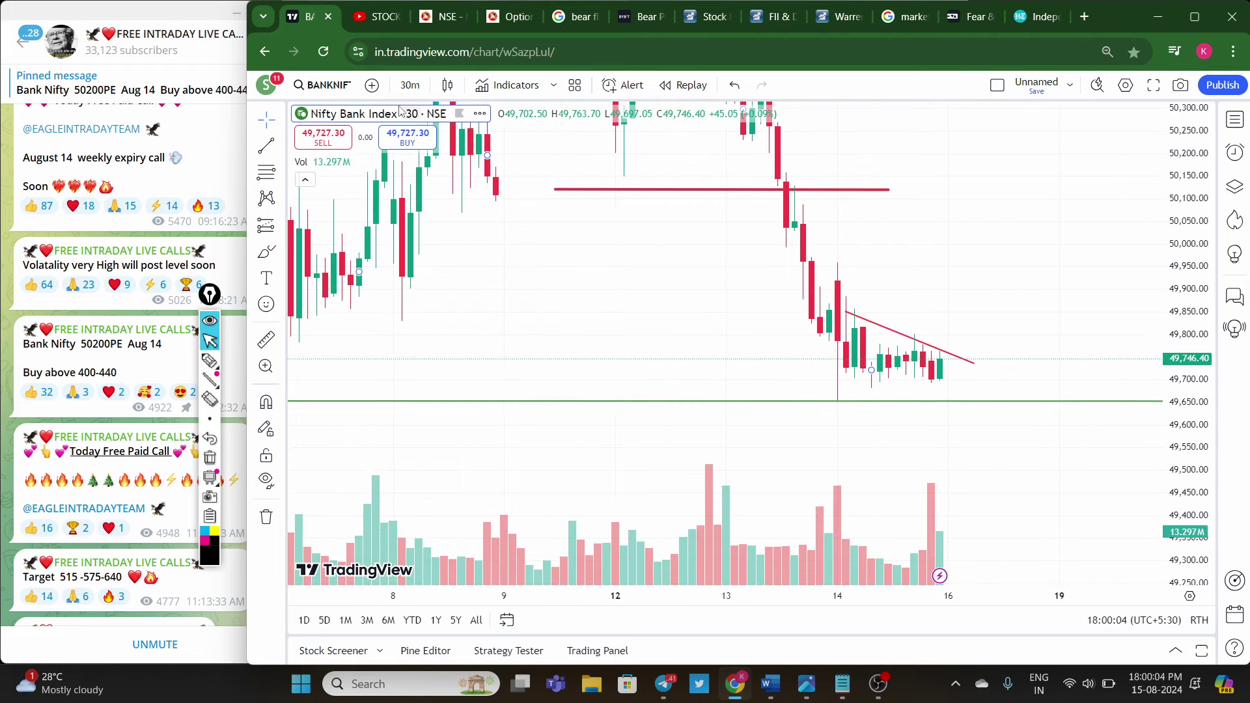
left_click(409, 85)
left_click(426, 301)
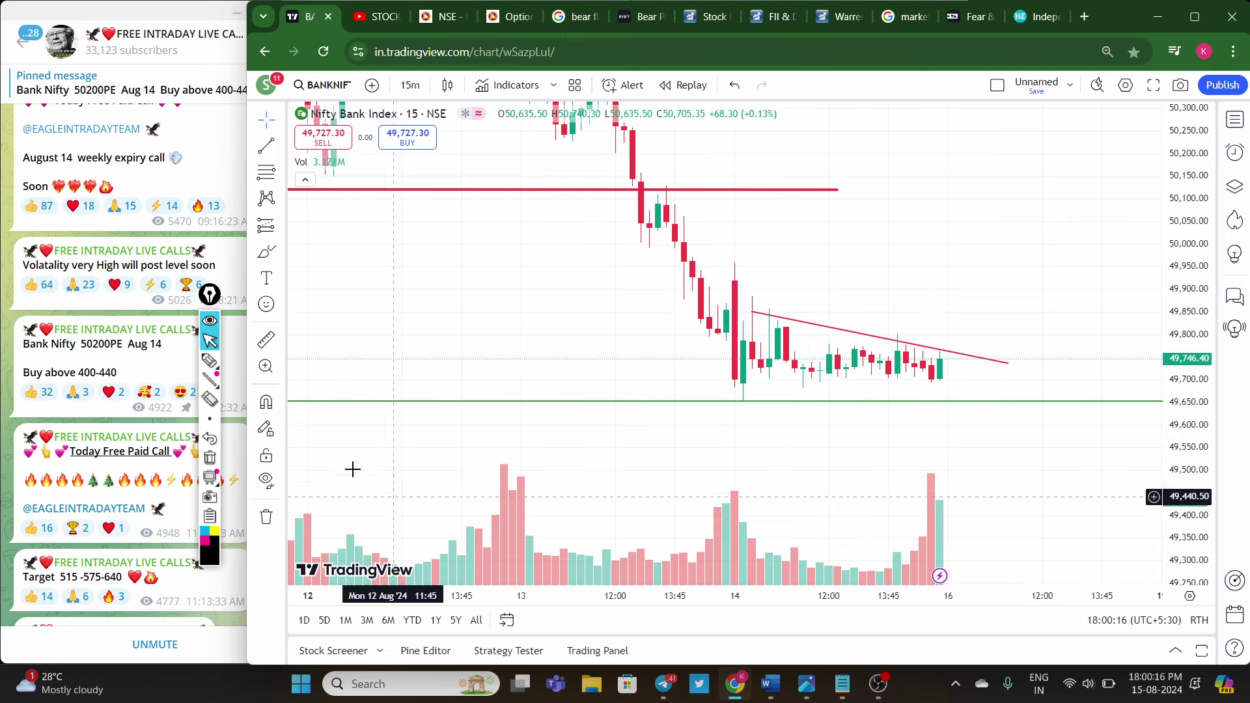
left_click(209, 361)
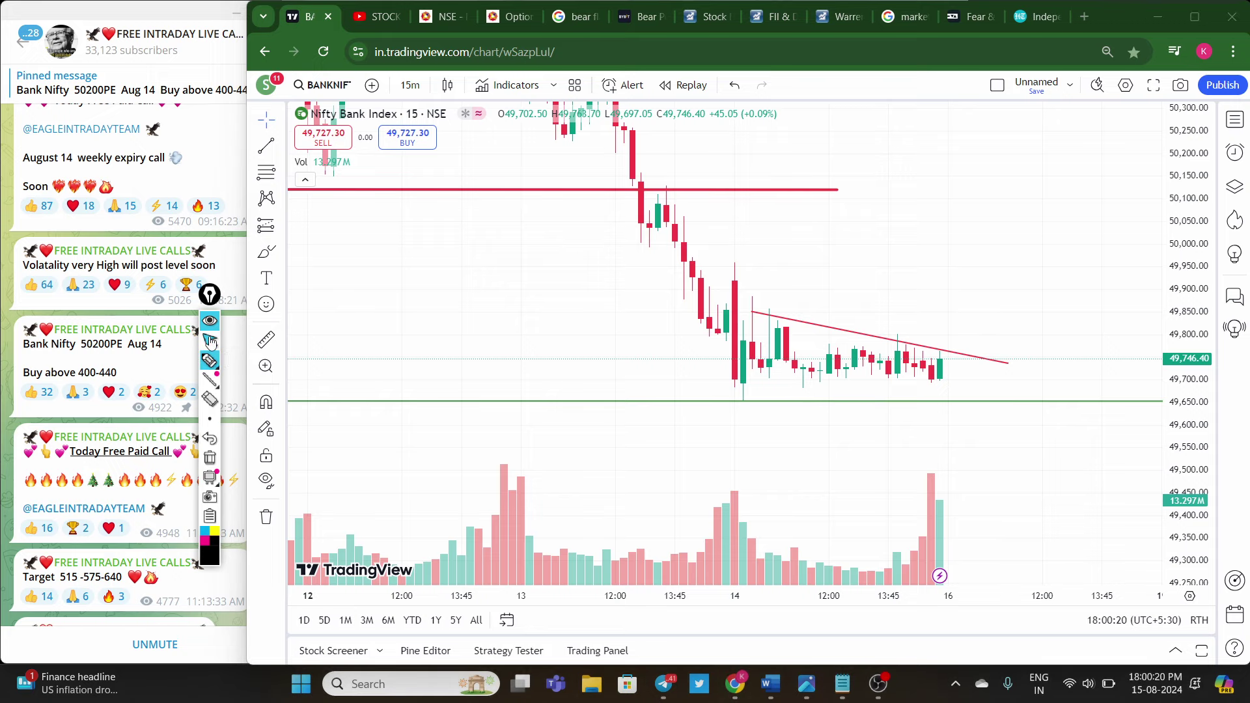
left_click(210, 340)
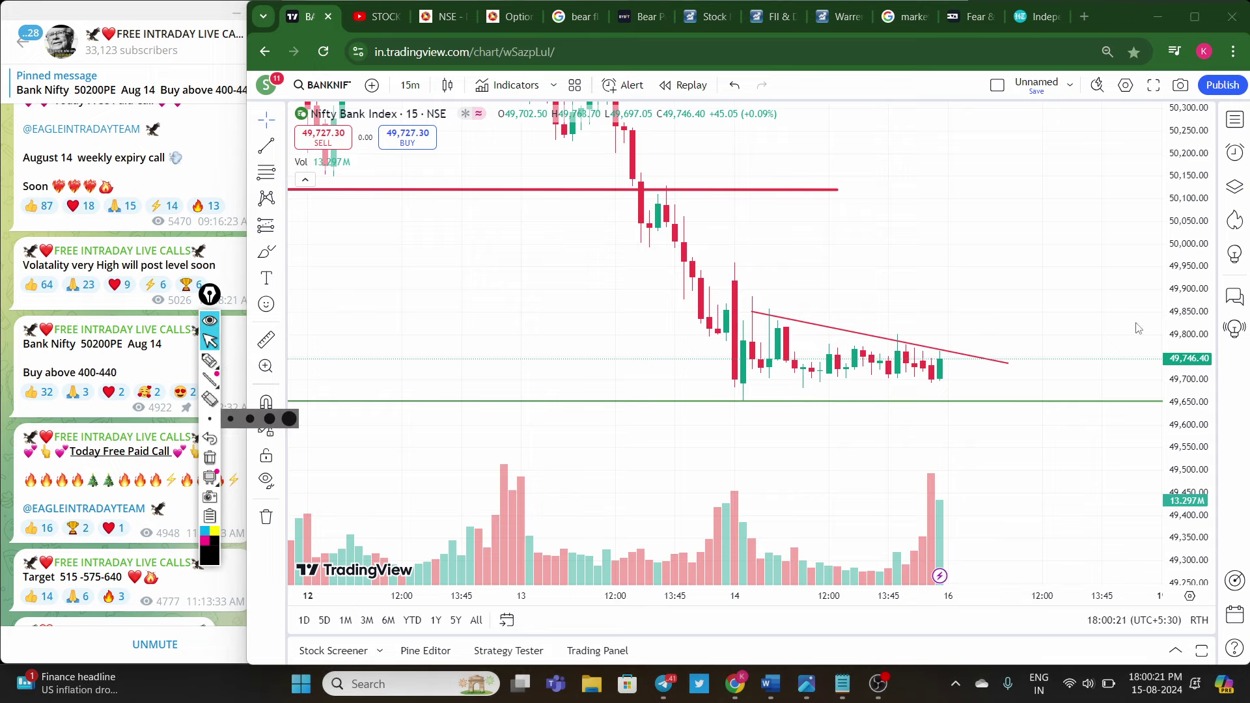
Step: Check Tickertape's Market Mood Index at 15.34 (Extreme Fear), then go to Moneycontrol's FII & DII page
left_click(970, 16)
mouse_move(638, 450)
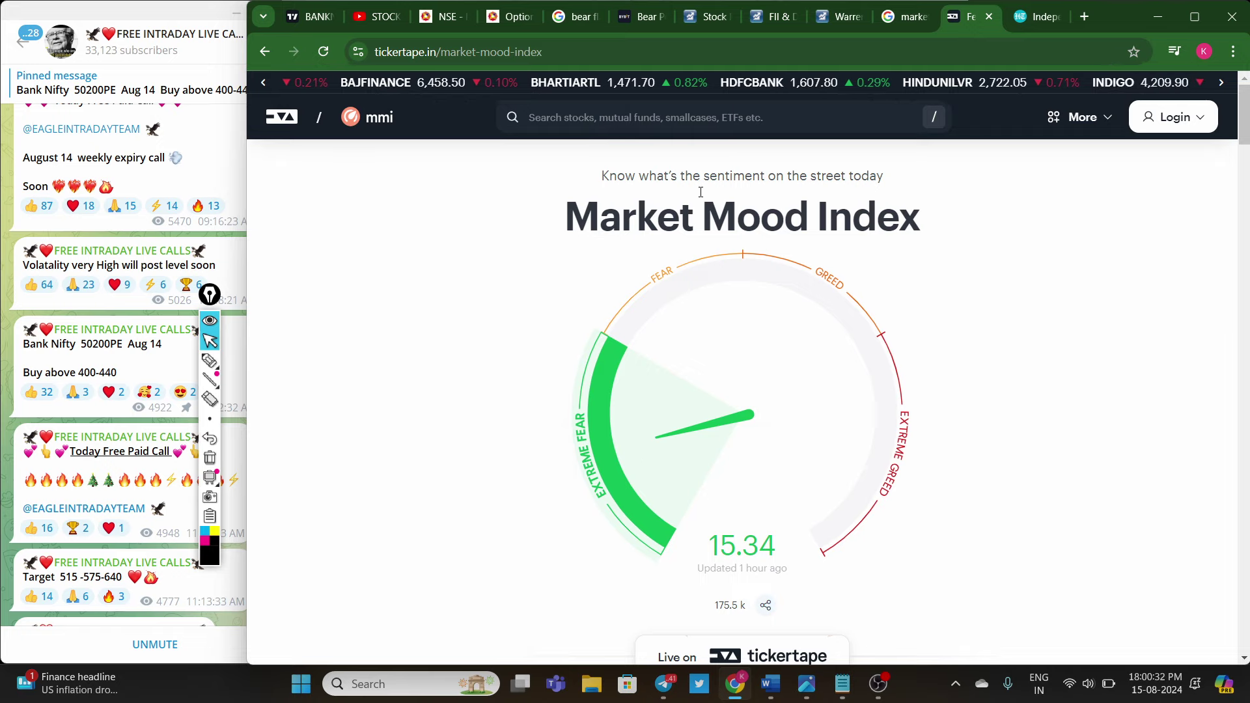
left_click(756, 19)
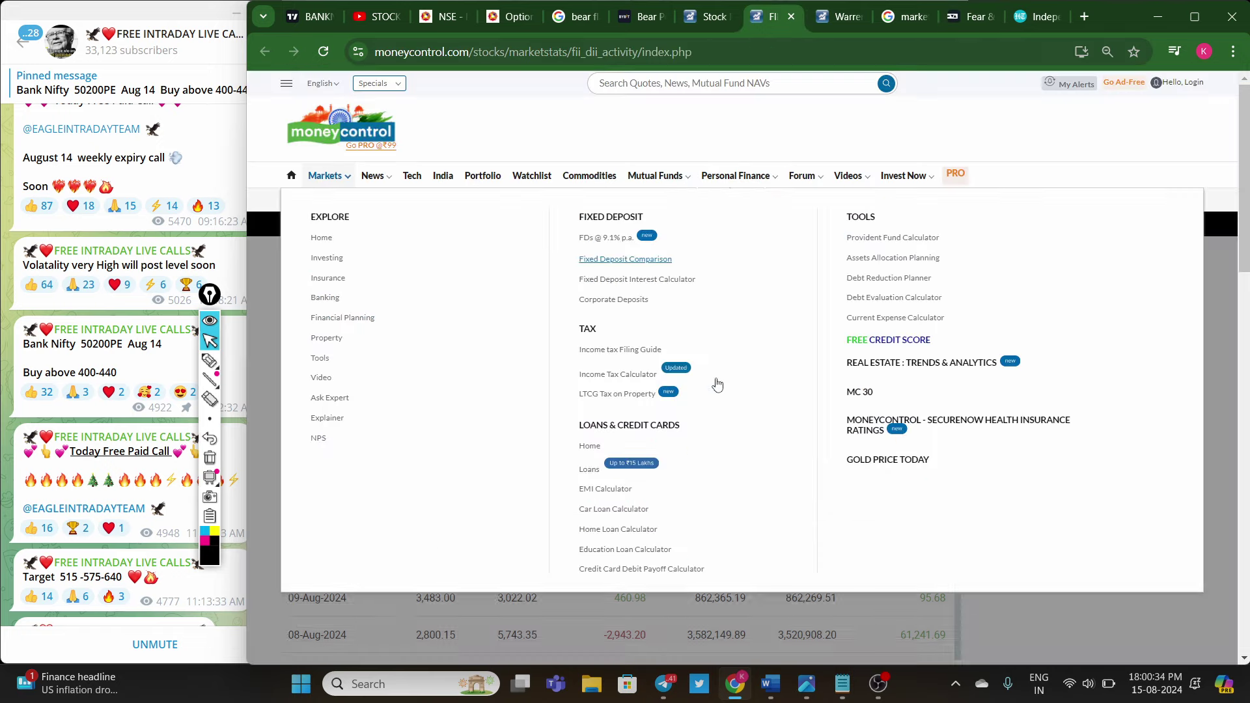
Step: Review the cash-market FII net values for 13–14 Aug, then show the F&O index figures
left_click(313, 289)
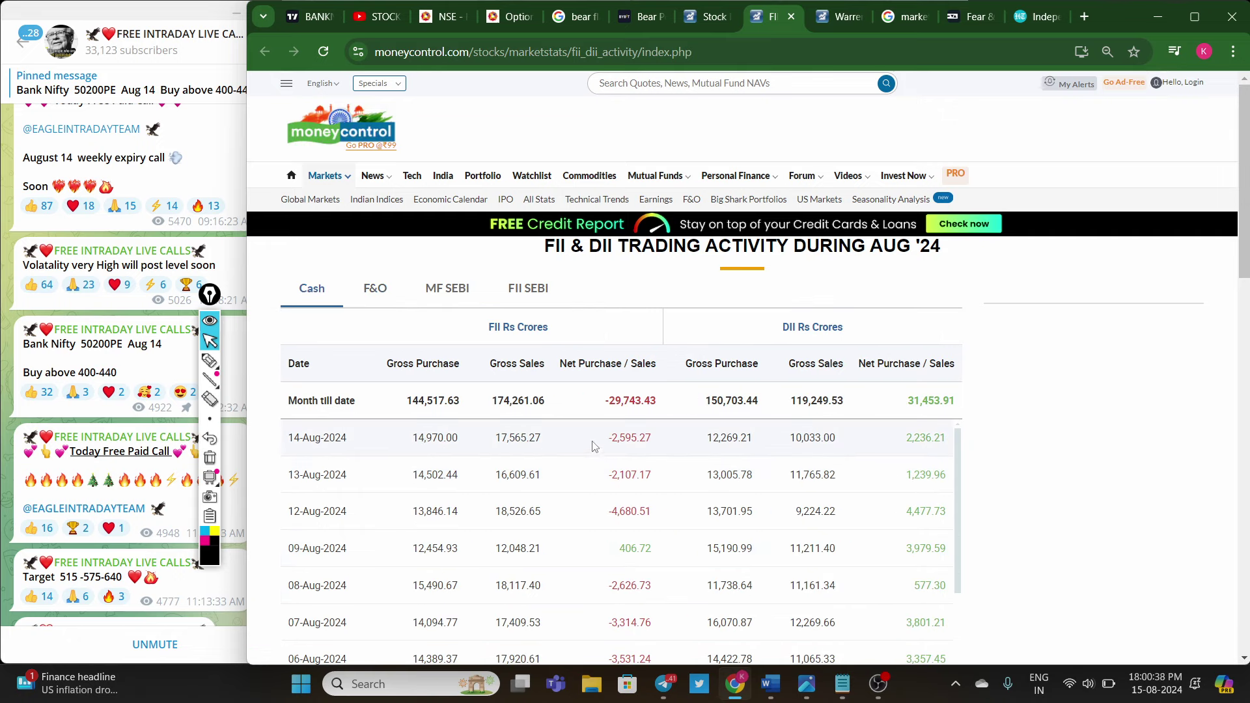
left_click_drag(618, 437, 668, 441)
left_click_drag(601, 476, 642, 478)
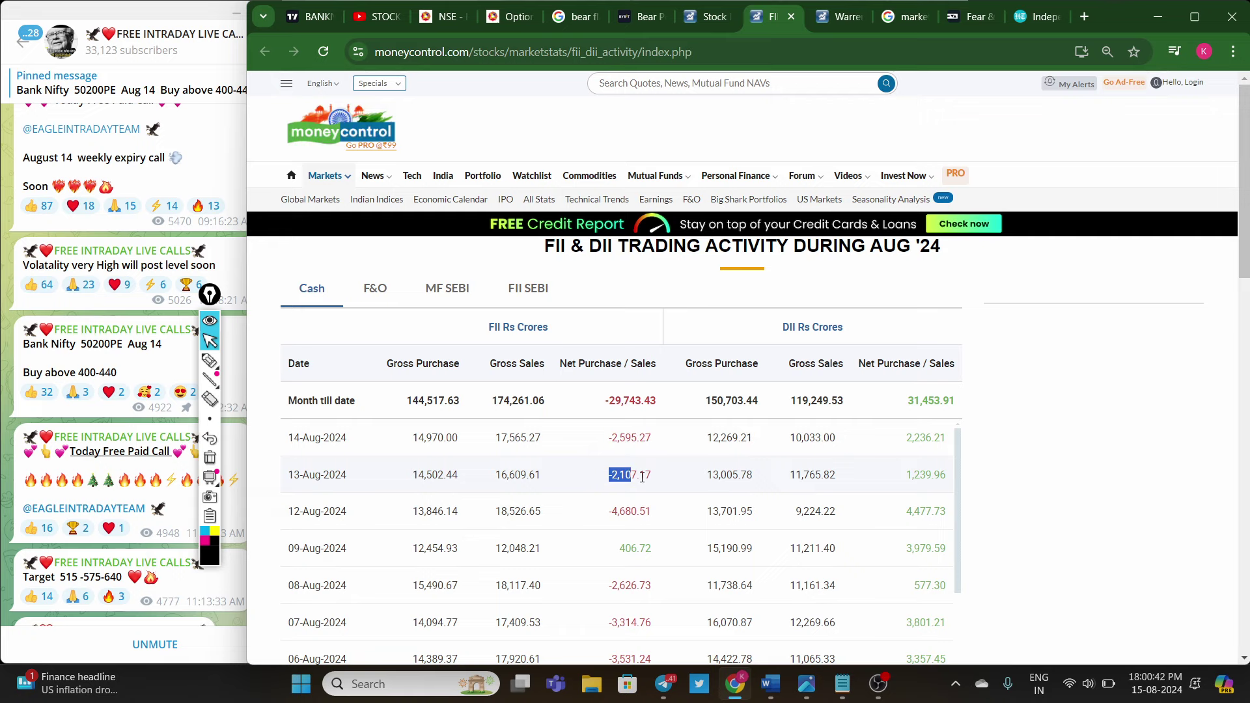
left_click(382, 304)
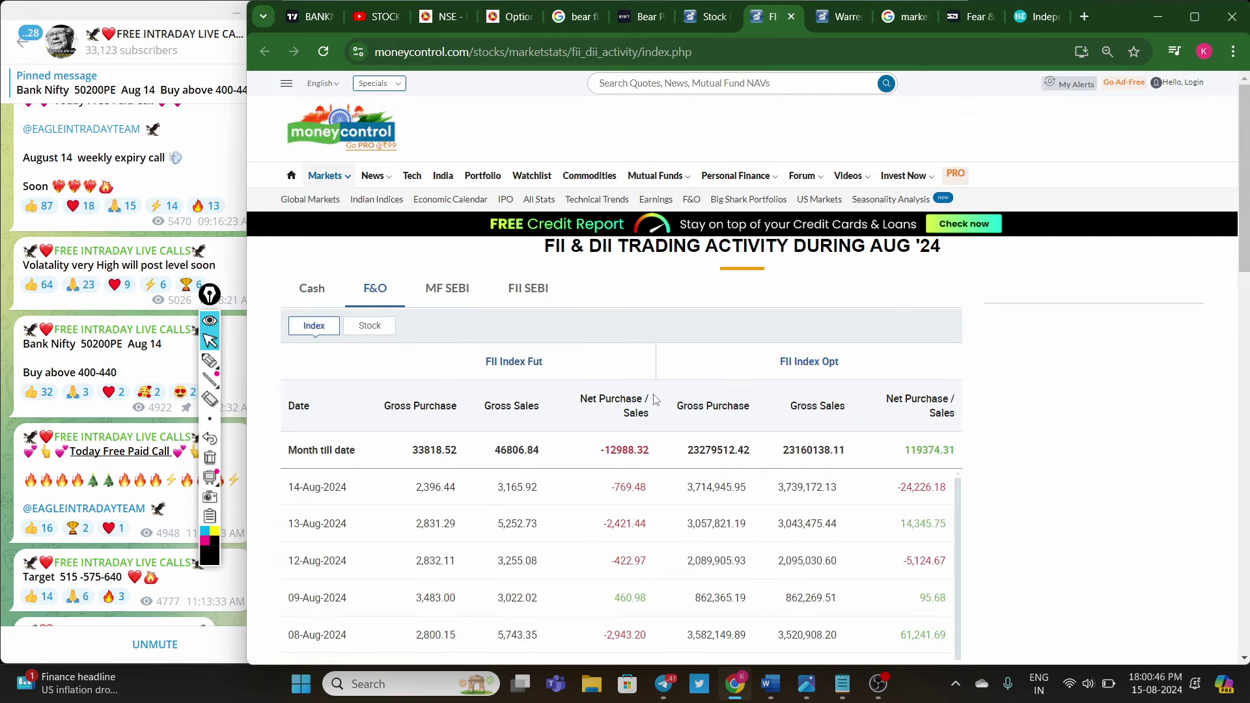
left_click_drag(546, 367, 463, 370)
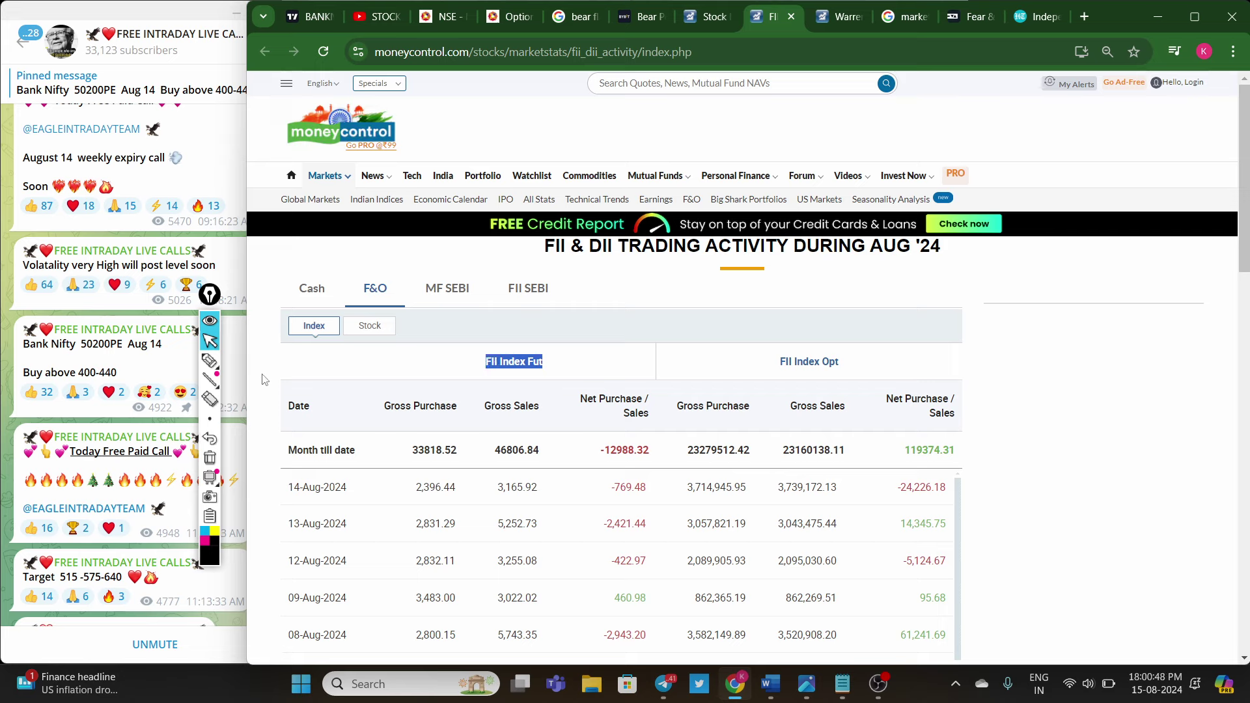
Step: Circle the FII futures net values and the -24,226.18 options net, then clear the marks
left_click(211, 363)
mouse_move(646, 485)
left_mouse_down()
mouse_move(608, 490)
mouse_move(615, 589)
mouse_move(661, 547)
mouse_move(651, 487)
mouse_move(667, 501)
left_mouse_up()
left_click_drag(618, 541, 659, 541)
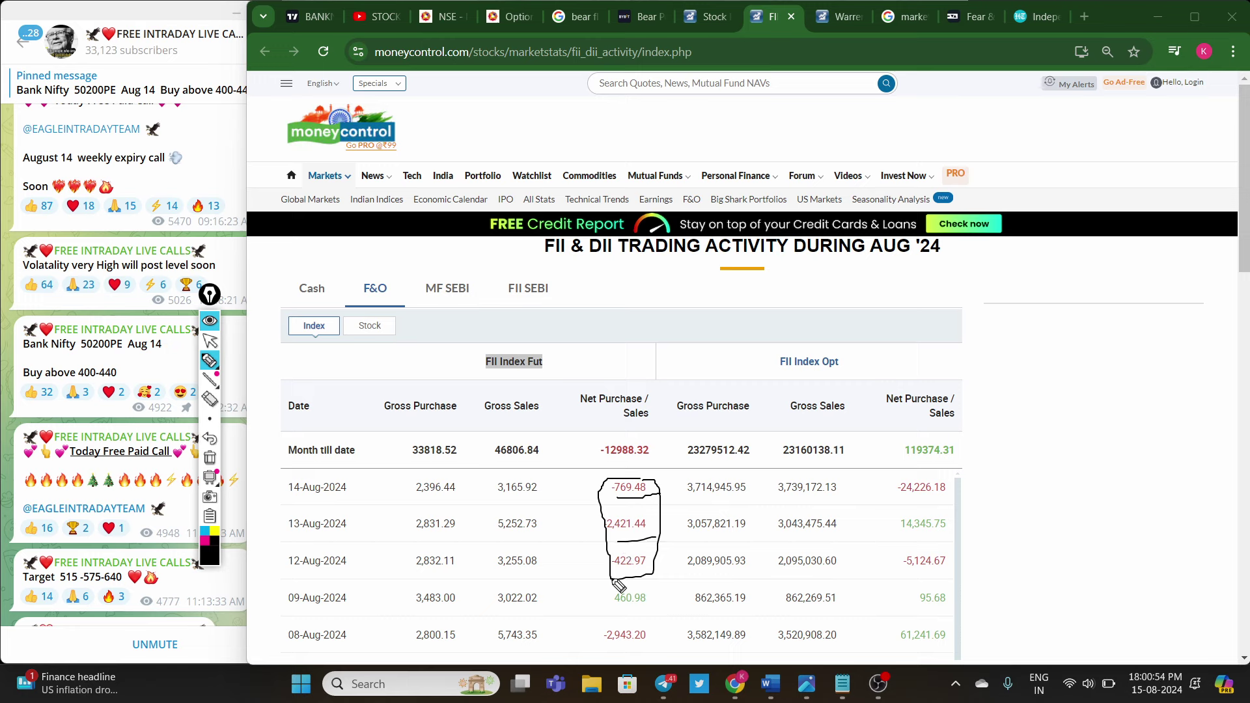
left_click_drag(615, 582, 664, 574)
mouse_move(892, 511)
left_mouse_down()
mouse_move(941, 511)
mouse_move(959, 473)
mouse_move(874, 478)
mouse_move(879, 507)
left_mouse_up()
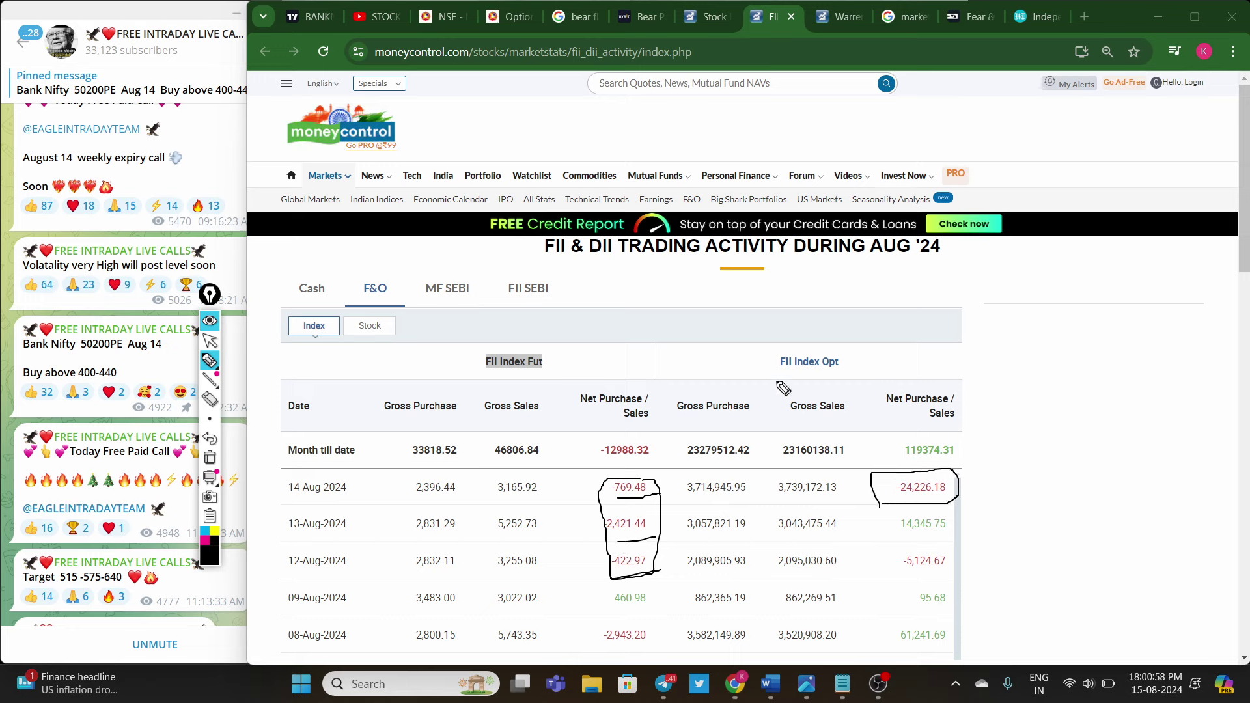
left_click_drag(776, 380, 919, 341)
left_click_drag(942, 474, 982, 460)
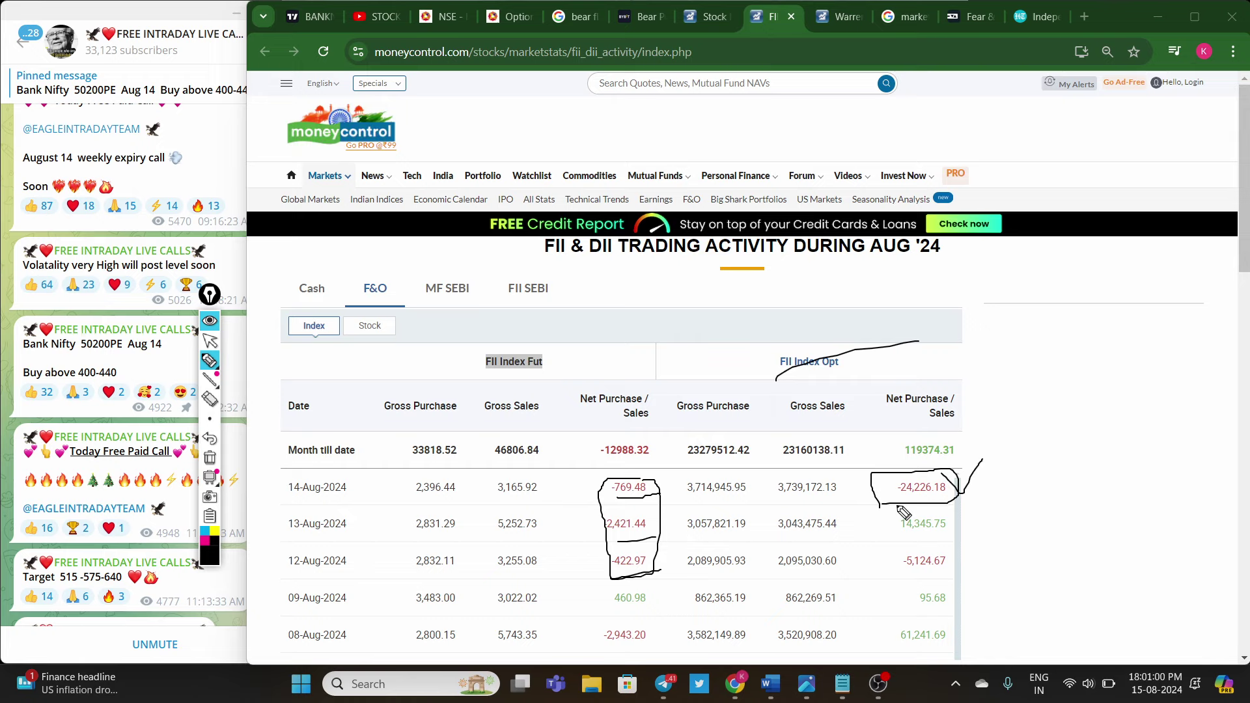
left_click(210, 458)
left_click(211, 341)
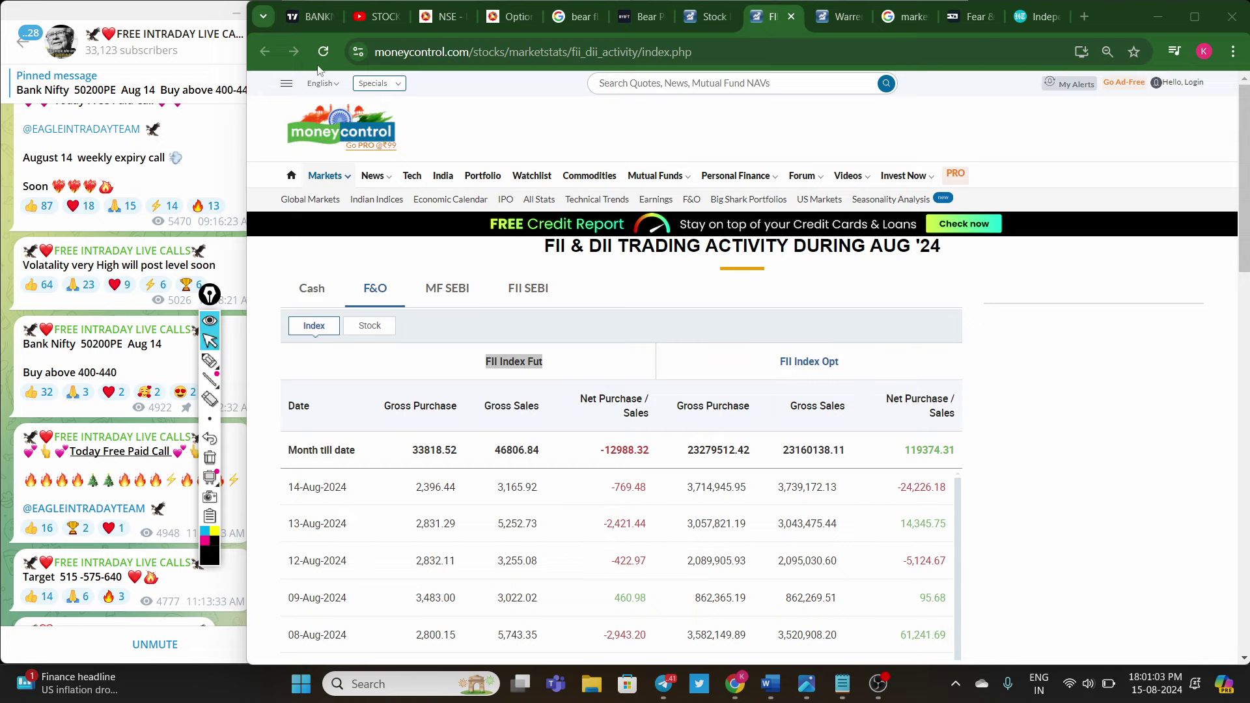
Step: Sketch levels near 49,875, 49,960, 50,035 and 50,105 above the trendline, joined by a vertical stroke
left_click(310, 17)
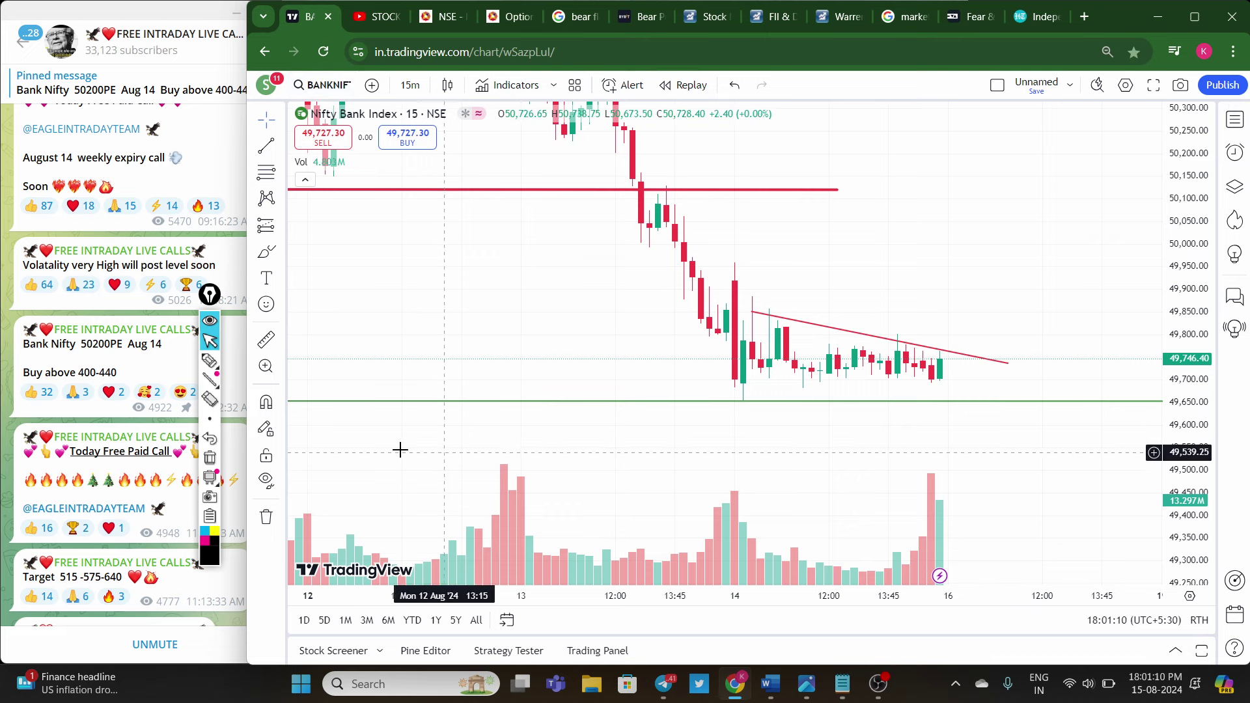
left_click(209, 360)
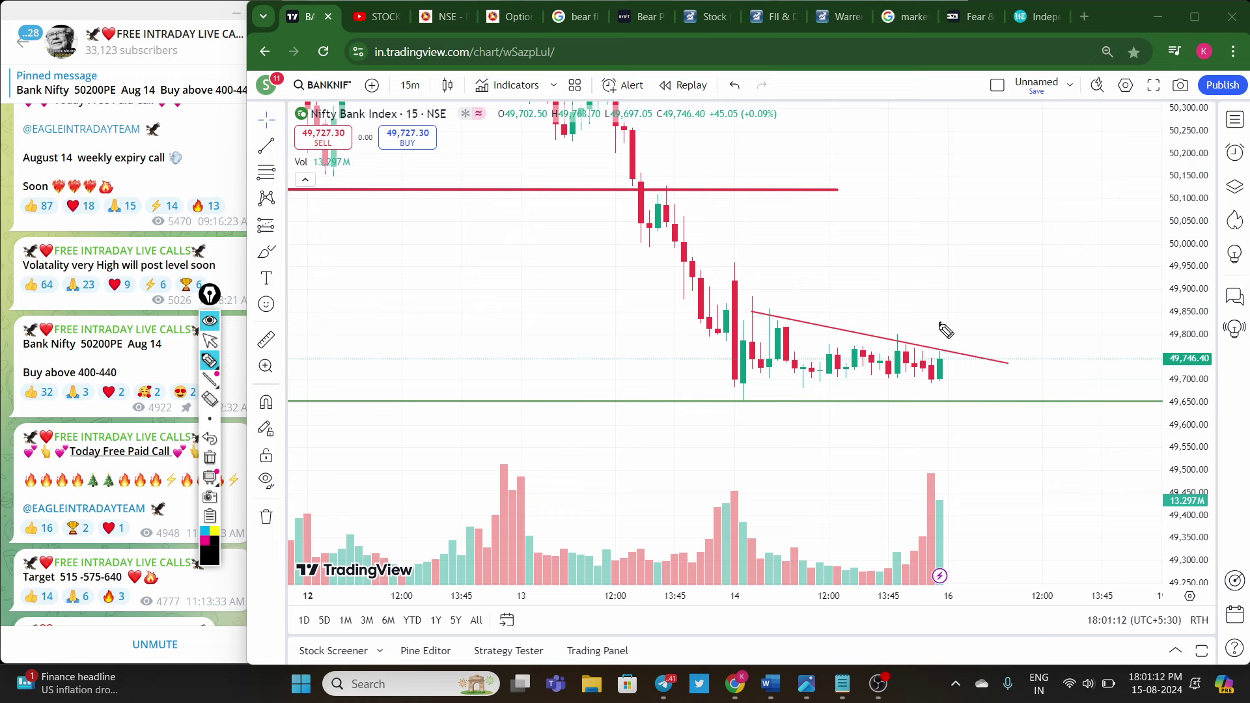
left_click_drag(736, 304, 1150, 303)
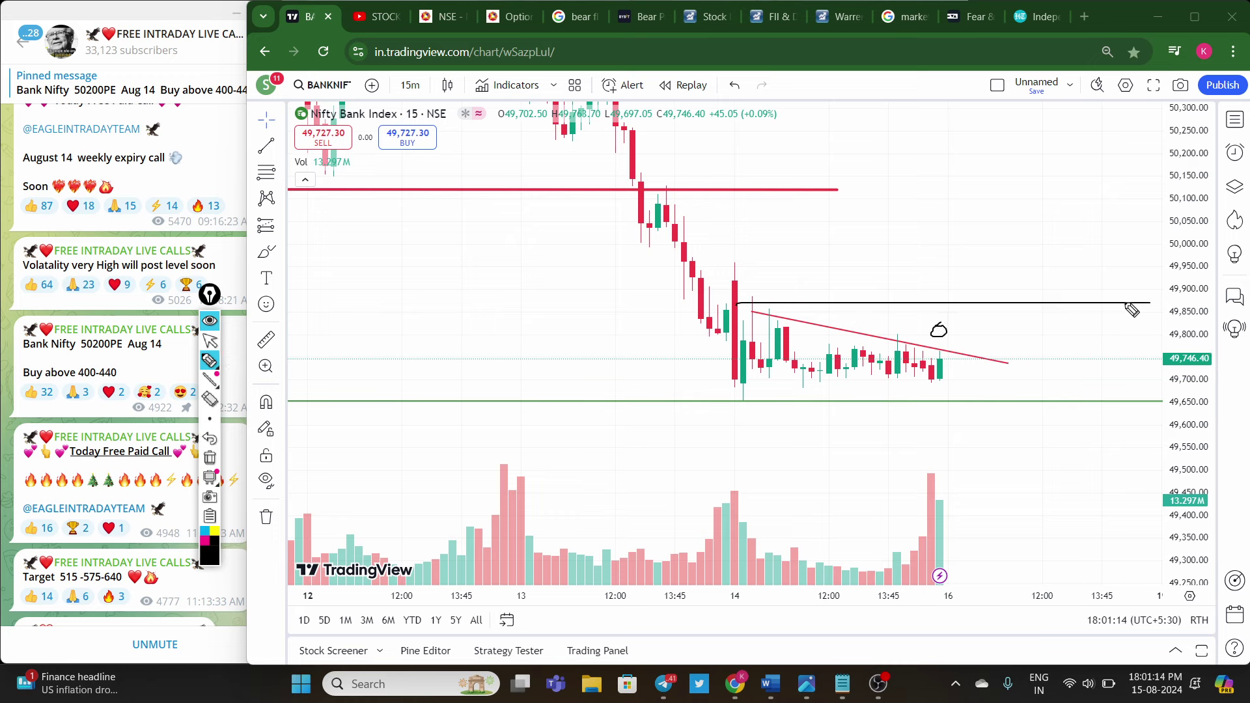
left_click_drag(715, 264, 1249, 262)
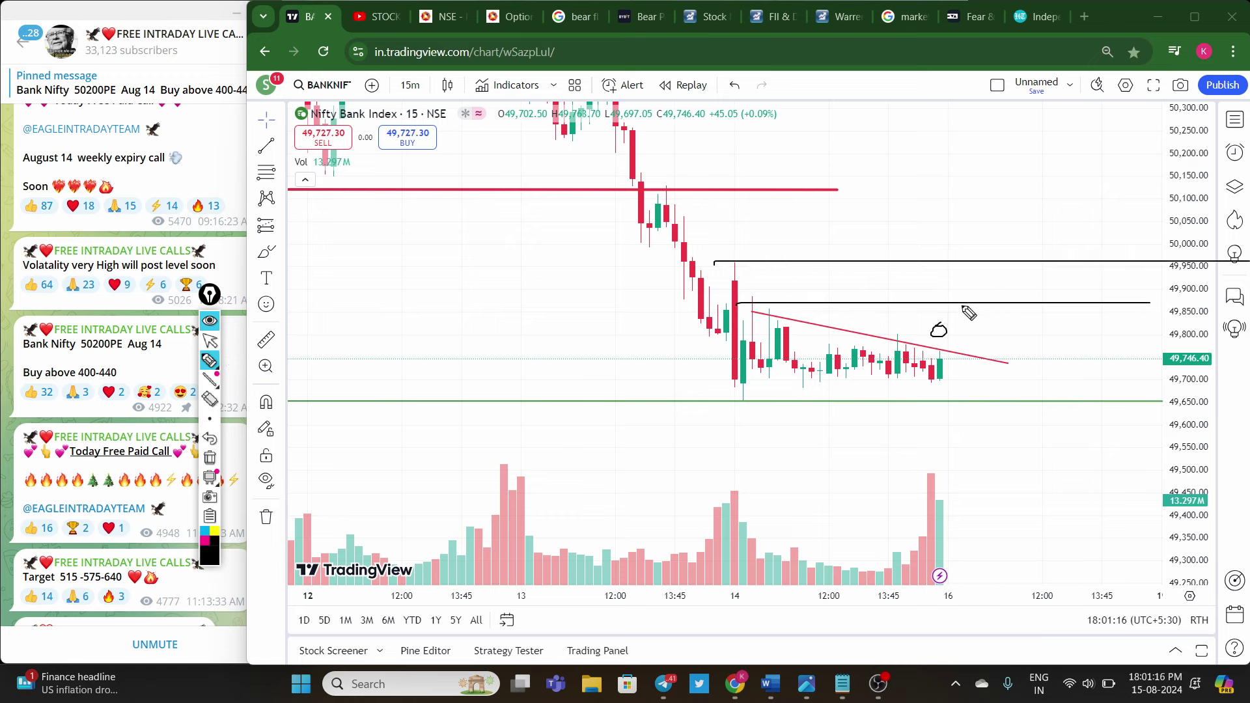
left_click_drag(669, 228, 1249, 228)
left_click_drag(690, 197, 1247, 195)
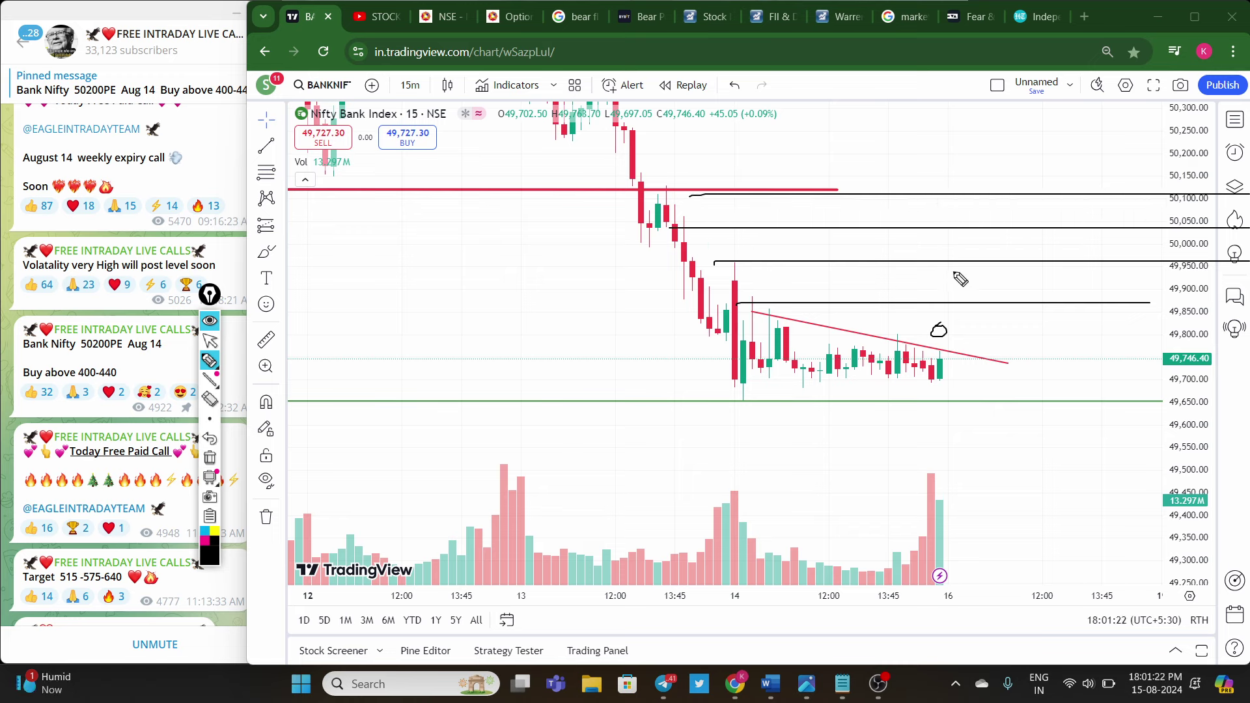
left_click_drag(948, 302, 949, 195)
Step: Clear the sketched levels and review the Bank Nifty chart on 1-hour candles
left_click(209, 458)
left_click(210, 341)
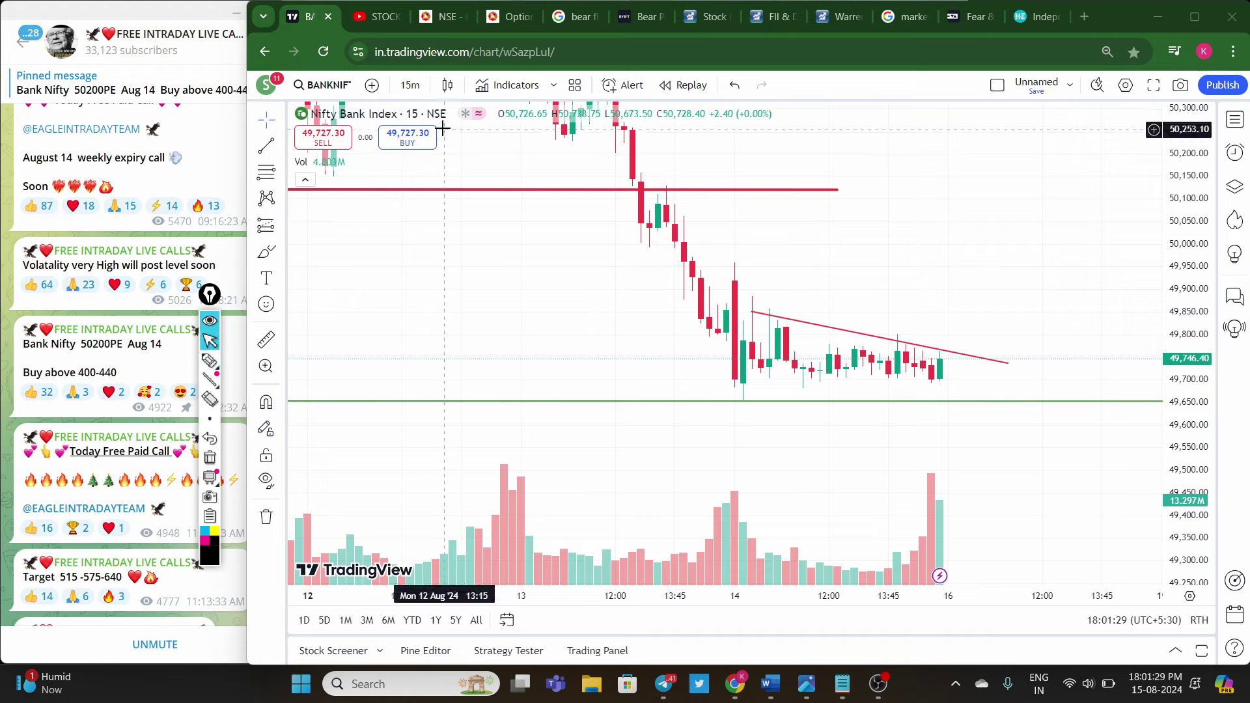
left_click(410, 91)
left_click(422, 398)
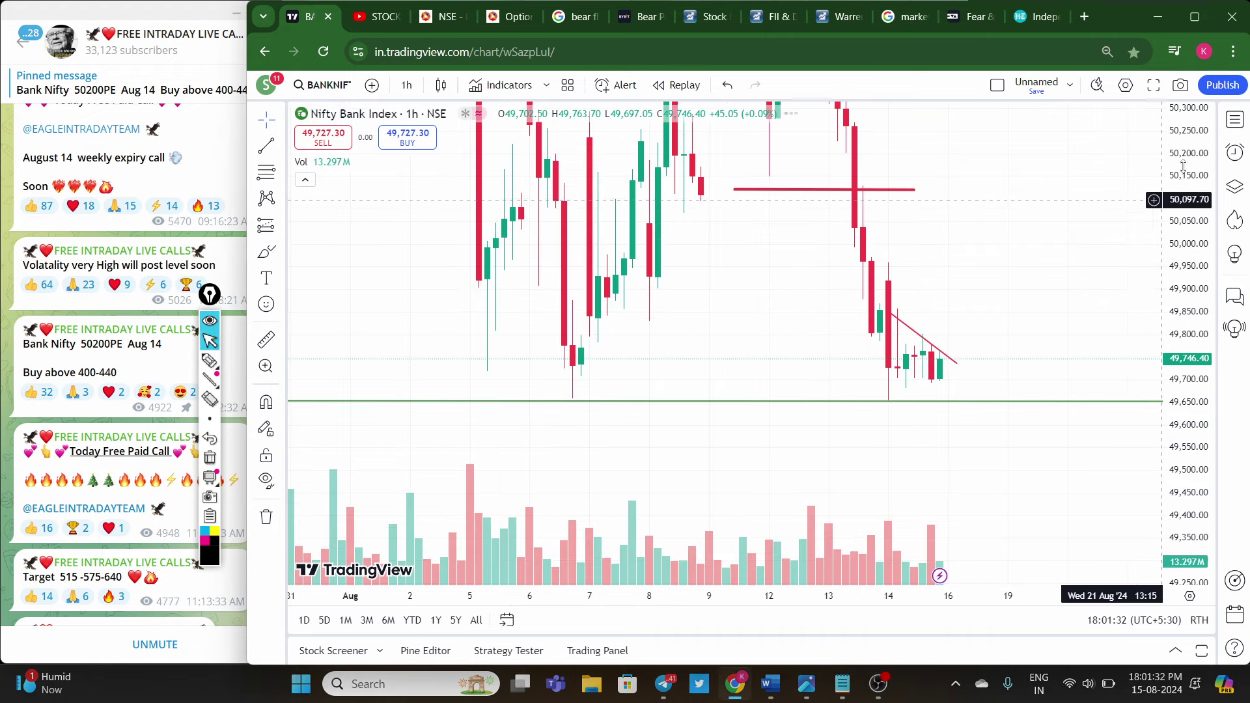
left_click_drag(1183, 166, 1099, 449)
scroll(951, 427, "down", 3)
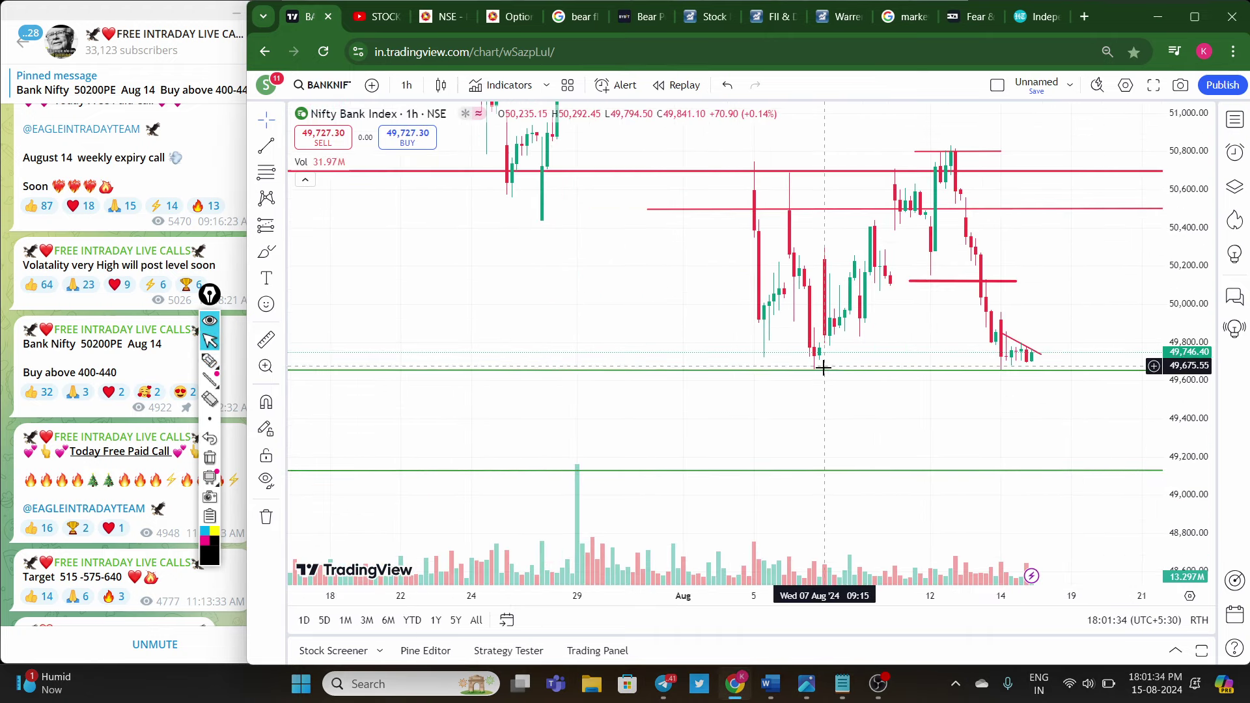
scroll(825, 377, "down", 5)
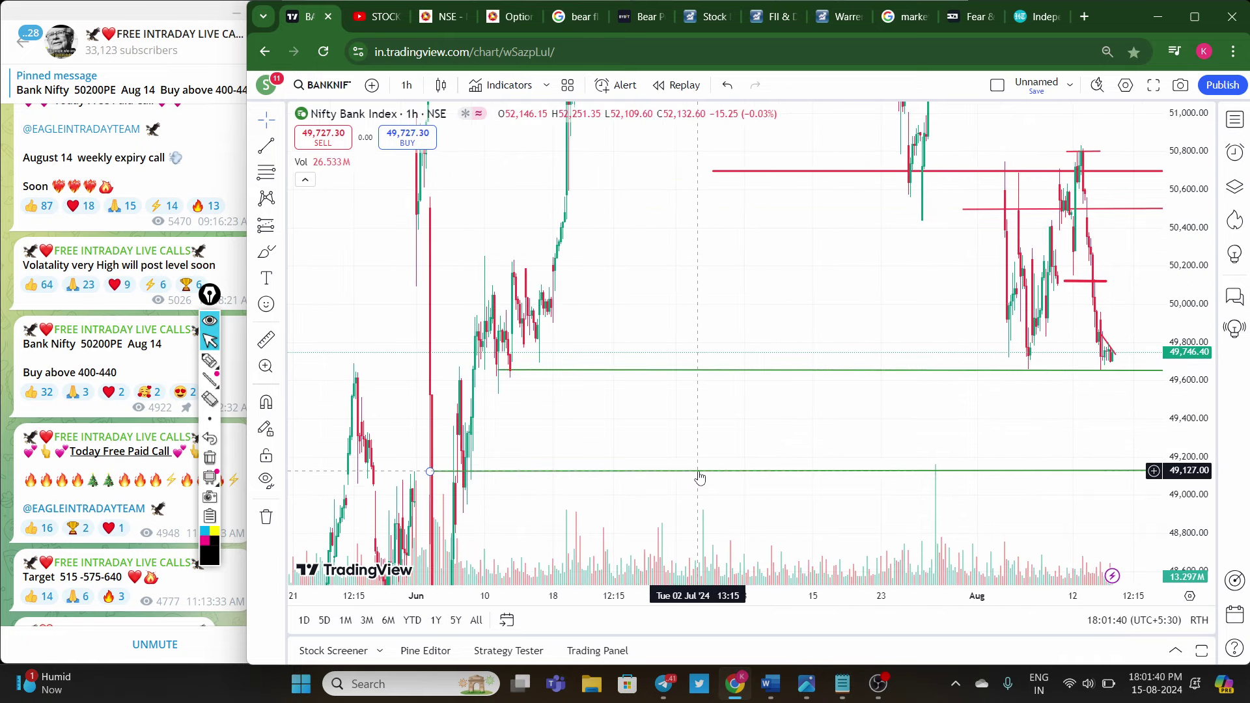
scroll(699, 479, "up", 2)
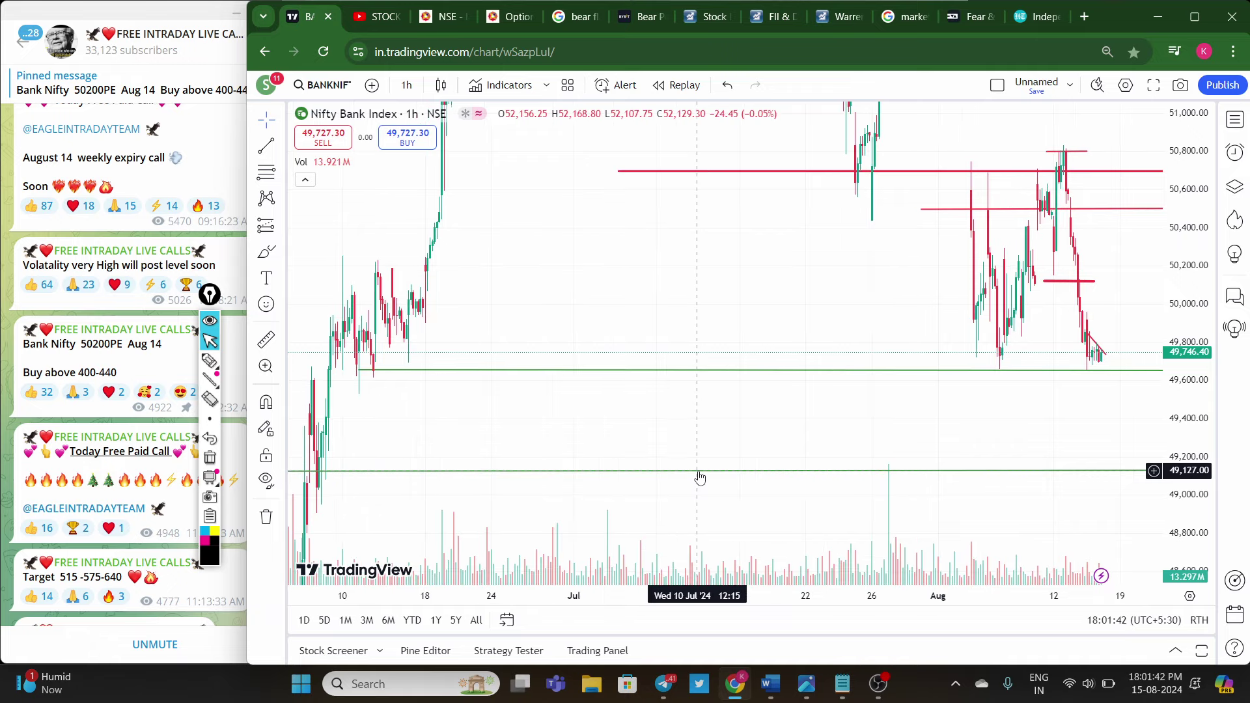
scroll(700, 479, "up", 5)
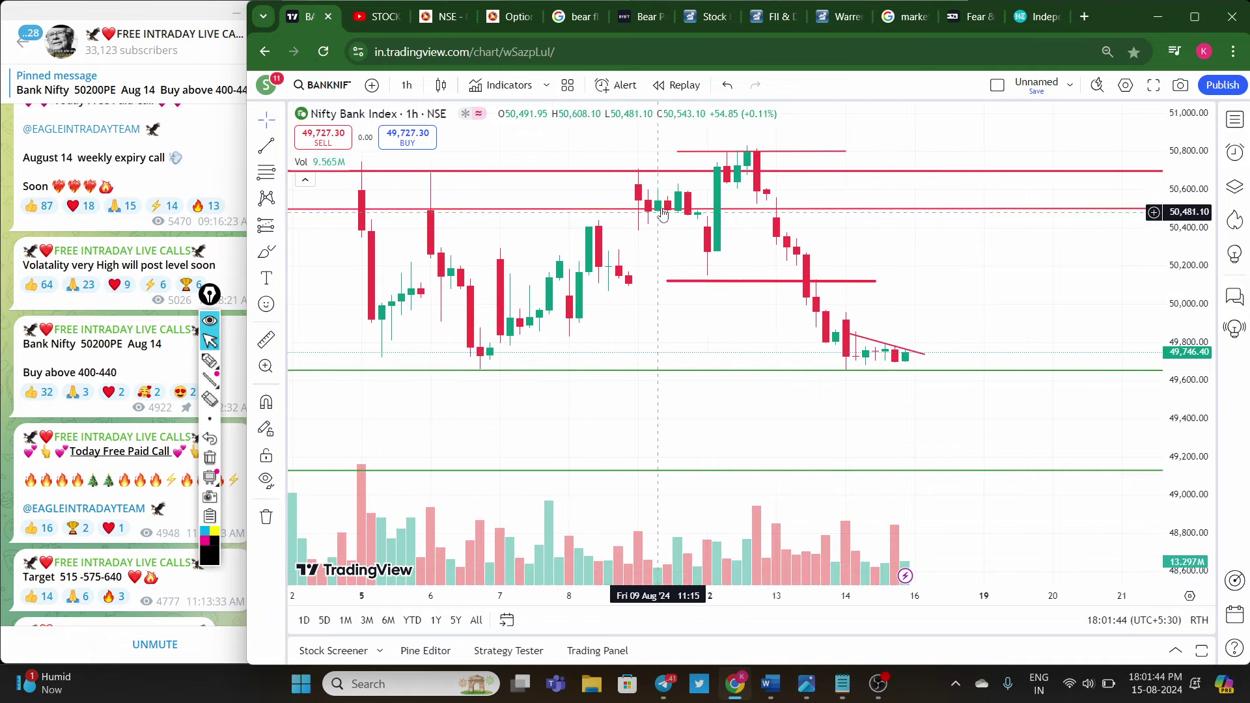
Step: Switch the chart back to 15-minute candles and recentre the latest price action
left_click(407, 85)
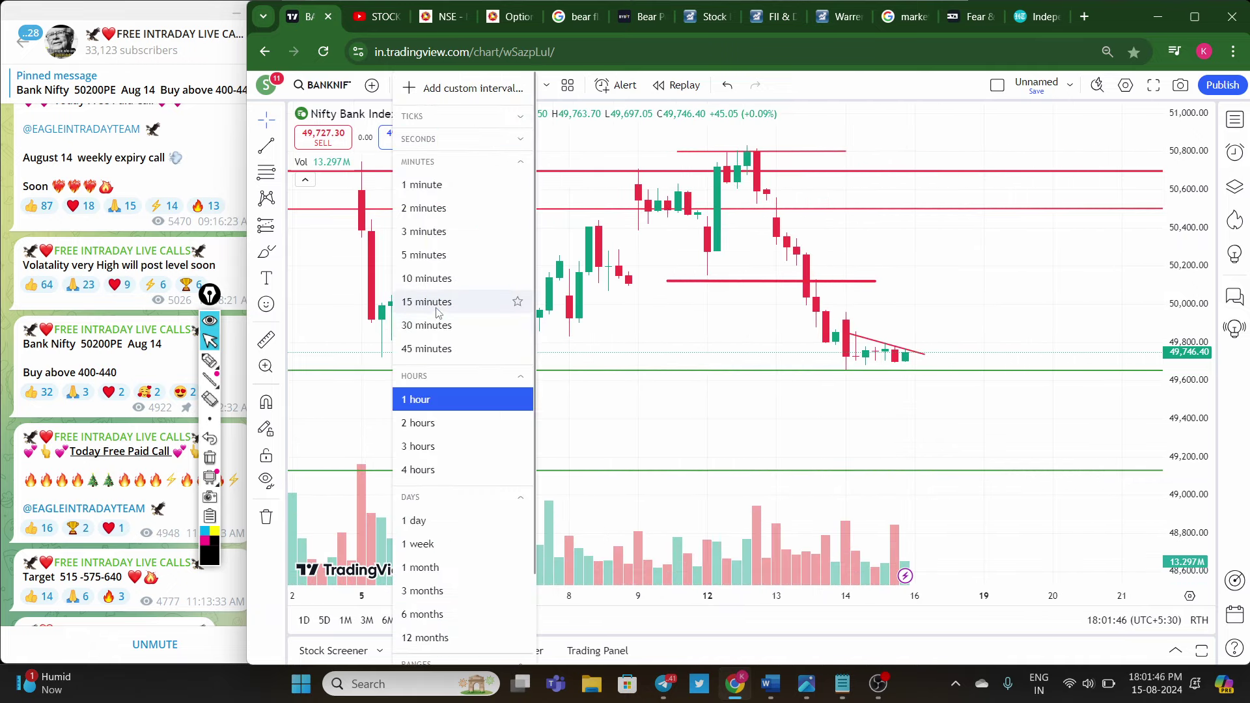
left_click(443, 299)
scroll(1130, 312, "up", 3)
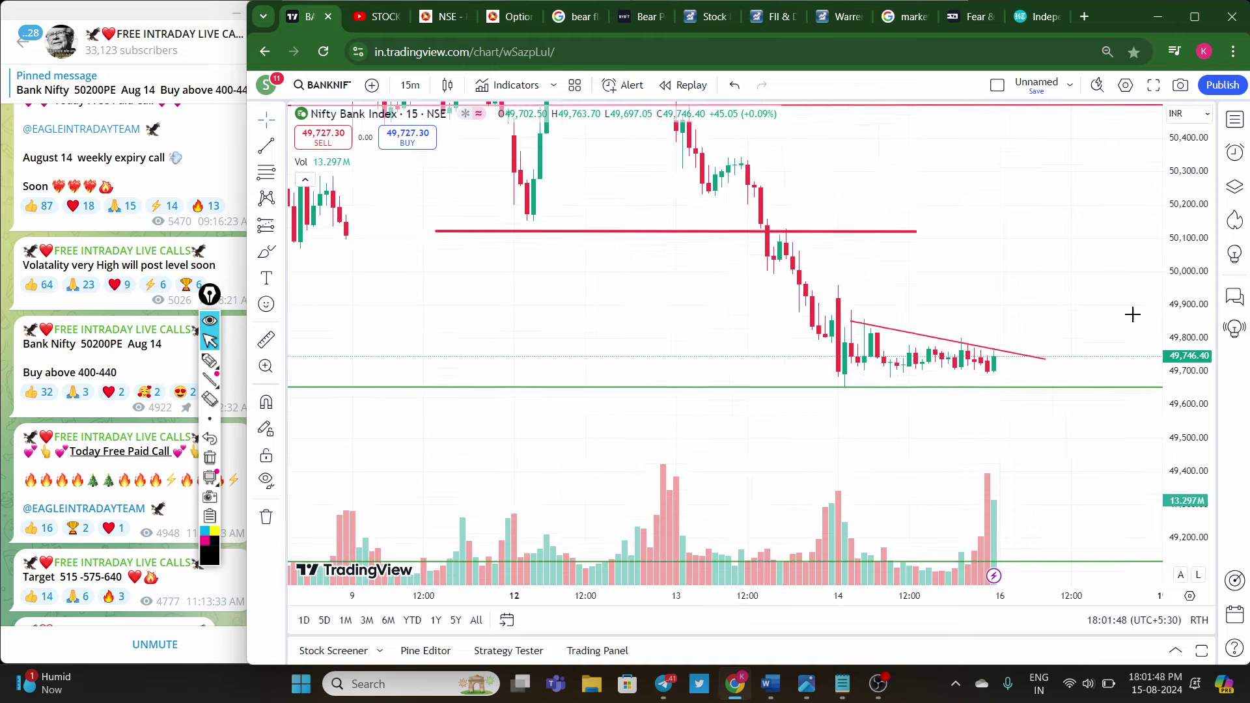
left_click_drag(1011, 320, 1007, 256)
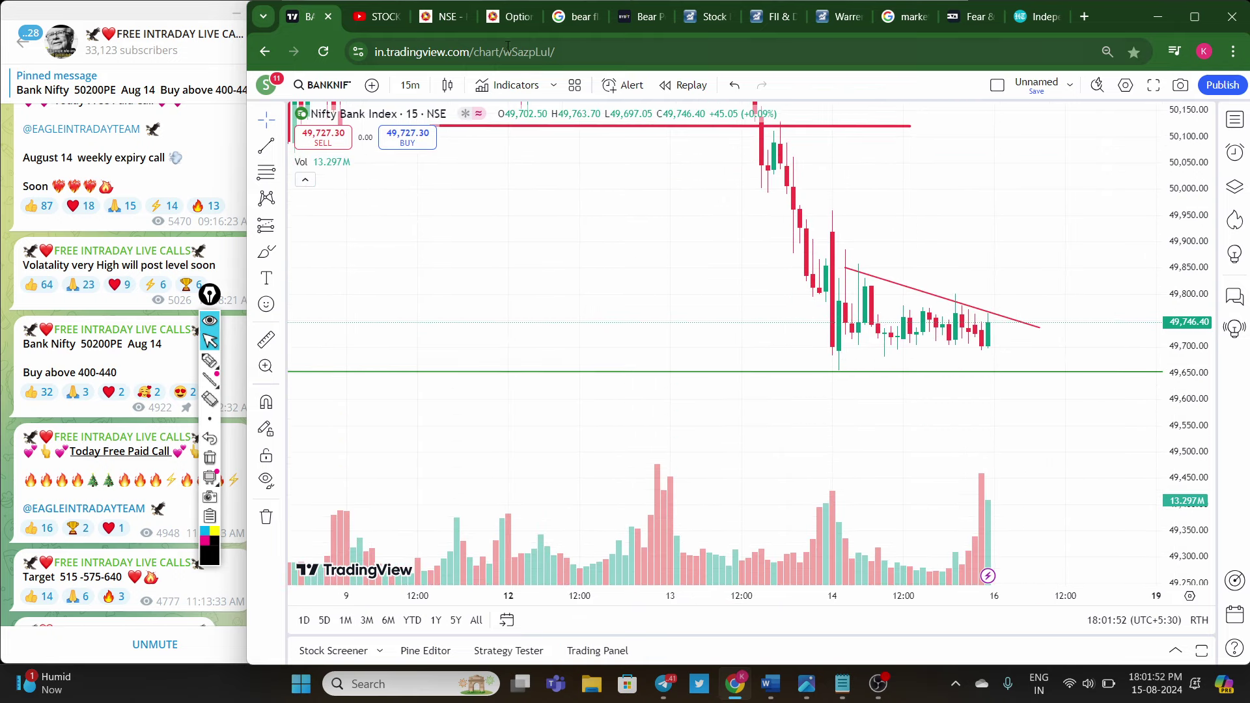
Step: Show the NSE BANKNIFTY option chain for the 21-Aug-2024 expiry
left_click(505, 26)
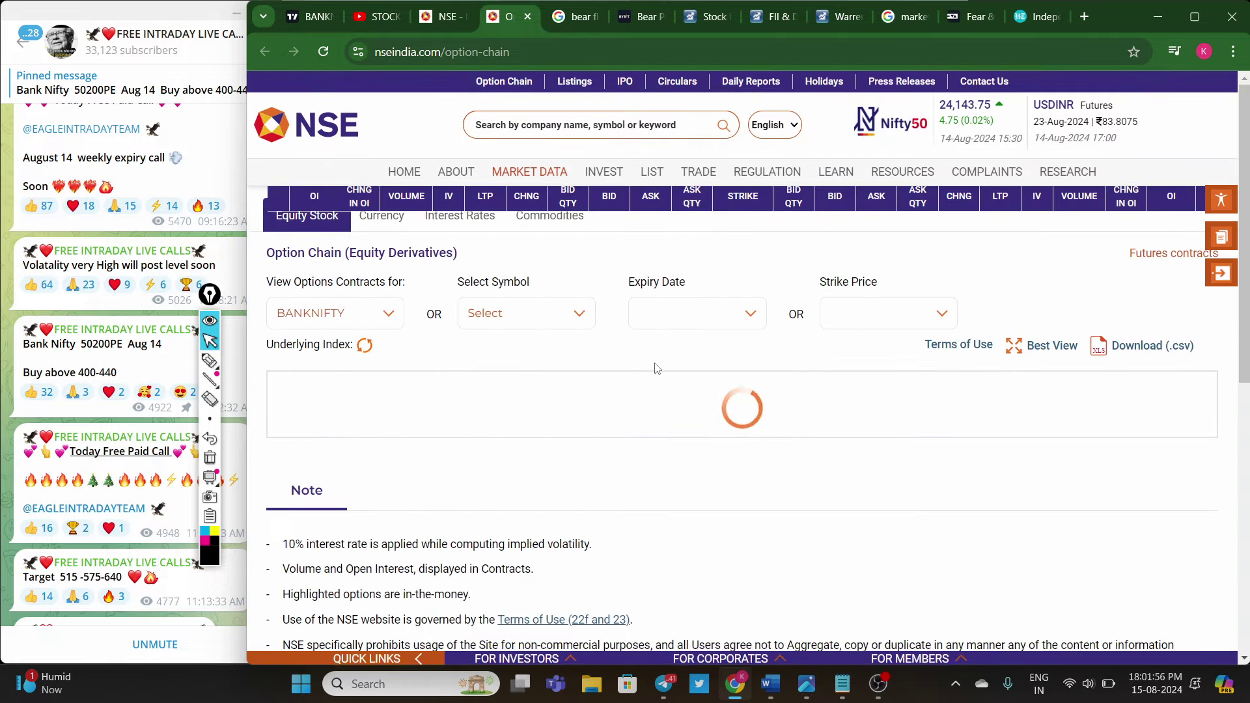
left_click(674, 323)
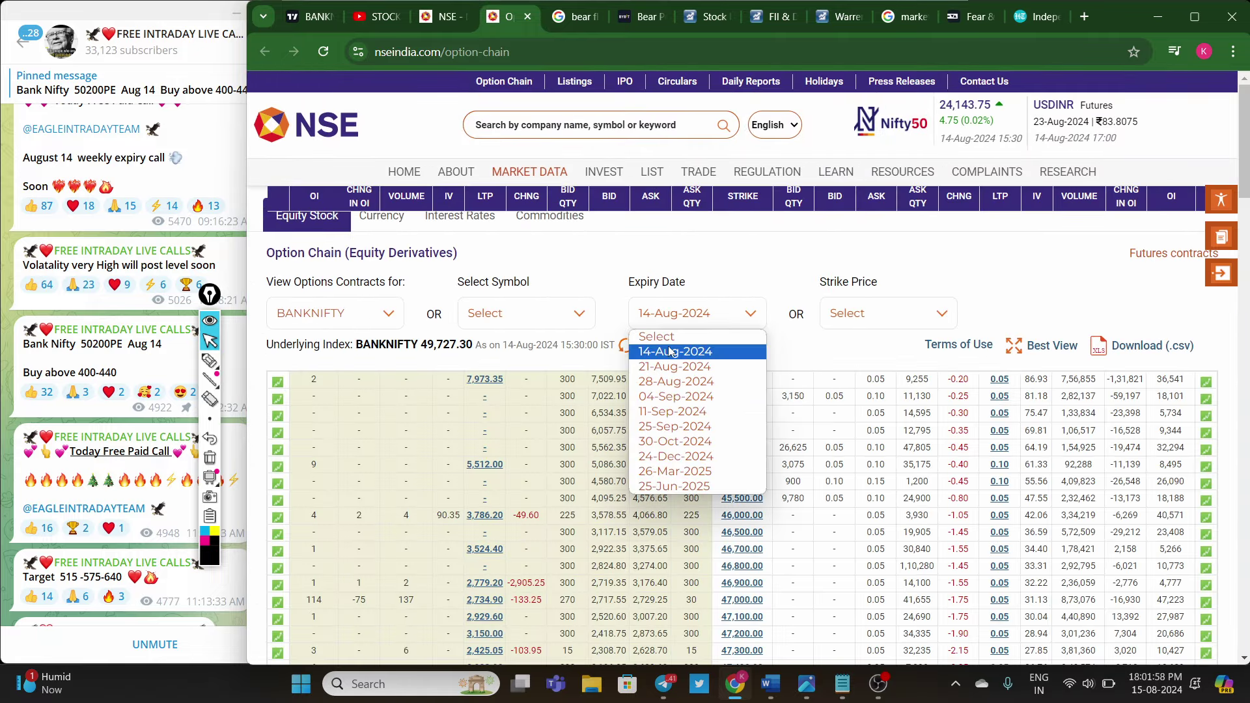
left_click(674, 362)
scroll(805, 459, "down", 10)
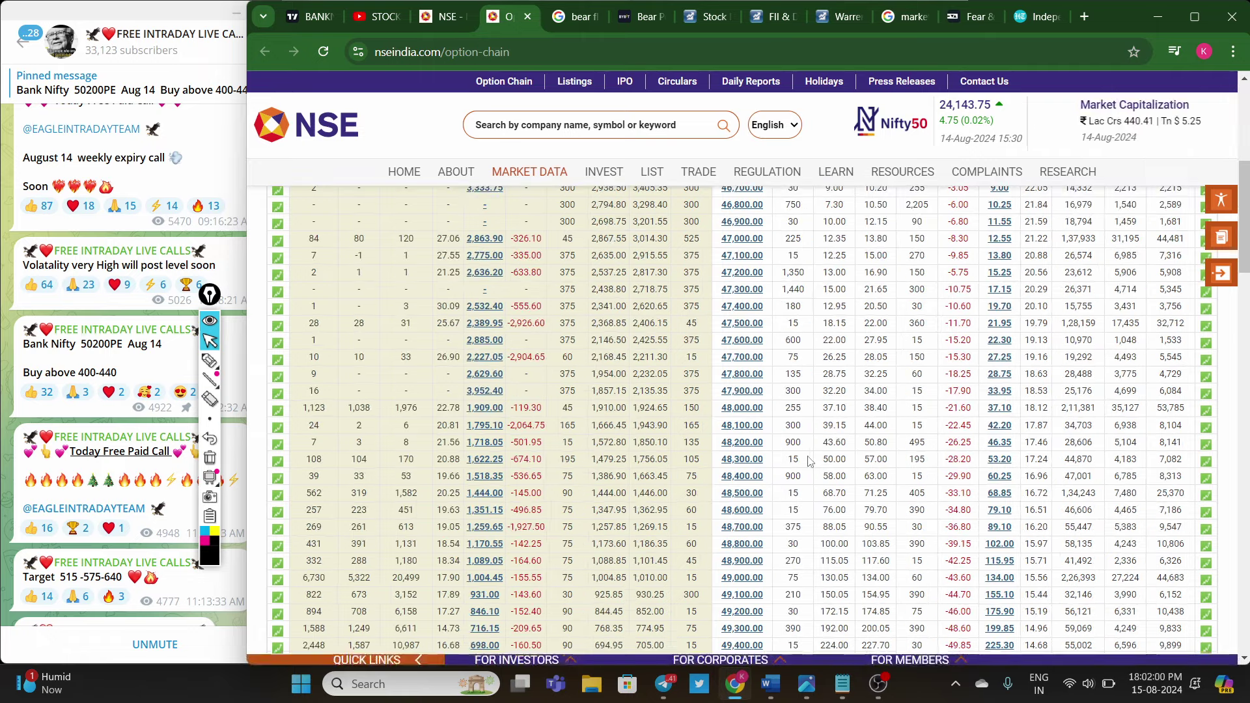
Step: Mark the 49,700 strike, LTPs 502.00 and 329.85, and volume and OI columns, then clear them
left_click(209, 360)
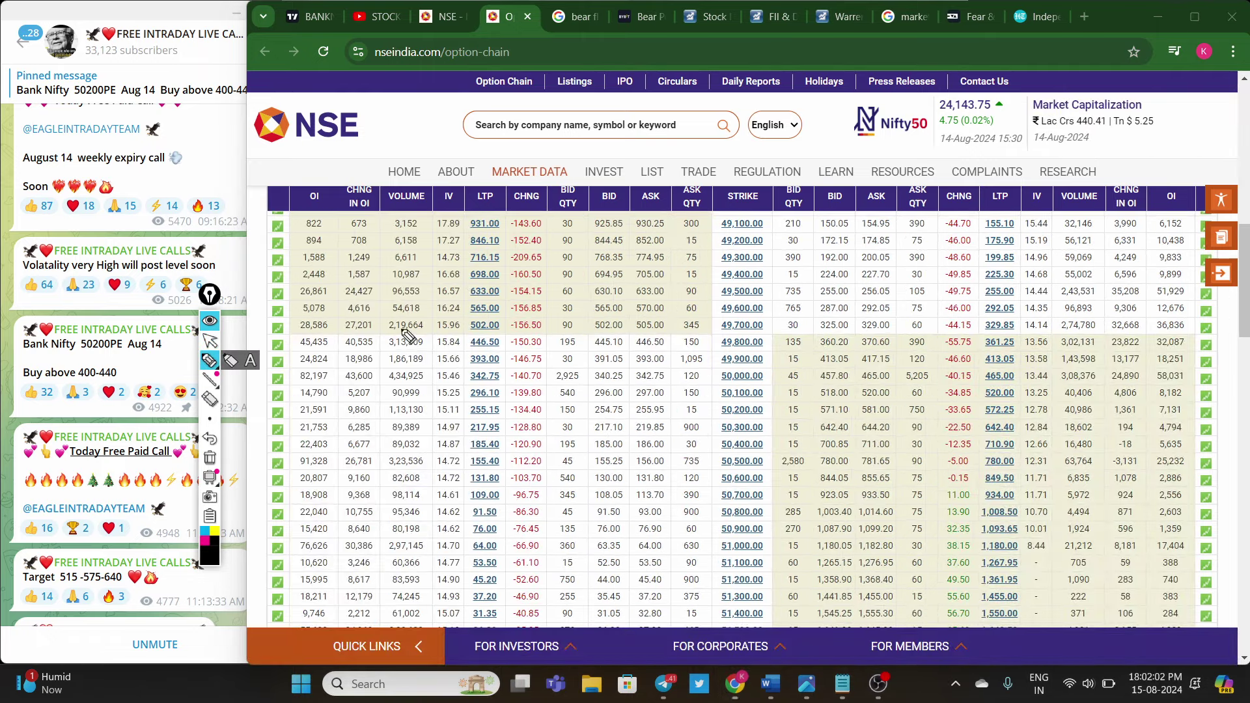
left_click_drag(714, 330, 767, 333)
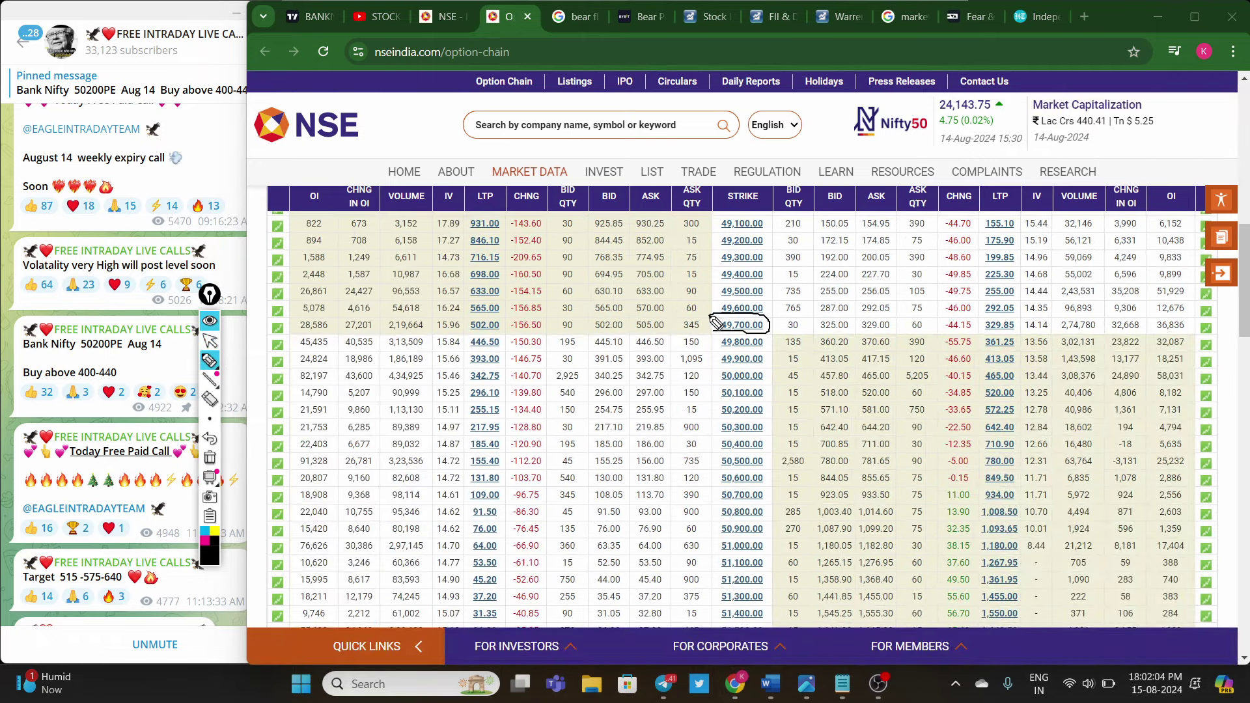
left_click_drag(458, 332, 499, 331)
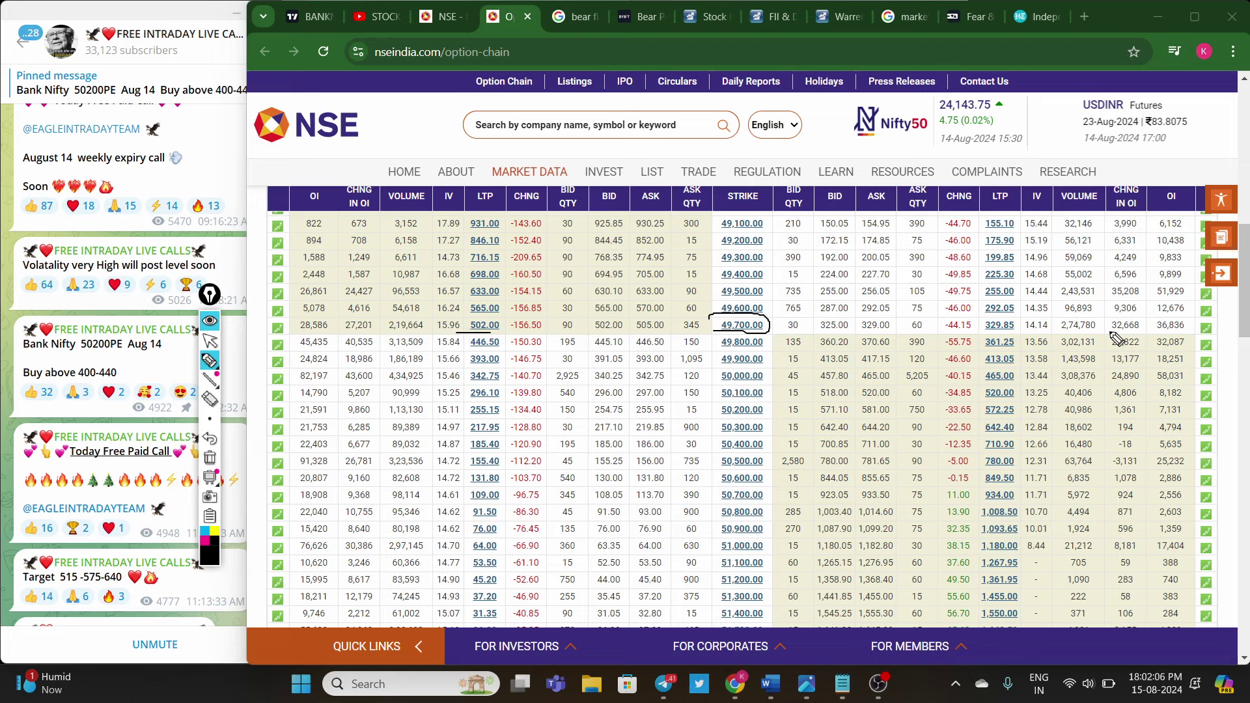
left_click_drag(1013, 334, 1009, 328)
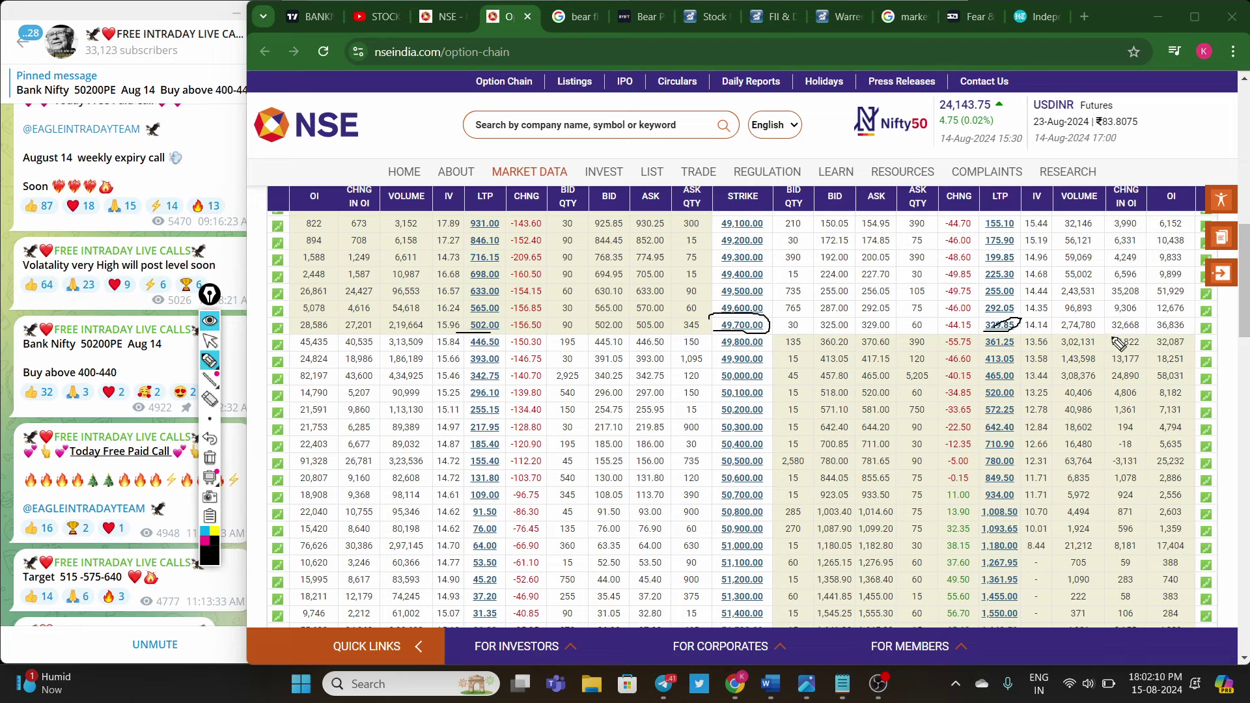
left_click_drag(1092, 272, 1099, 362)
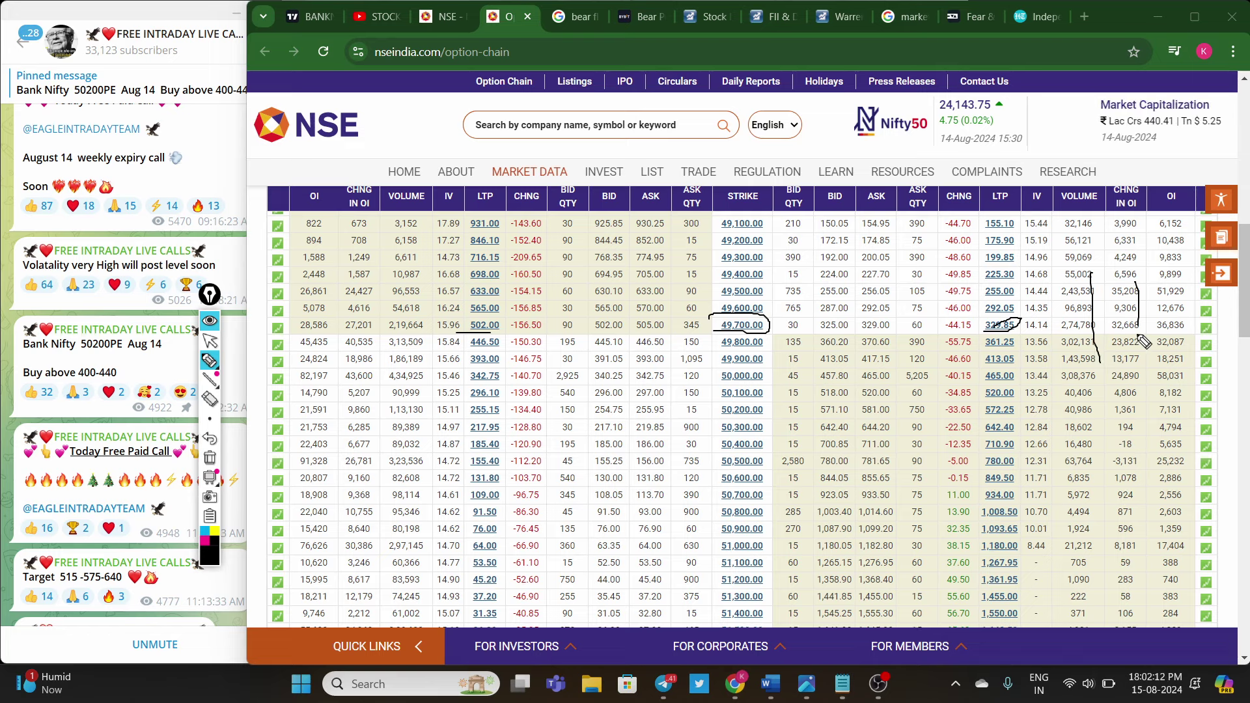
left_click_drag(1135, 282, 1136, 362)
left_click_drag(385, 302, 402, 391)
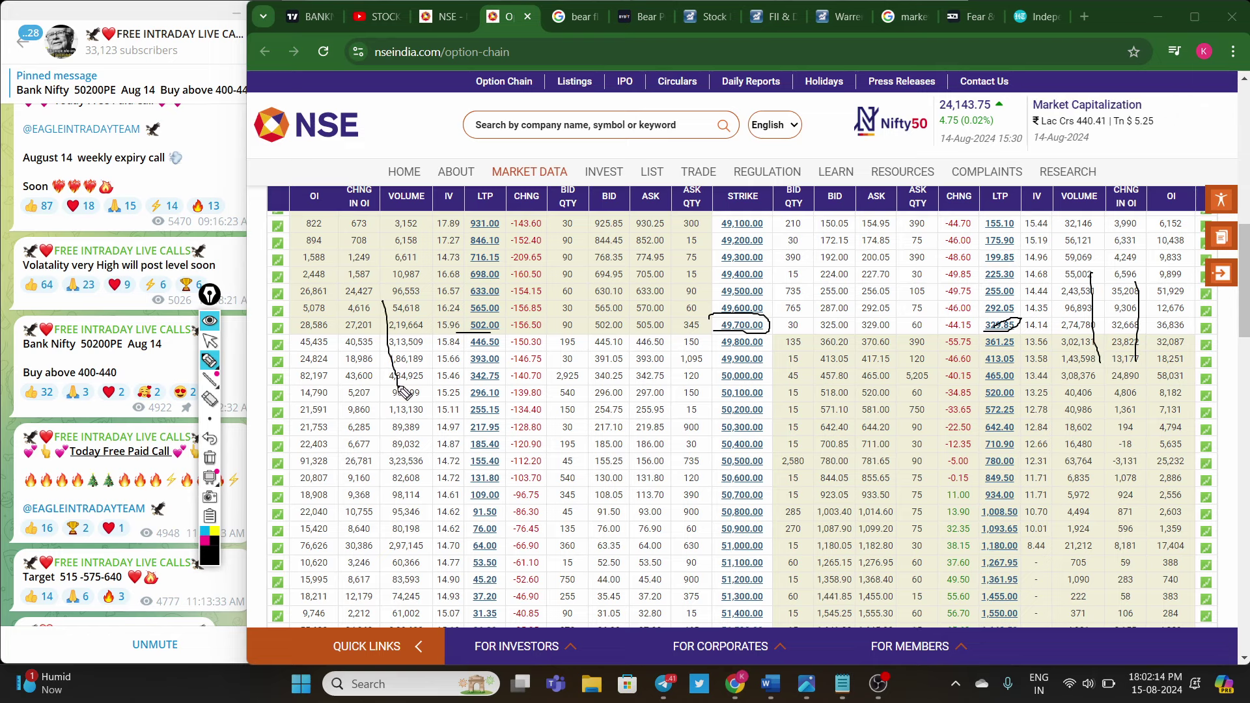
left_click_drag(333, 305, 349, 381)
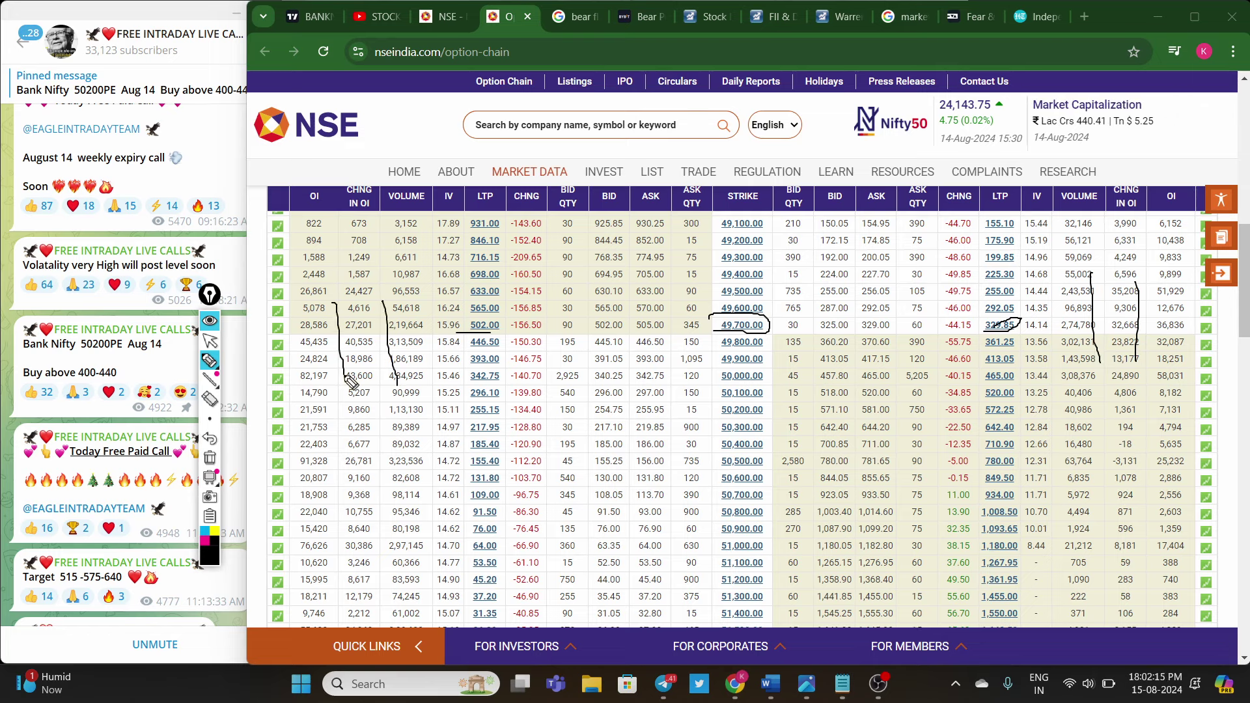
left_click(211, 458)
mouse_move(206, 426)
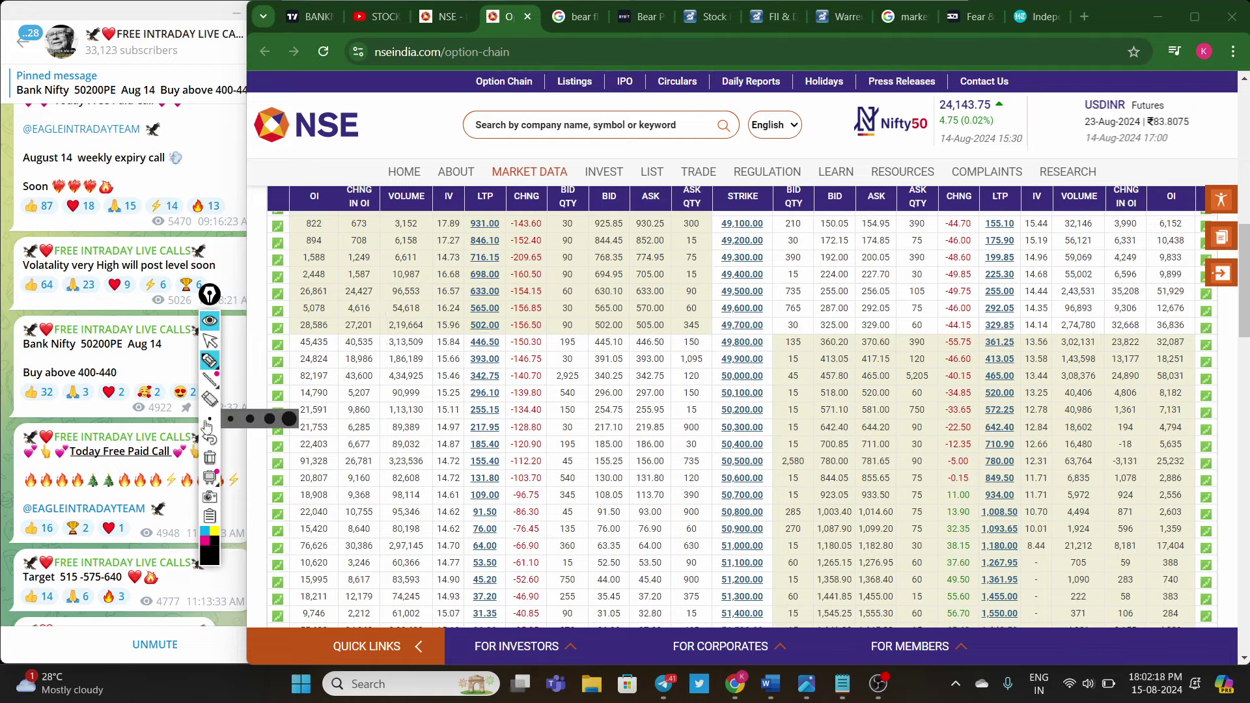
left_click(210, 339)
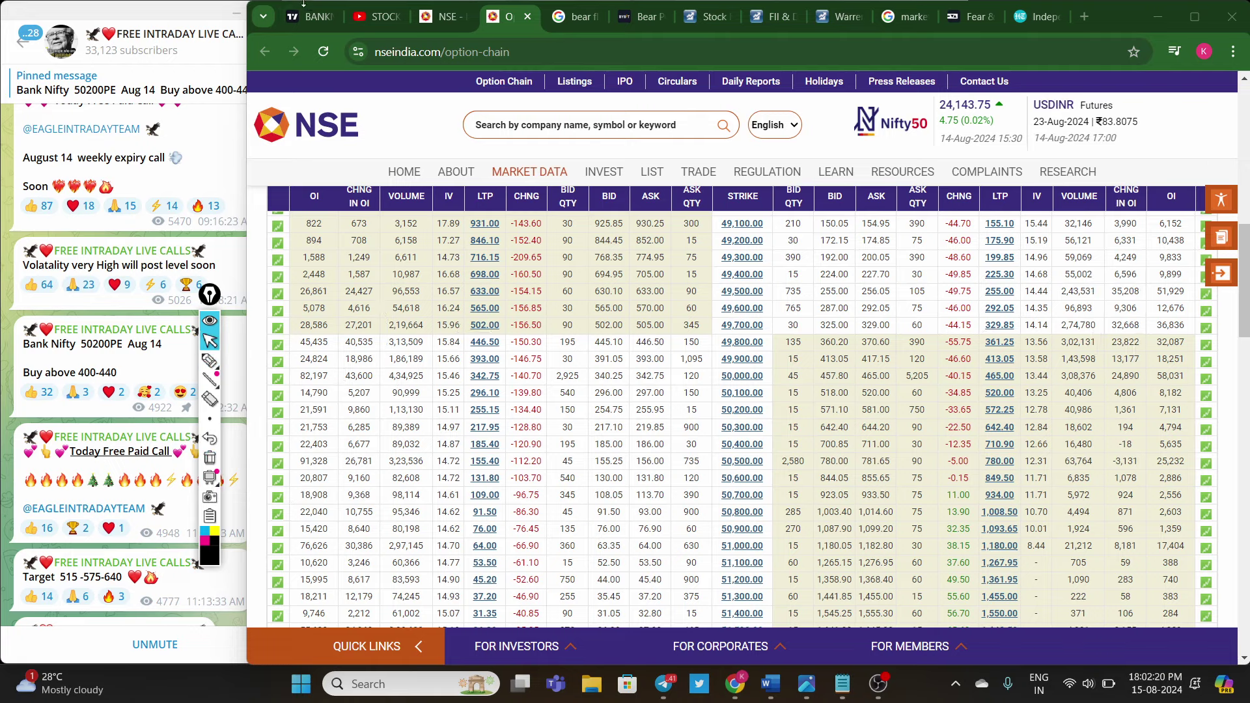
Step: Sketch a breakdown from the consolidation toward 49,550 on the Bank Nifty chart, then erase it
left_click(311, 23)
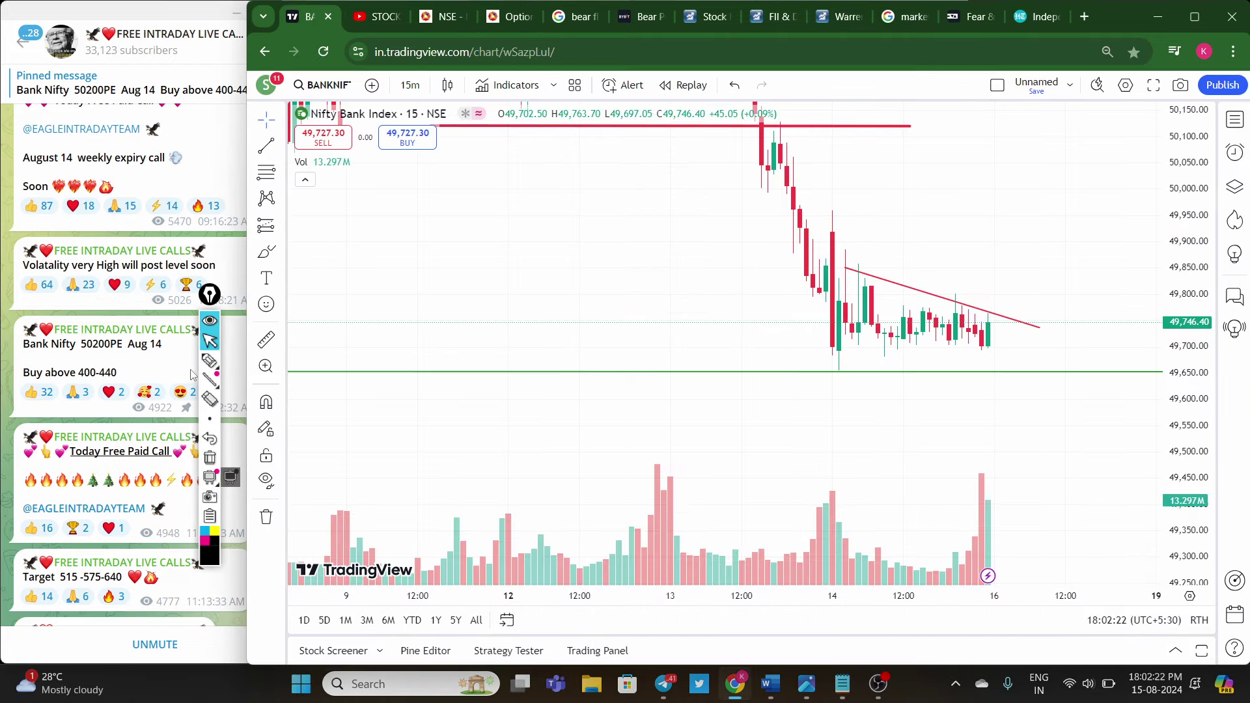
left_click(207, 365)
left_click_drag(990, 293, 1006, 287)
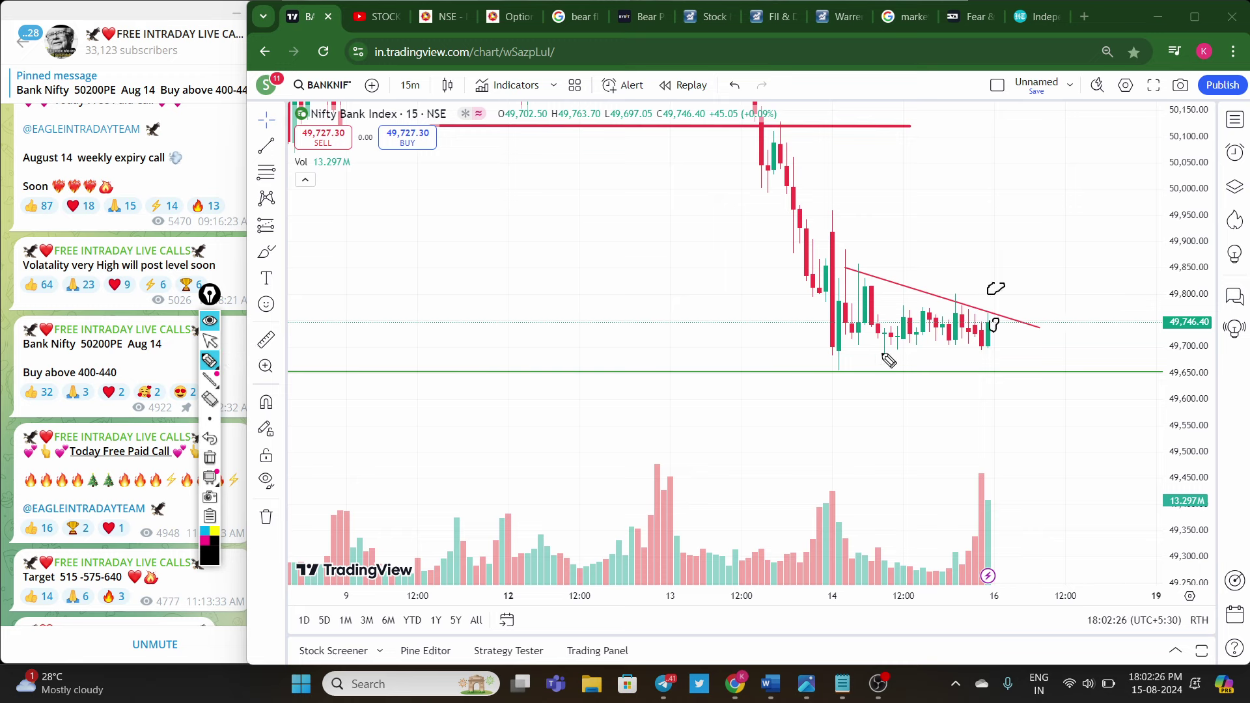
mouse_move(860, 354)
left_mouse_down()
mouse_move(1086, 368)
mouse_move(1009, 367)
mouse_move(1029, 365)
left_mouse_up()
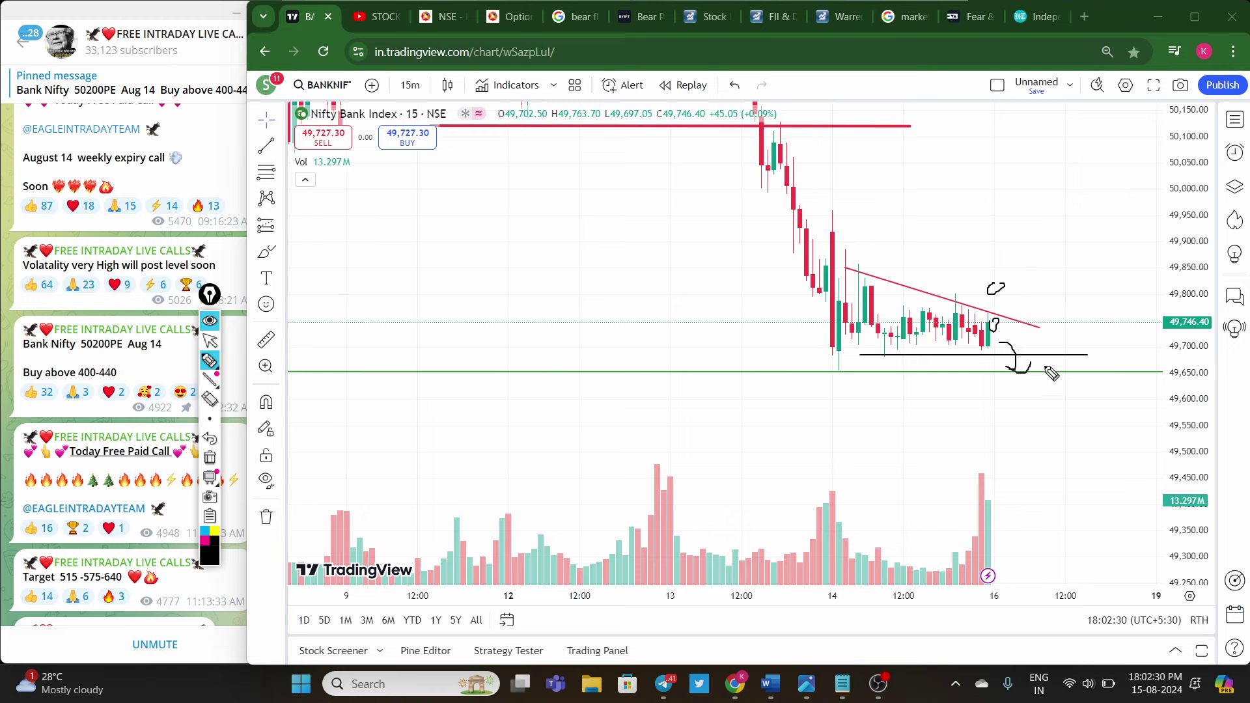
left_click_drag(1187, 340, 1198, 330)
mouse_move(1019, 345)
left_mouse_down()
mouse_move(1041, 374)
mouse_move(1044, 417)
left_mouse_up()
mouse_move(1030, 399)
left_mouse_down()
mouse_move(1053, 438)
mouse_move(1065, 404)
left_mouse_up()
mouse_move(1071, 373)
left_mouse_down()
mouse_move(1086, 428)
mouse_move(1113, 425)
left_mouse_up()
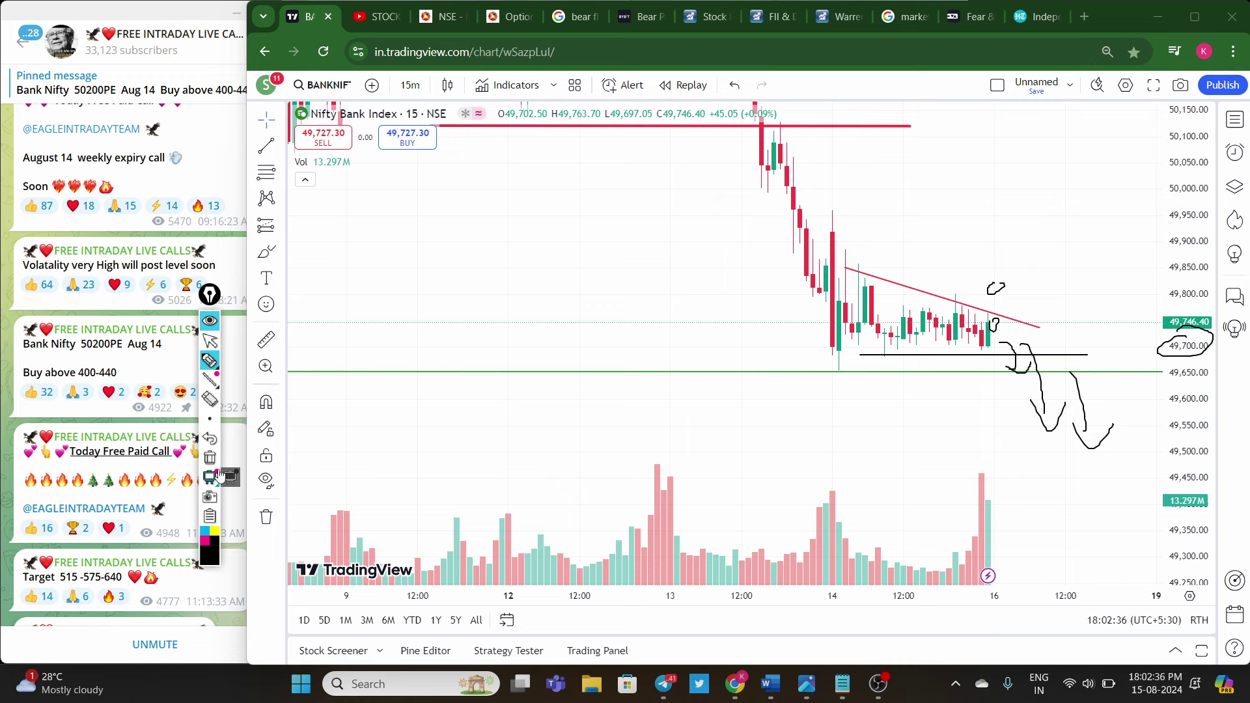
left_click(210, 458)
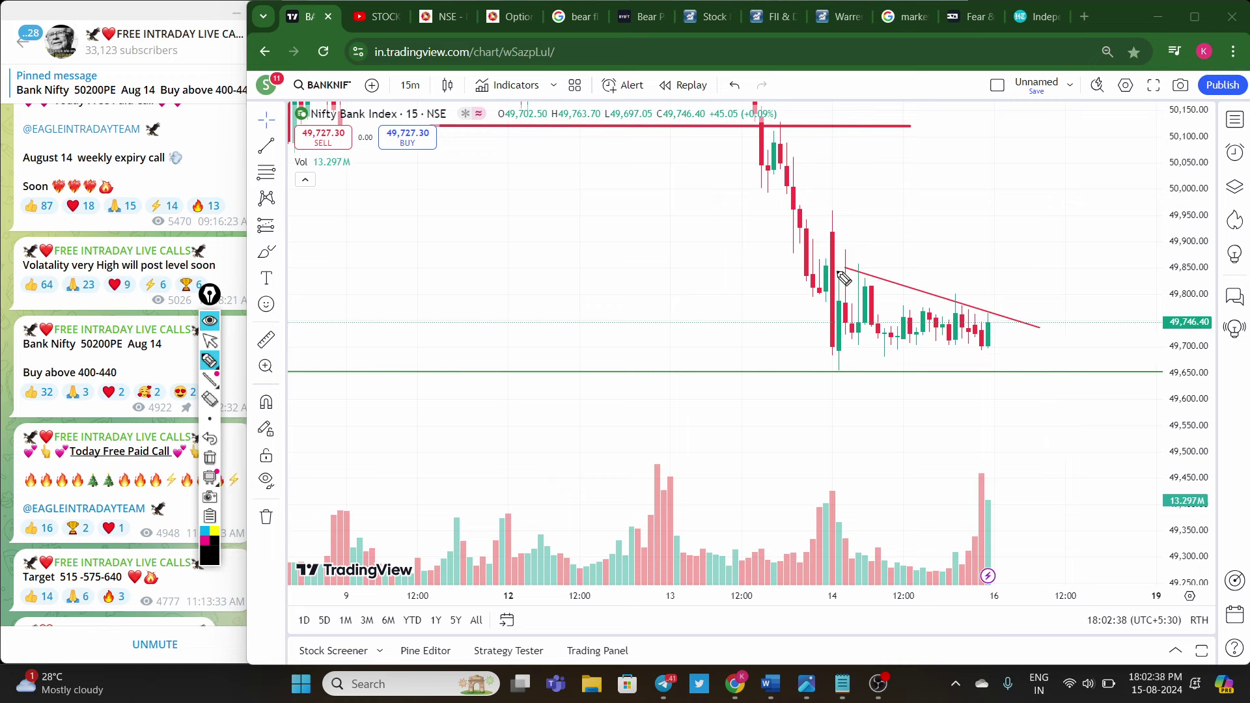
Step: Draw lines near 49,890 and 49,680 with an arrow and box the last candles, then erase them
left_click_drag(820, 245, 1134, 254)
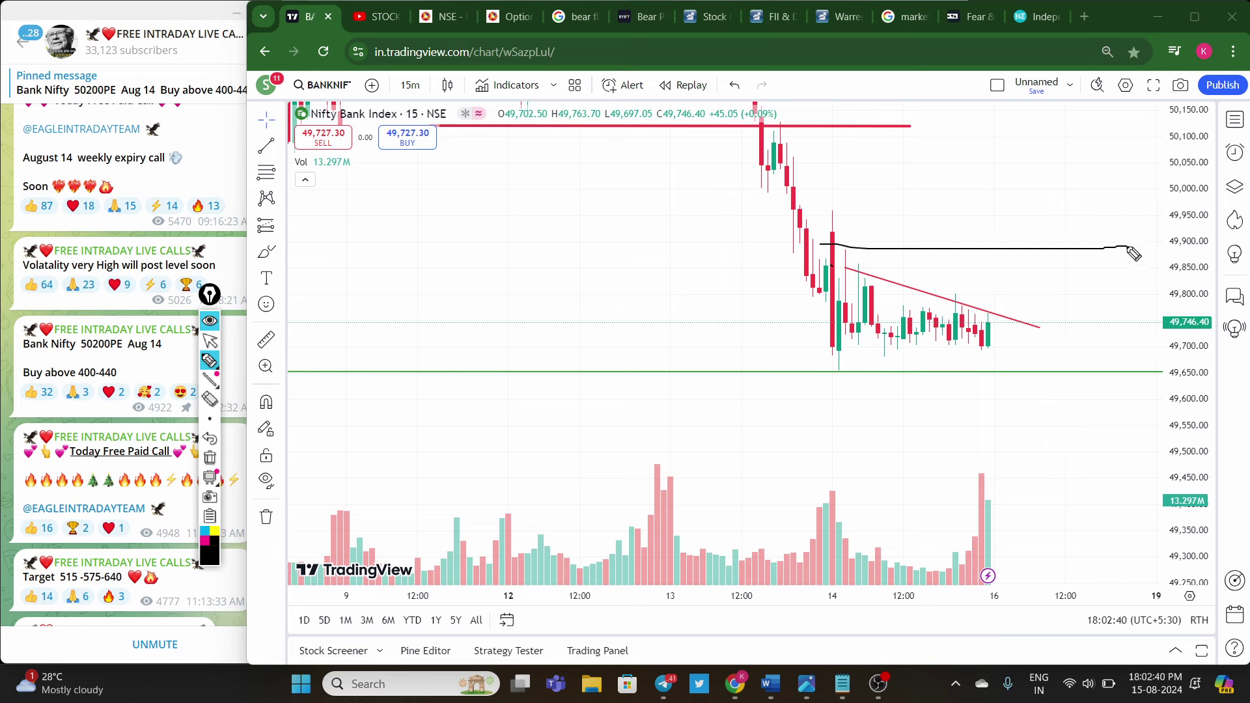
left_click_drag(1001, 282, 1006, 307)
left_click_drag(840, 354, 1162, 354)
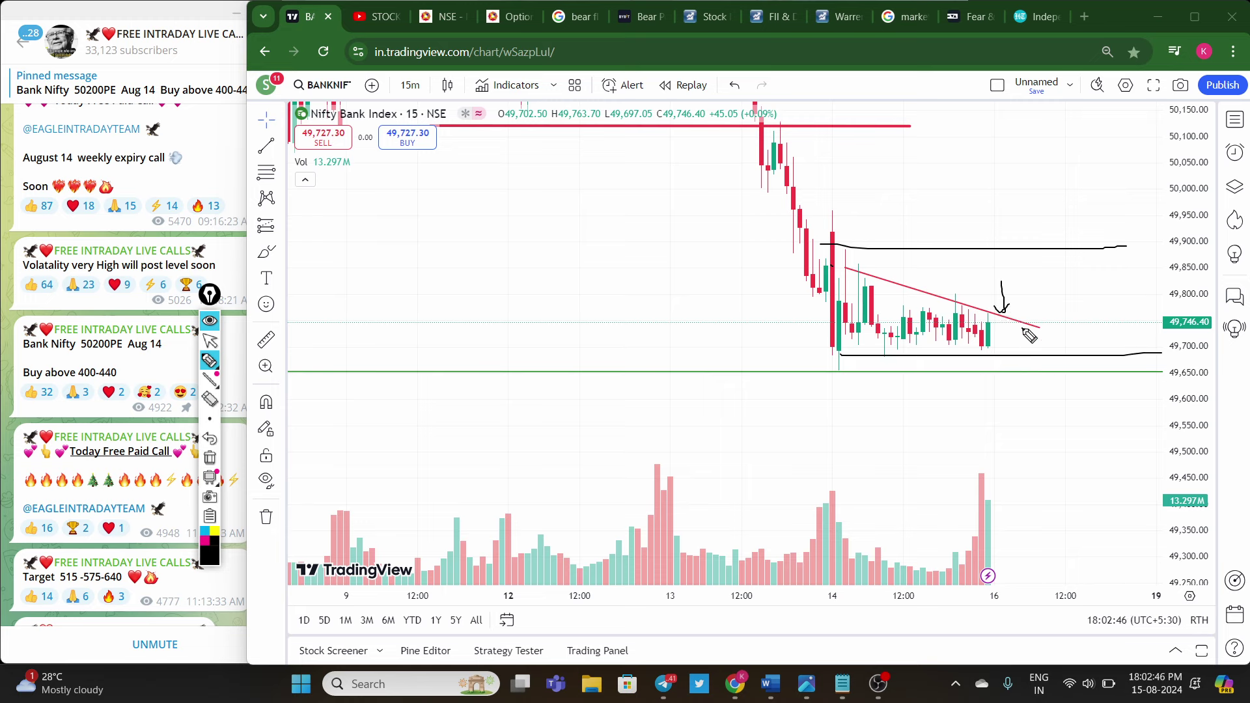
mouse_move(1029, 335)
left_mouse_down()
mouse_move(996, 374)
mouse_move(1035, 396)
mouse_move(1029, 338)
mouse_move(1005, 381)
mouse_move(1015, 359)
mouse_move(1063, 451)
mouse_move(1089, 443)
left_mouse_up()
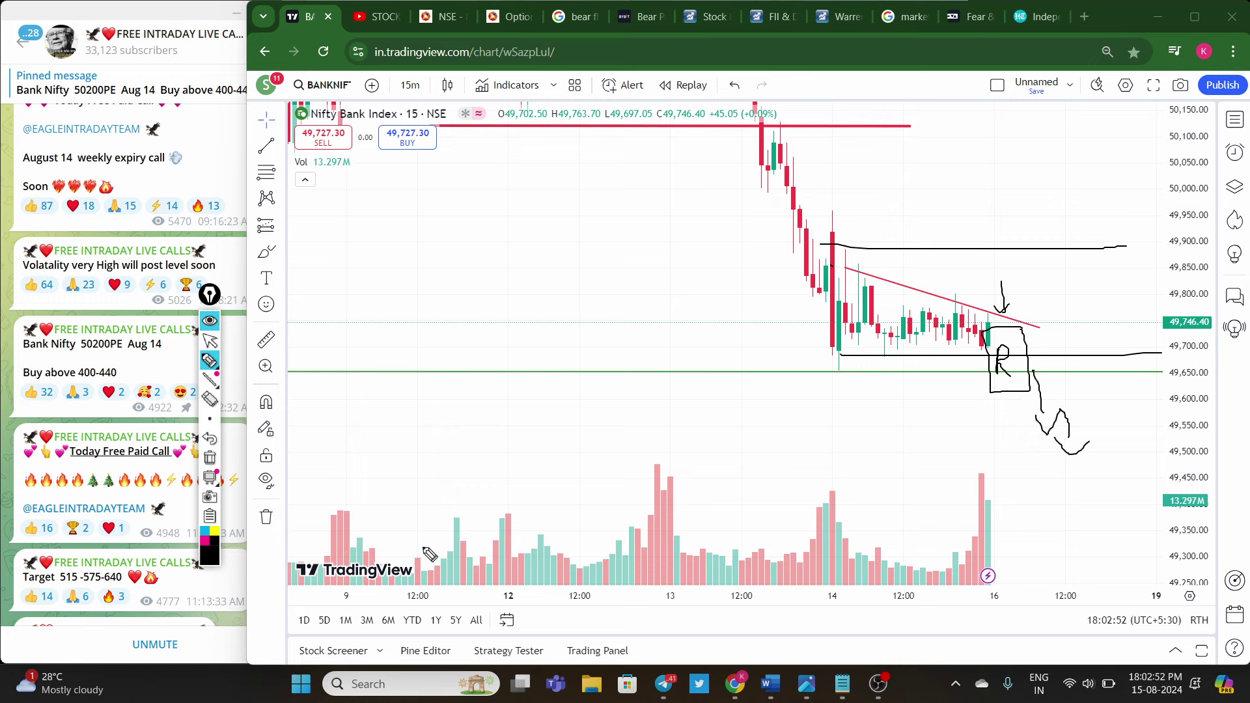
left_click(209, 458)
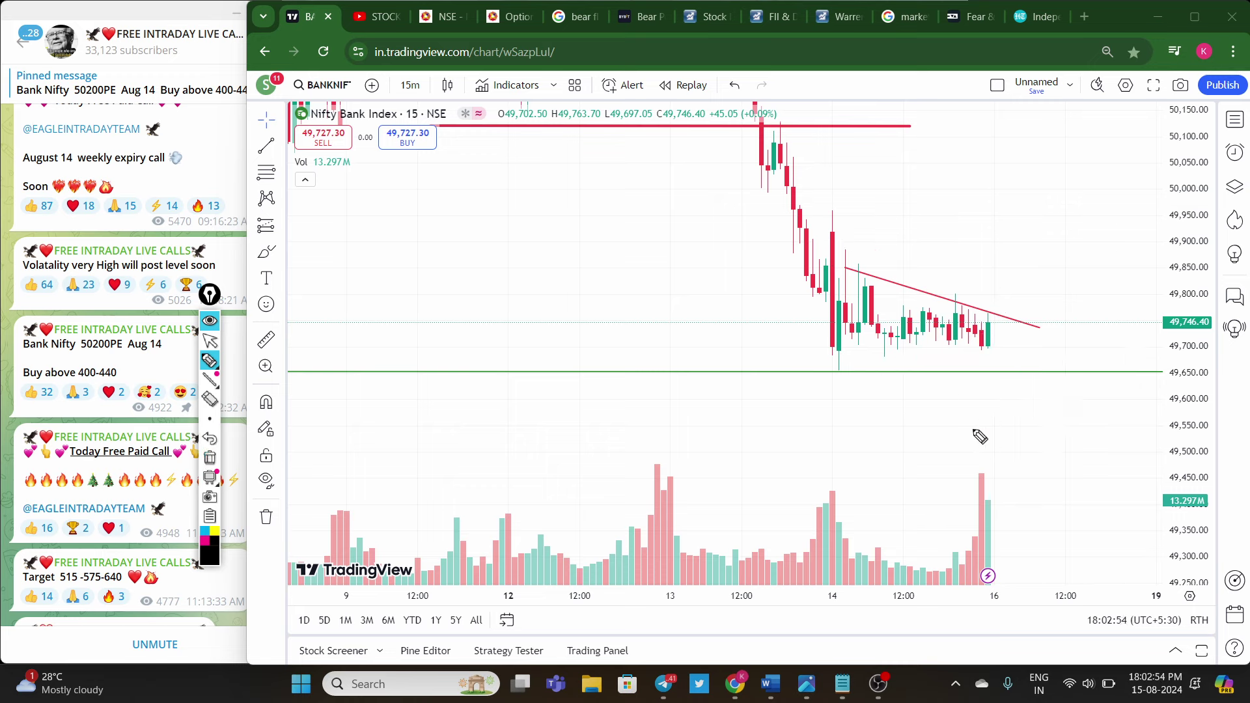
left_click_drag(819, 426, 1151, 426)
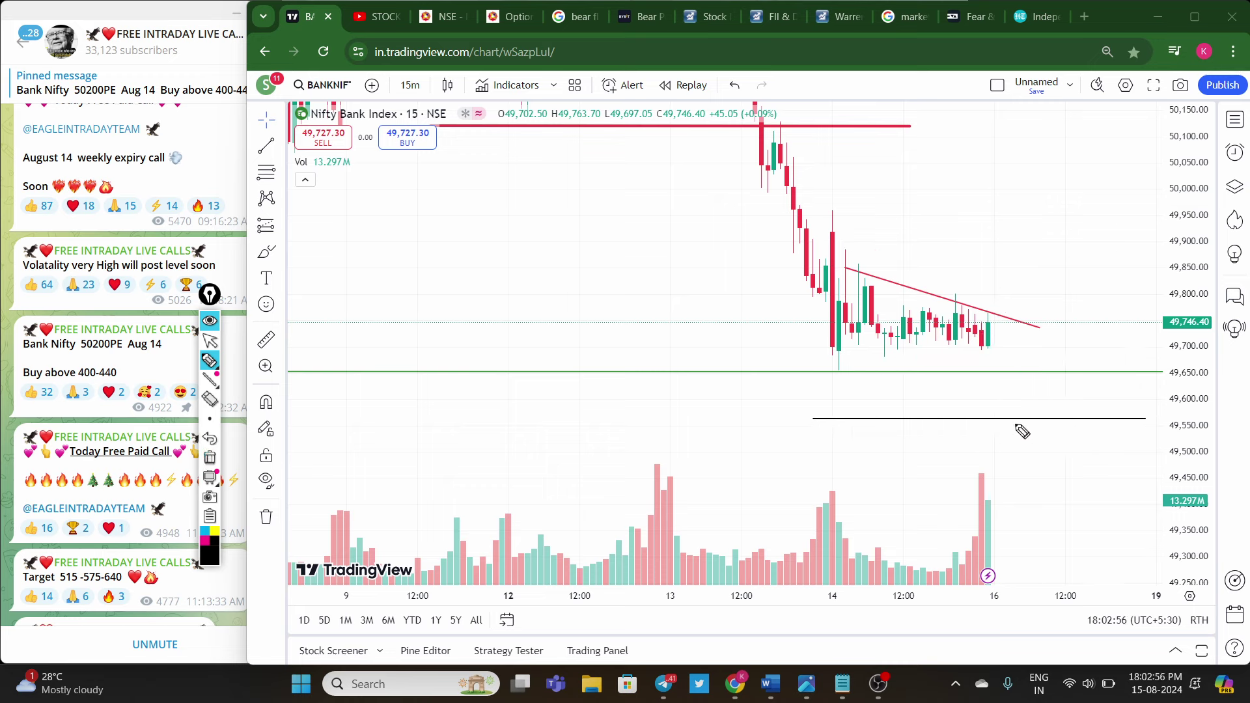
left_click_drag(741, 133, 820, 316)
mouse_move(830, 329)
left_mouse_down()
mouse_move(859, 297)
mouse_move(1002, 352)
left_mouse_up()
mouse_move(1010, 412)
left_mouse_down()
mouse_move(1035, 478)
mouse_move(1045, 348)
mouse_move(1034, 358)
left_mouse_up()
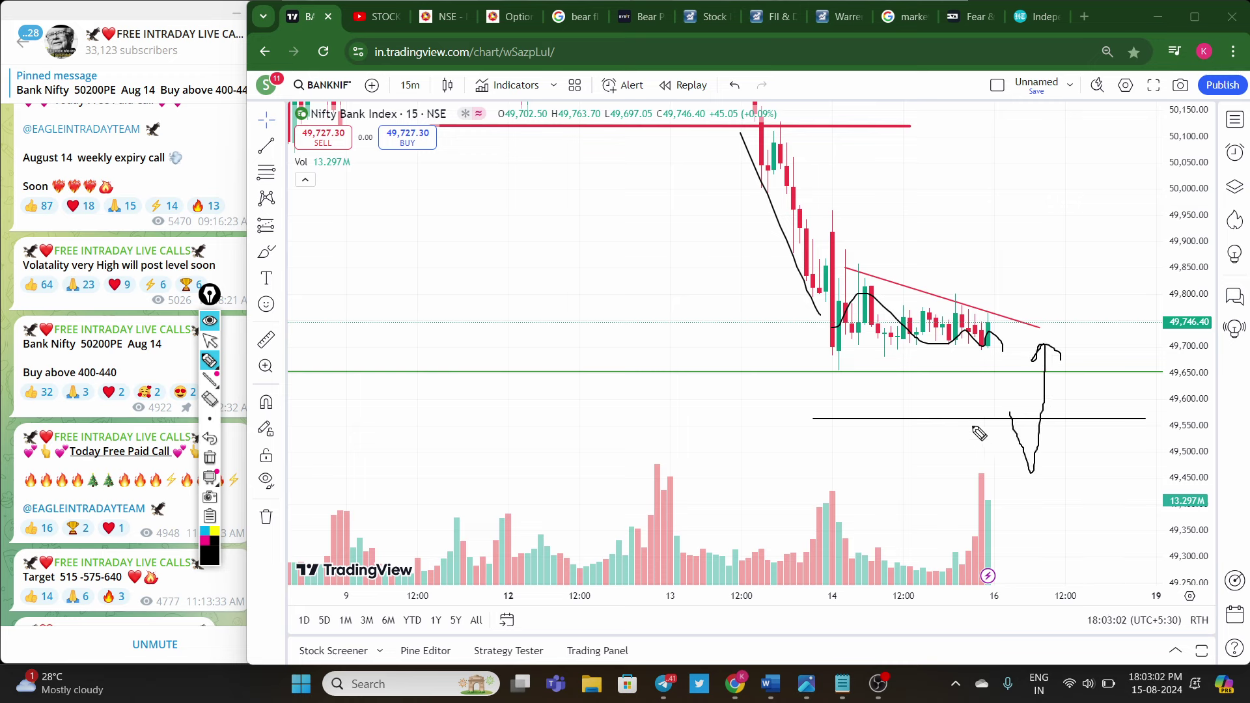
mouse_move(956, 422)
left_mouse_down()
mouse_move(1067, 418)
mouse_move(1040, 475)
mouse_move(1051, 360)
left_mouse_up()
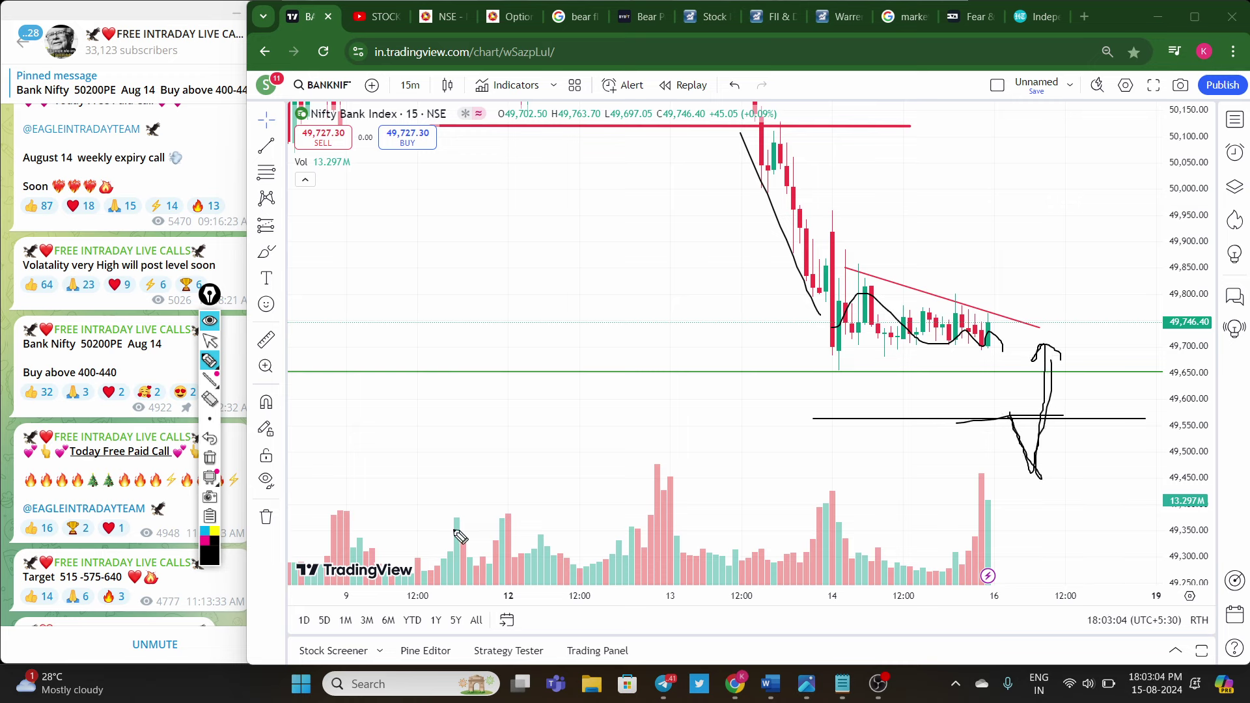
left_click(209, 459)
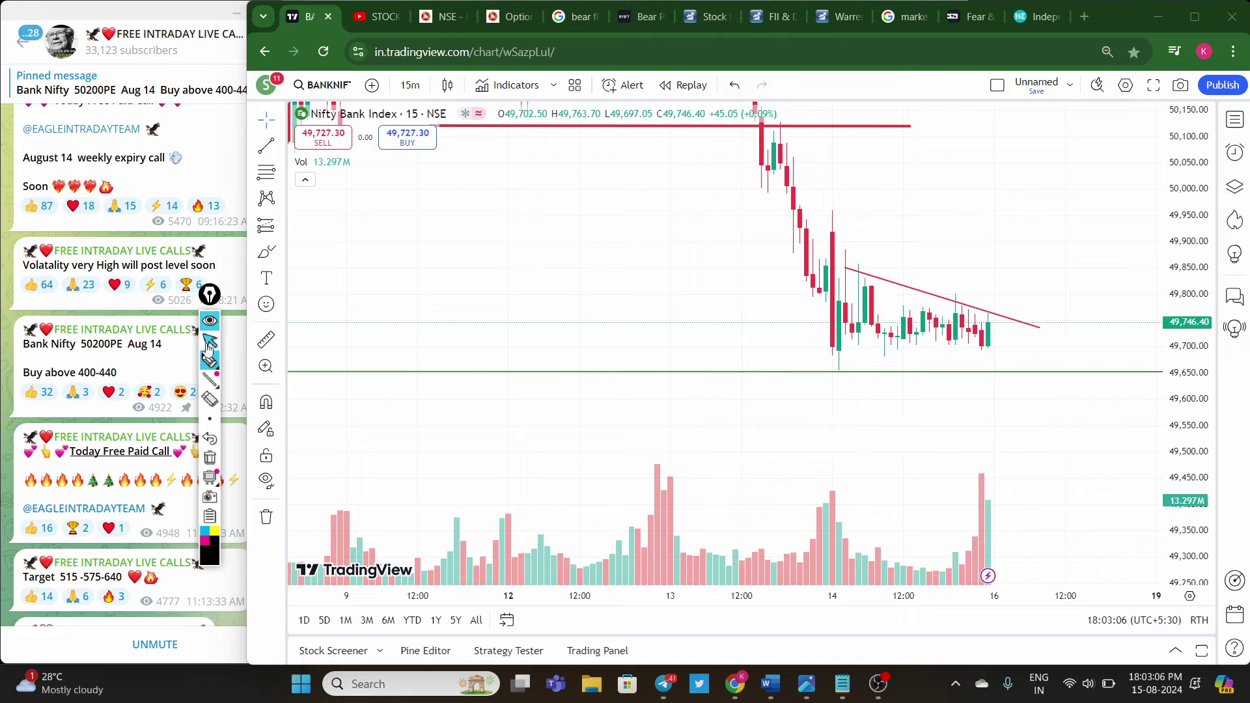
Step: Switch the chart to Nifty MidCap Select from the watchlist
scroll(1033, 245, "down", 3)
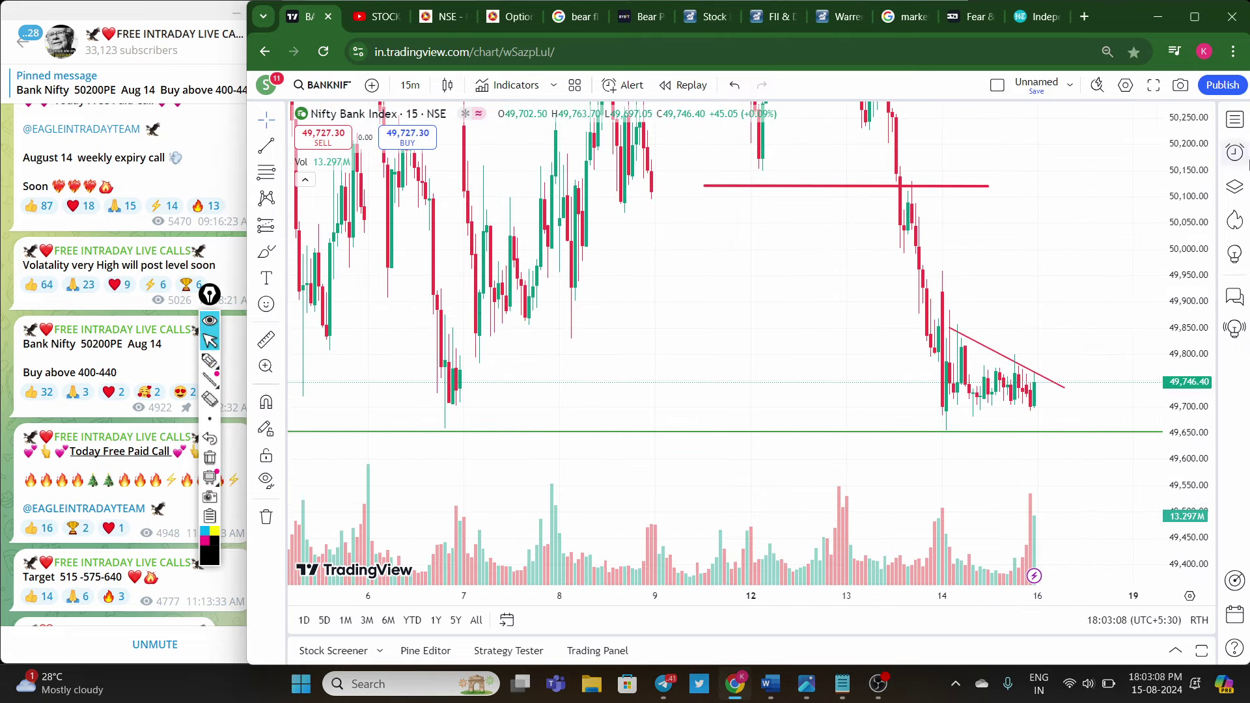
left_click(1235, 119)
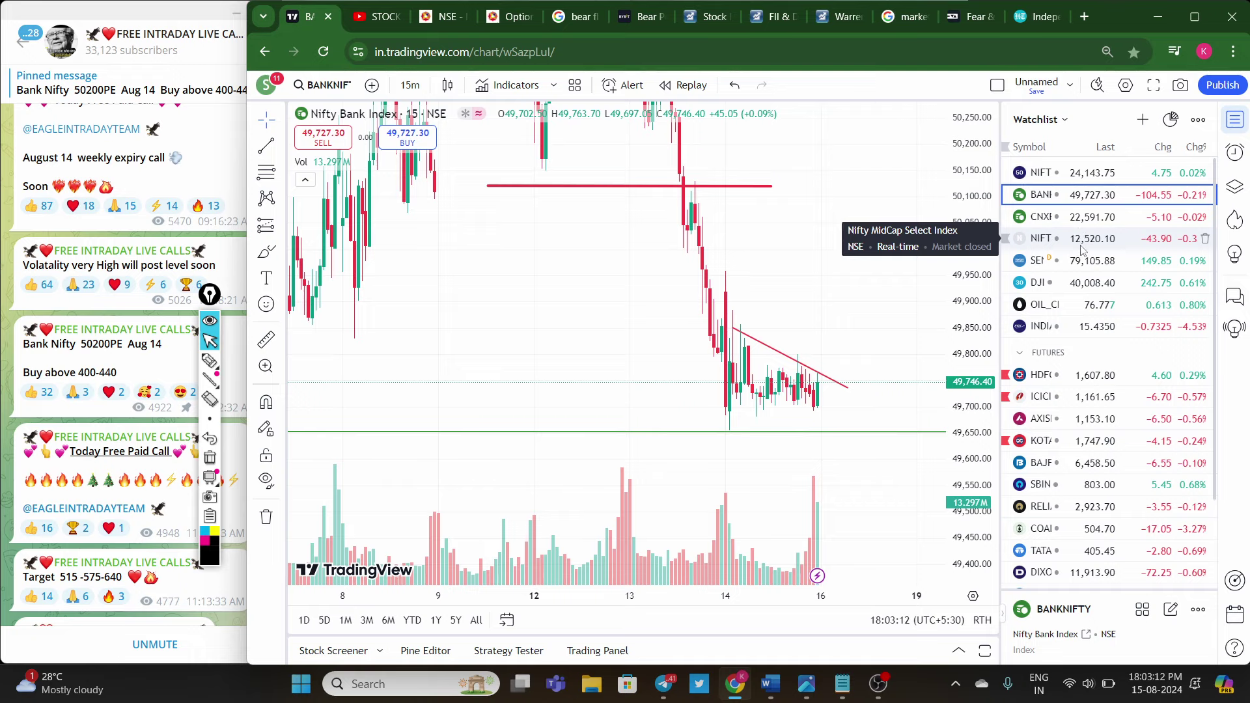
left_click(1081, 246)
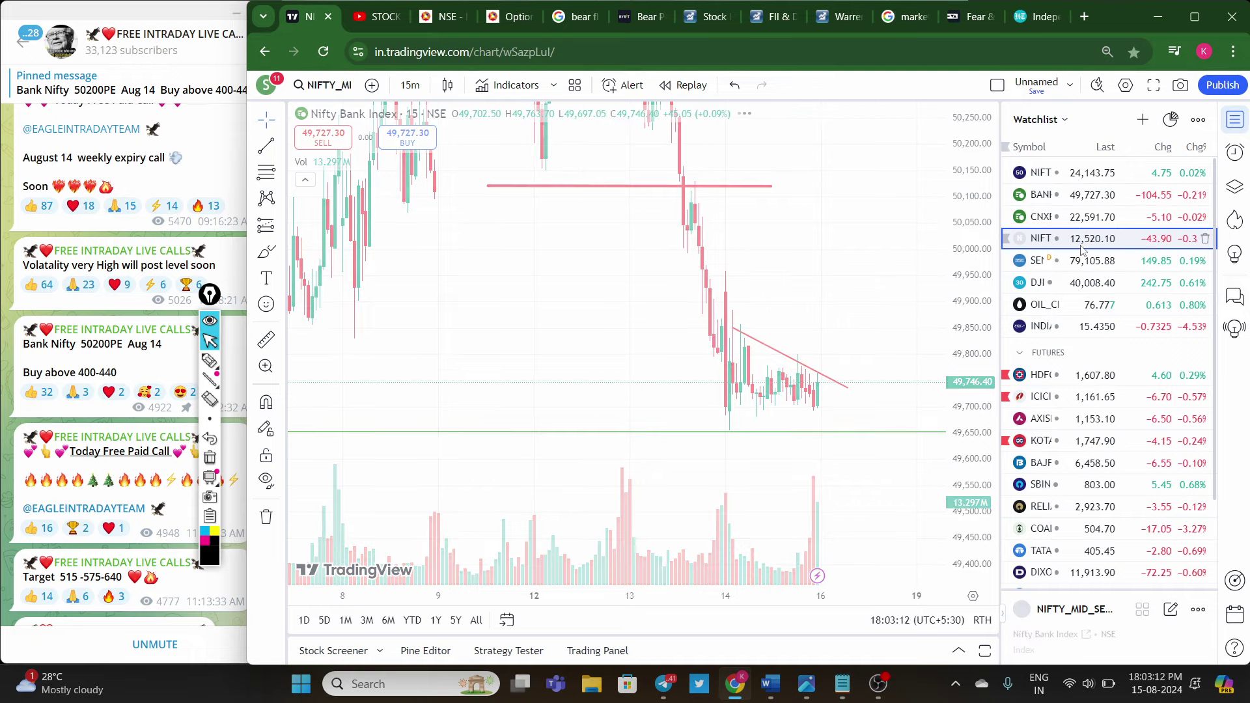
left_click(1235, 119)
scroll(1032, 335, "down", 2)
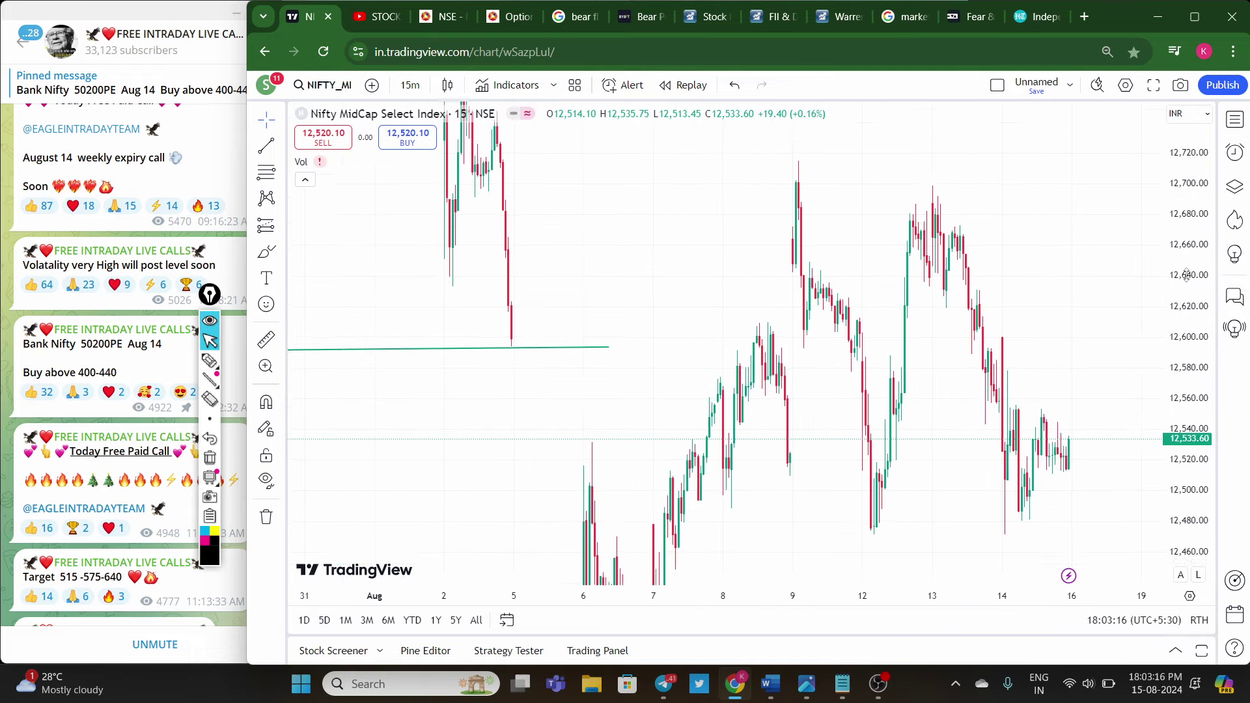
scroll(1096, 393, "up", 3)
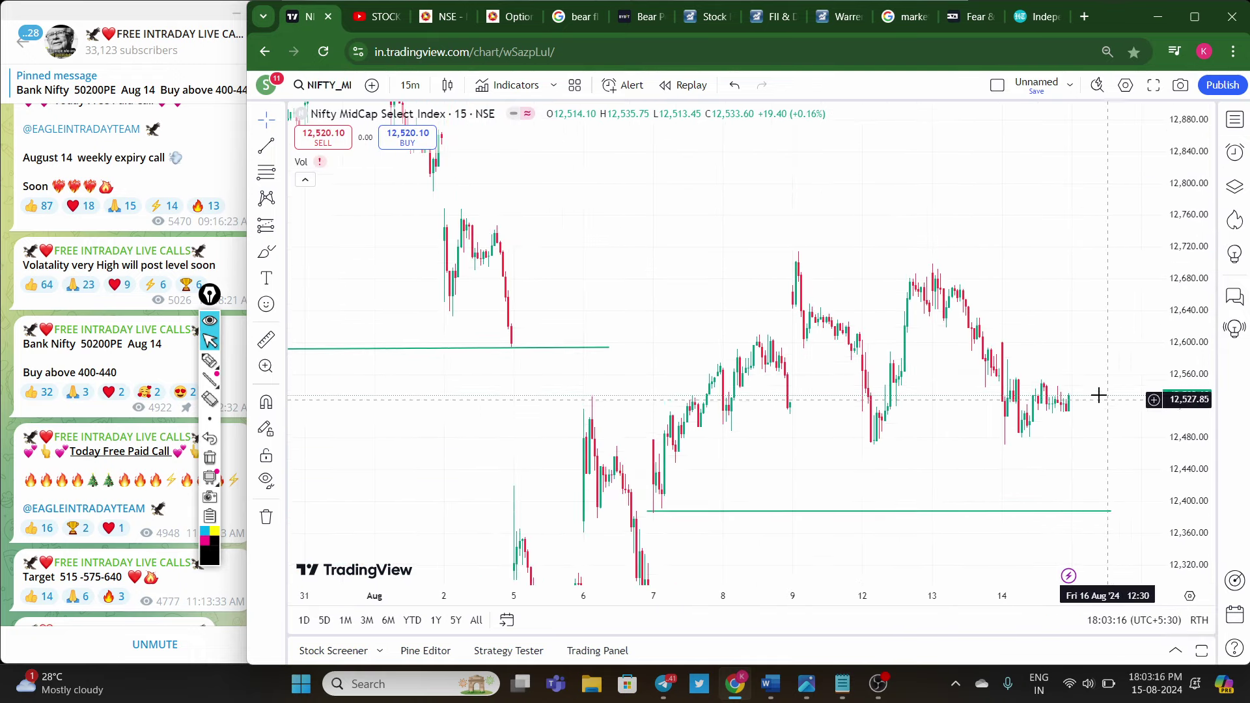
Step: Sketch the downtrend, support line, triangle and a projected drop toward 12,400 on the MidCap chart
left_click(209, 362)
mouse_move(803, 267)
left_mouse_down()
mouse_move(941, 417)
mouse_move(967, 399)
mouse_move(1015, 405)
left_mouse_up()
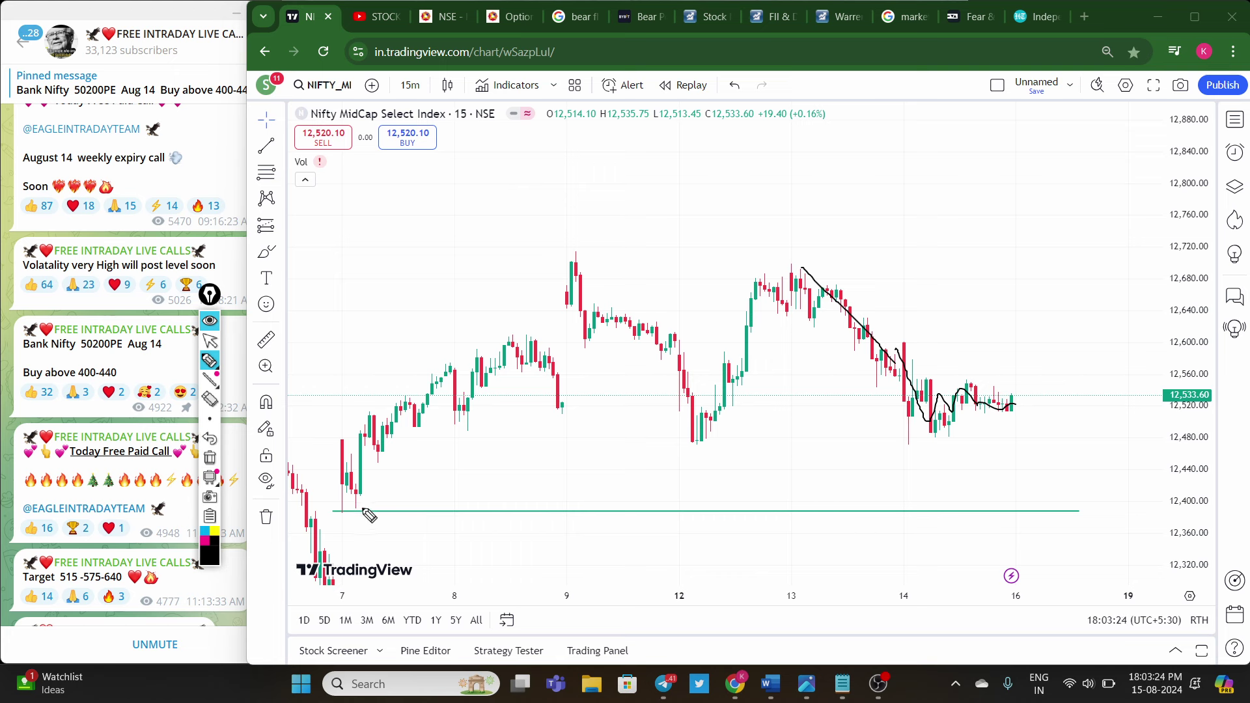
left_click_drag(330, 513, 1078, 518)
mouse_move(887, 462)
left_mouse_down()
mouse_move(1035, 410)
mouse_move(1040, 436)
left_mouse_up()
left_click_drag(1043, 412, 1059, 472)
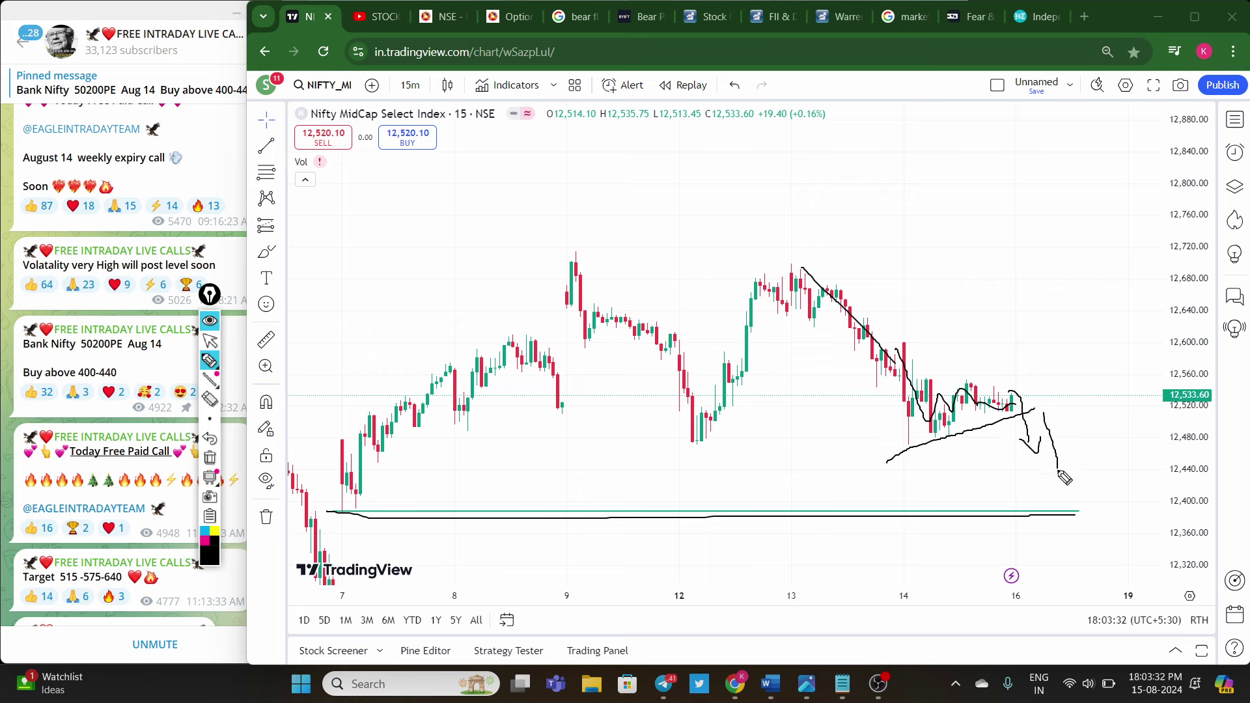
mouse_move(1172, 487)
left_mouse_down()
mouse_move(1168, 508)
mouse_move(1189, 496)
mouse_move(1162, 511)
mouse_move(1197, 520)
mouse_move(1181, 500)
left_mouse_up()
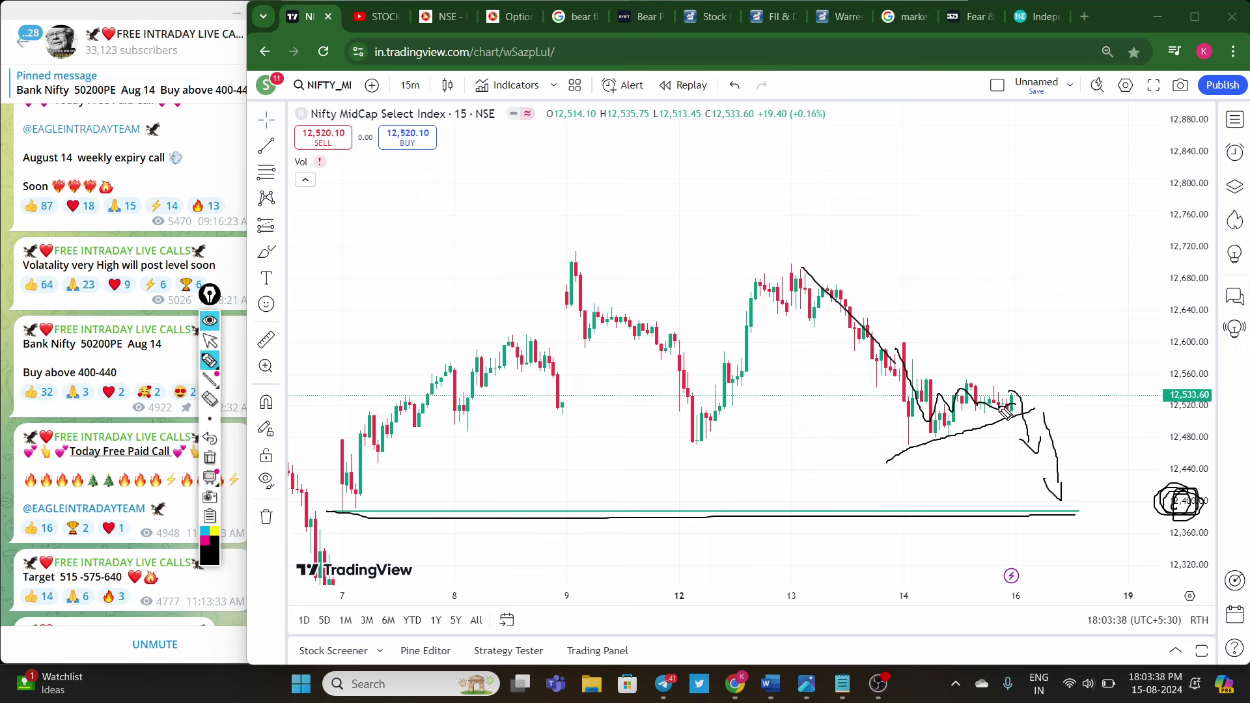
mouse_move(910, 378)
left_mouse_down()
mouse_move(964, 379)
mouse_move(1025, 405)
left_mouse_up()
left_click_drag(810, 286, 899, 388)
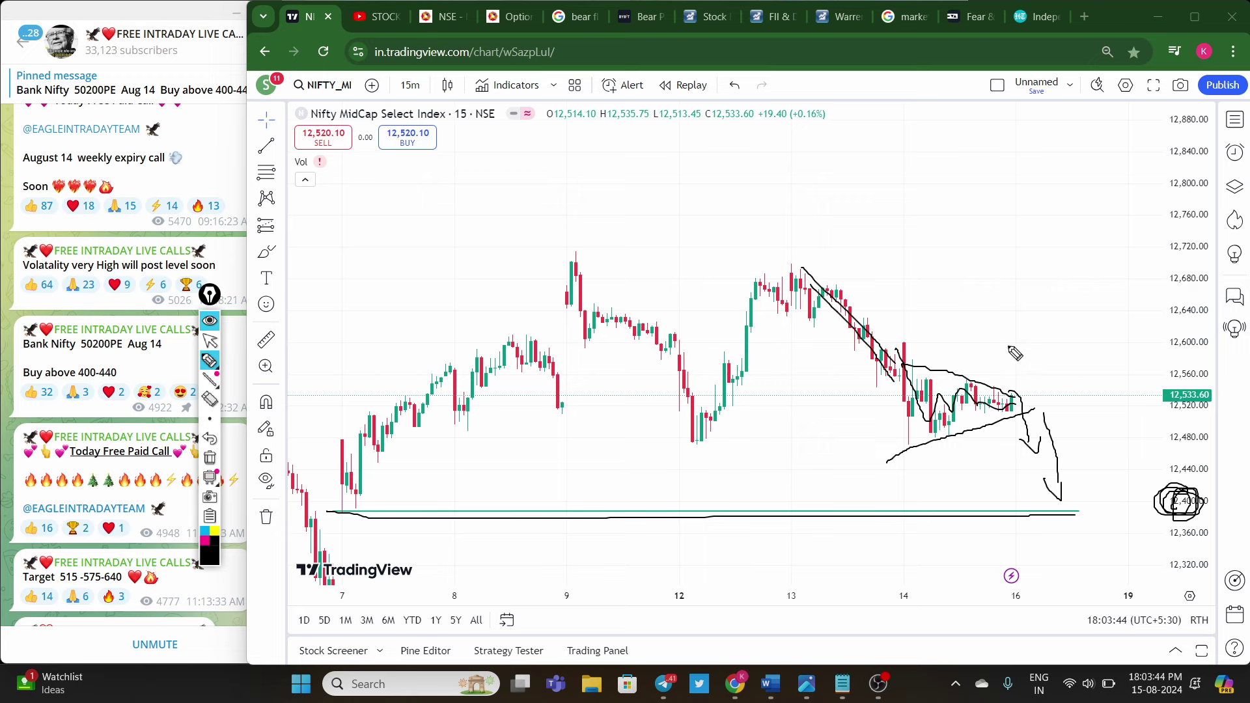
left_click_drag(1008, 358, 1020, 383)
Step: Erase the sketches and switch the chart to SENSEX
left_click(209, 458)
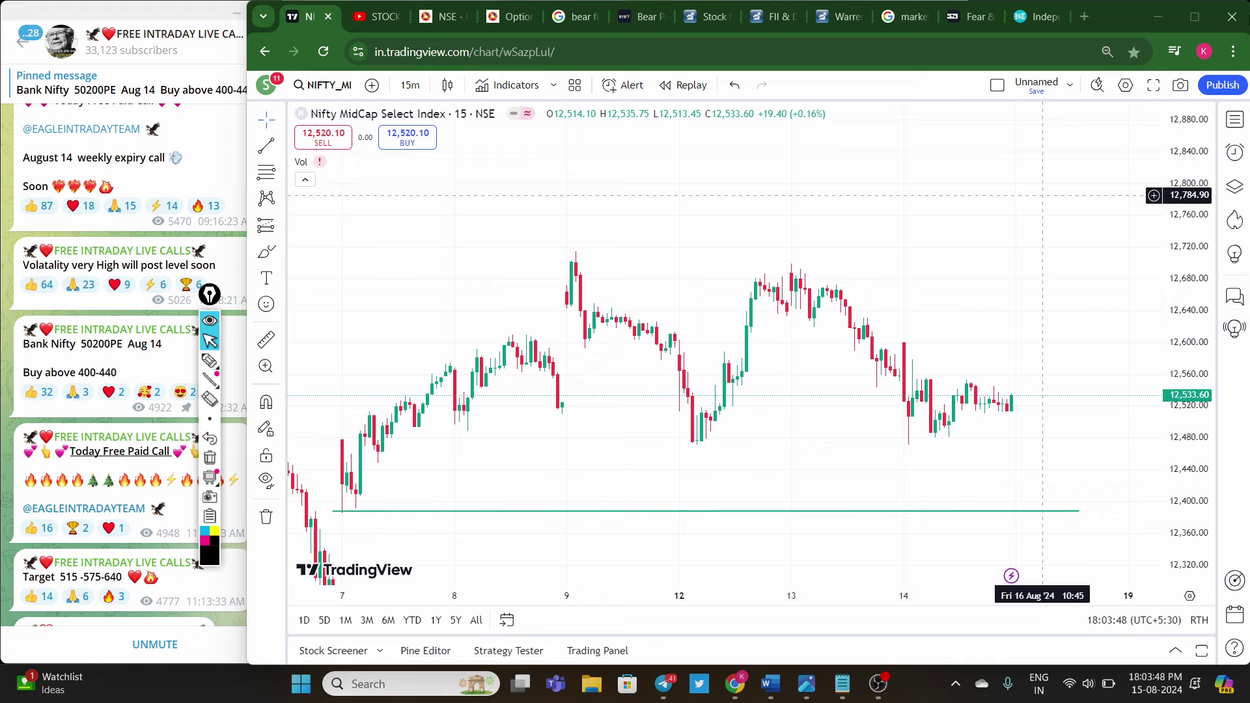
left_click(1234, 119)
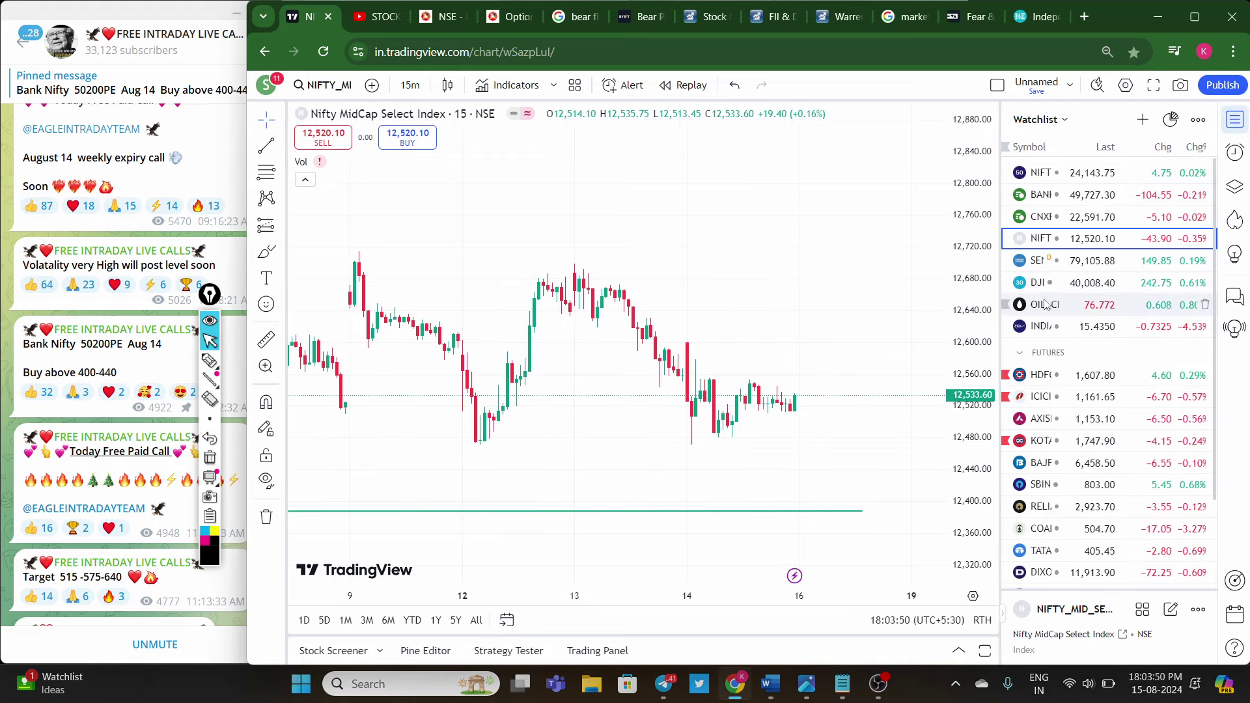
left_click(1094, 260)
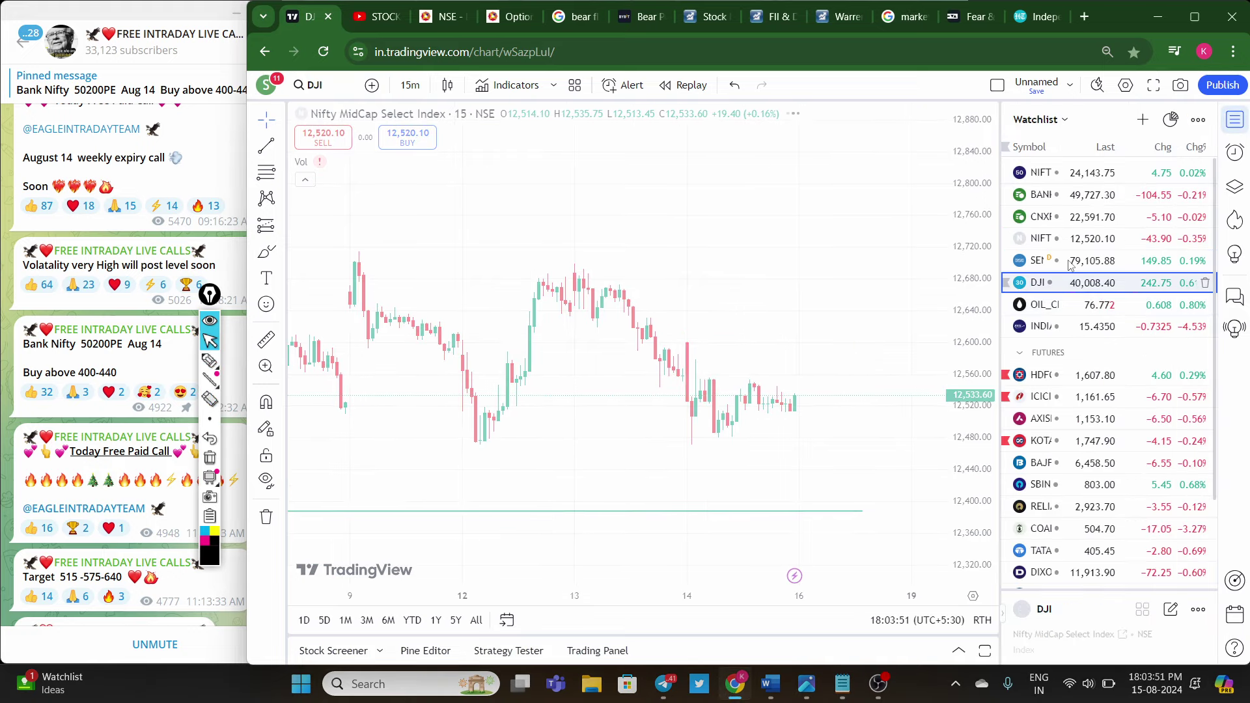
Step: Close the watchlist and rescale the Sensex price axis to fit the candles
left_click(1235, 119)
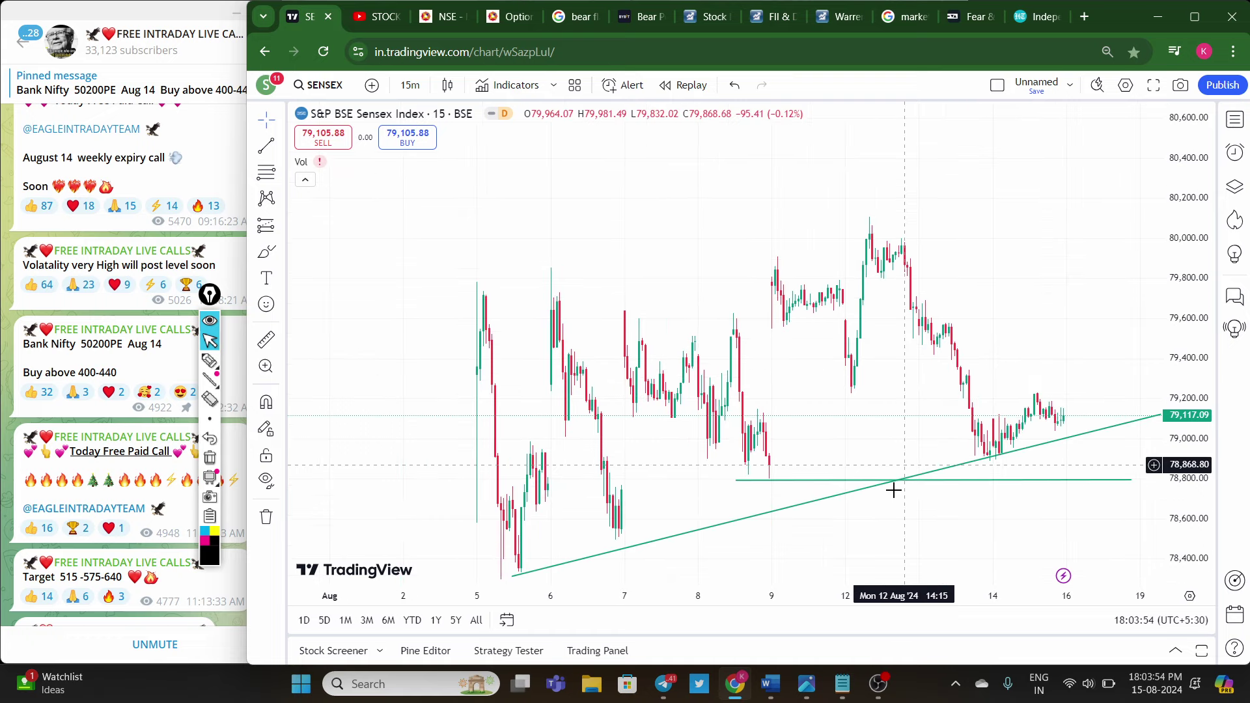
scroll(892, 488, "up", 3)
left_click_drag(1209, 543, 1152, 408)
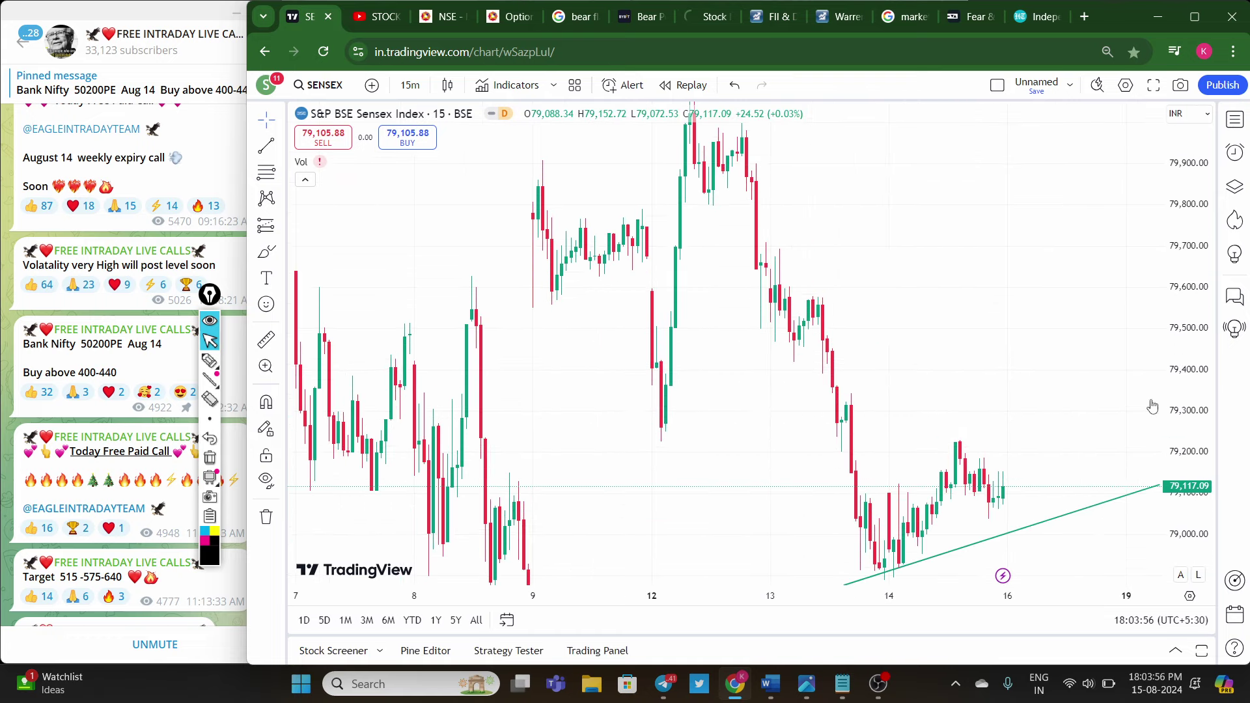
scroll(1107, 369, "down", 2)
scroll(955, 425, "up", 1)
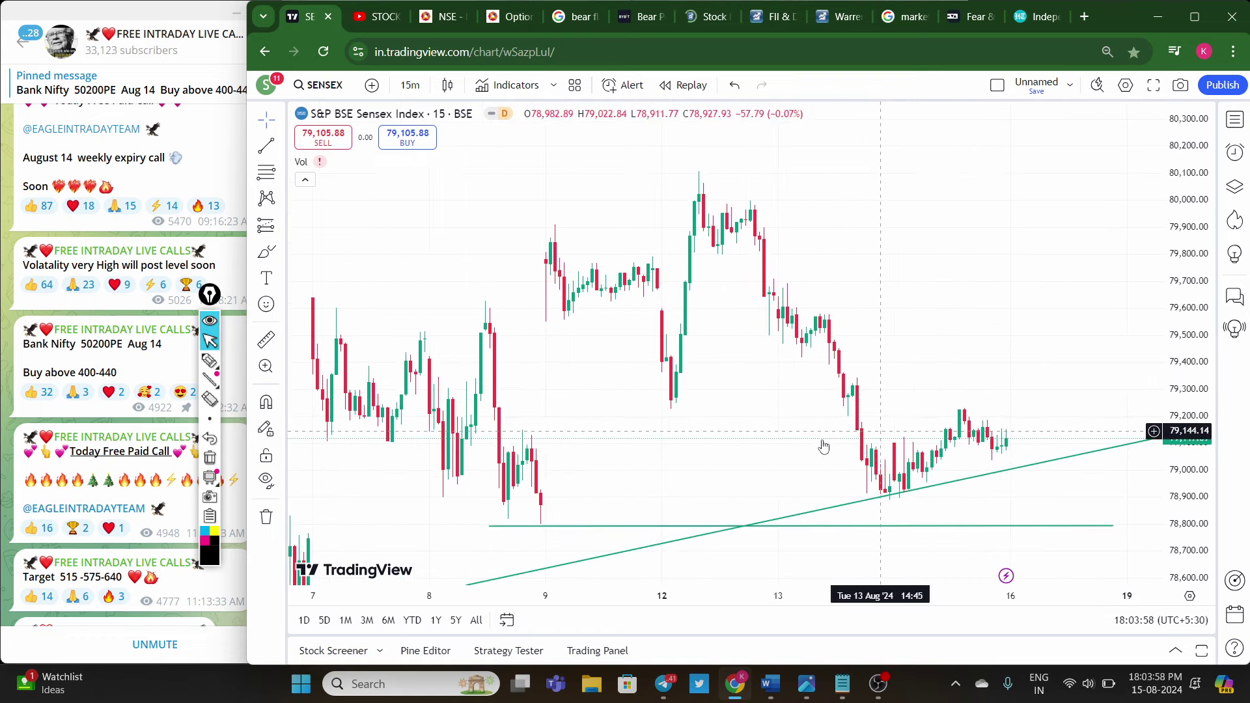
Step: Sketch freehand over the 12th–13th highs, the fall to the 14th, the 79,000 level and a projected drop
left_click(207, 363)
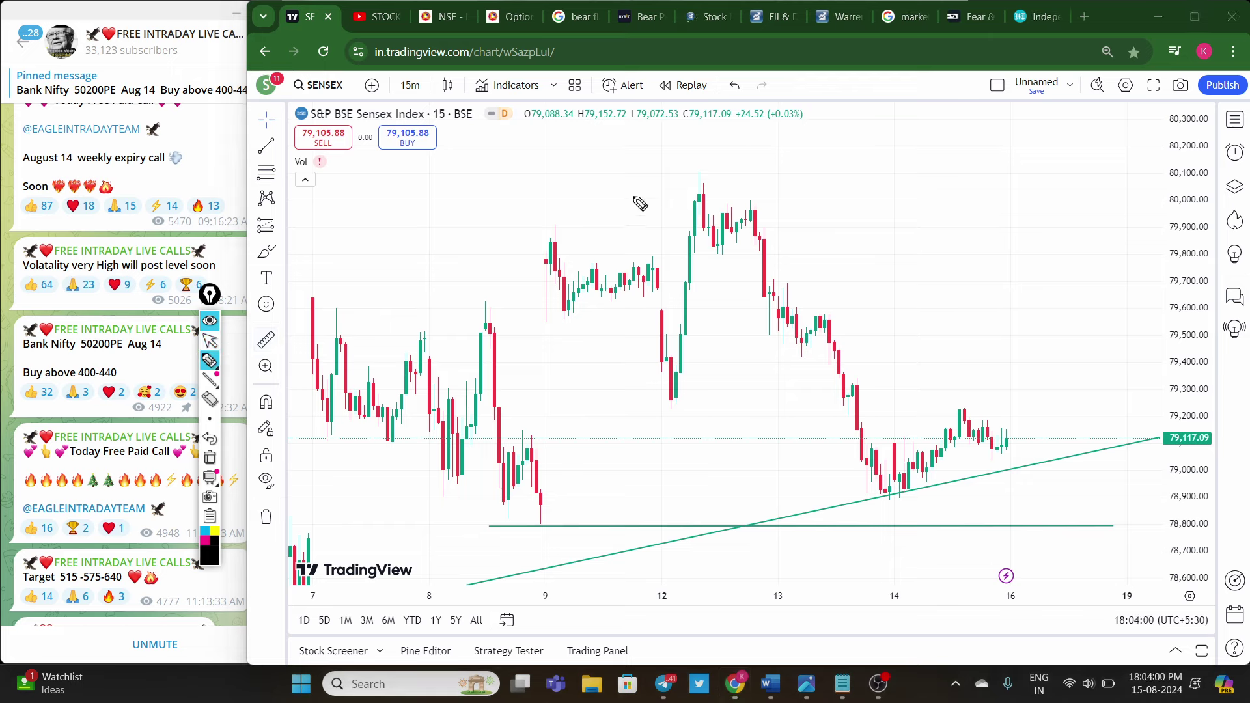
left_click_drag(657, 217, 914, 217)
mouse_move(754, 220)
left_mouse_down()
mouse_move(856, 386)
mouse_move(884, 472)
left_mouse_up()
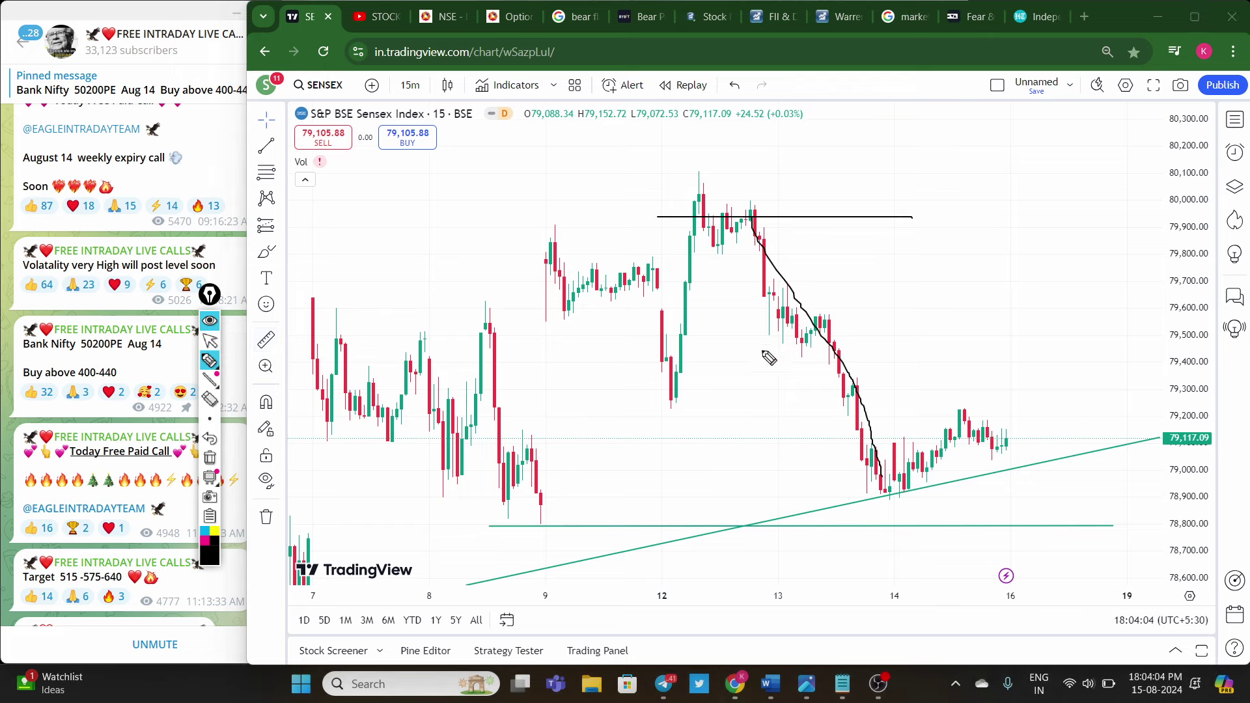
left_click_drag(893, 496, 1042, 463)
mouse_move(1214, 478)
left_mouse_down()
mouse_move(1172, 478)
mouse_move(1205, 461)
left_mouse_up()
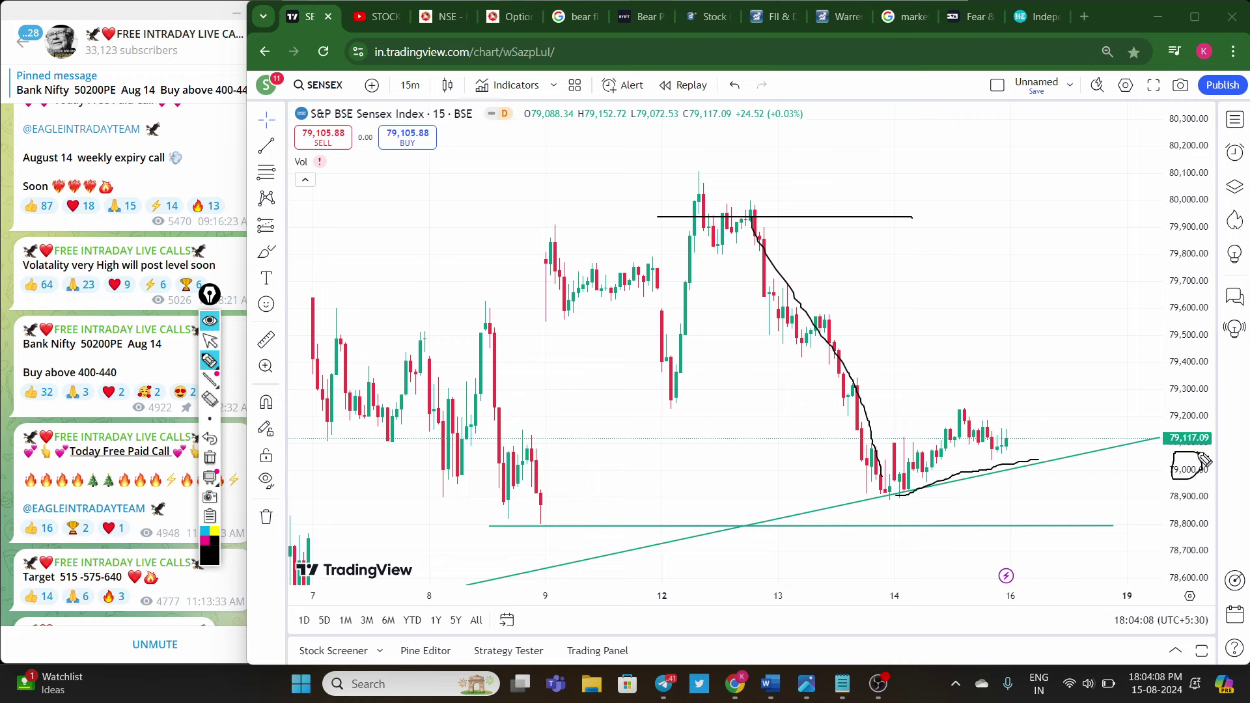
left_click_drag(994, 425, 1033, 469)
left_click_drag(996, 430, 1084, 537)
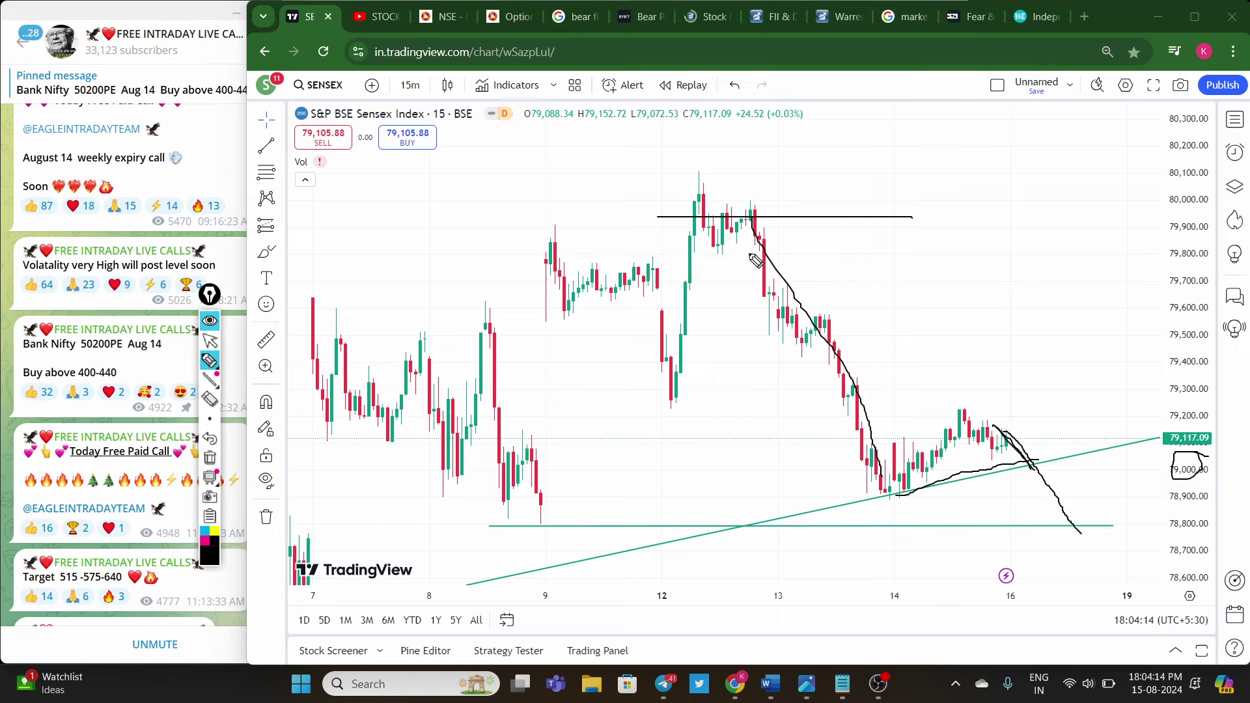
Step: Trace the decline and zigzag recovery with more strokes, then erase all freehand sketches
left_click_drag(750, 255, 877, 490)
left_click_drag(769, 253, 867, 451)
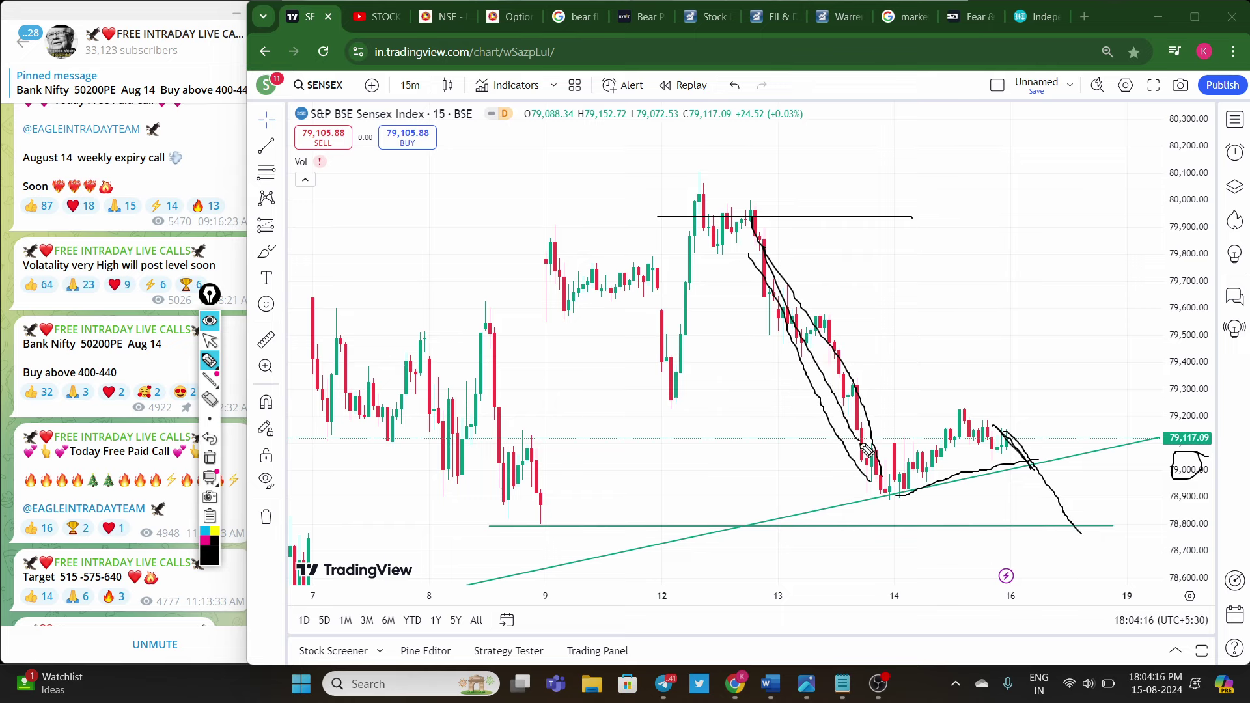
mouse_move(775, 279)
left_mouse_down()
mouse_move(898, 498)
mouse_move(918, 464)
mouse_move(962, 459)
left_mouse_up()
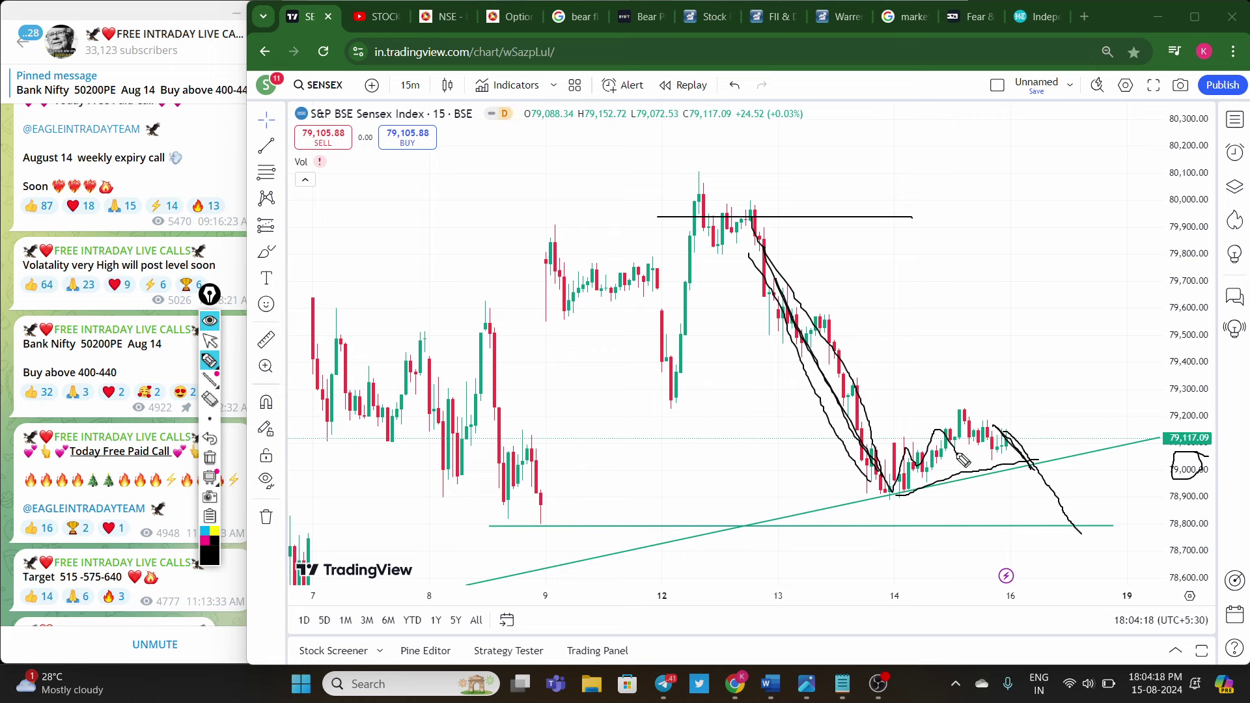
left_click(210, 458)
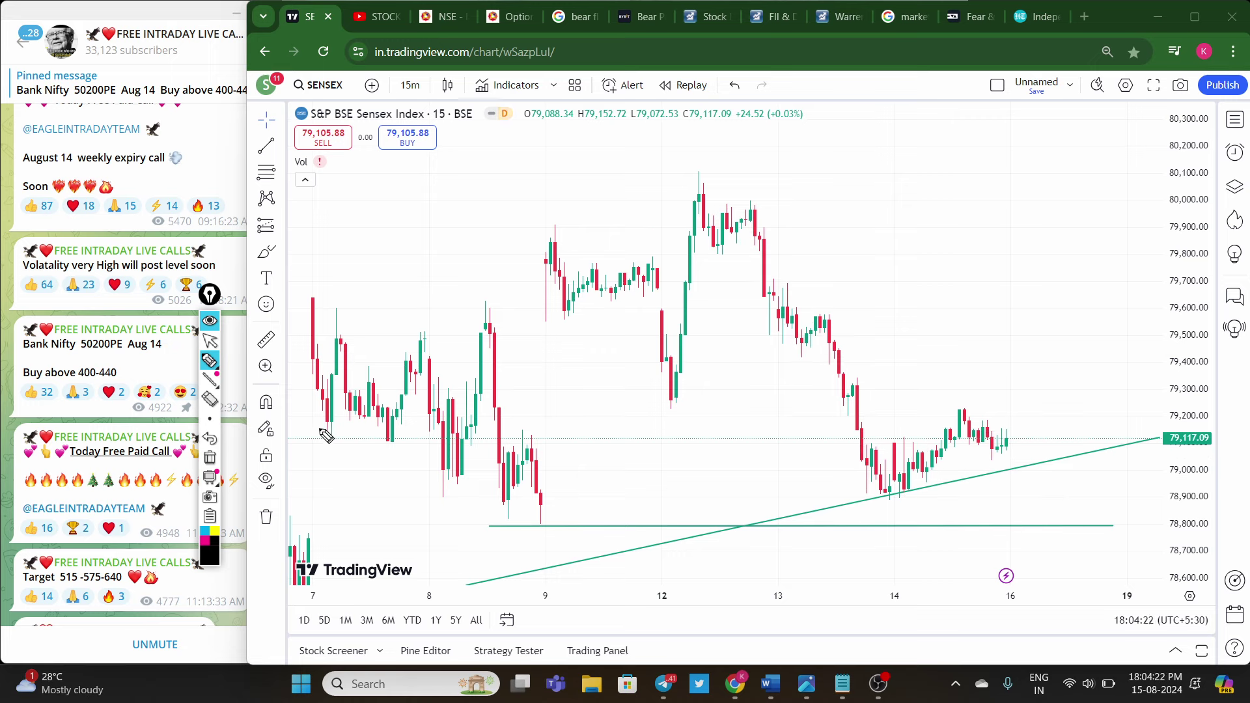
Step: Leave drawing mode and switch the chart to BANKNIFTY, closing the watchlist afterwards
left_click(210, 340)
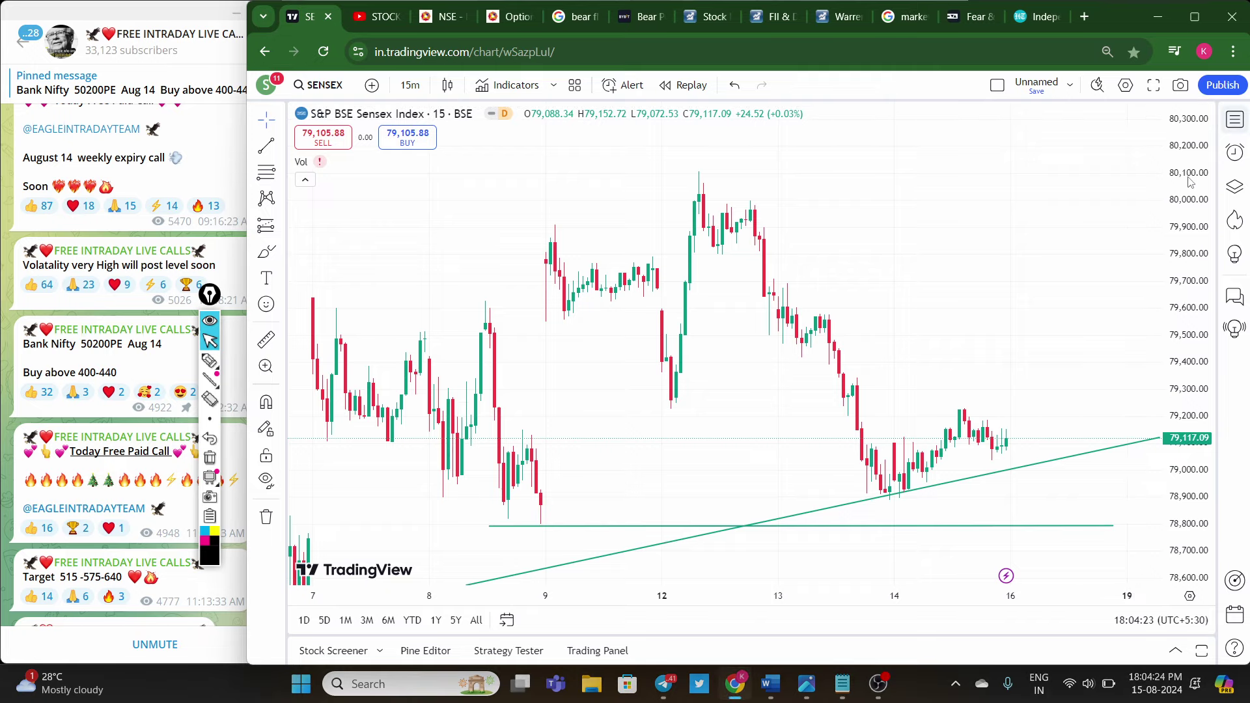
left_click(1235, 119)
key("Up")
key("Up")
key("Up")
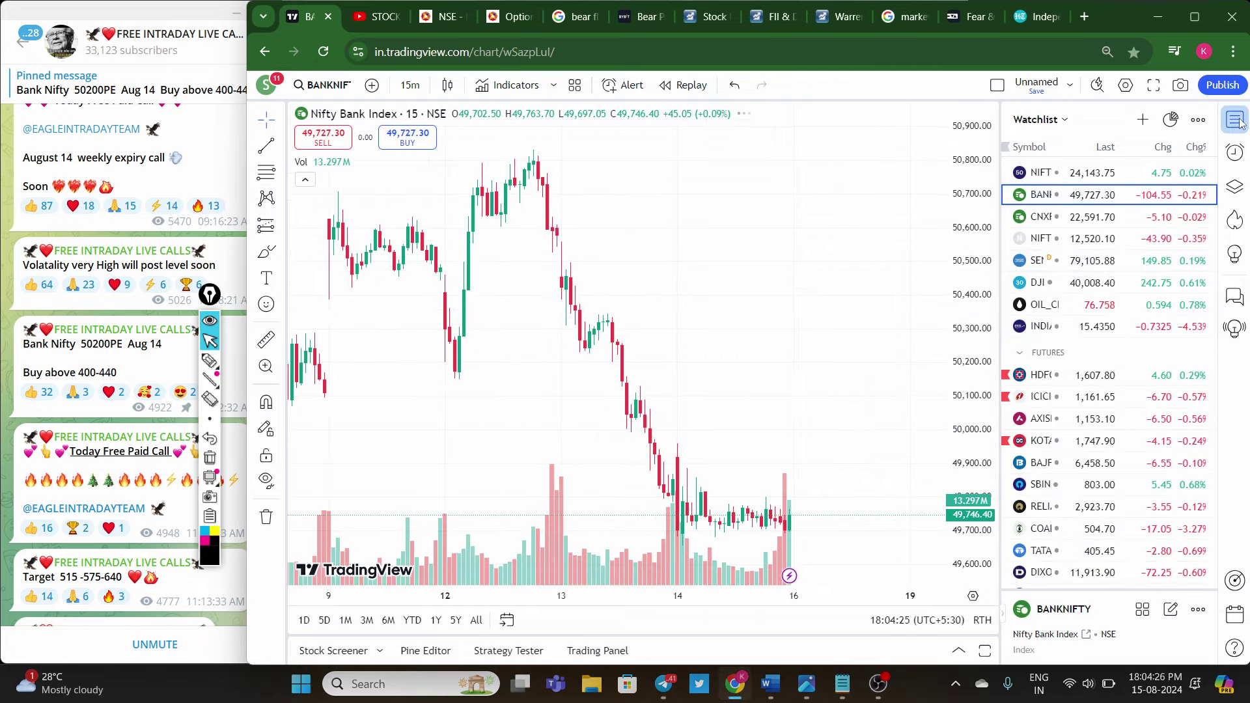
left_click(1235, 119)
scroll(836, 391, "down", 3)
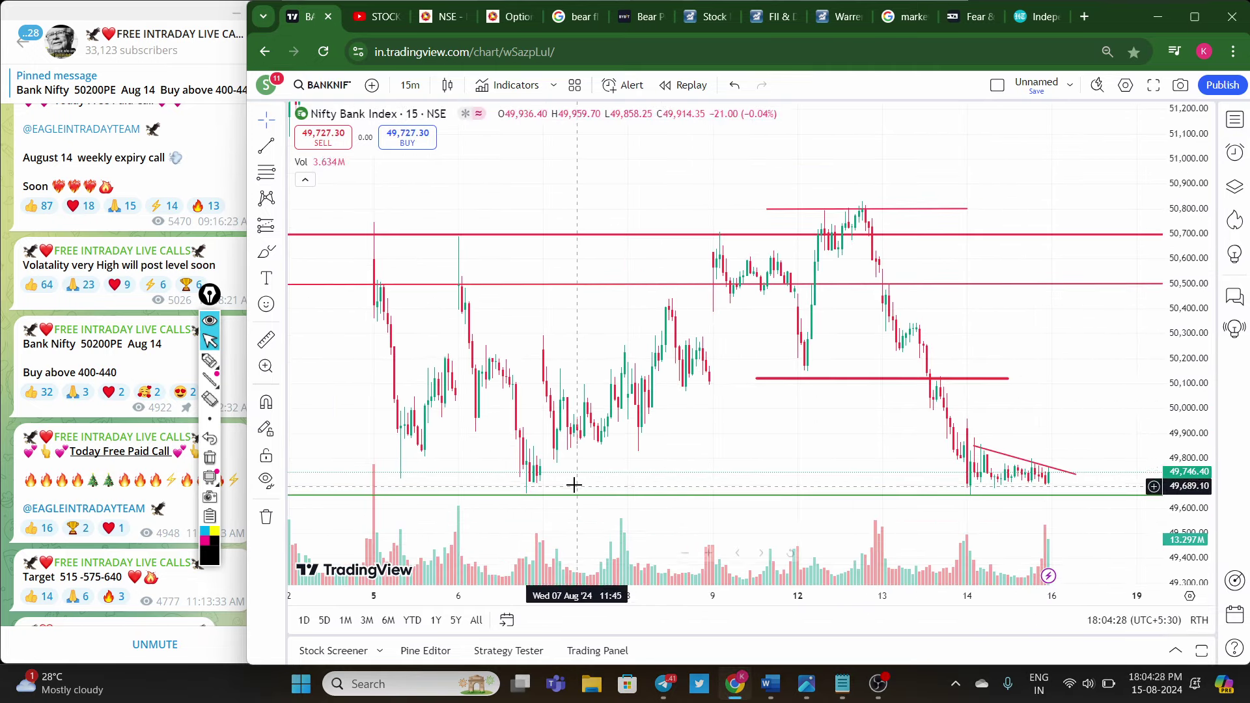
scroll(574, 485, "up", 2)
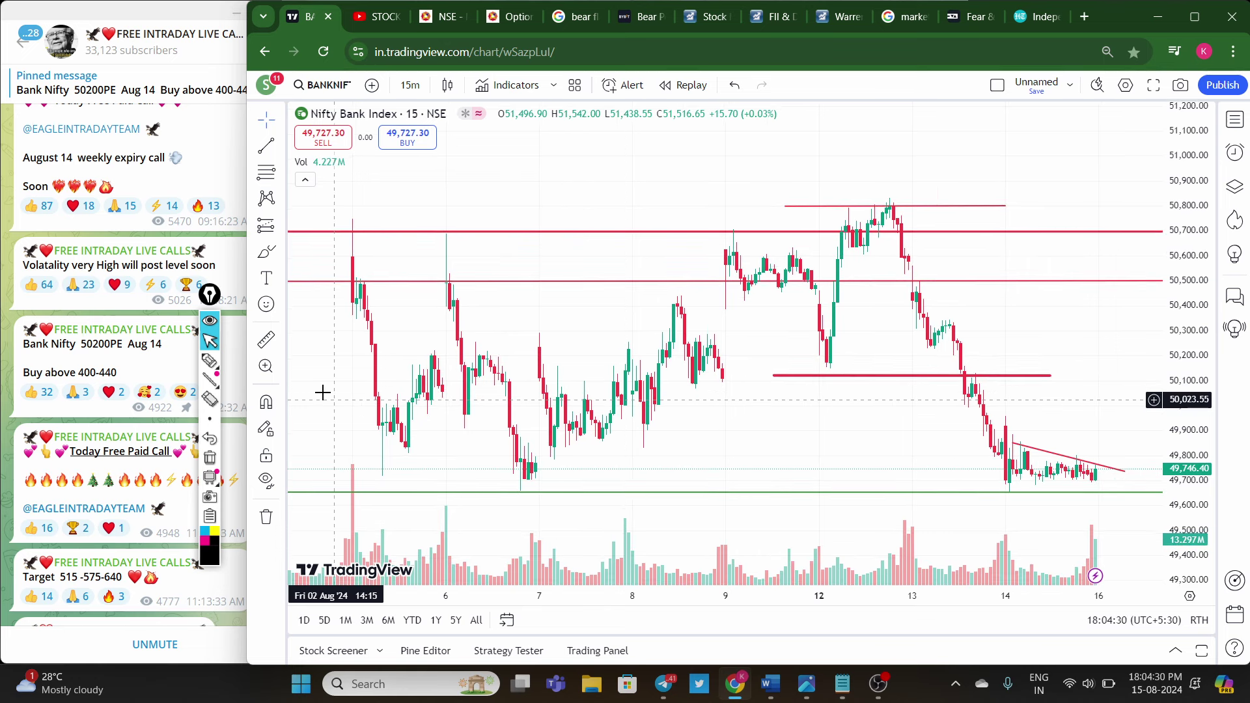
Step: Pen-sketch the falls from the 6th to 7th and 13th to 14th, erasing after each
left_click(210, 360)
left_click_drag(437, 278, 543, 474)
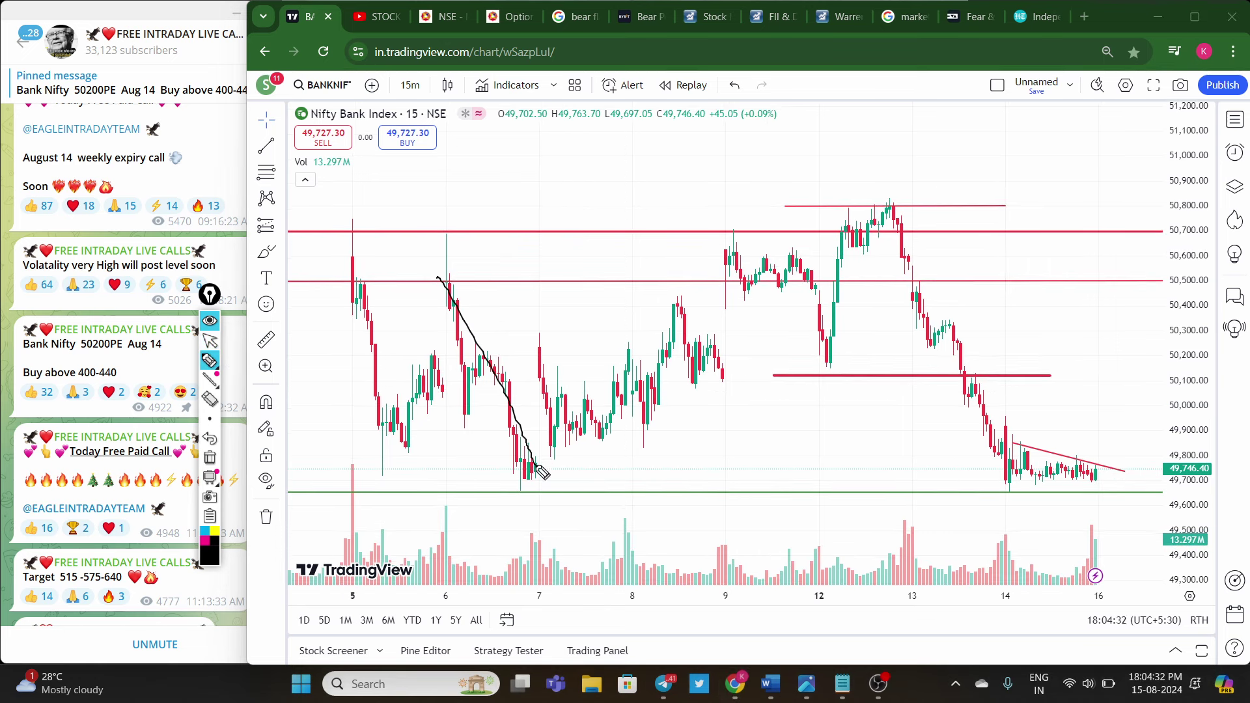
mouse_move(539, 341)
left_mouse_down()
mouse_move(555, 434)
mouse_move(628, 377)
mouse_move(580, 431)
mouse_move(559, 420)
mouse_move(651, 387)
mouse_move(660, 356)
left_mouse_up()
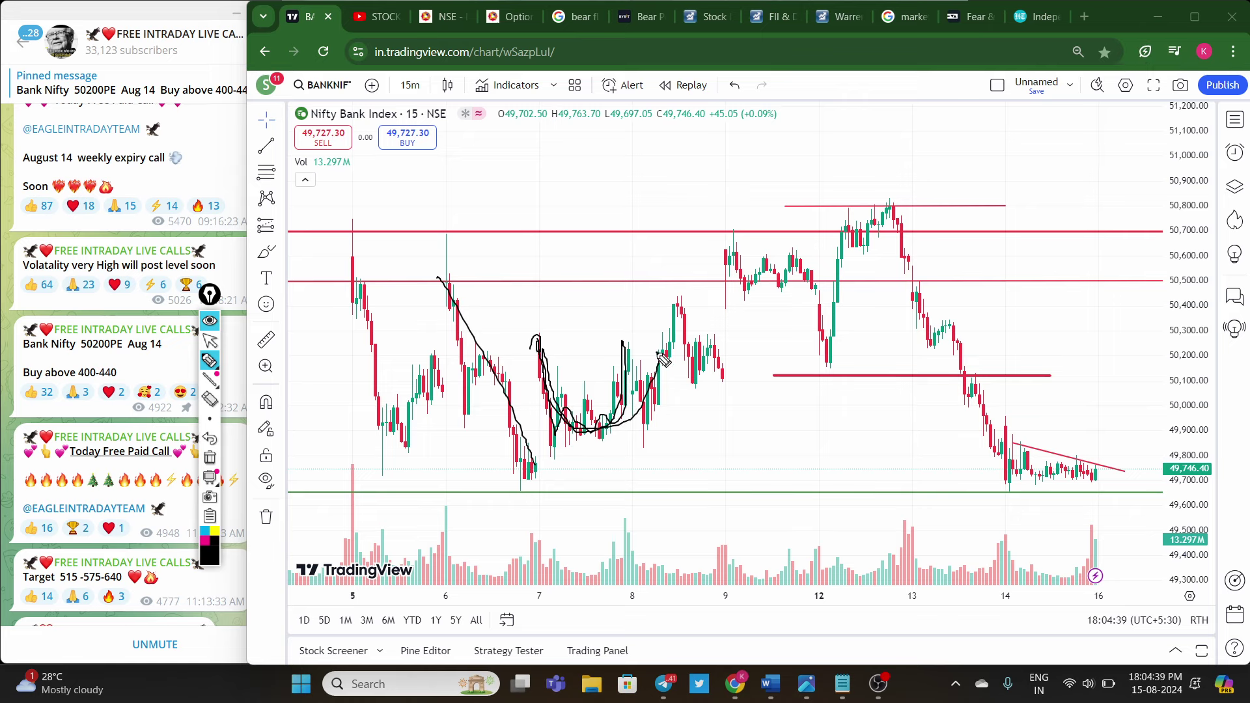
left_click(209, 458)
mouse_move(919, 275)
left_mouse_down()
mouse_move(967, 357)
mouse_move(988, 440)
mouse_move(1089, 467)
mouse_move(1001, 477)
mouse_move(1054, 456)
mouse_move(1115, 508)
mouse_move(1094, 470)
mouse_move(1114, 518)
mouse_move(1091, 472)
mouse_move(1105, 466)
left_mouse_up()
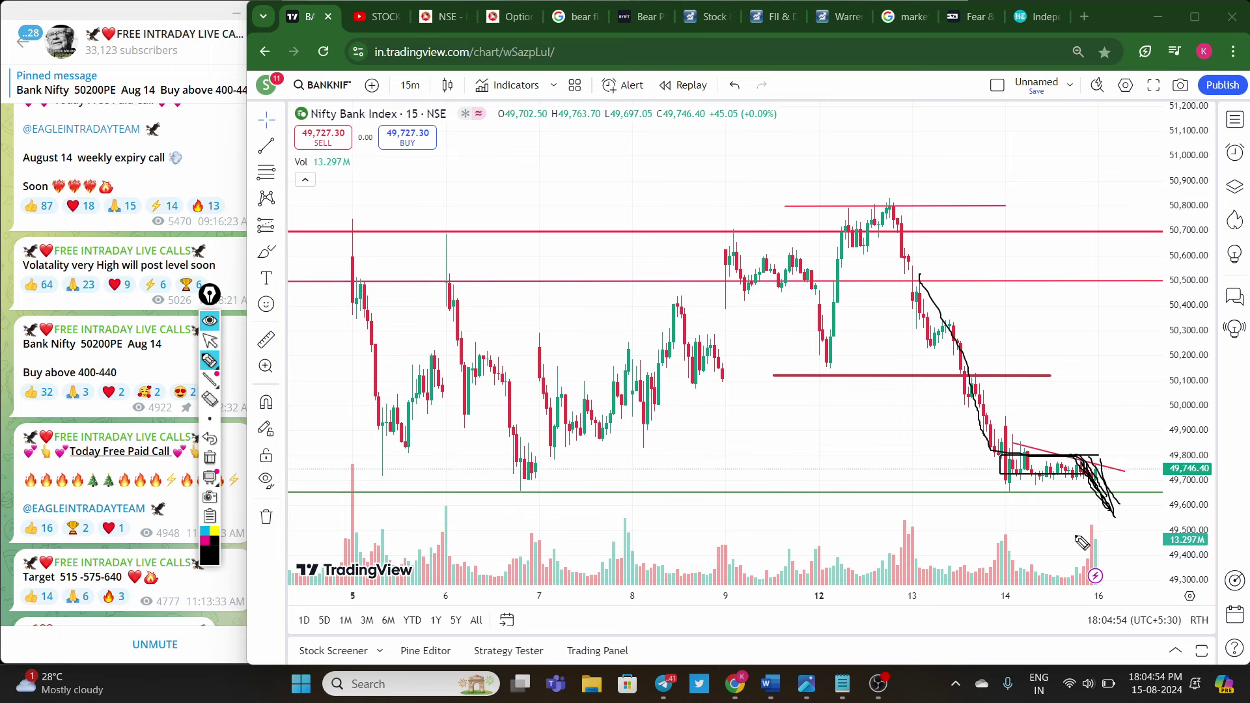
left_click(209, 459)
Step: Sketch the decline, a 6th–8th swing path and a base line, then erase them and stop drawing
mouse_move(917, 290)
left_mouse_down()
mouse_move(998, 458)
mouse_move(1010, 347)
mouse_move(1040, 435)
mouse_move(1059, 409)
left_mouse_up()
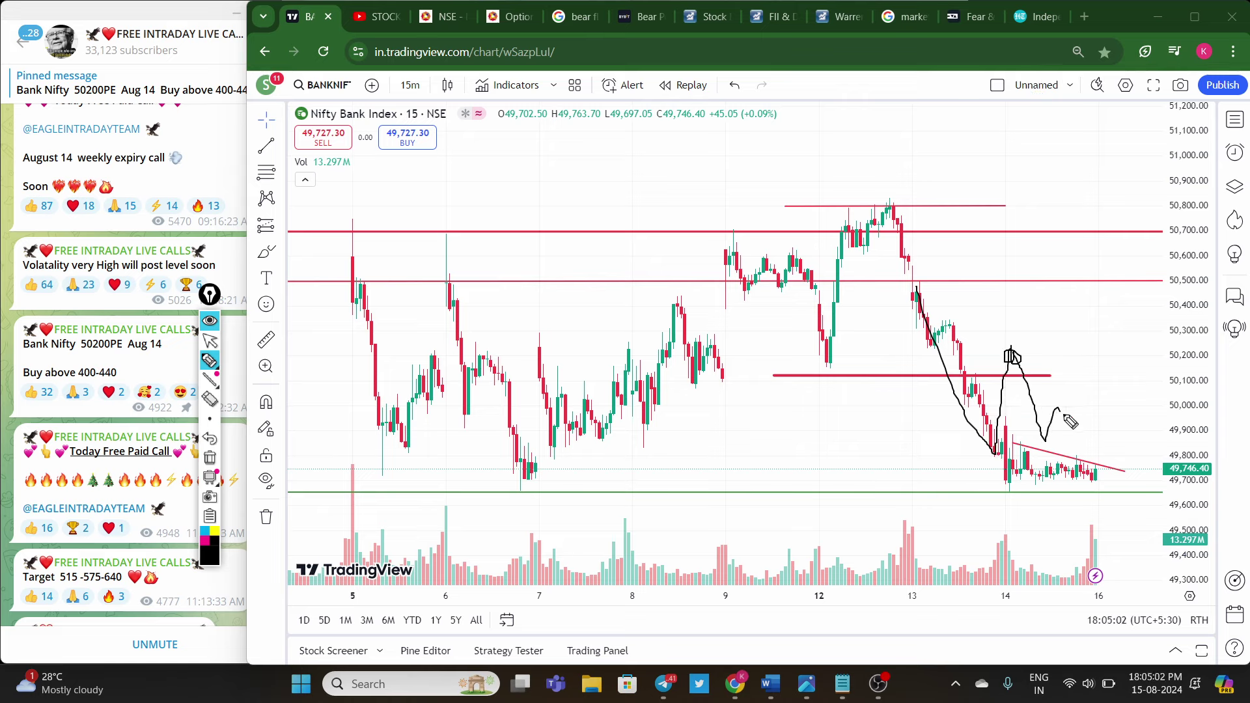
mouse_move(526, 344)
left_mouse_down()
mouse_move(557, 386)
mouse_move(662, 417)
left_mouse_up()
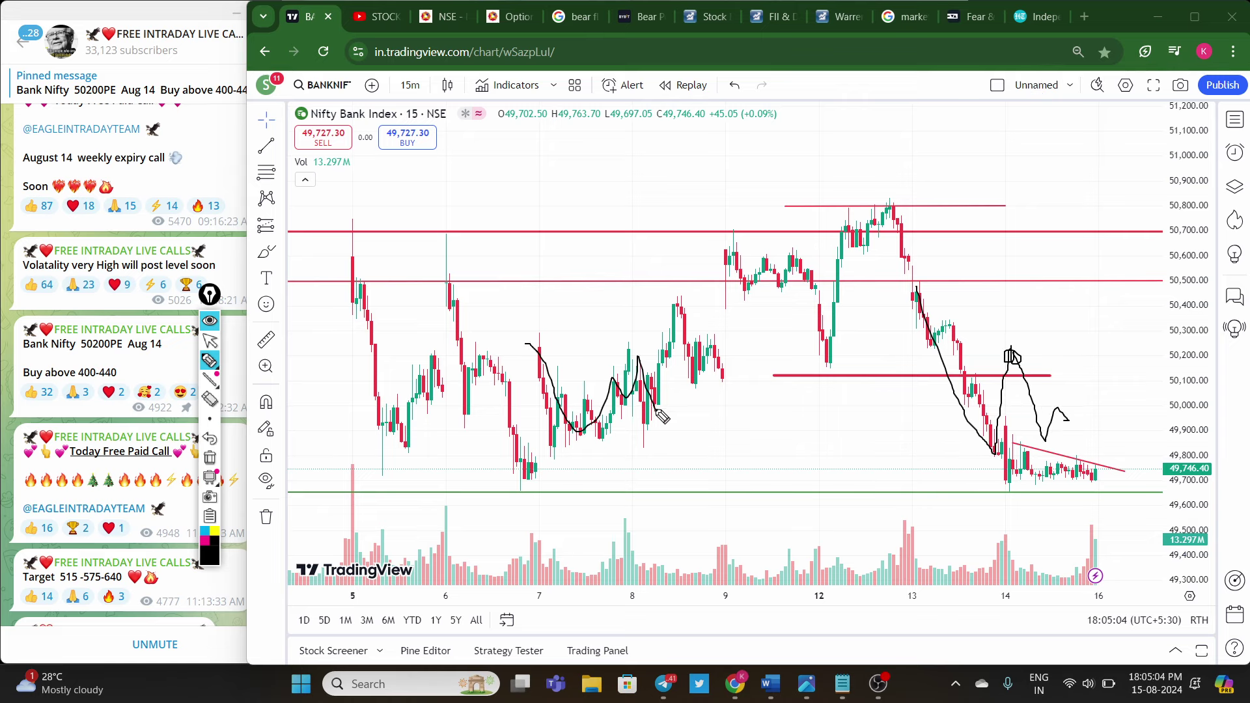
mouse_move(926, 311)
left_mouse_down()
mouse_move(996, 464)
mouse_move(1094, 482)
left_mouse_up()
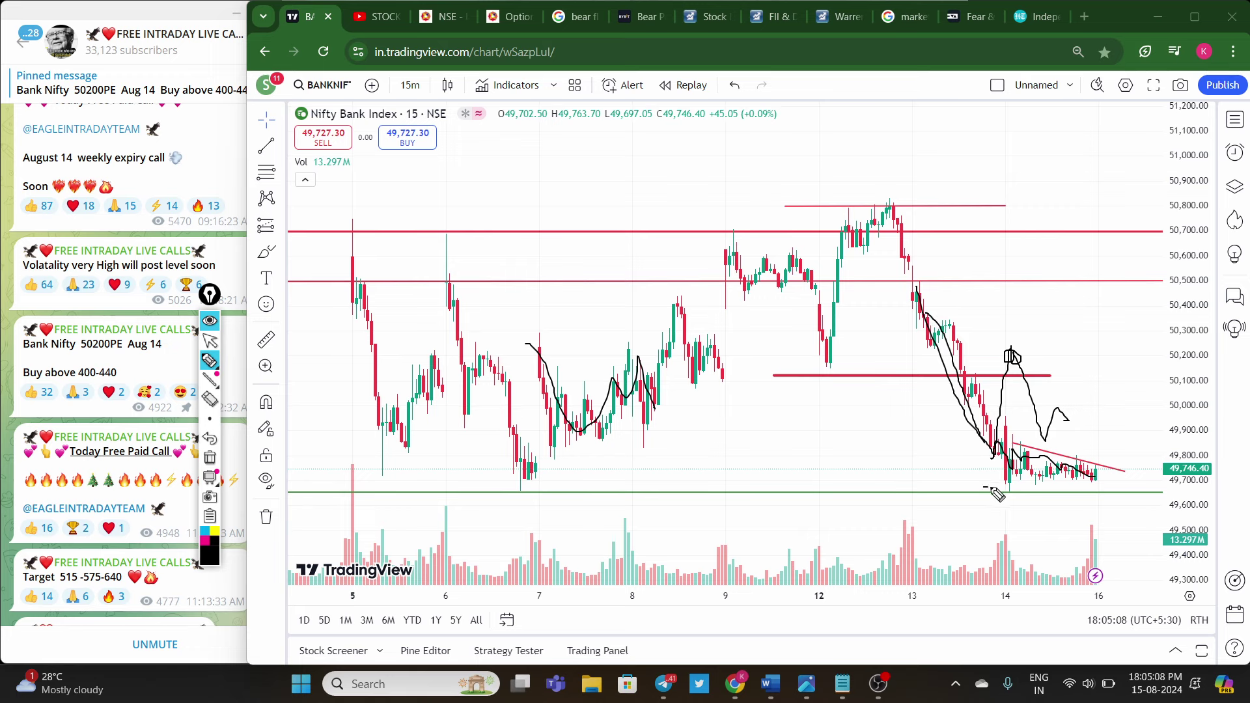
mouse_move(984, 487)
left_mouse_down()
mouse_move(1130, 487)
mouse_move(1115, 496)
left_mouse_up()
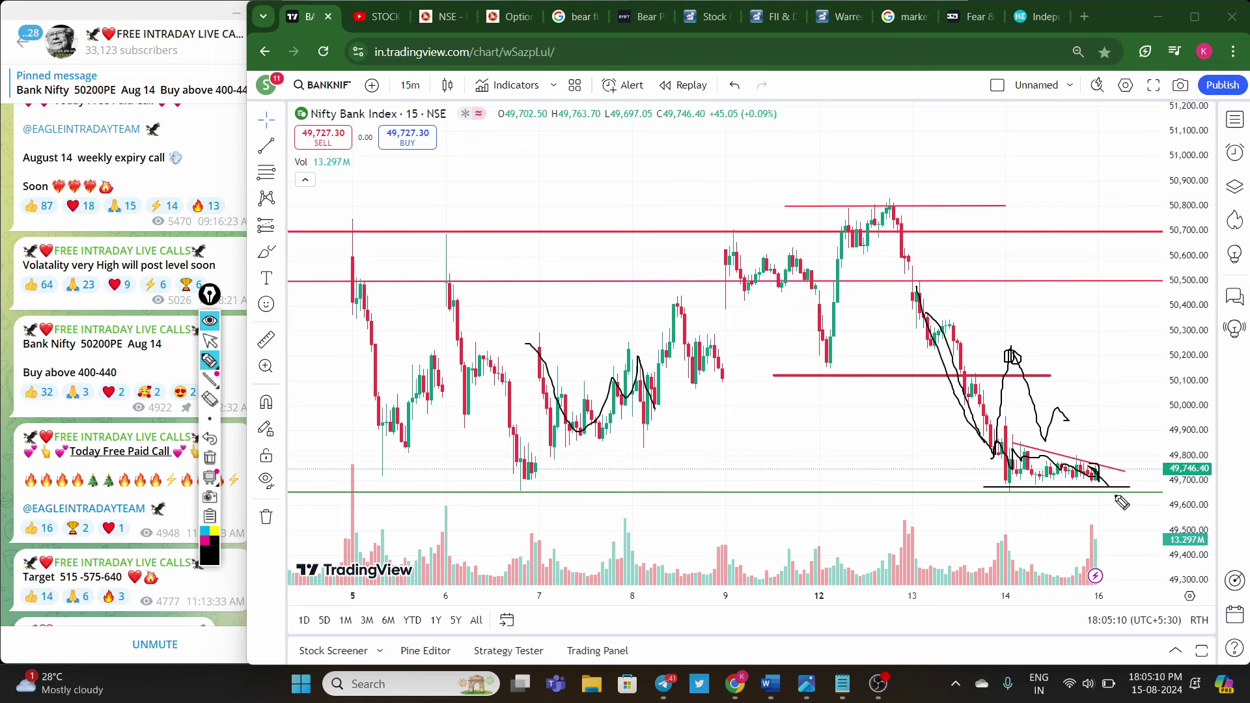
left_click(209, 458)
left_click(210, 340)
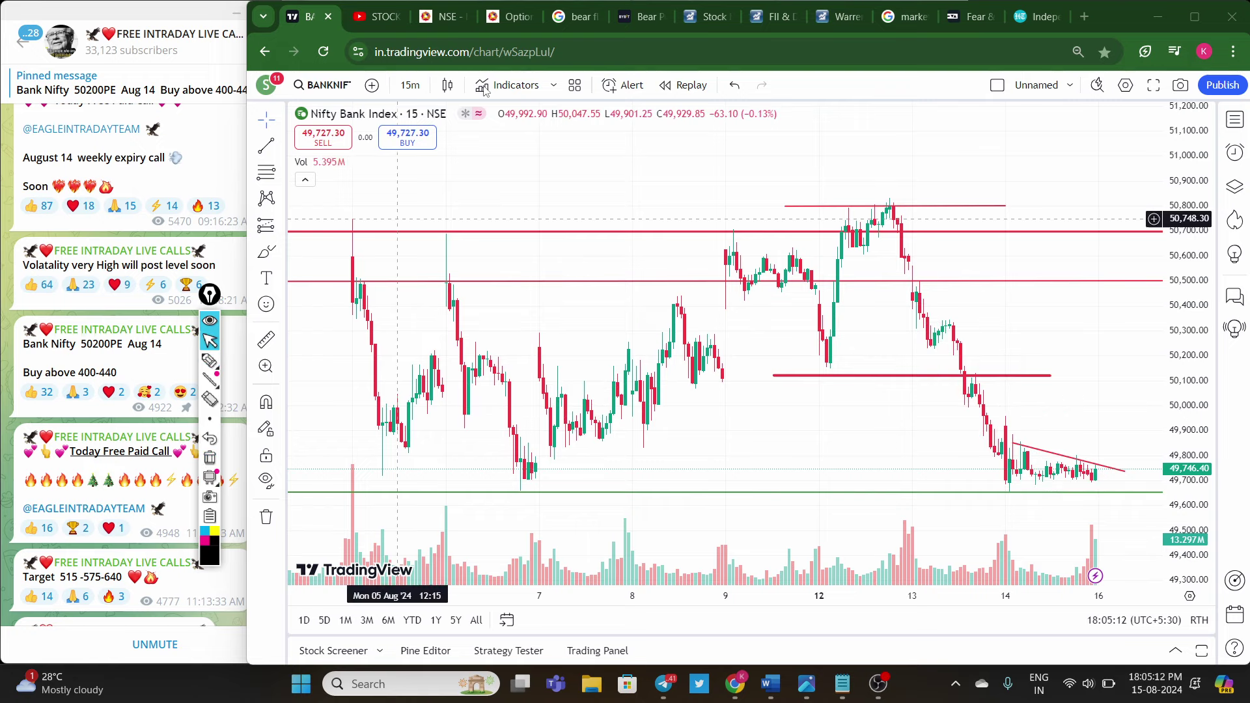
left_click(603, 17)
left_click(640, 17)
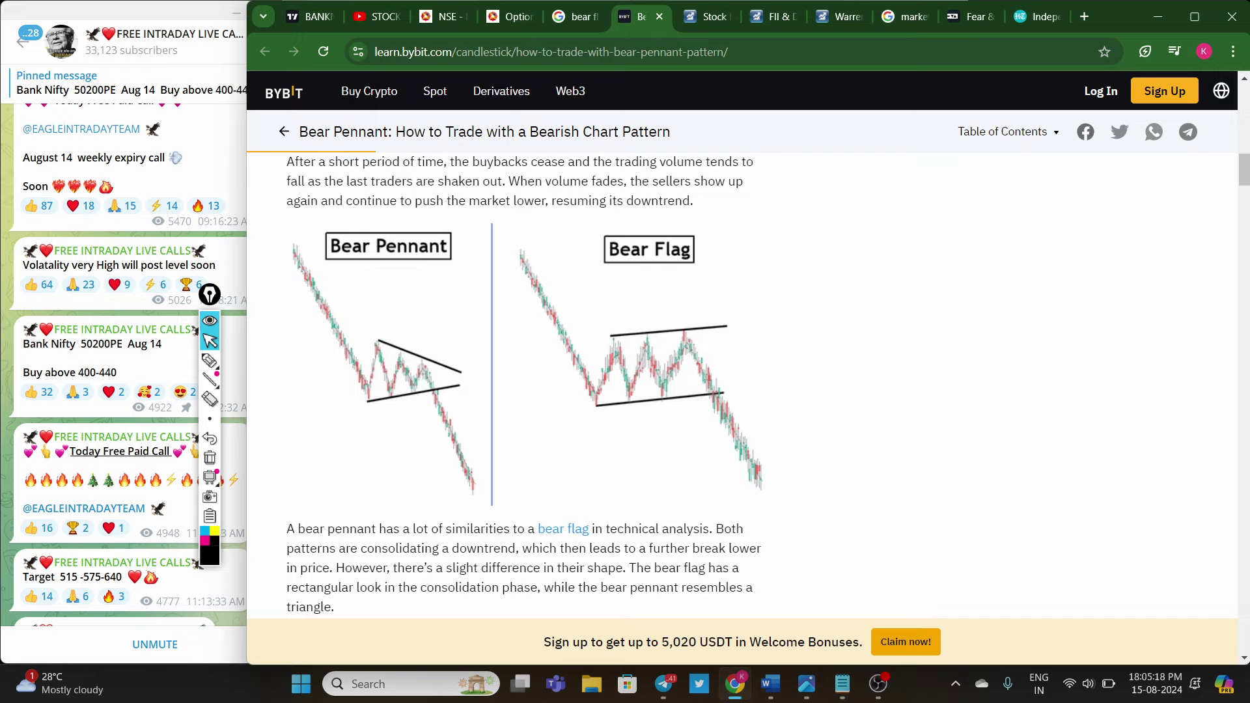
left_click(163, 39)
left_click(291, 27)
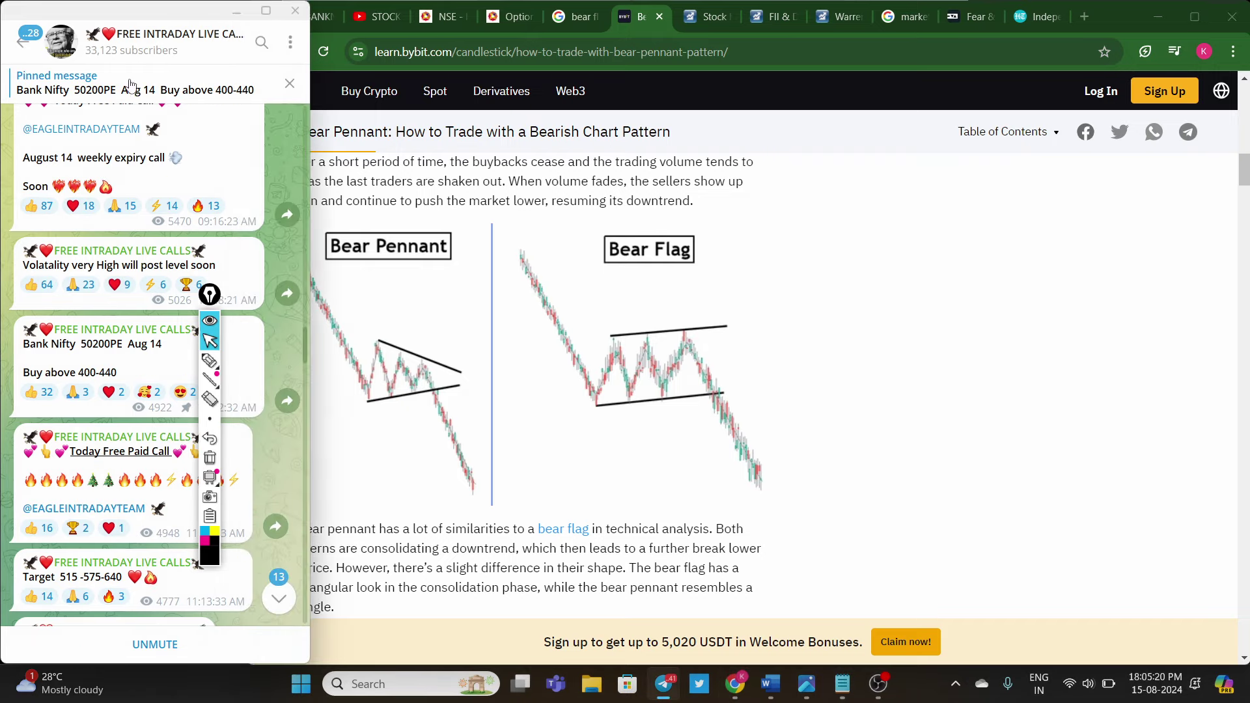
left_click(320, 16)
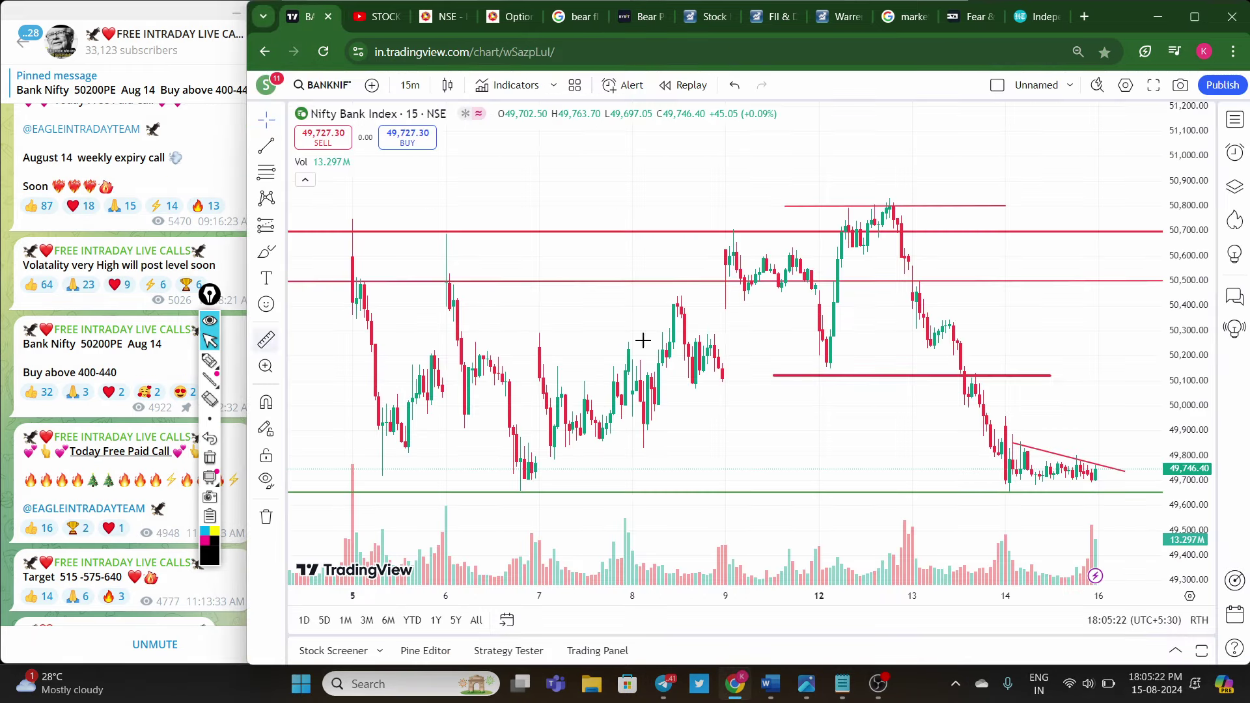
Step: Zoom into recent candles, box the sideways range and circle the Bank Nifty 50200PE buy call
scroll(990, 437, "up", 5)
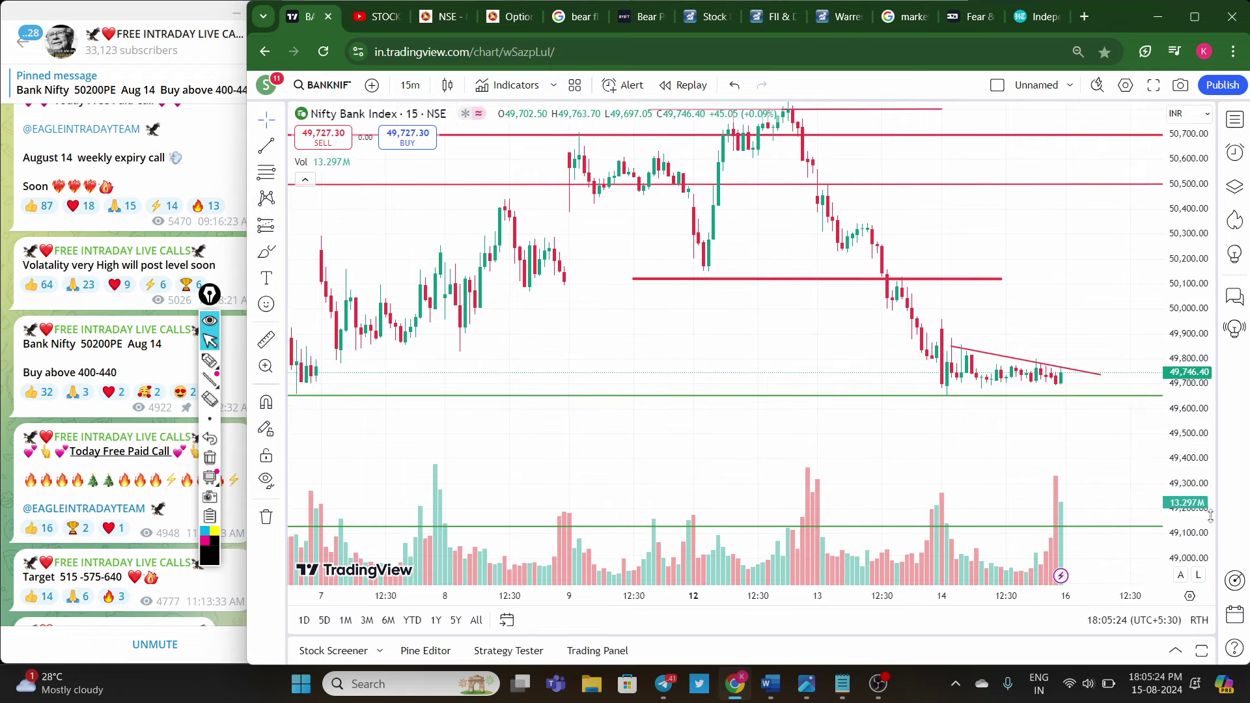
scroll(1031, 464, "up", 3)
left_click(231, 360)
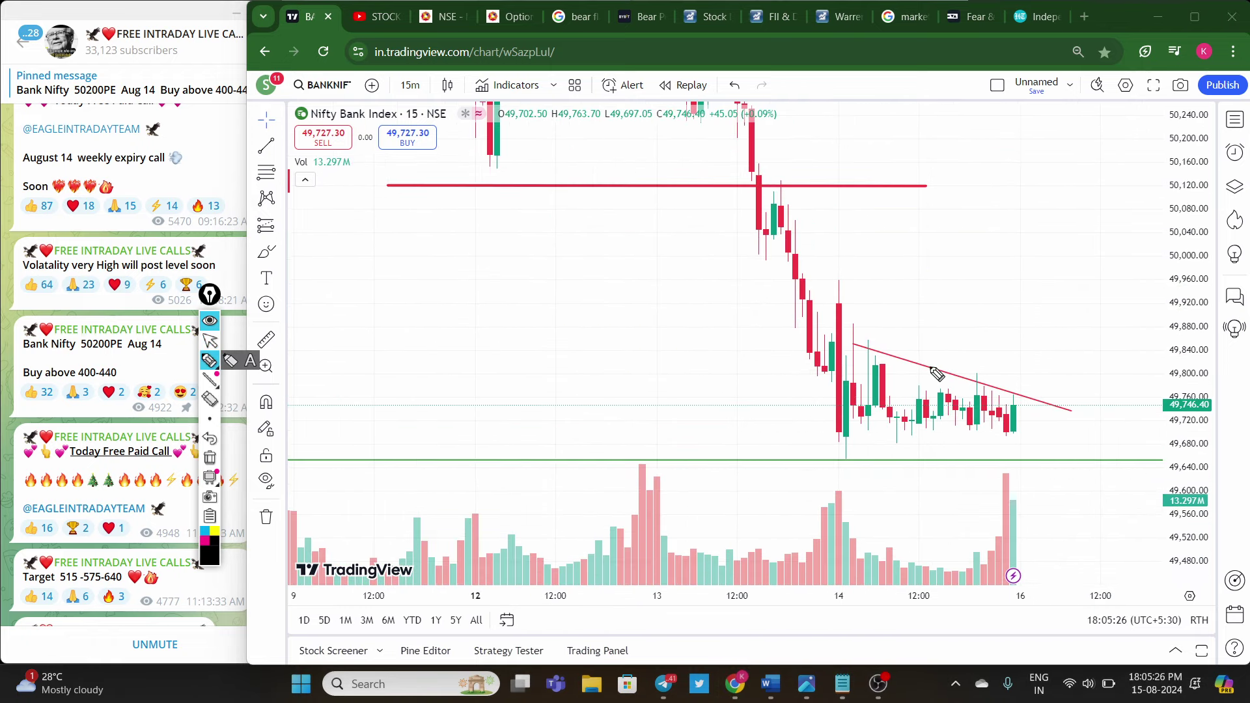
mouse_move(854, 375)
left_mouse_down()
mouse_move(1004, 370)
mouse_move(906, 442)
mouse_move(838, 391)
left_mouse_up()
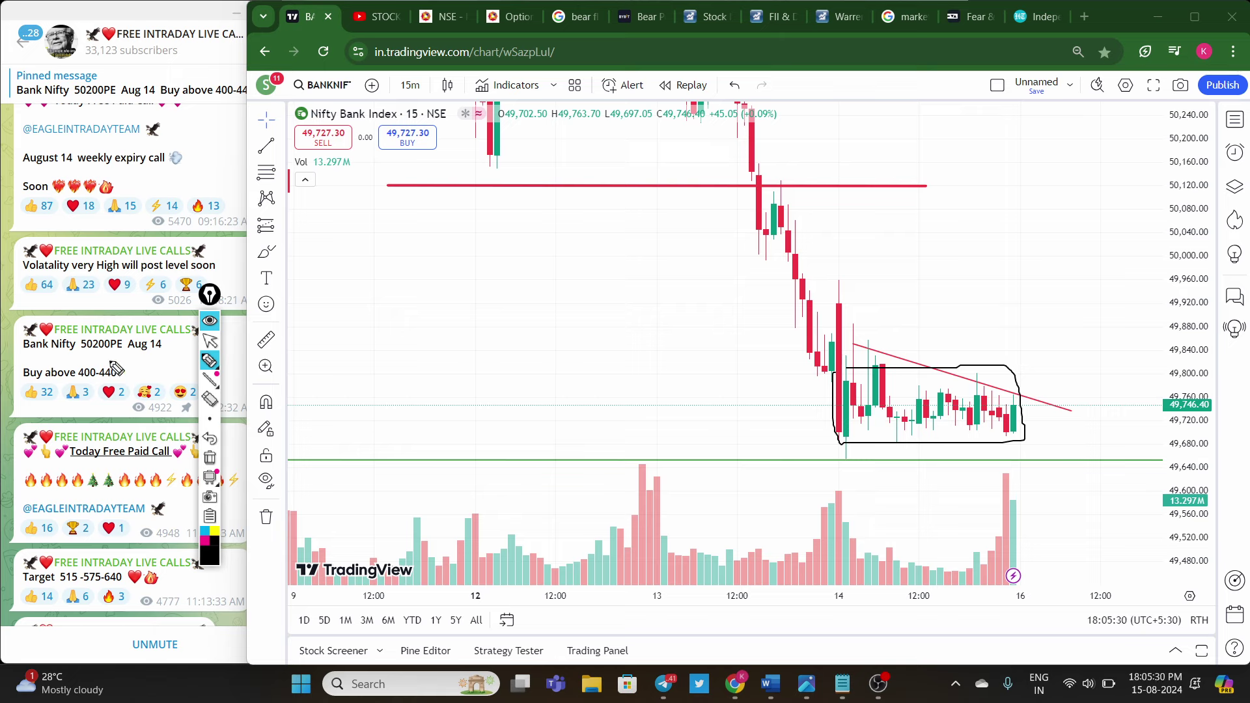
mouse_move(121, 354)
left_mouse_down()
mouse_move(161, 396)
mouse_move(128, 336)
left_mouse_up()
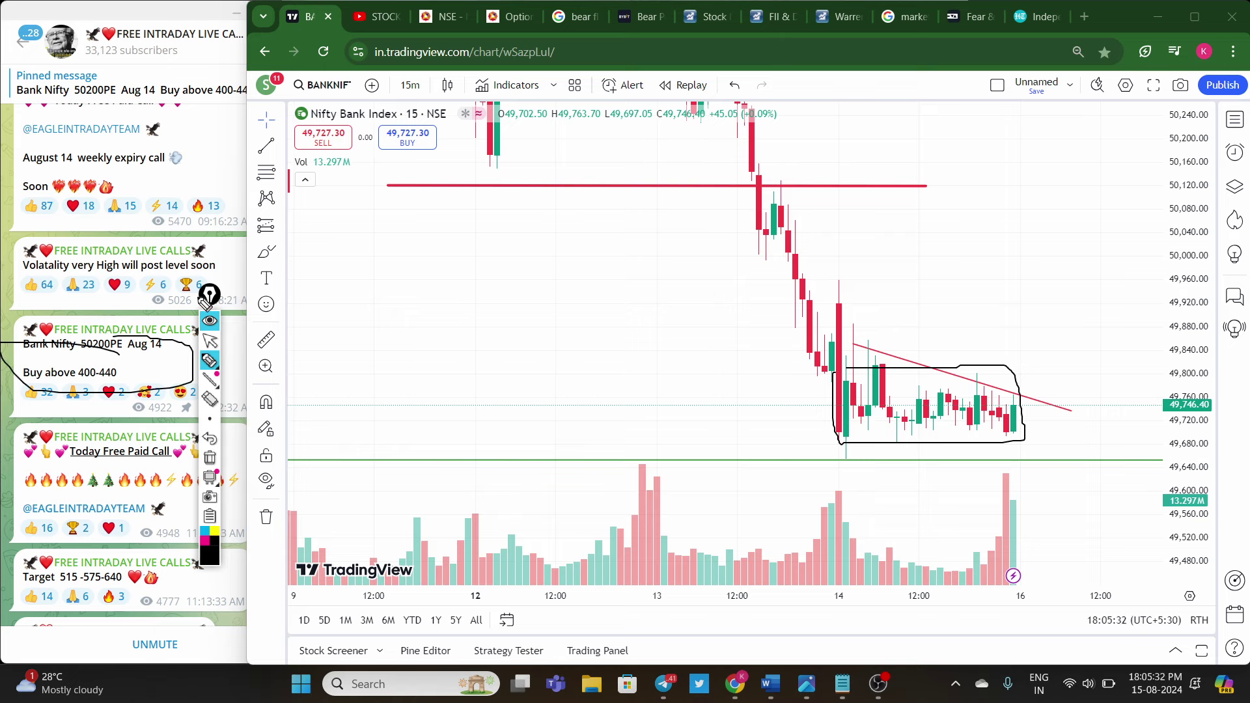
left_click_drag(205, 300, 249, 312)
Step: Trace a wavy path and curl through the boxed candles plus a horizontal line, then erase them
mouse_move(872, 429)
left_mouse_down()
mouse_move(846, 401)
mouse_move(982, 411)
left_mouse_up()
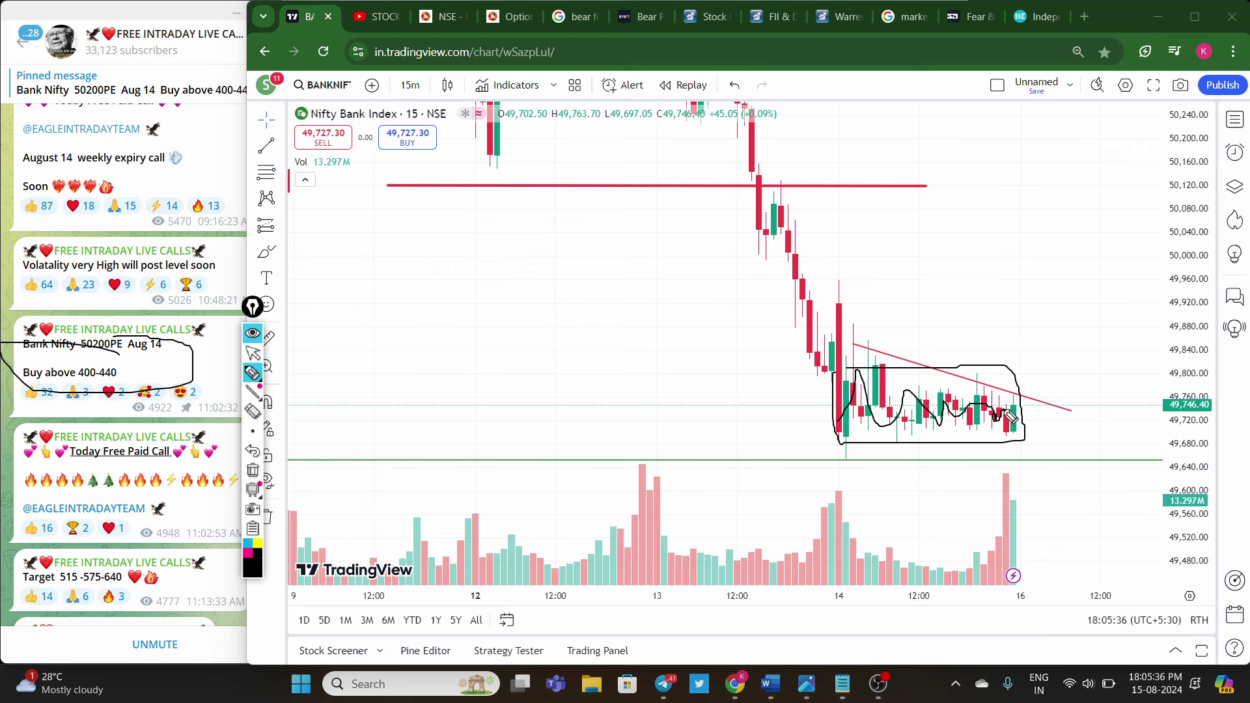
mouse_move(1011, 464)
left_mouse_down()
mouse_move(996, 455)
mouse_move(1008, 466)
left_mouse_up()
left_click_drag(759, 427, 1115, 427)
left_click(252, 470)
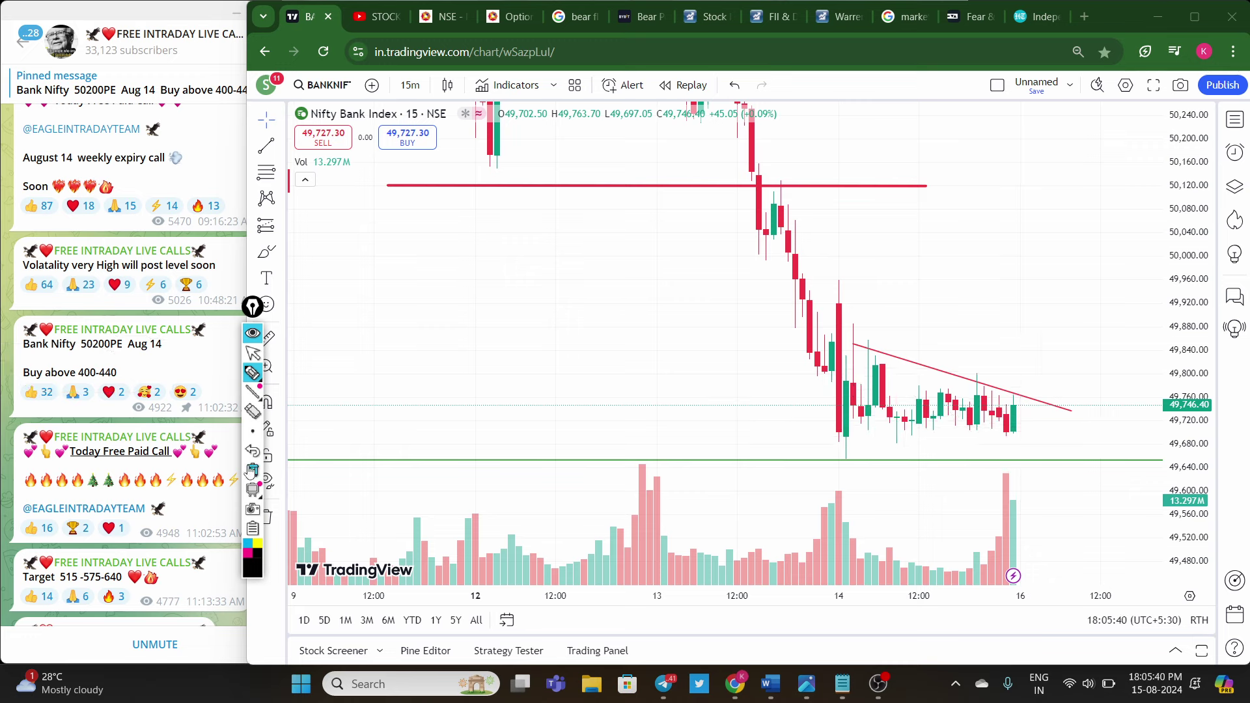
Step: Circle the Bank Nifty 50200PE Aug 14 call, erase it, and return to the arrow tool
mouse_move(147, 324)
left_mouse_down()
mouse_move(42, 355)
mouse_move(140, 344)
mouse_move(159, 359)
left_mouse_up()
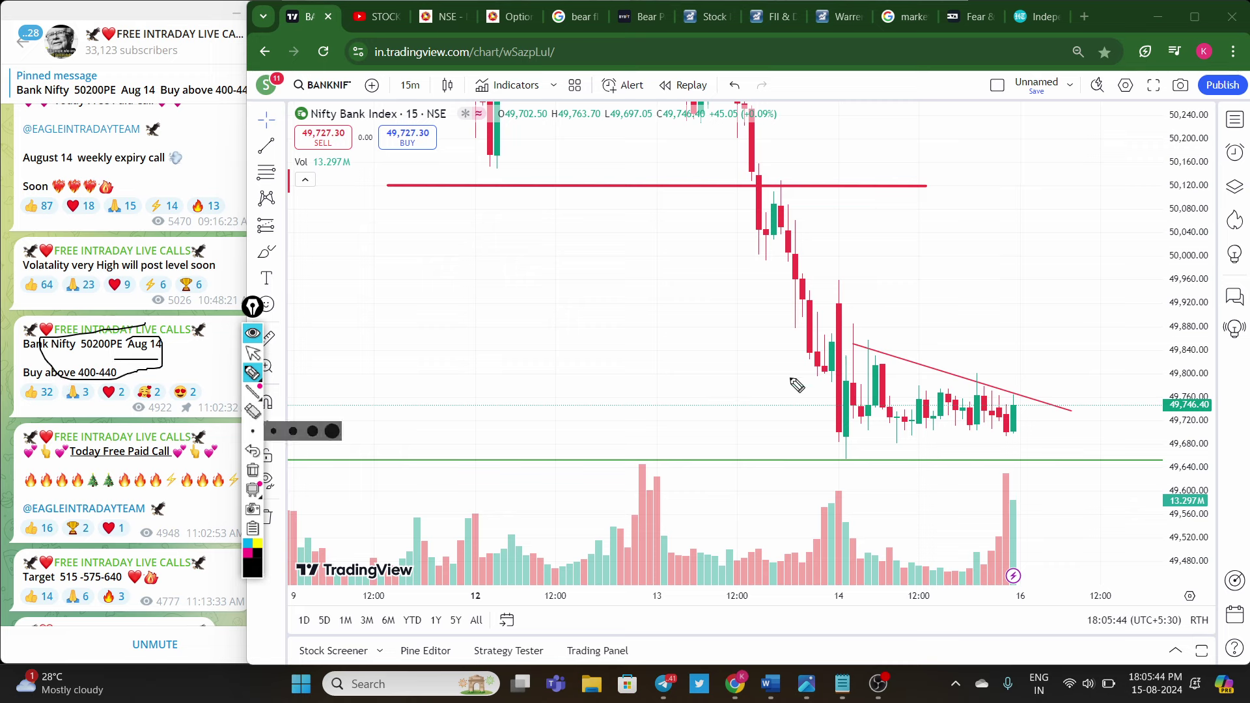
left_click(253, 470)
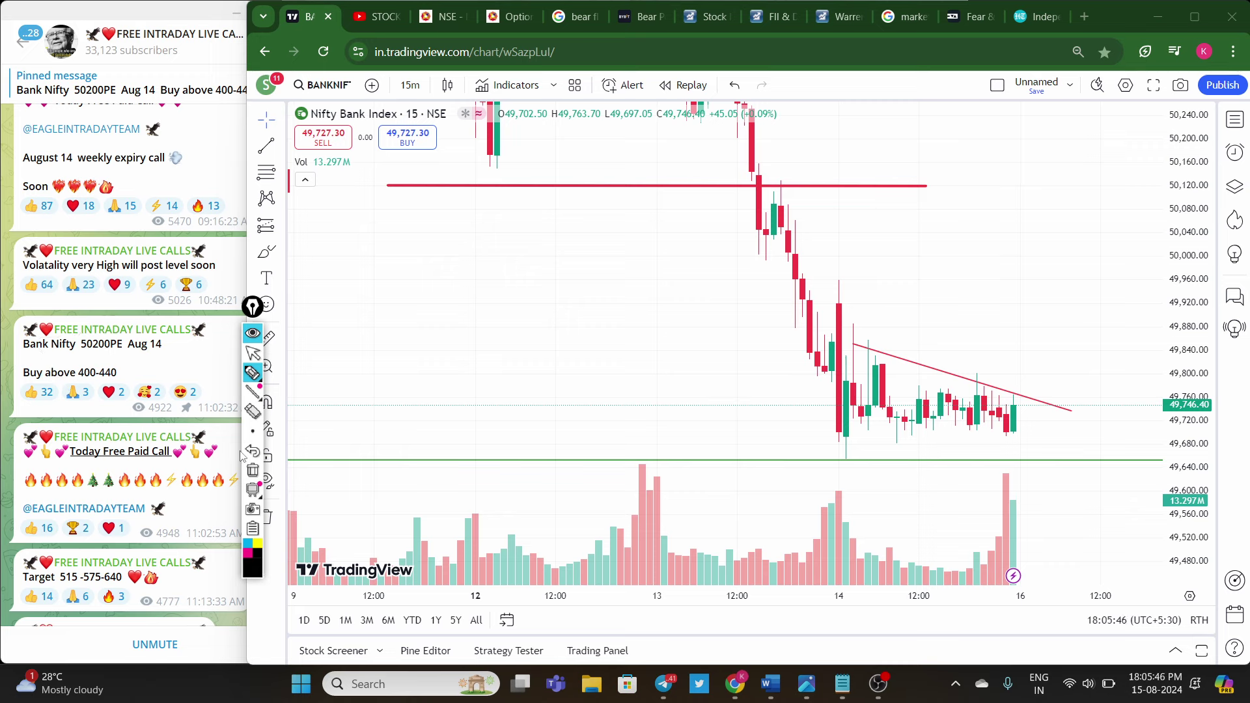
left_click(248, 355)
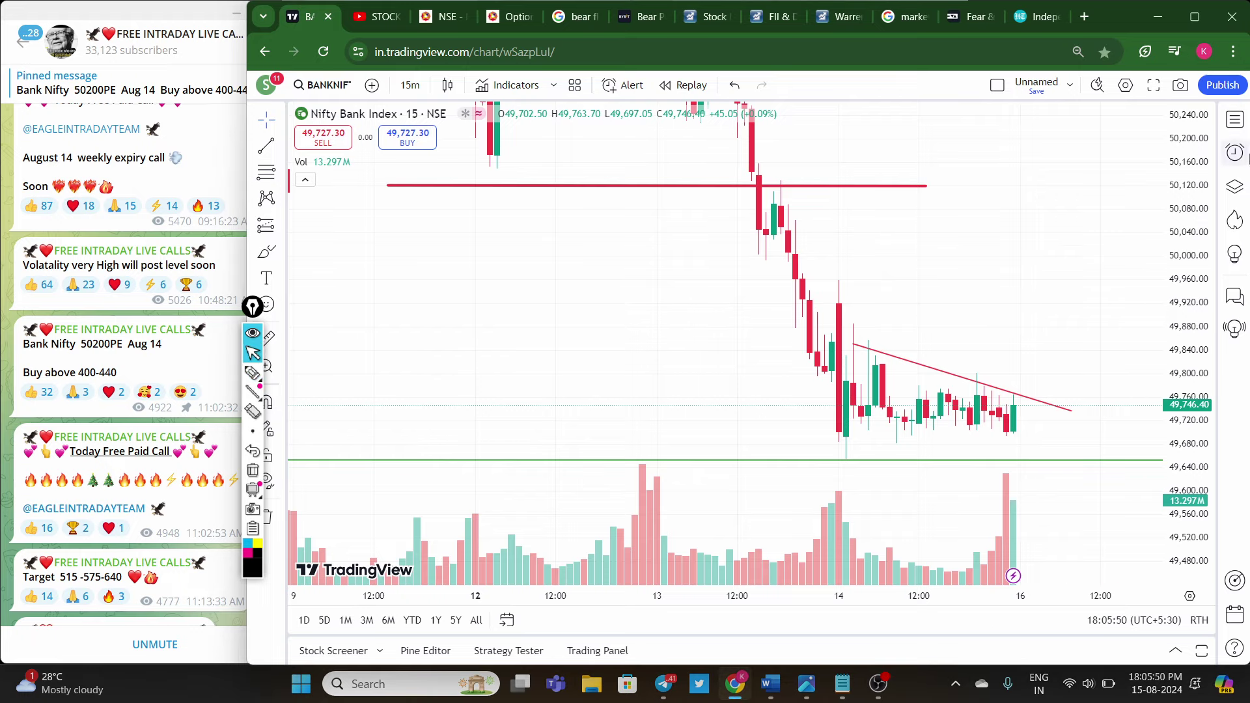
key("ctrl+Tab")
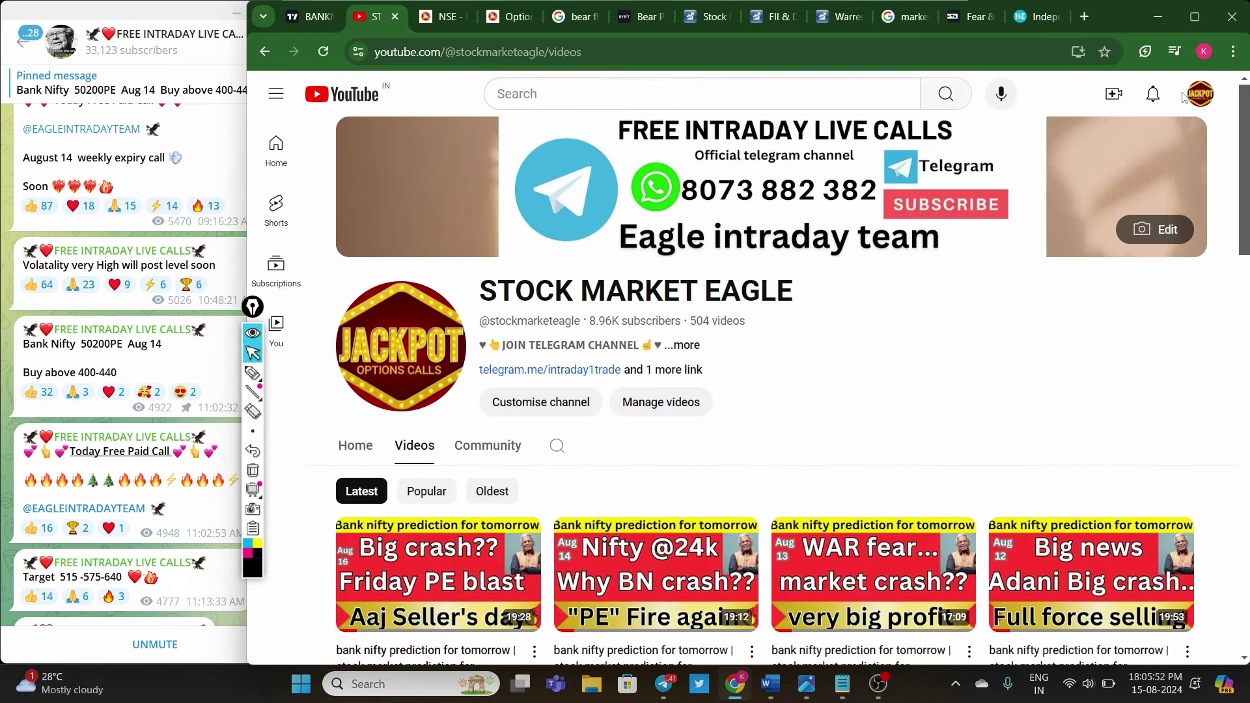
left_click(1153, 93)
left_click(843, 685)
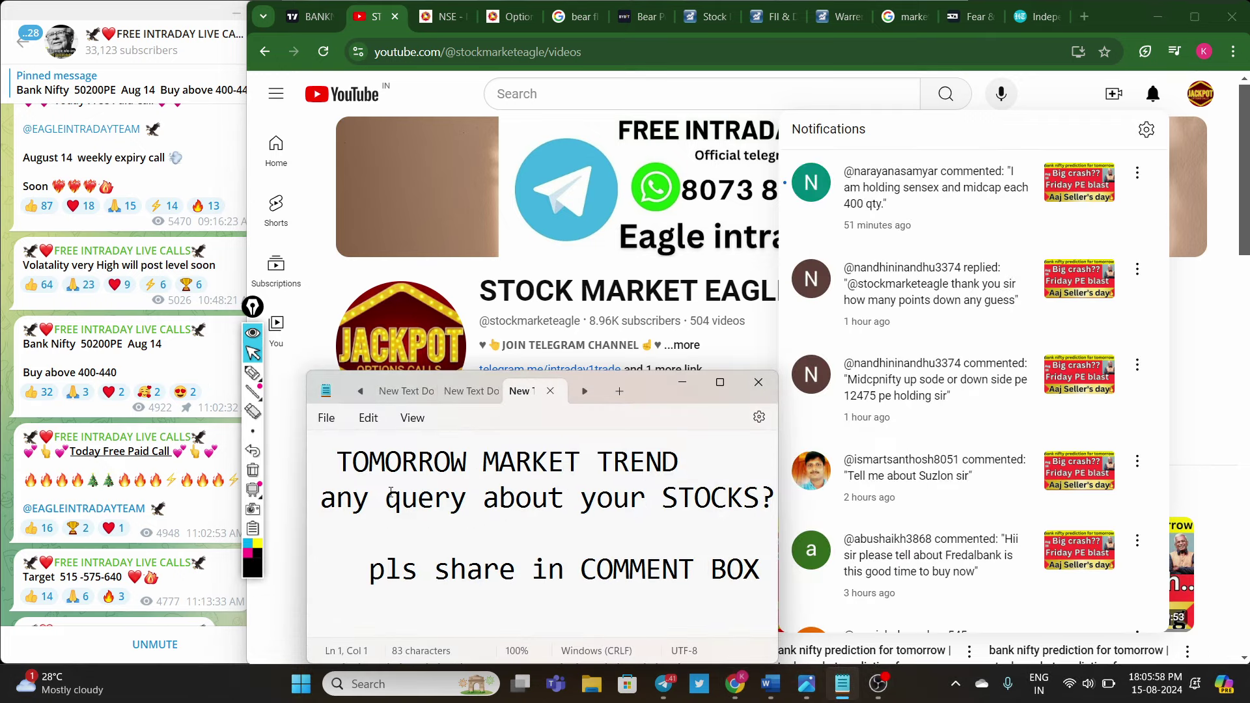
left_click_drag(336, 507, 711, 507)
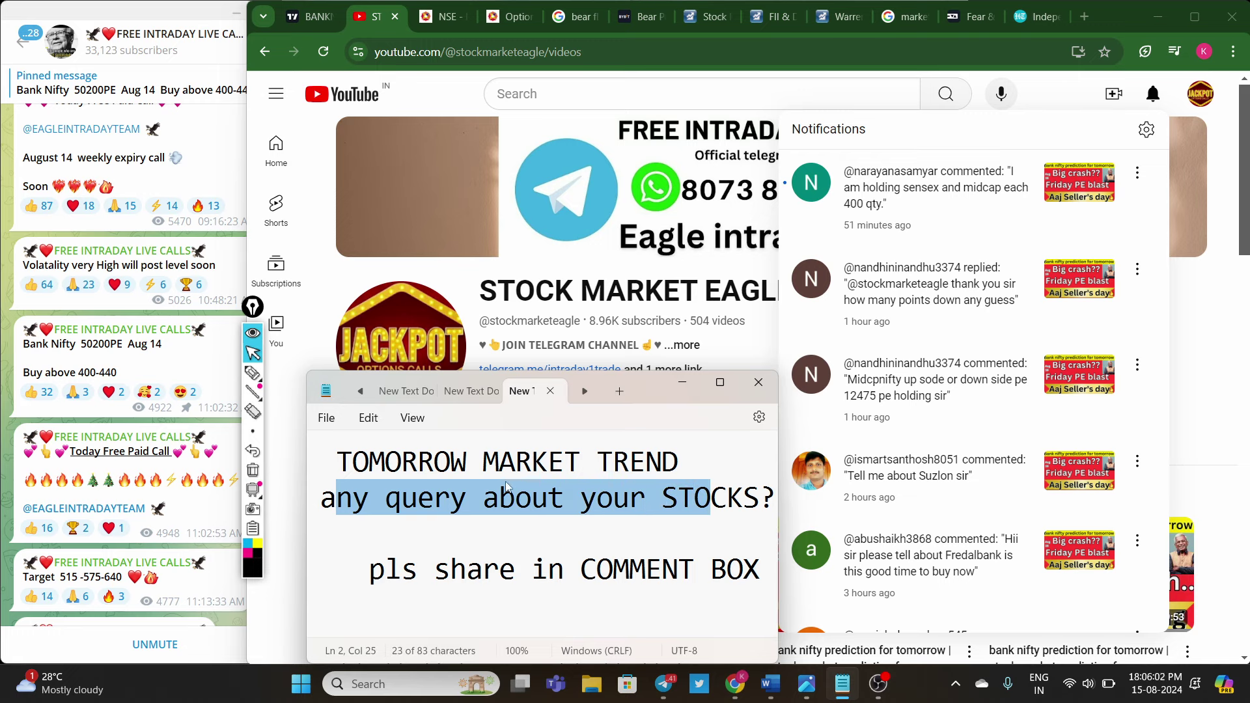
left_click(682, 388)
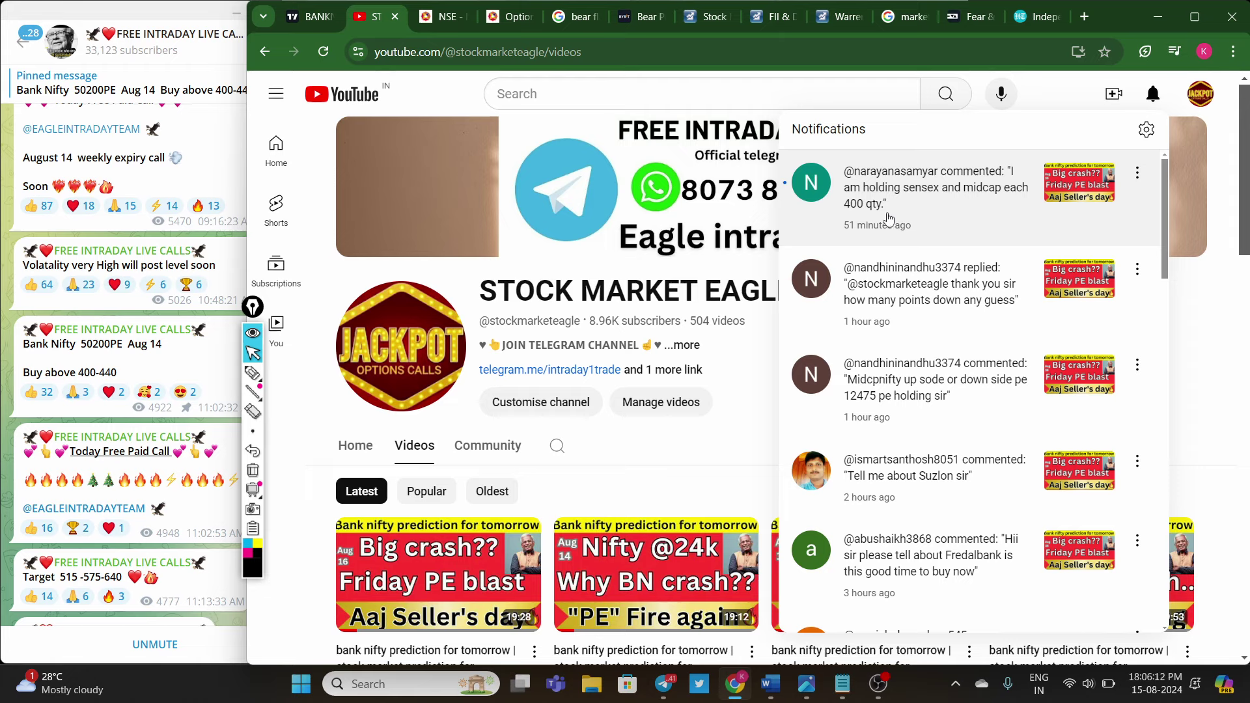
scroll(887, 219, "down", 1)
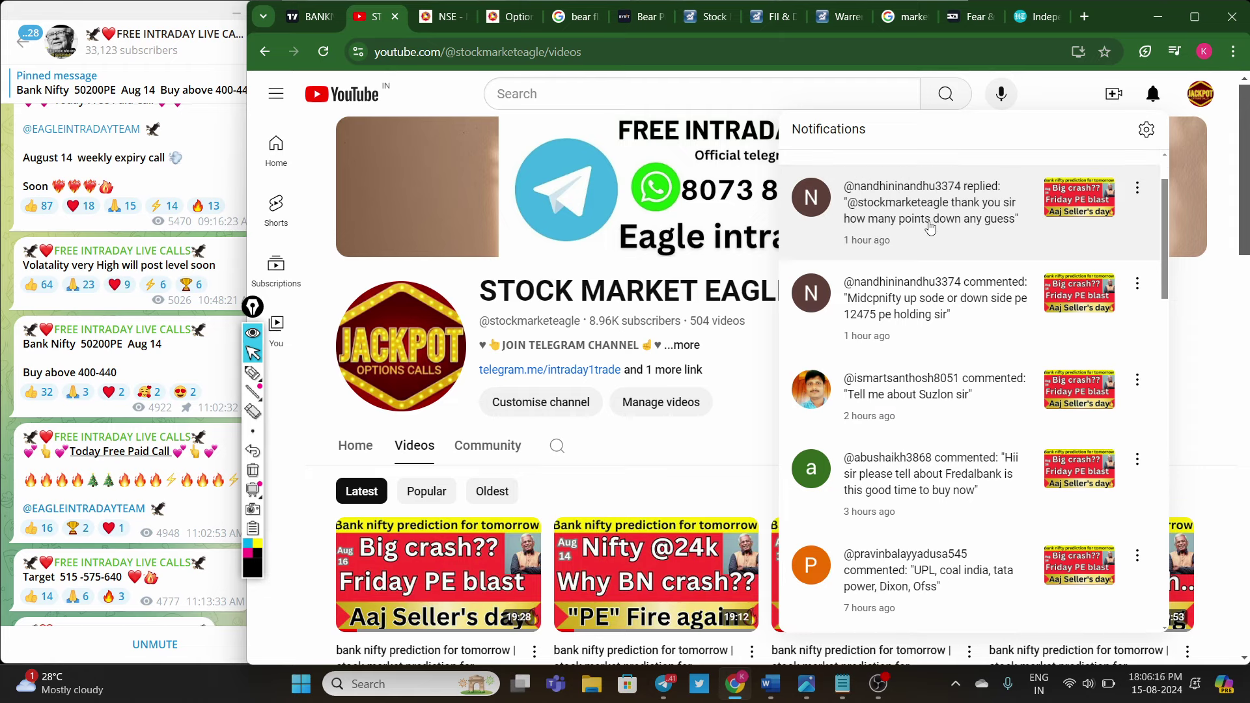
scroll(931, 227, "down", 1)
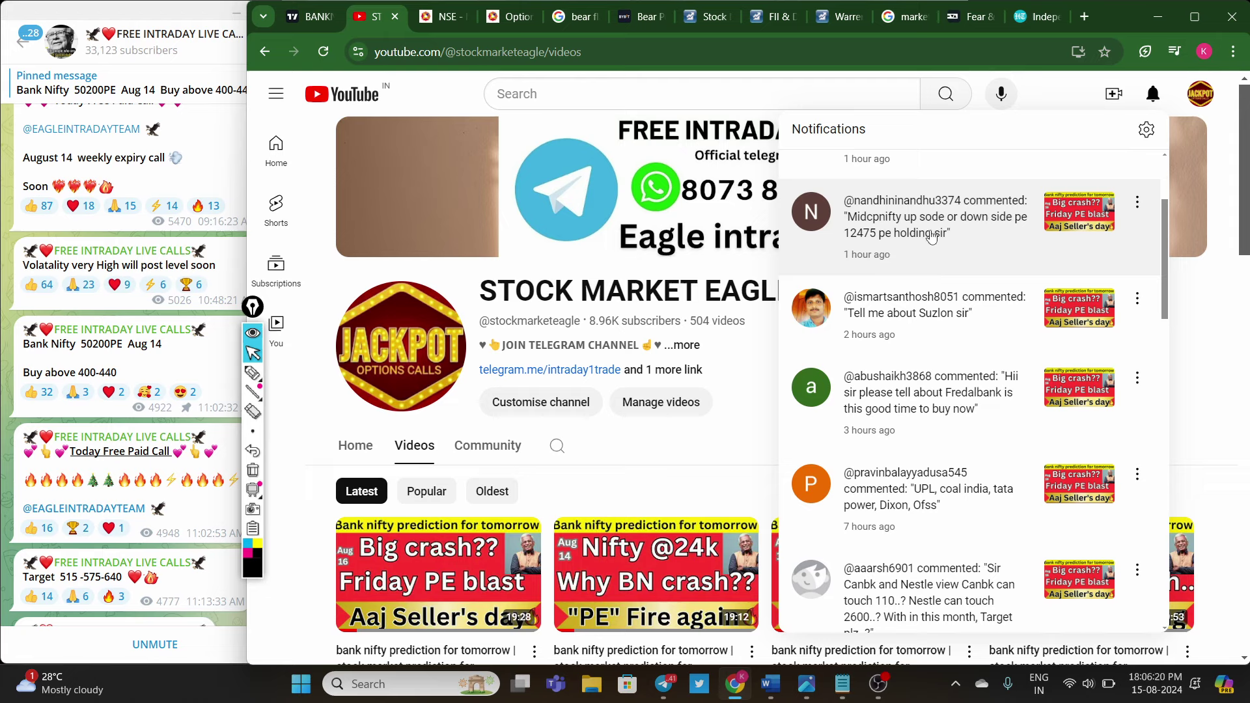
scroll(932, 236, "down", 1)
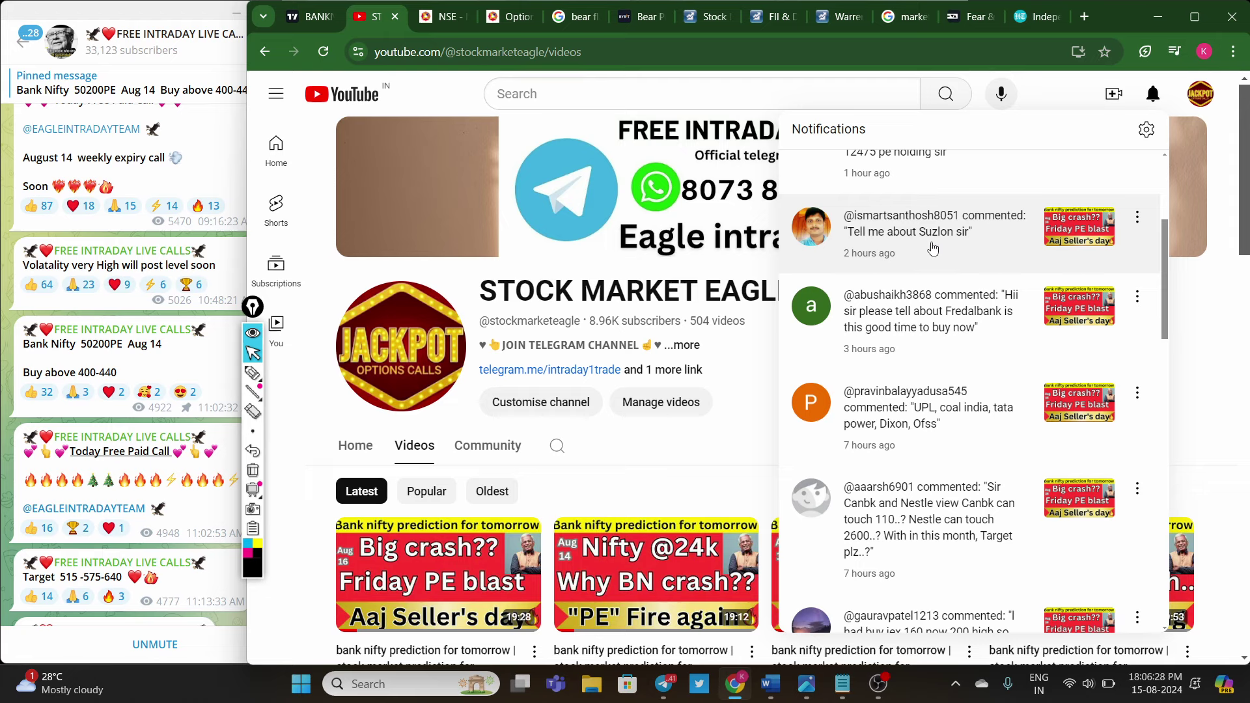
scroll(933, 248, "down", 1)
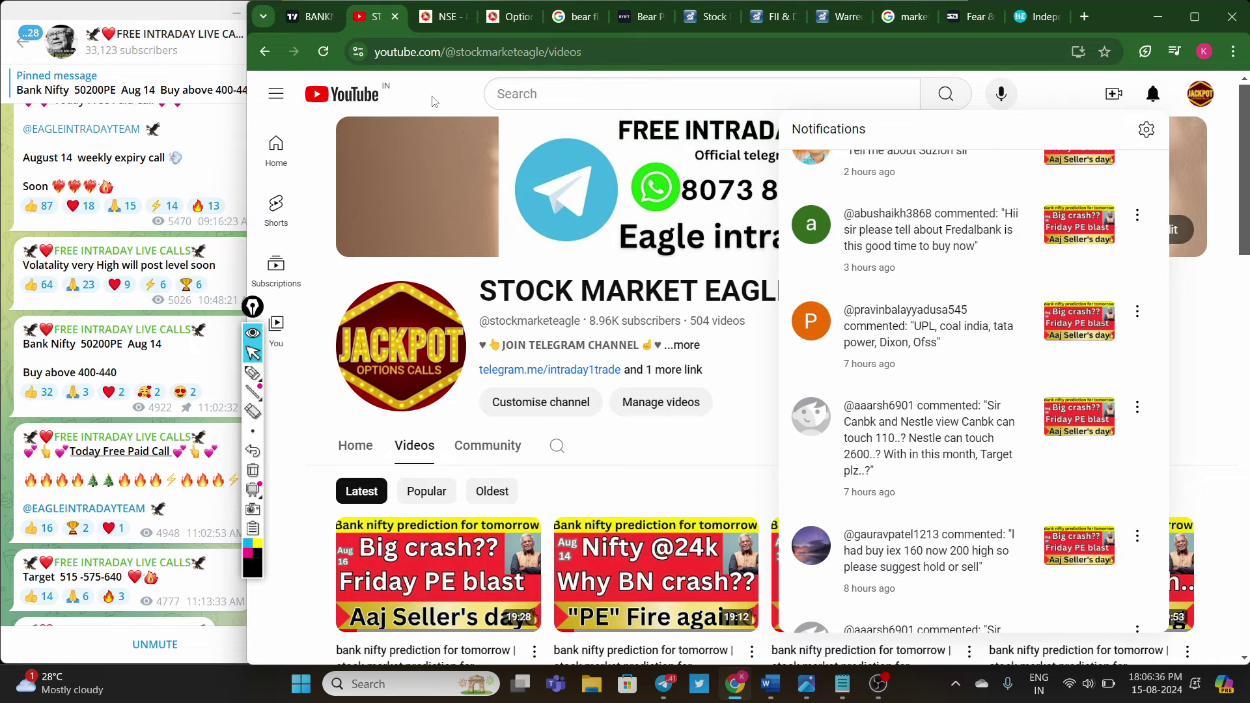
left_click(309, 16)
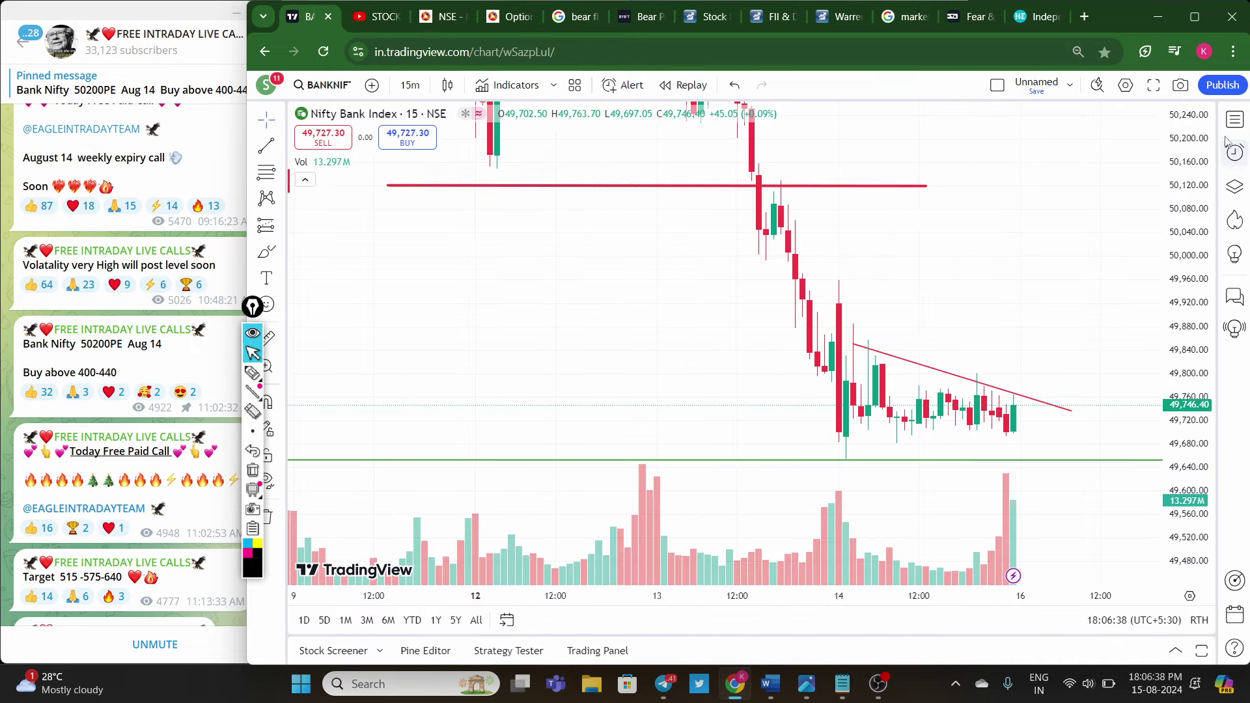
Step: Load FEDERAL BANK LTD on daily candles in a maximized browser window
left_click(1235, 119)
scroll(1133, 546, "down", 1)
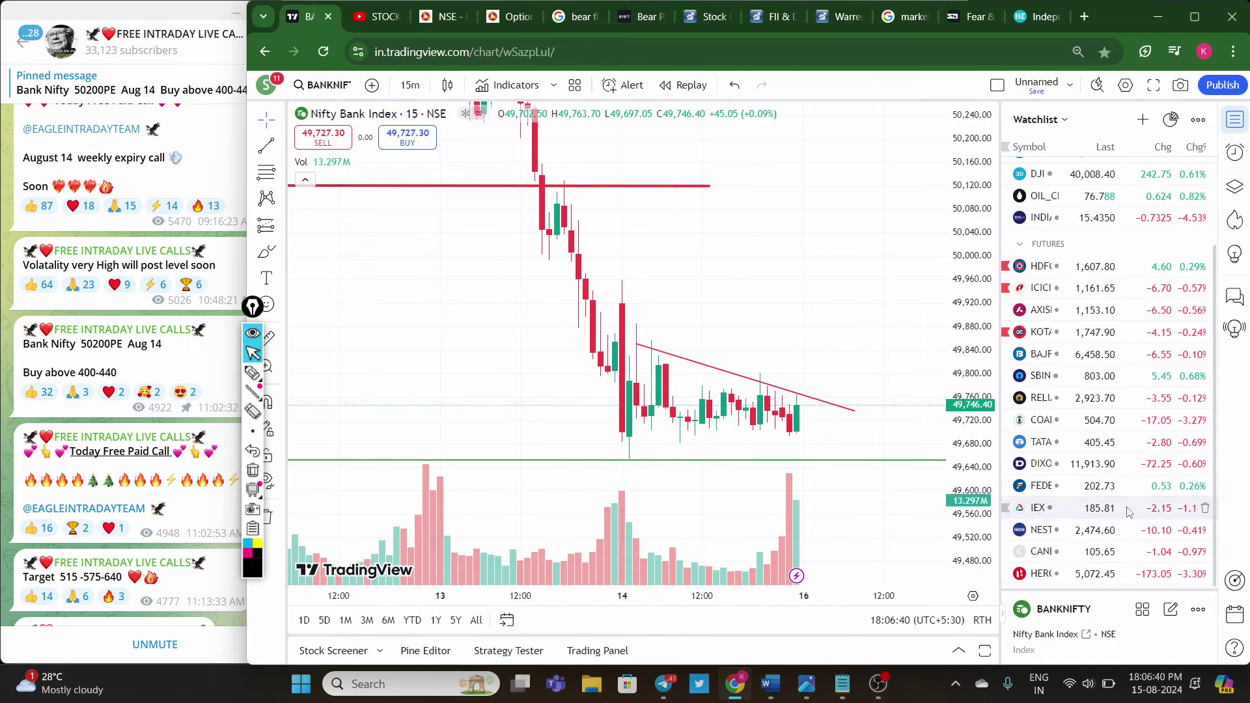
left_click(1107, 486)
left_click(1196, 21)
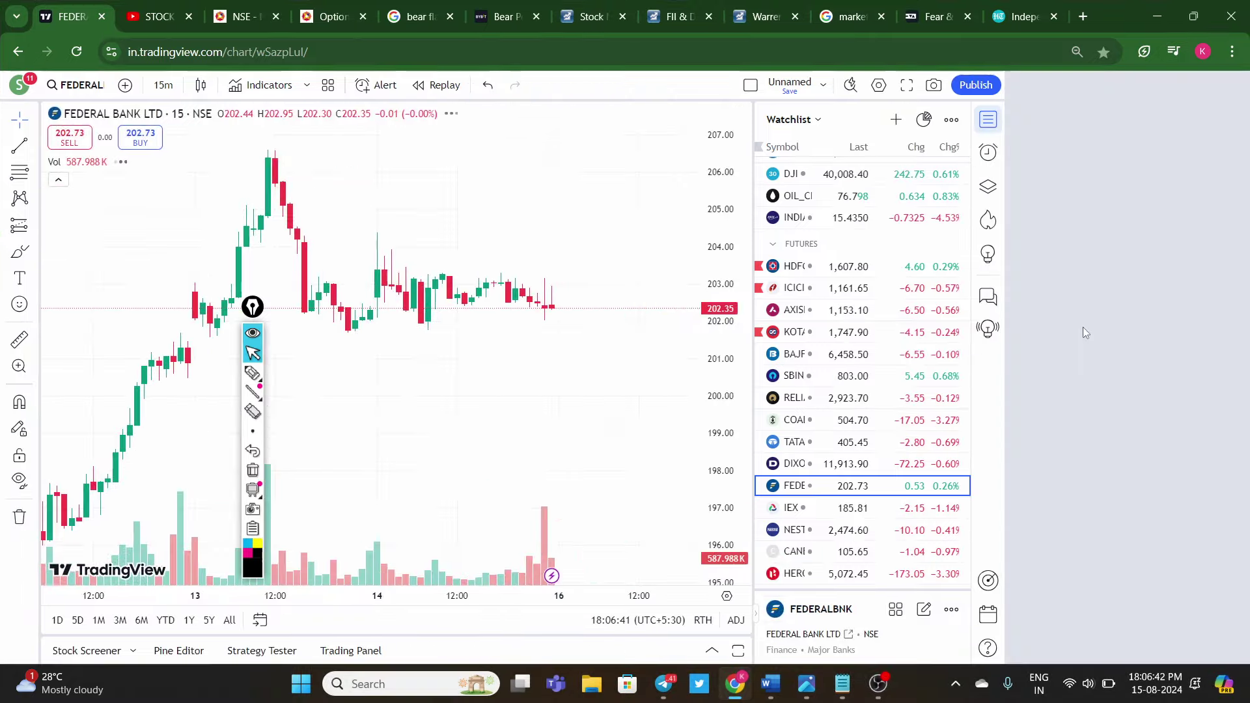
left_click(162, 86)
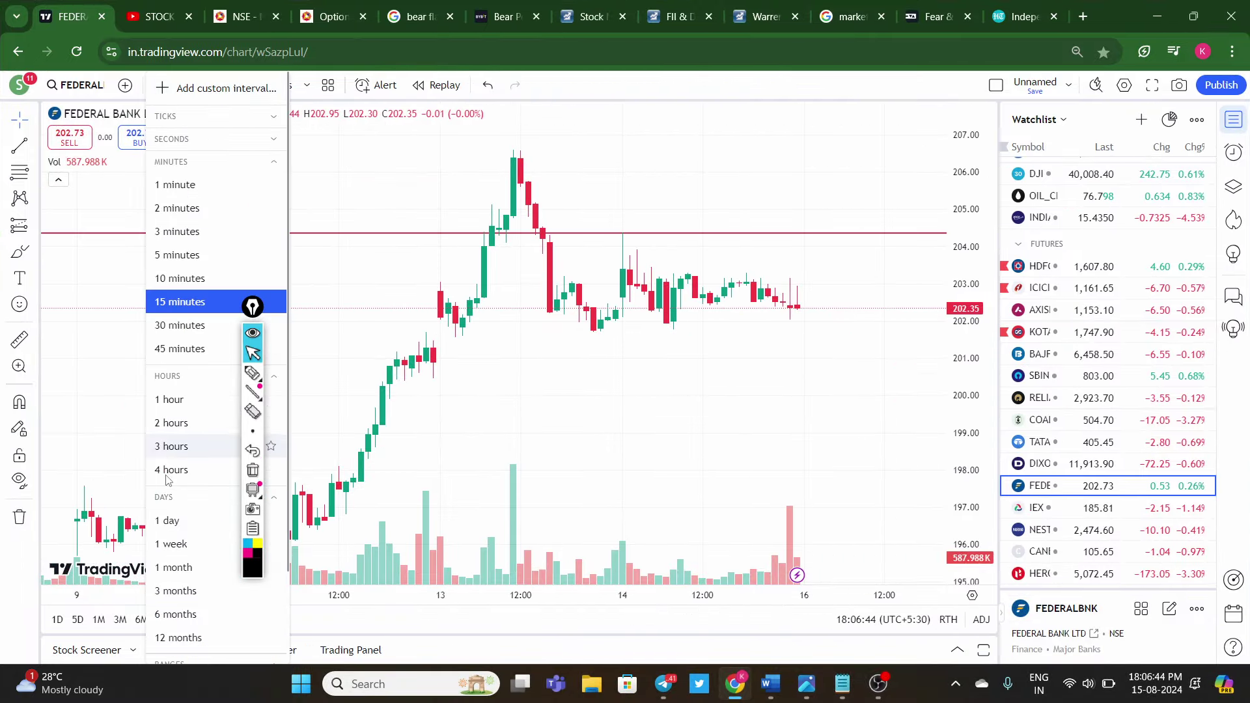
left_click(173, 521)
scroll(940, 363, "down", 5)
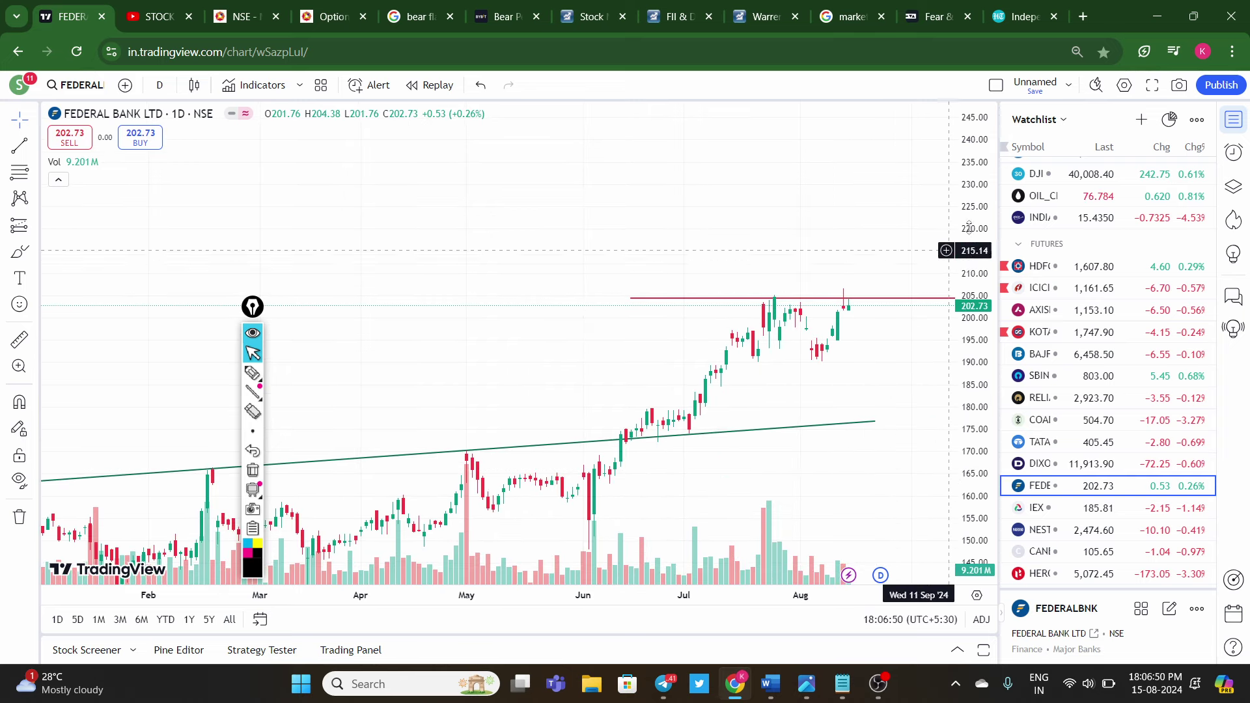
scroll(1105, 202, "up", 3)
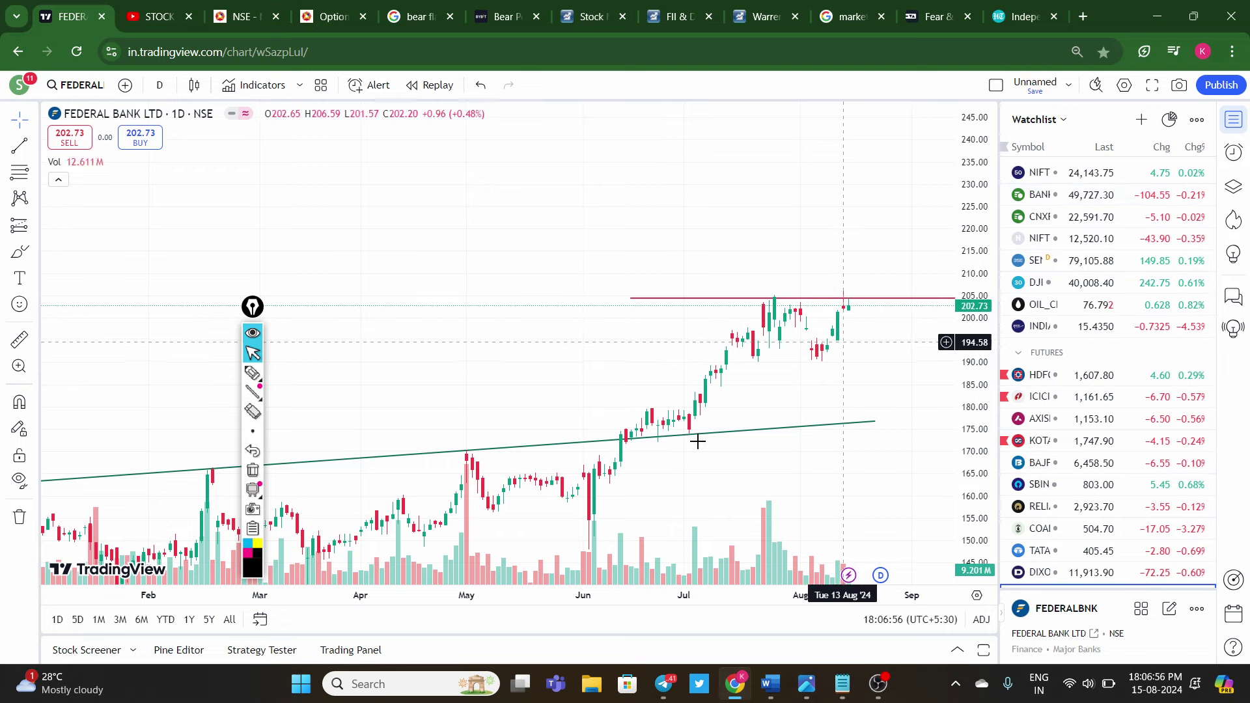
Step: Box the August candles under resistance and sketch an upward path to a target near 220
left_click(258, 381)
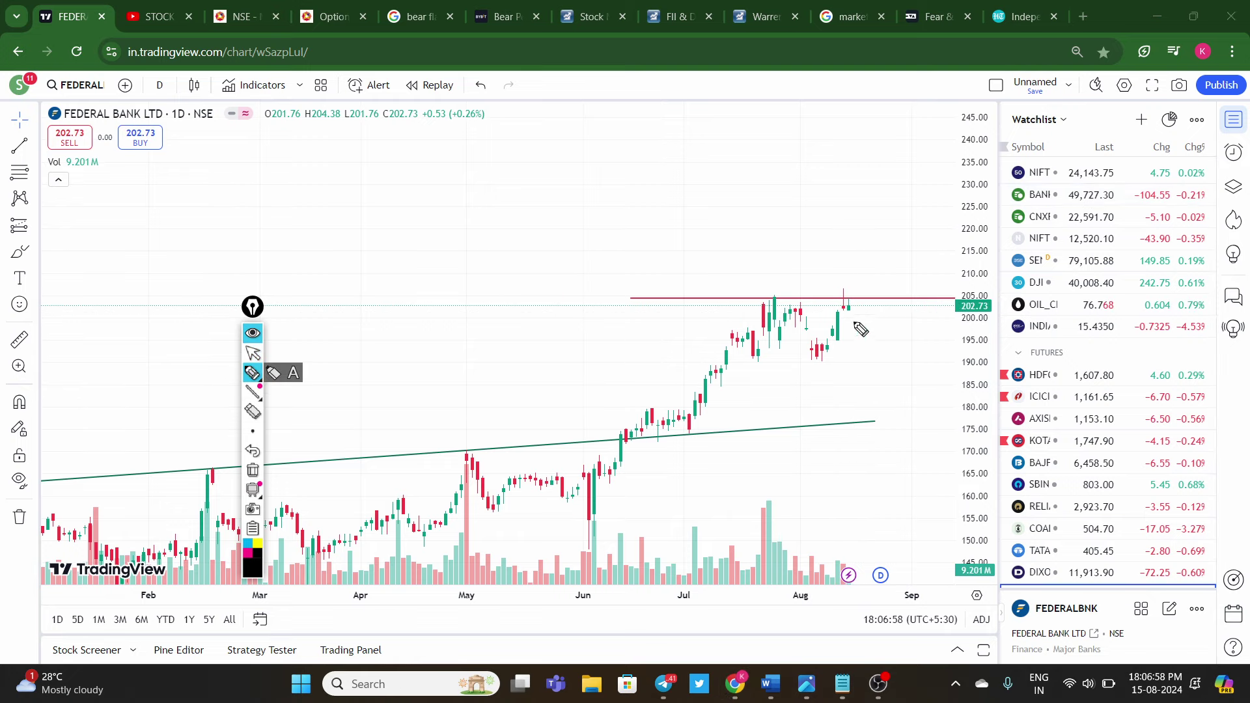
mouse_move(763, 302)
left_mouse_down()
mouse_move(886, 300)
mouse_move(908, 333)
mouse_move(689, 360)
left_mouse_up()
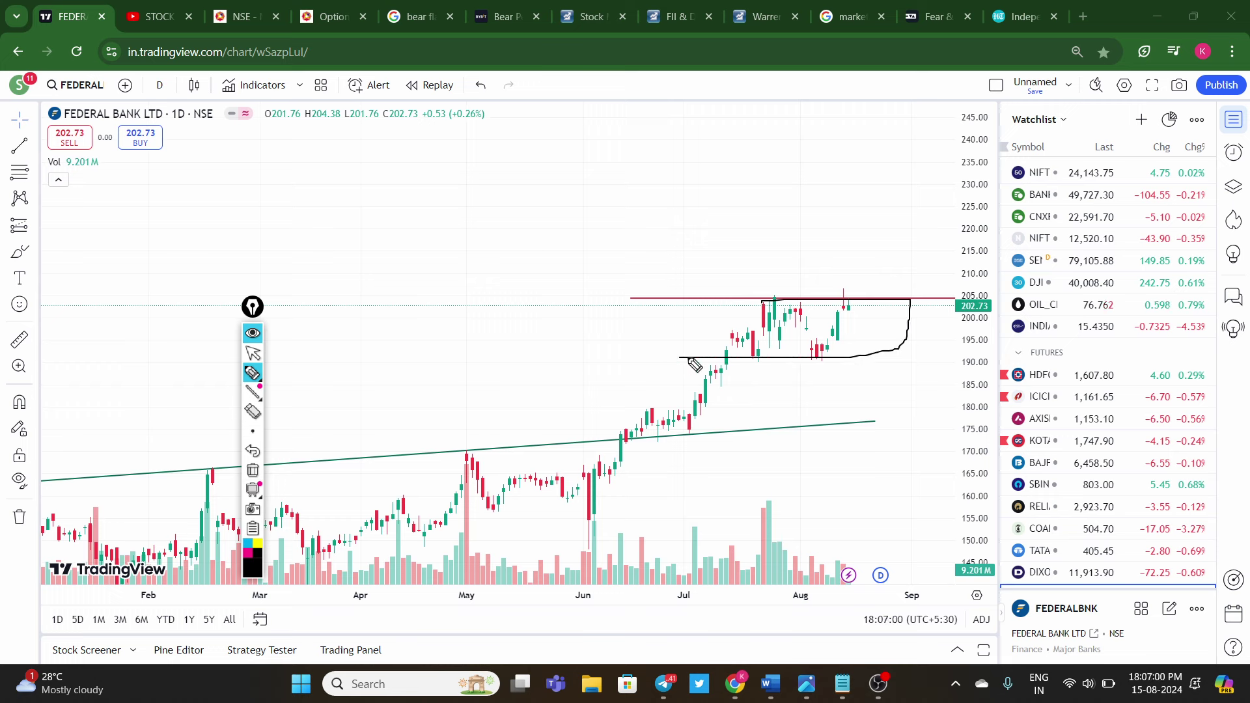
left_click_drag(899, 299, 915, 202)
left_click_drag(833, 231, 975, 226)
left_click_drag(852, 209, 919, 194)
Step: Sketch a pullback, a support line under the box and a dip-and-rebound, then clear everything
left_click_drag(841, 310, 880, 356)
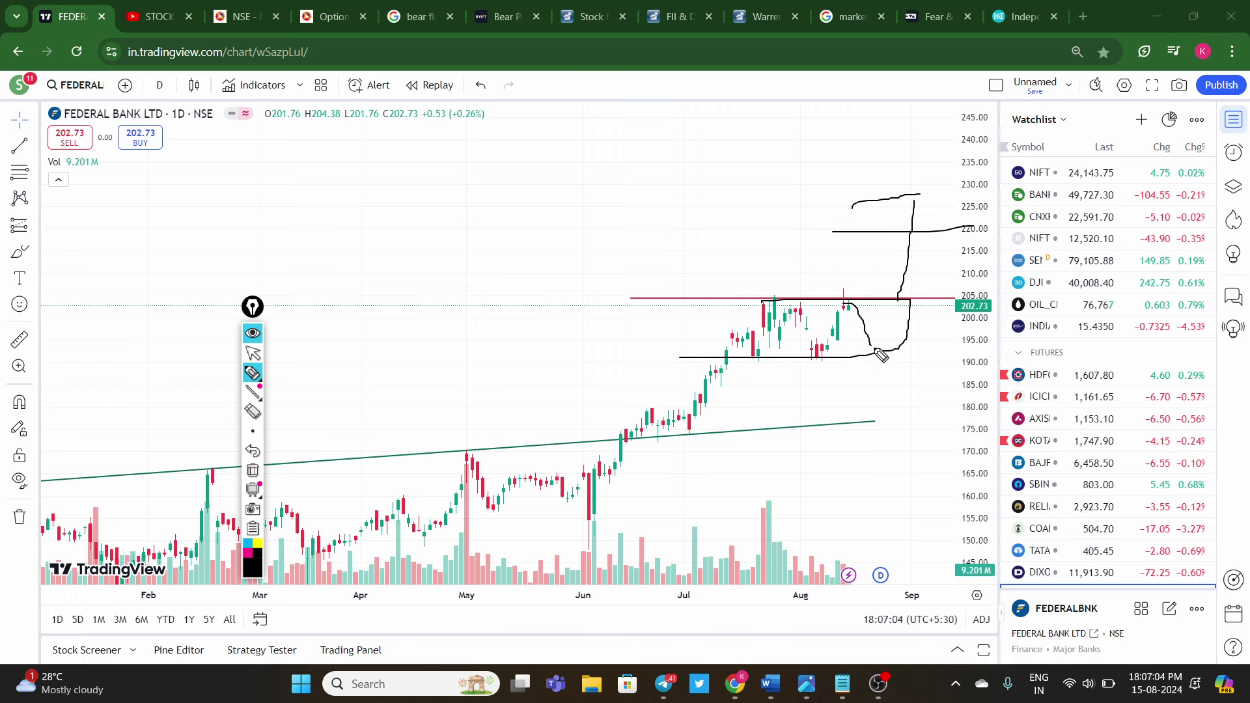
left_click_drag(752, 366, 930, 352)
mouse_move(847, 307)
left_mouse_down()
mouse_move(878, 355)
mouse_move(921, 258)
left_mouse_up()
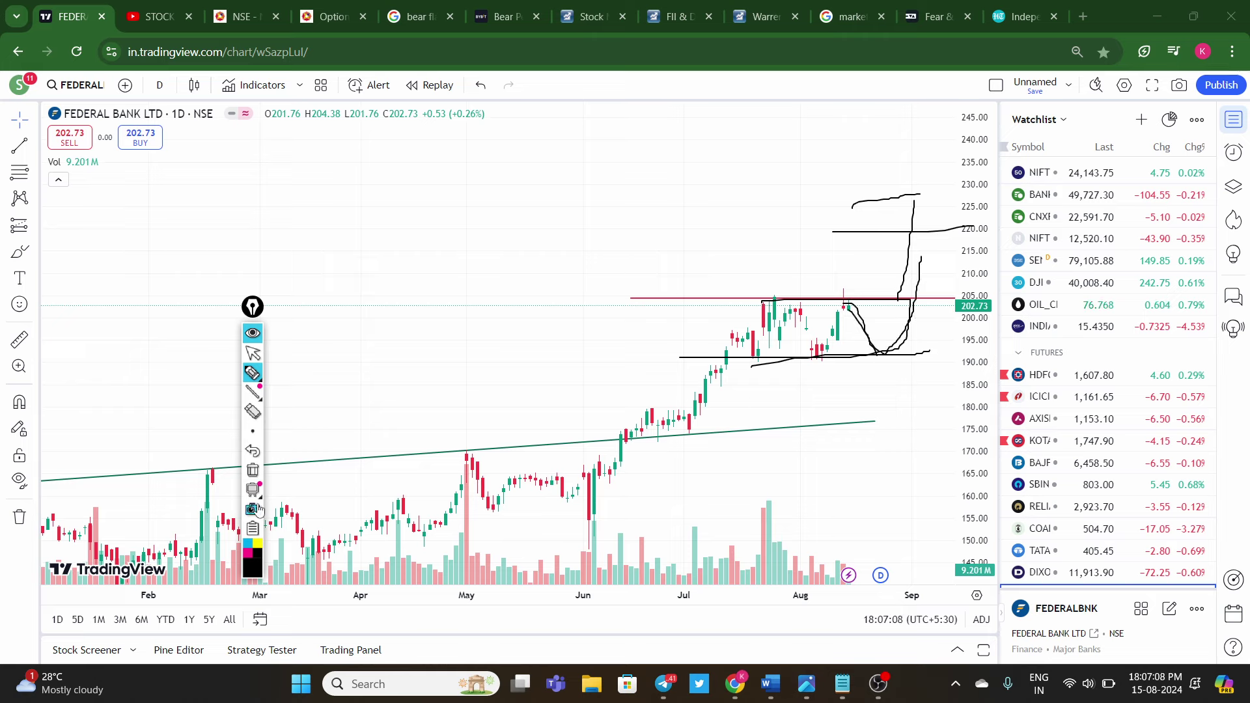
left_click(254, 470)
left_click(252, 353)
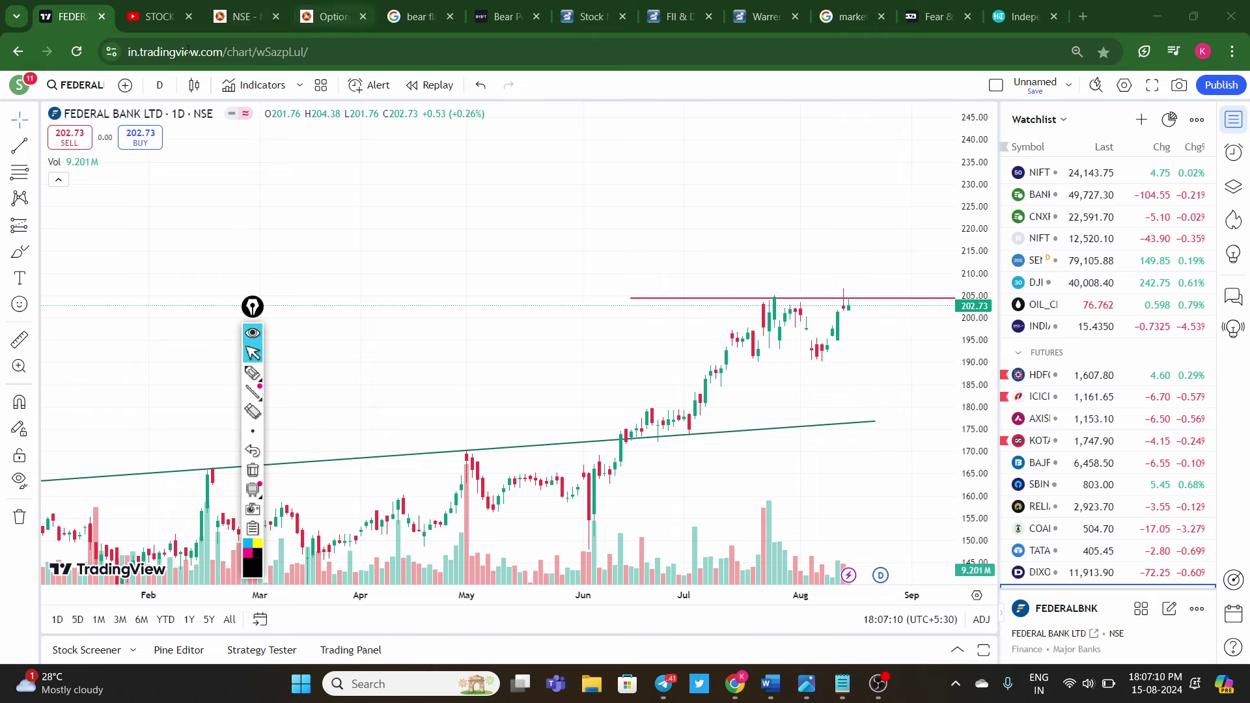
left_click(156, 21)
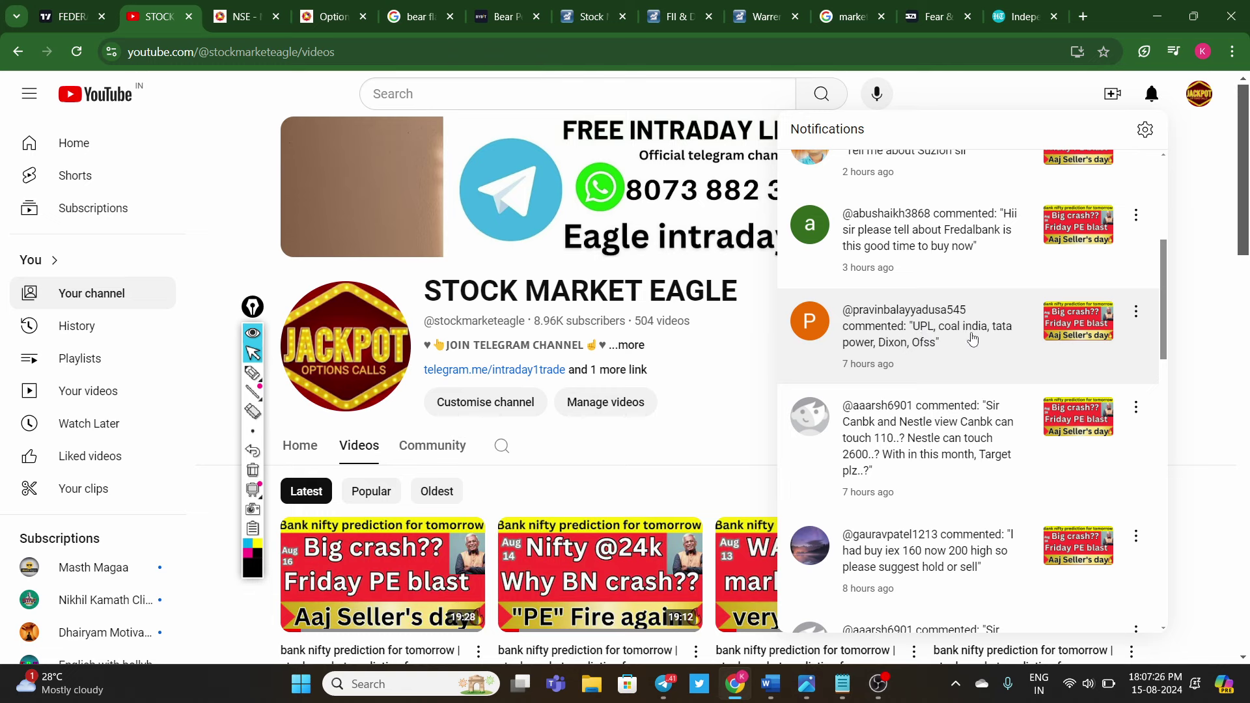
left_click(69, 16)
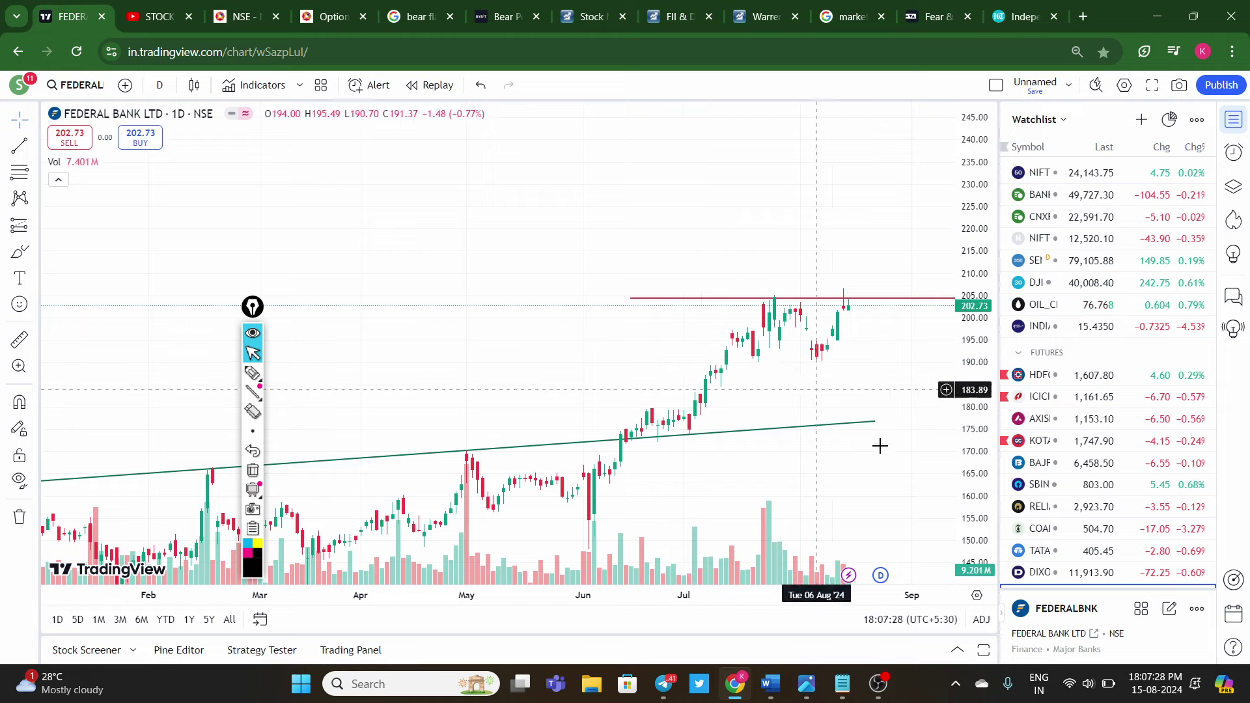
Step: Open the Coal India chart, zoom out and pan to leave space after the last candle
scroll(1106, 391, "down", 3)
left_click(1043, 418)
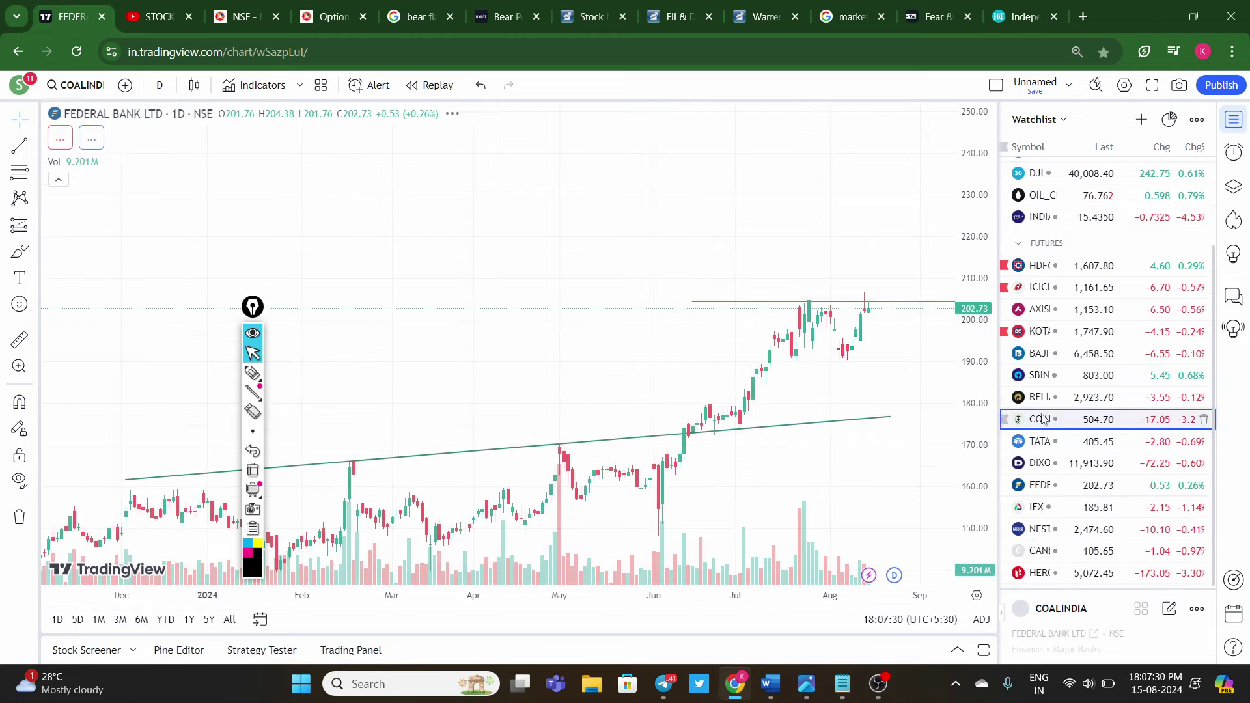
scroll(826, 293, "down", 5)
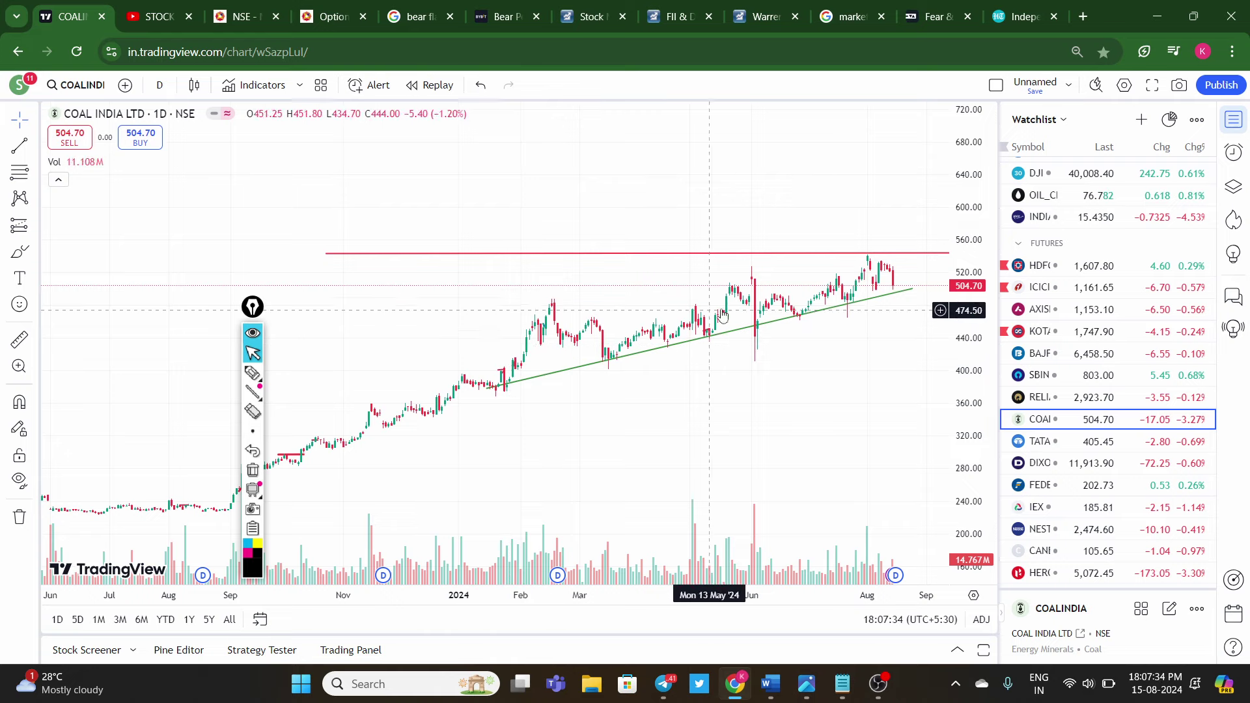
left_click_drag(810, 273, 813, 199)
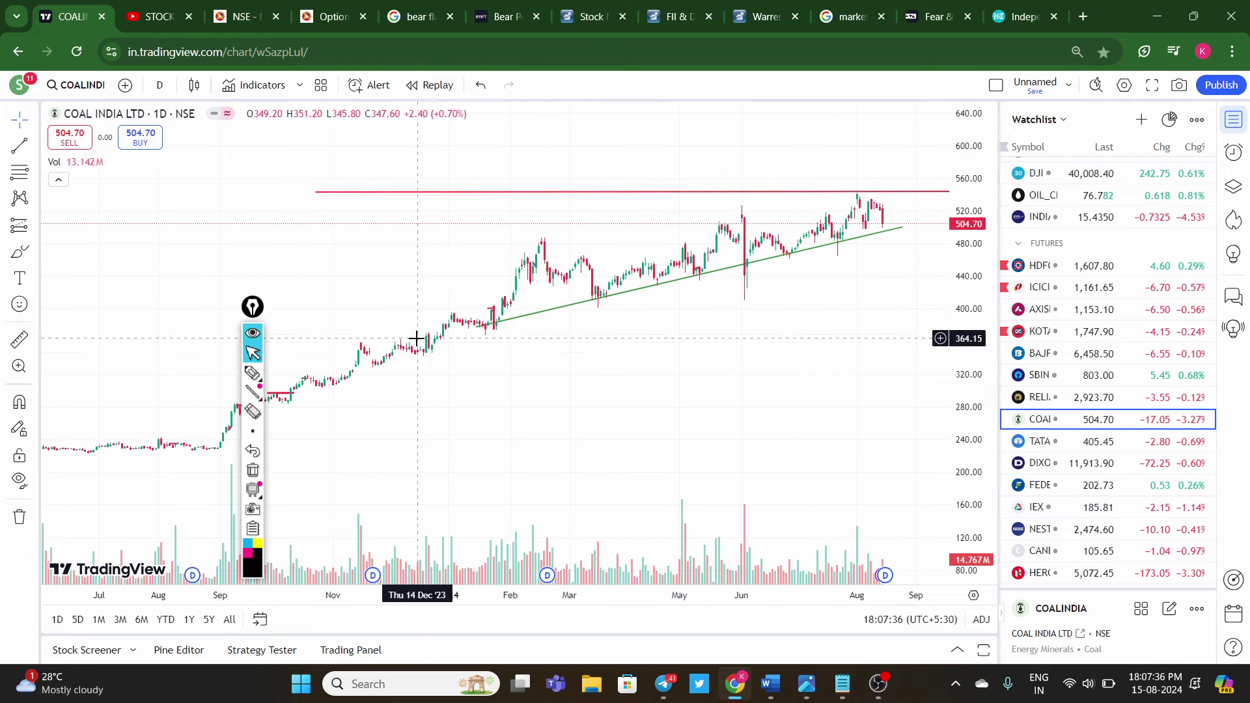
mouse_move(417, 338)
left_mouse_down()
mouse_move(365, 345)
mouse_move(348, 366)
left_mouse_up()
Step: Circle the rising green trendline and trace the recent highs, then clear the sketches
left_click(252, 372)
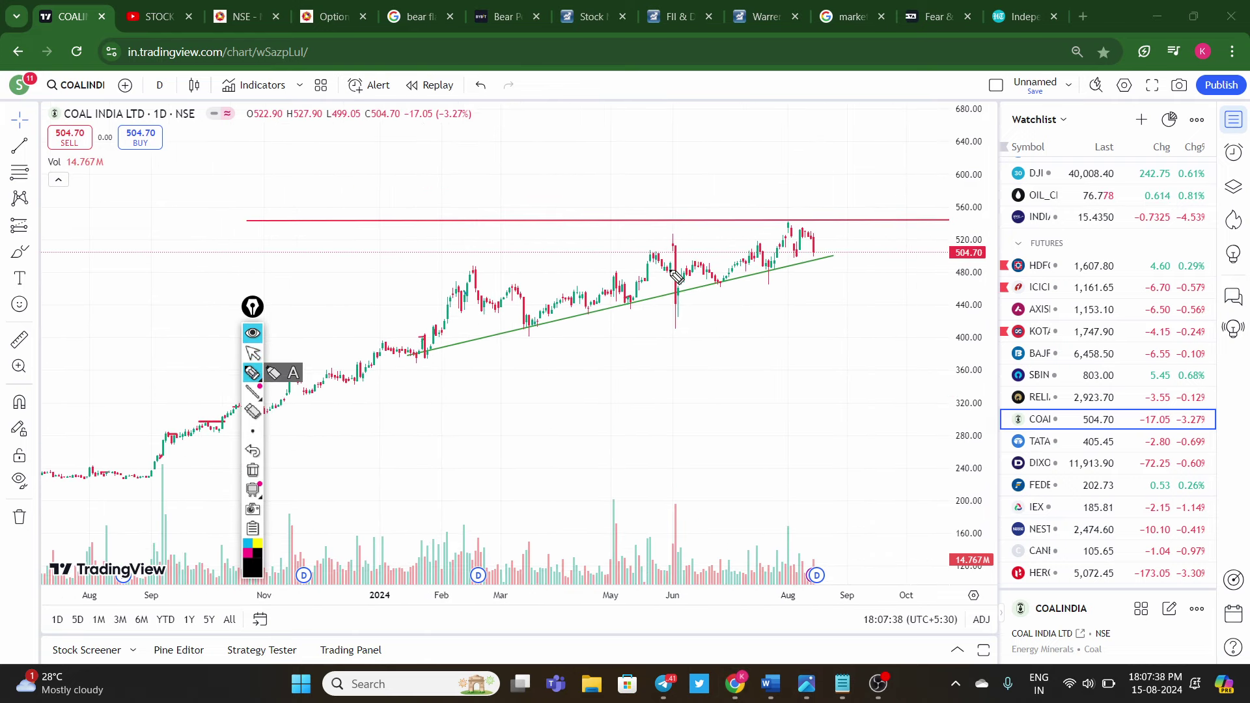
mouse_move(525, 326)
left_mouse_down()
mouse_move(837, 269)
mouse_move(633, 312)
left_mouse_up()
left_click_drag(790, 228, 828, 263)
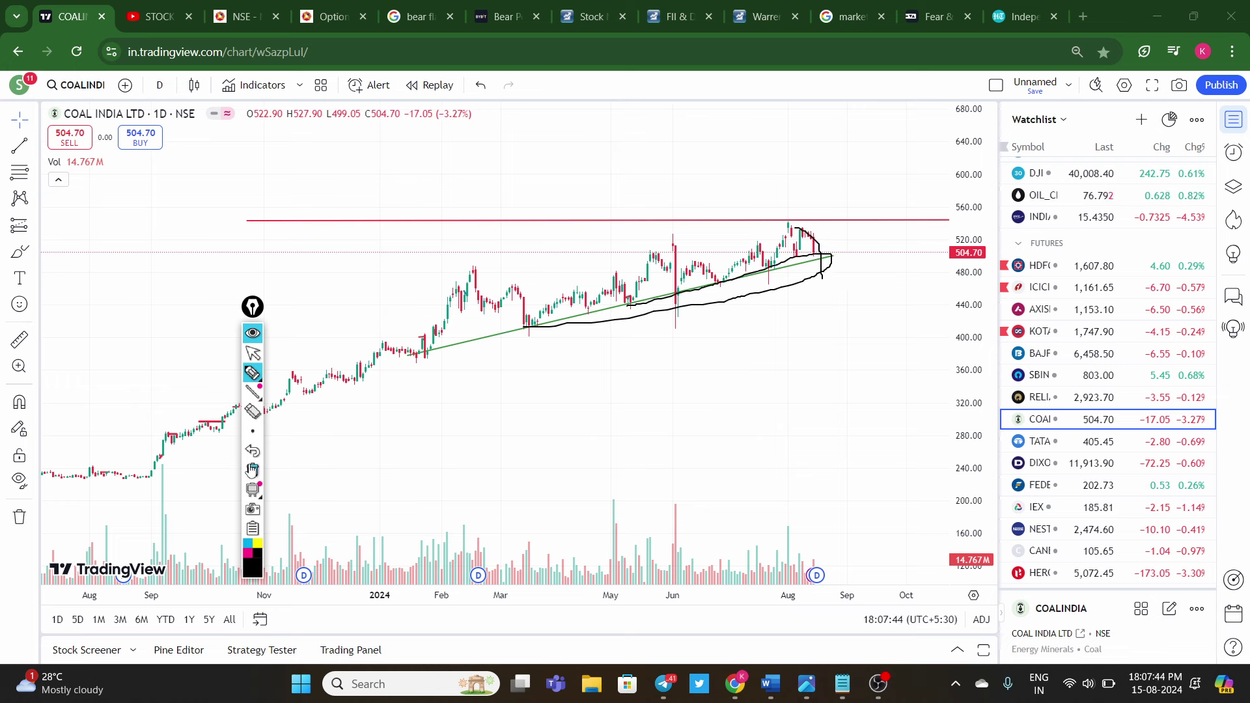
left_click(252, 471)
Step: Sketch a dip then rally above resistance, clear it, and open the Tata Power chart
left_click_drag(252, 306, 186, 304)
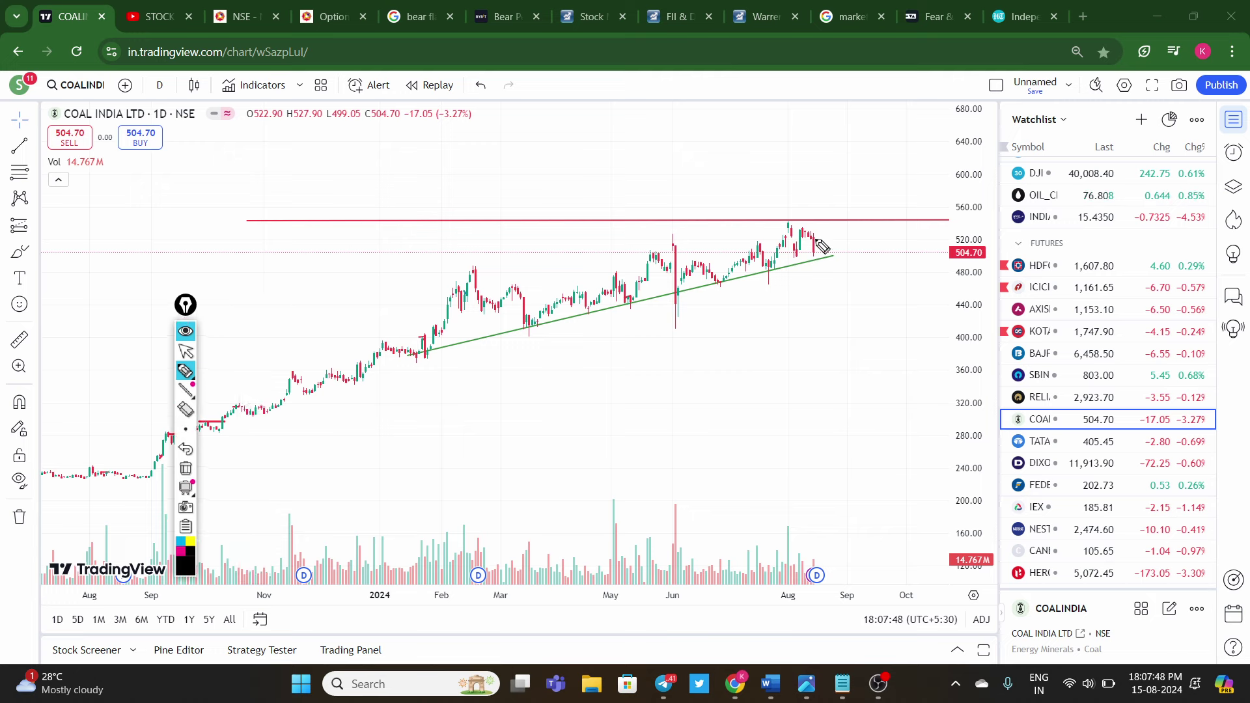
mouse_move(814, 239)
left_mouse_down()
mouse_move(833, 287)
mouse_move(845, 264)
mouse_move(872, 272)
mouse_move(900, 209)
left_mouse_up()
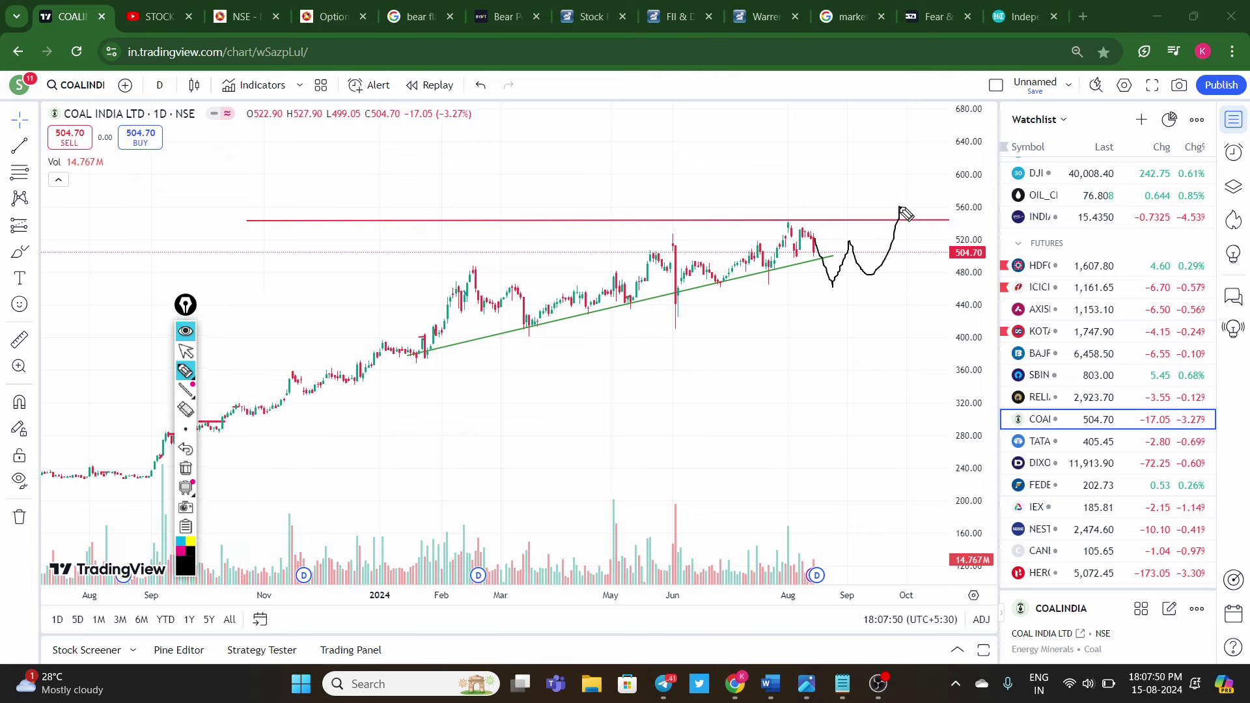
left_click(185, 469)
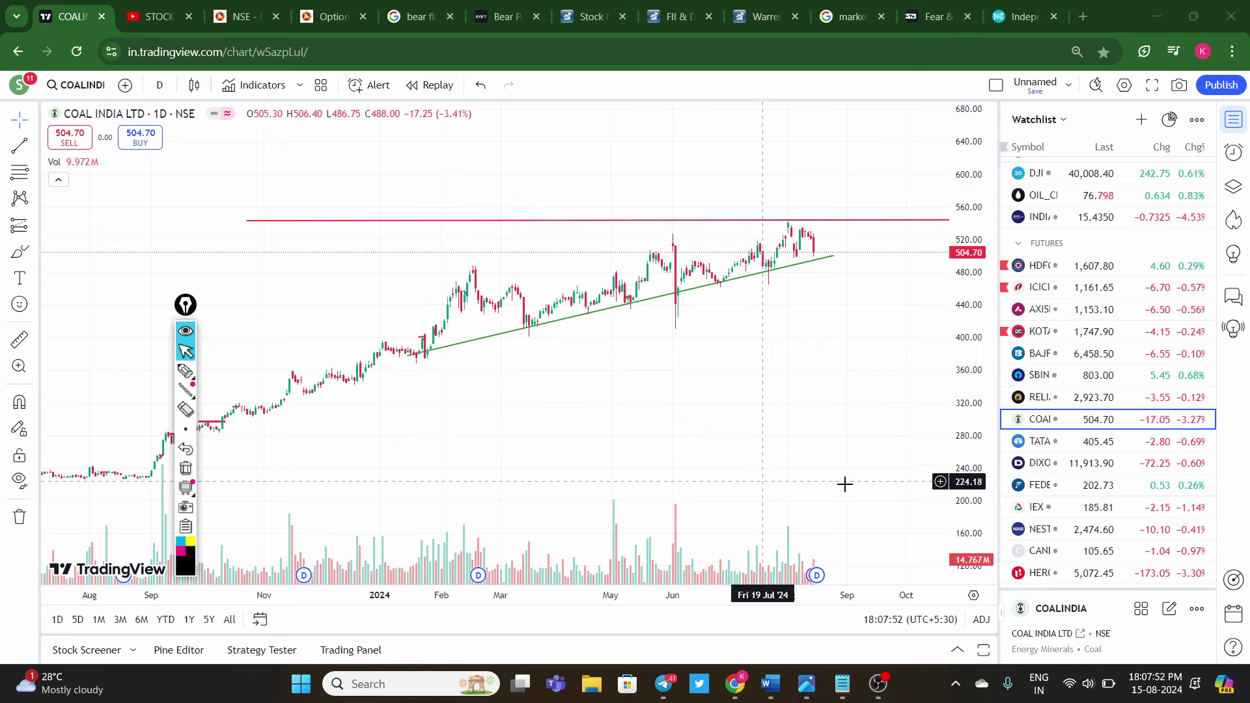
left_click(1052, 448)
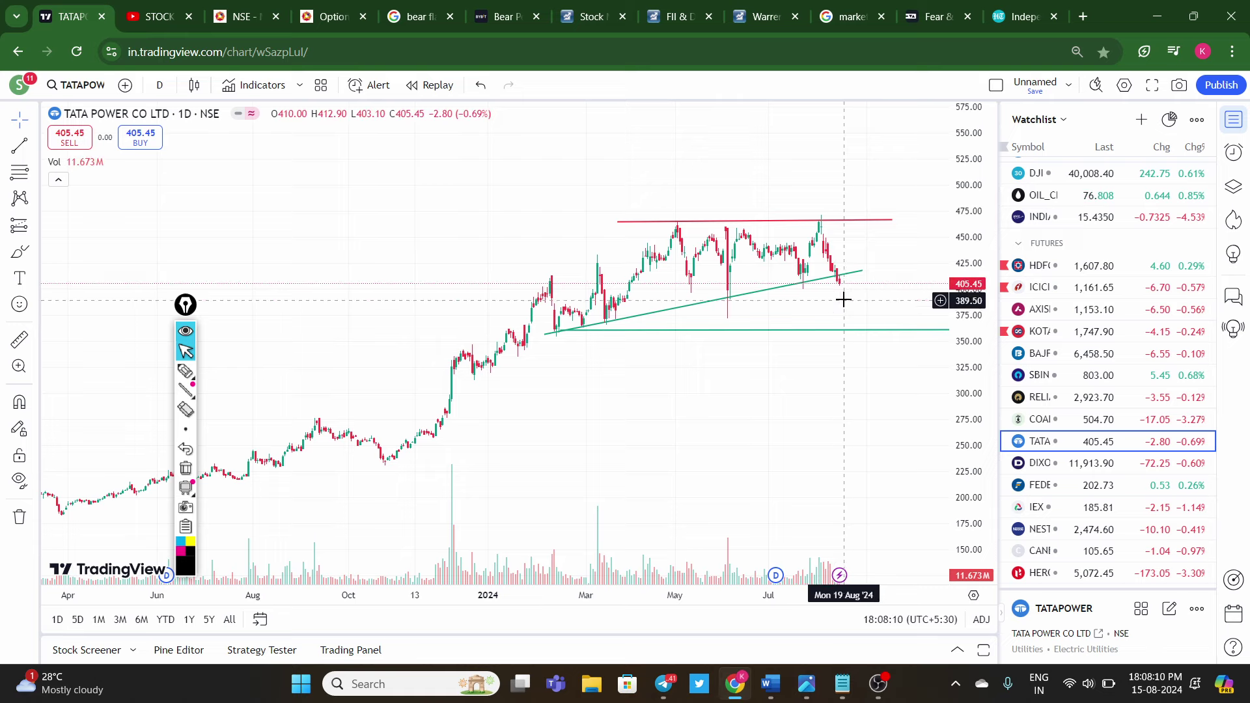
Step: Select the DIXON row to show Dixon Techno's daily chart at 11,913.90
left_click(1054, 465)
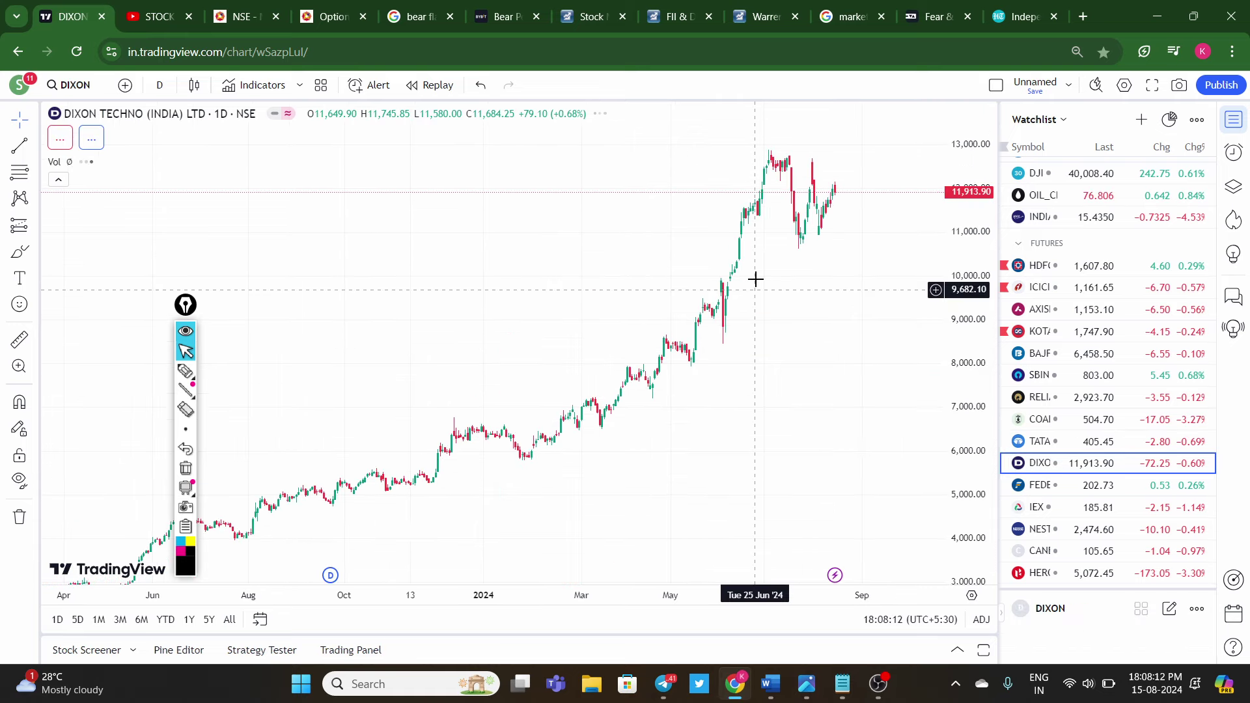
Step: Zoom the Dixon chart out and back in, then view the YouTube channel's comment notifications
scroll(687, 232, "down", 5)
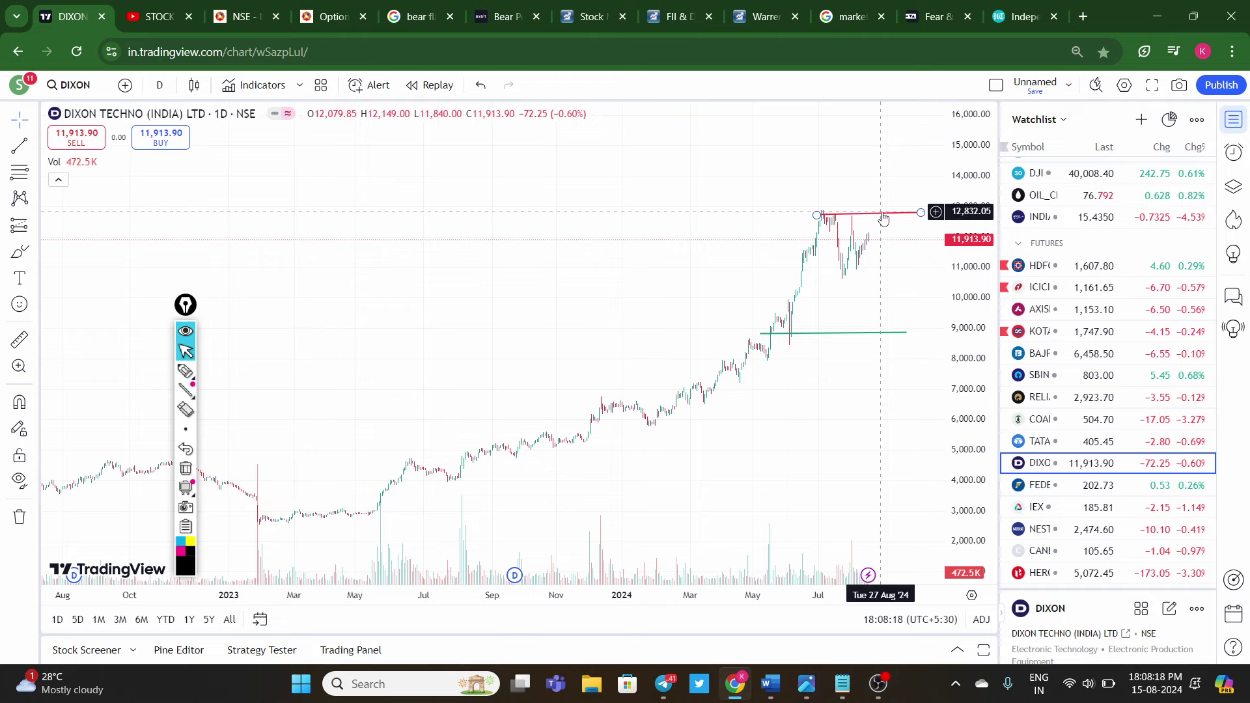
scroll(544, 405, "up", 3)
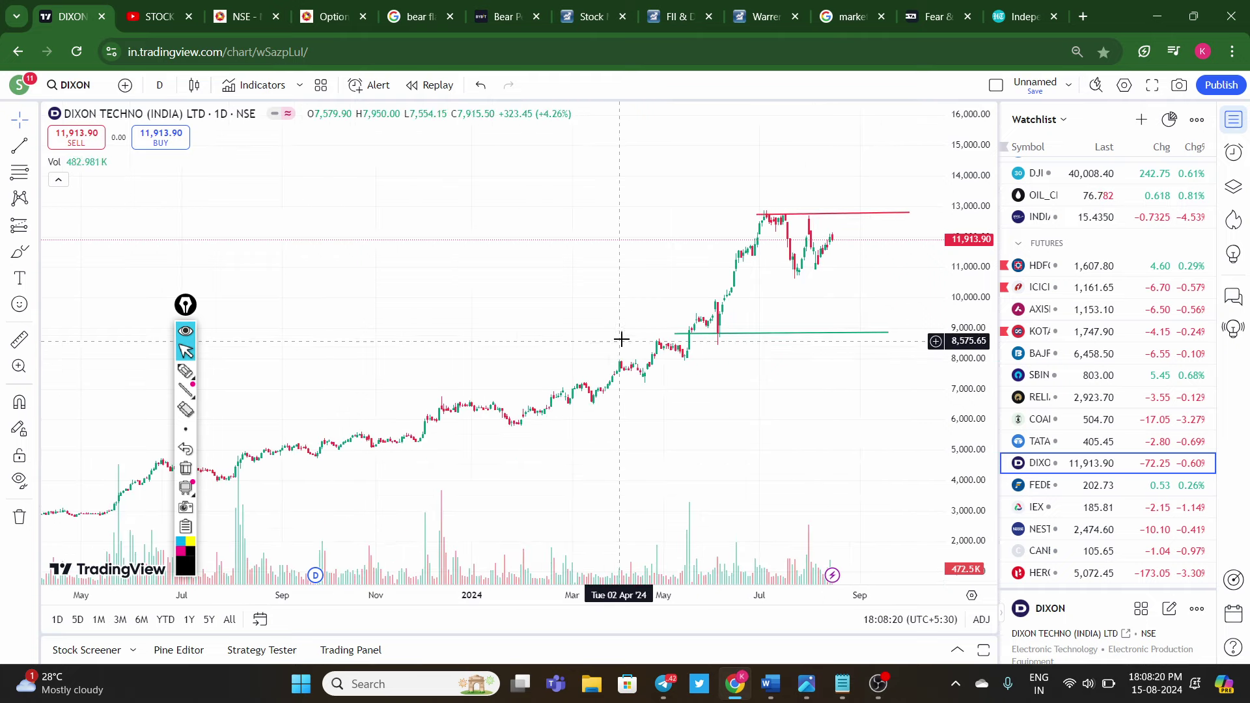
scroll(621, 338, "up", 2)
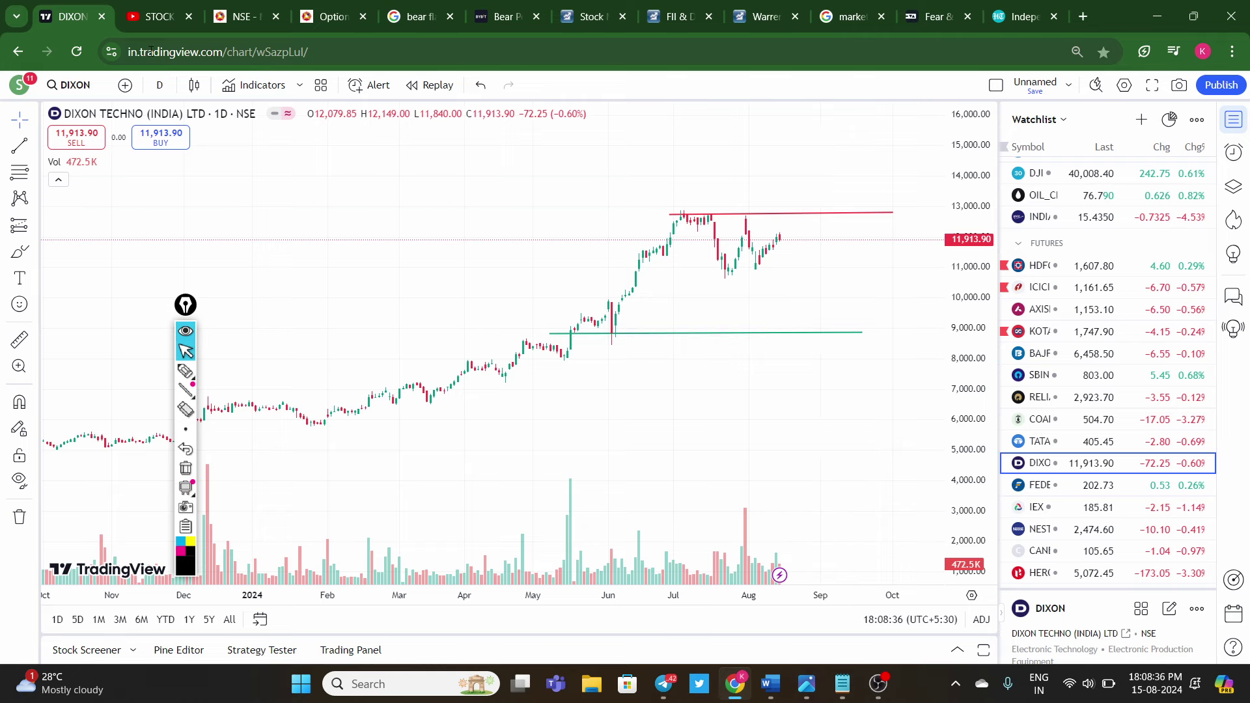
left_click(150, 17)
scroll(866, 260, "down", 3)
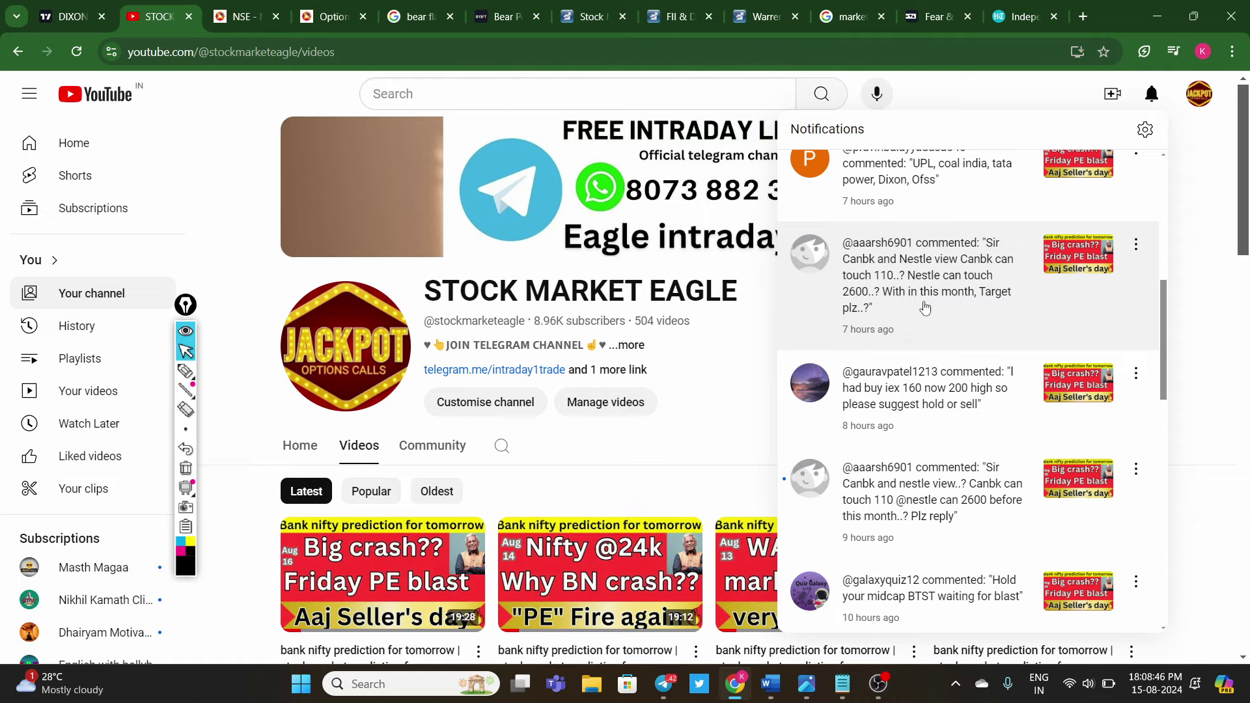
Step: Back in TradingView, open the Canara Bank daily chart and adjust the zoom
left_click(83, 21)
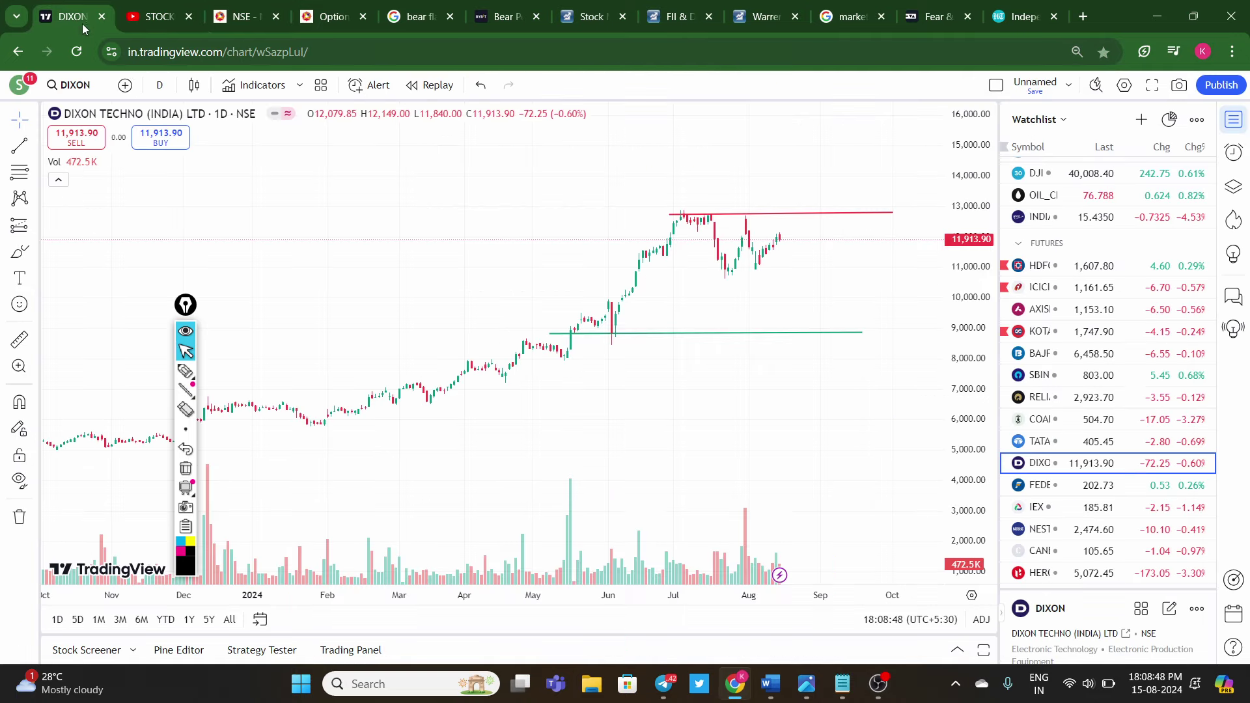
left_click(1144, 557)
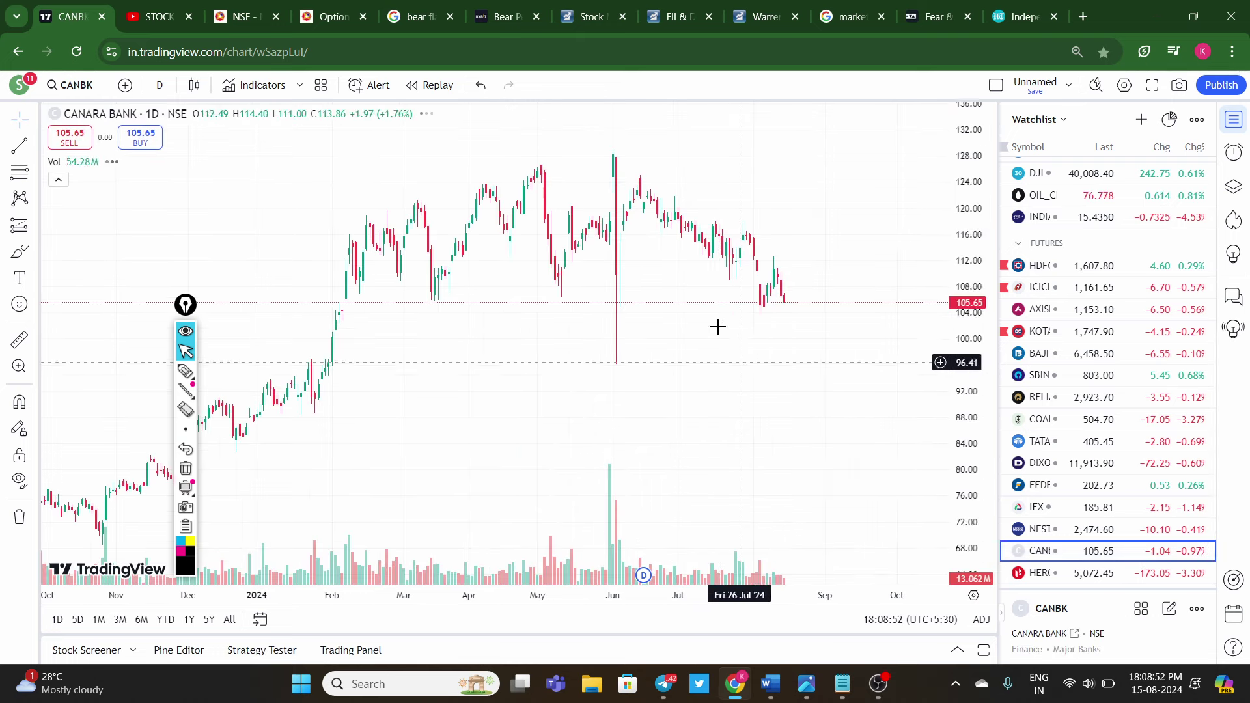
scroll(767, 345, "down", 2)
scroll(696, 313, "up", 2)
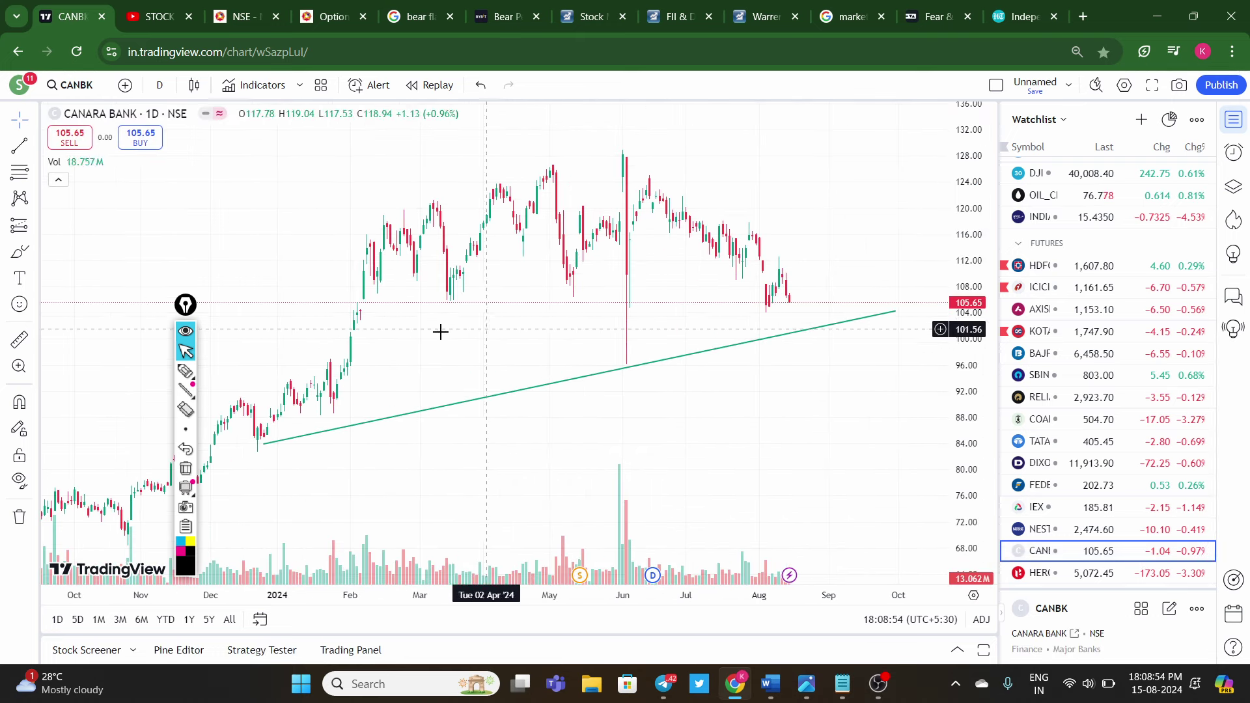
Step: Sketch the falling channel and the earlier rising channel's edges, then clear all sketches
left_click(185, 371)
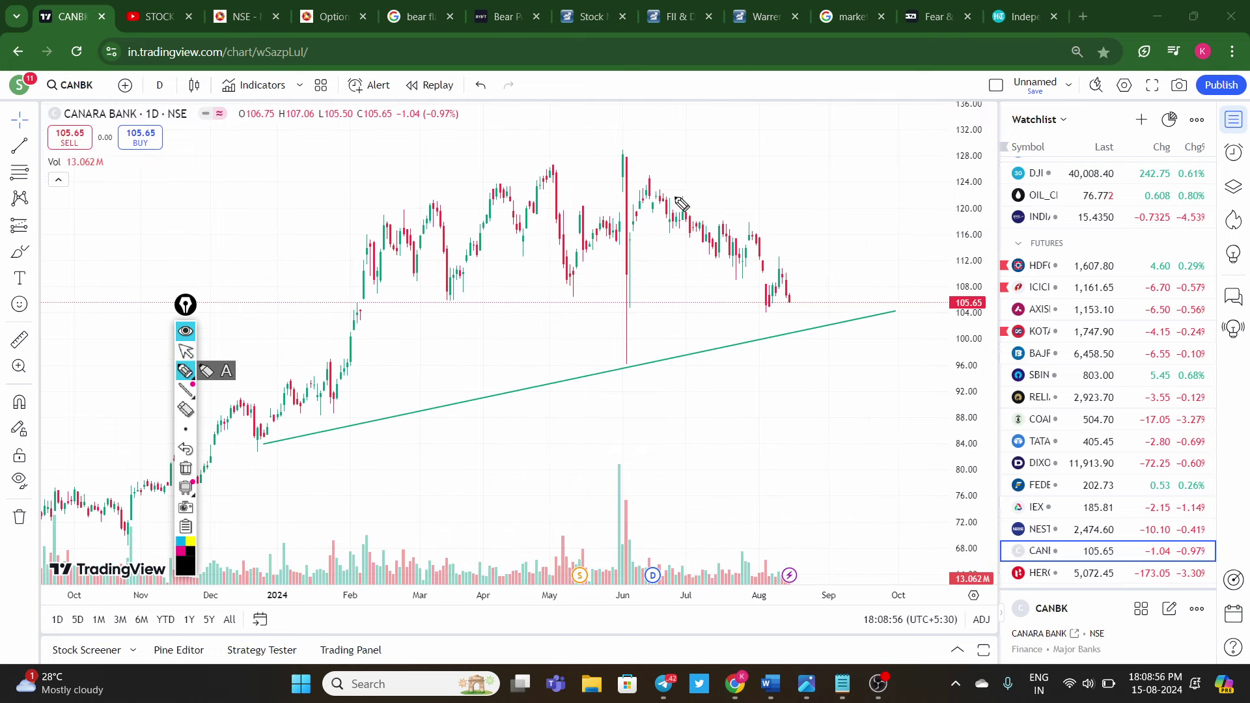
left_click_drag(650, 173, 740, 224)
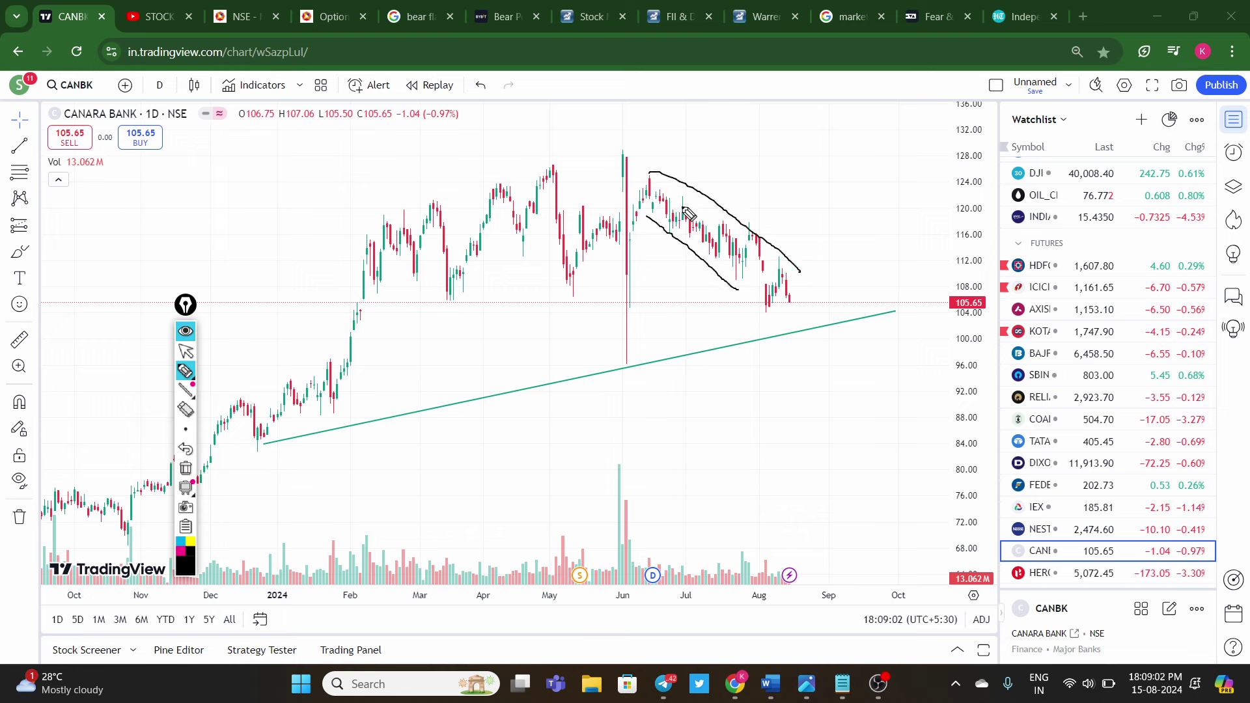
left_click_drag(185, 306, 82, 319)
left_click_drag(129, 483, 287, 382)
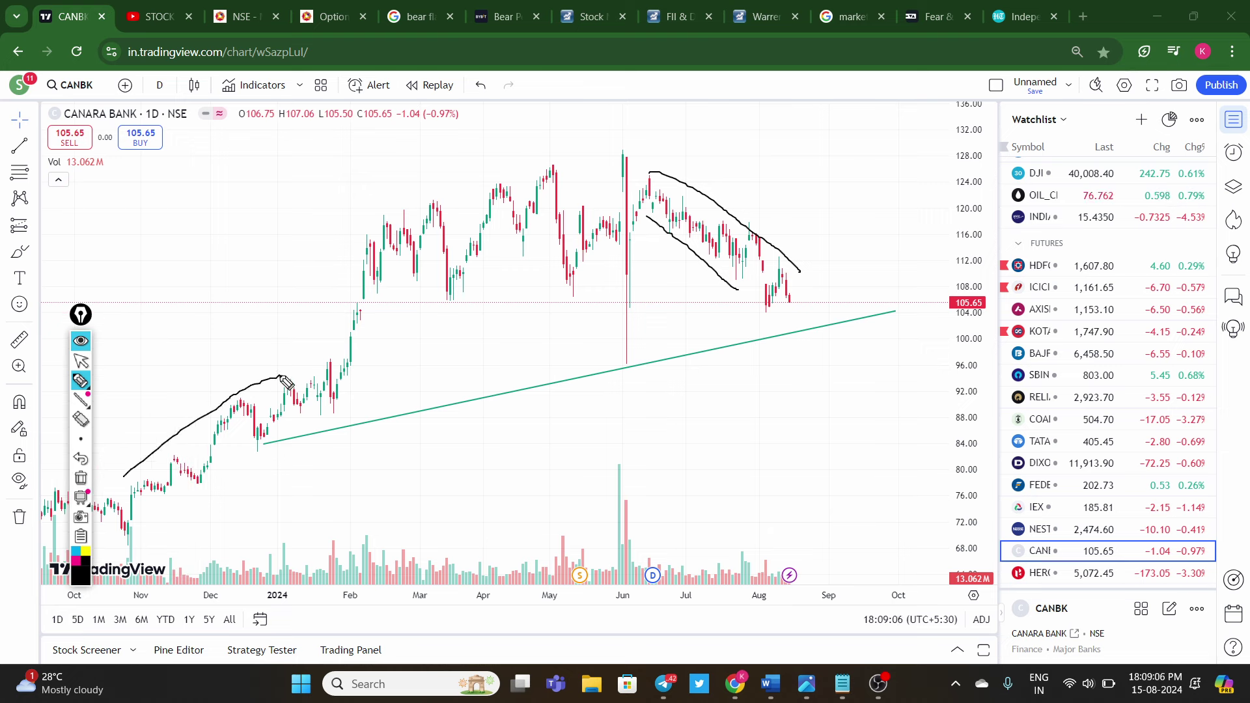
left_click_drag(169, 511, 249, 448)
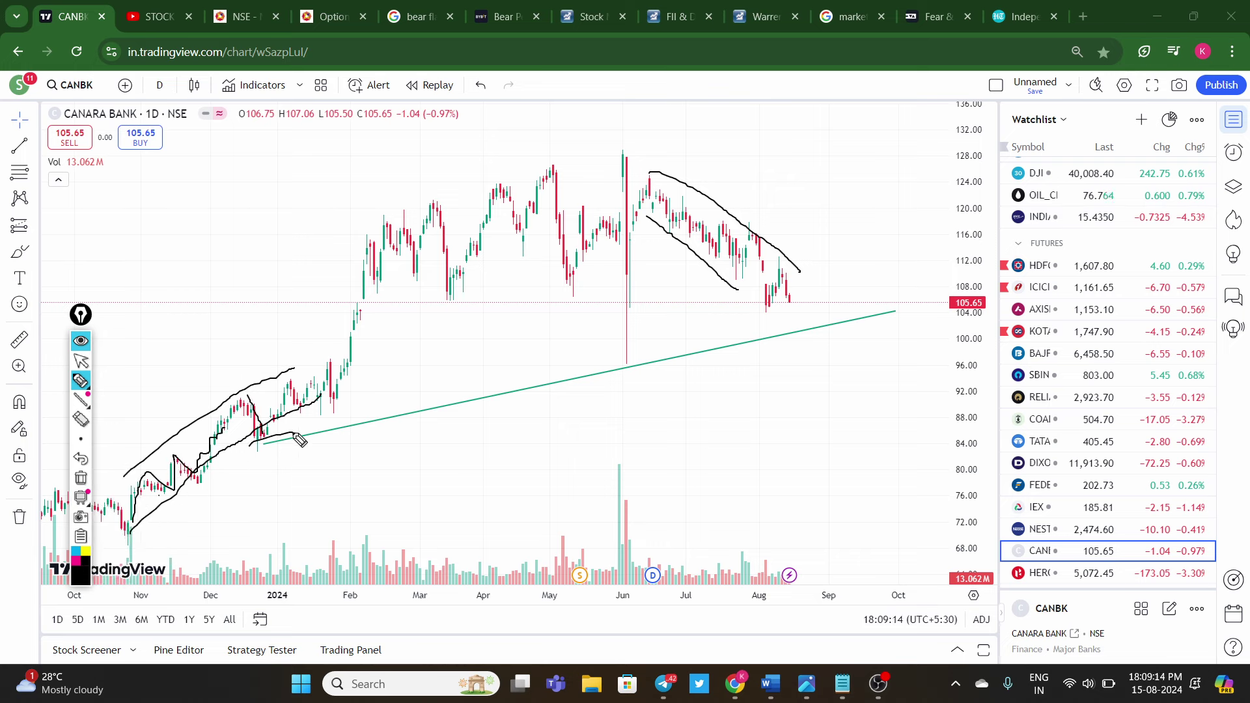
mouse_move(291, 383)
left_mouse_down()
mouse_move(315, 407)
mouse_move(408, 241)
left_mouse_up()
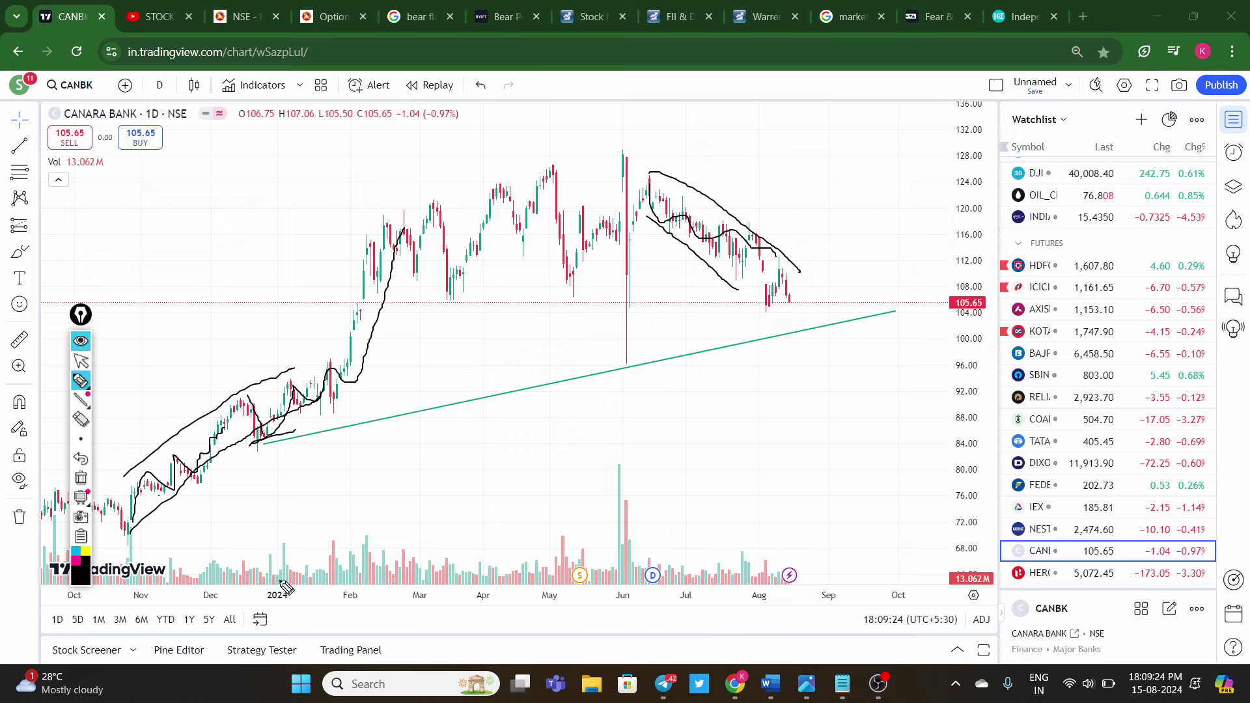
left_click(81, 478)
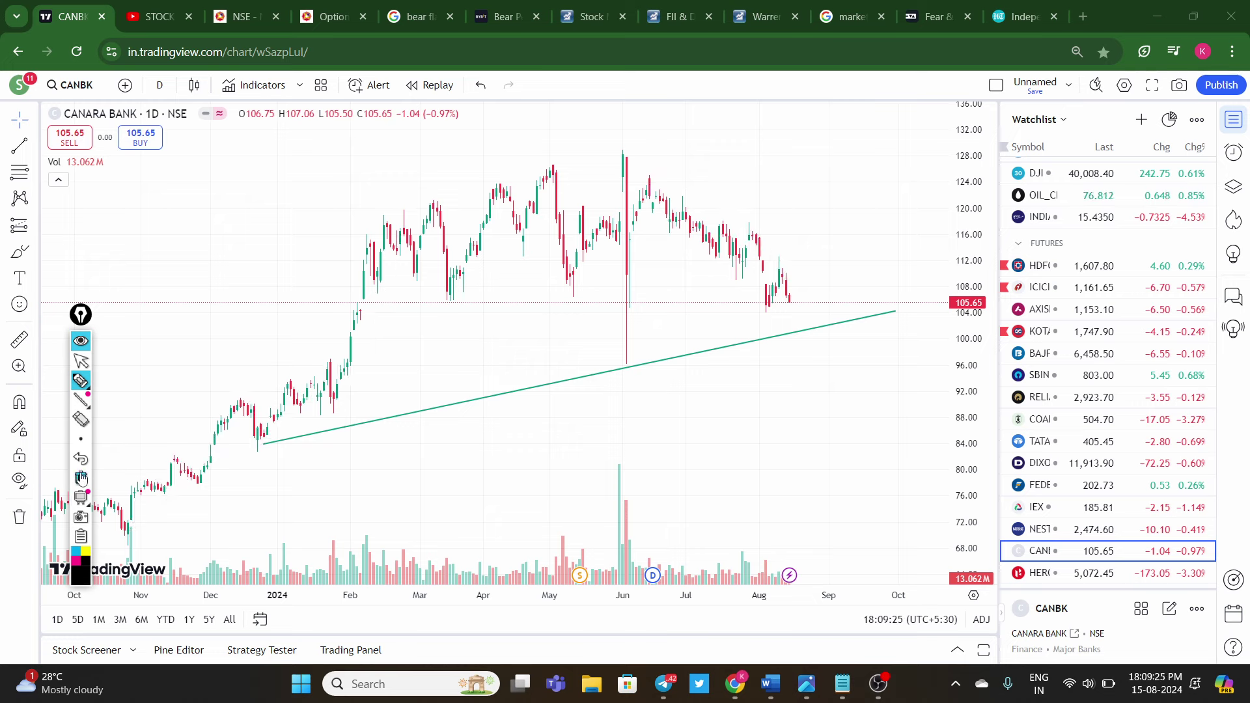
Step: Leave drawing mode, load the Nestle India chart and zoom out
left_click(79, 361)
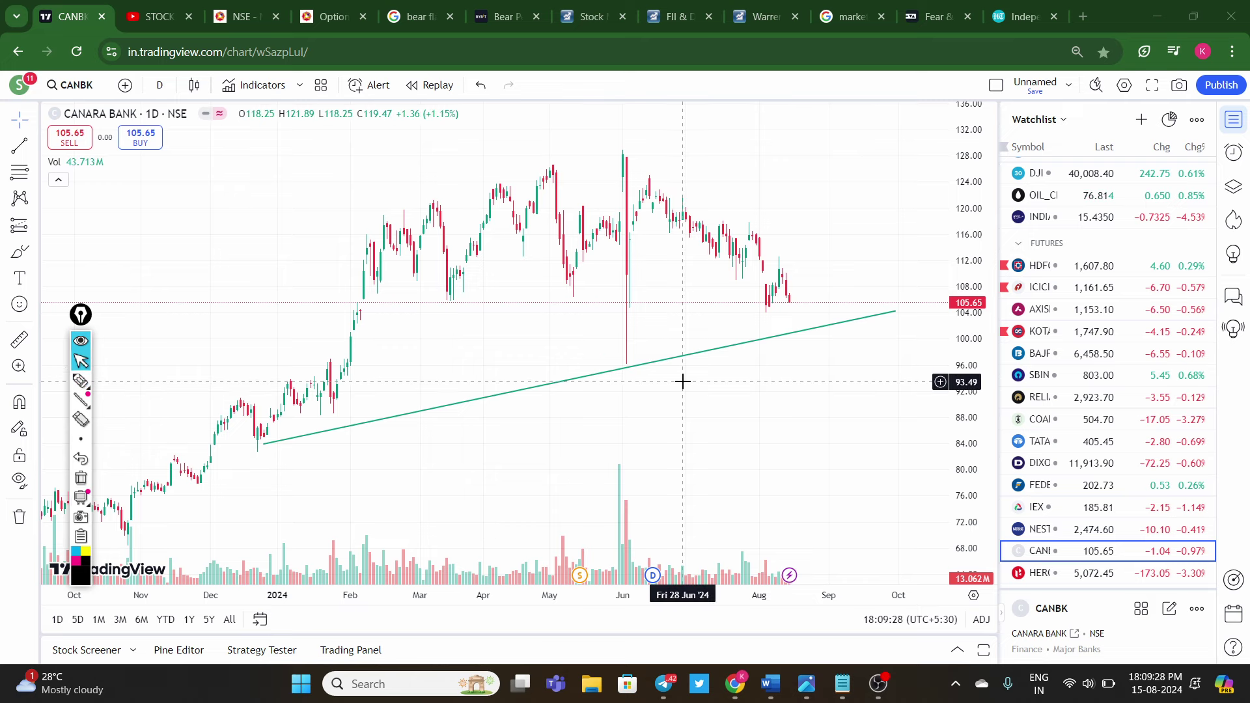
left_click(1042, 529)
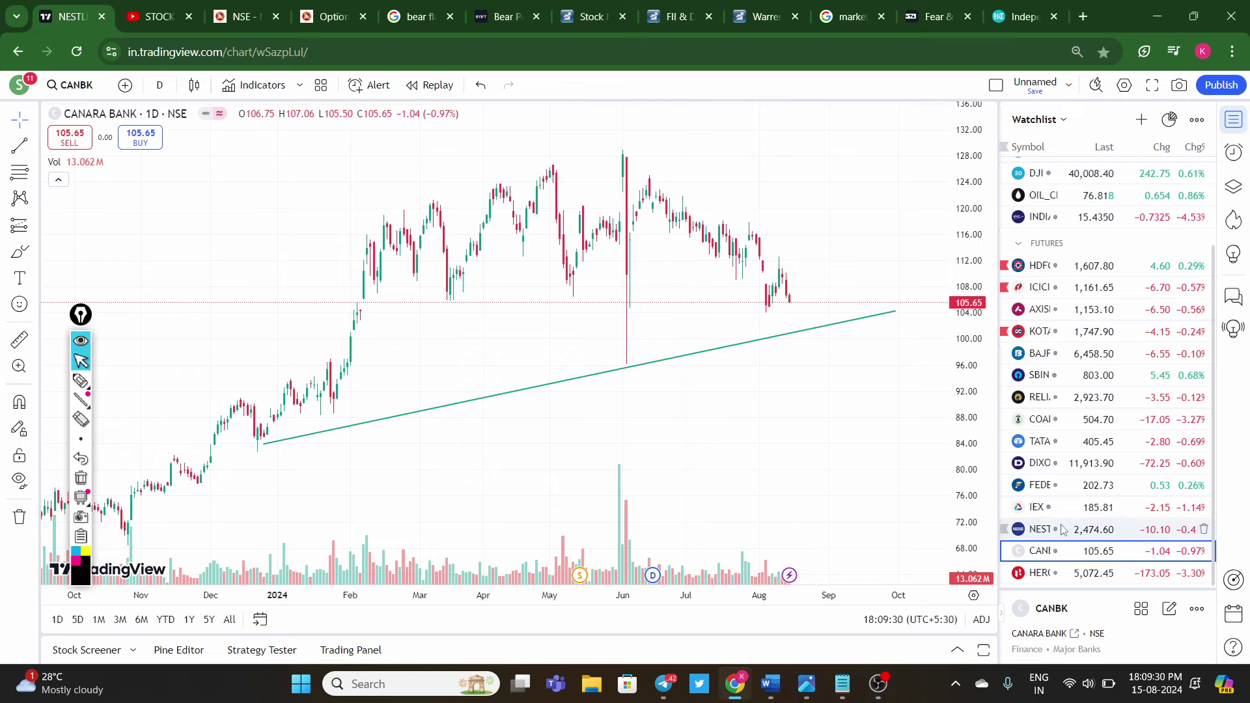
scroll(826, 360, "down", 5)
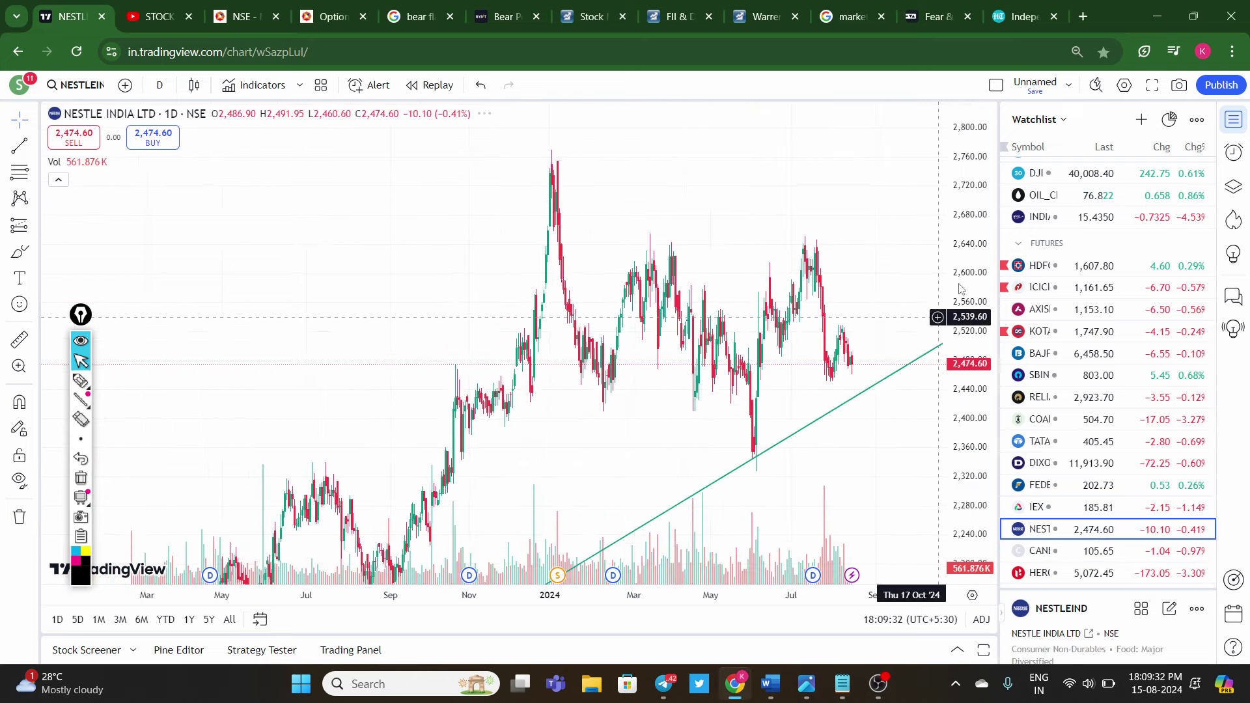
scroll(840, 441, "down", 5)
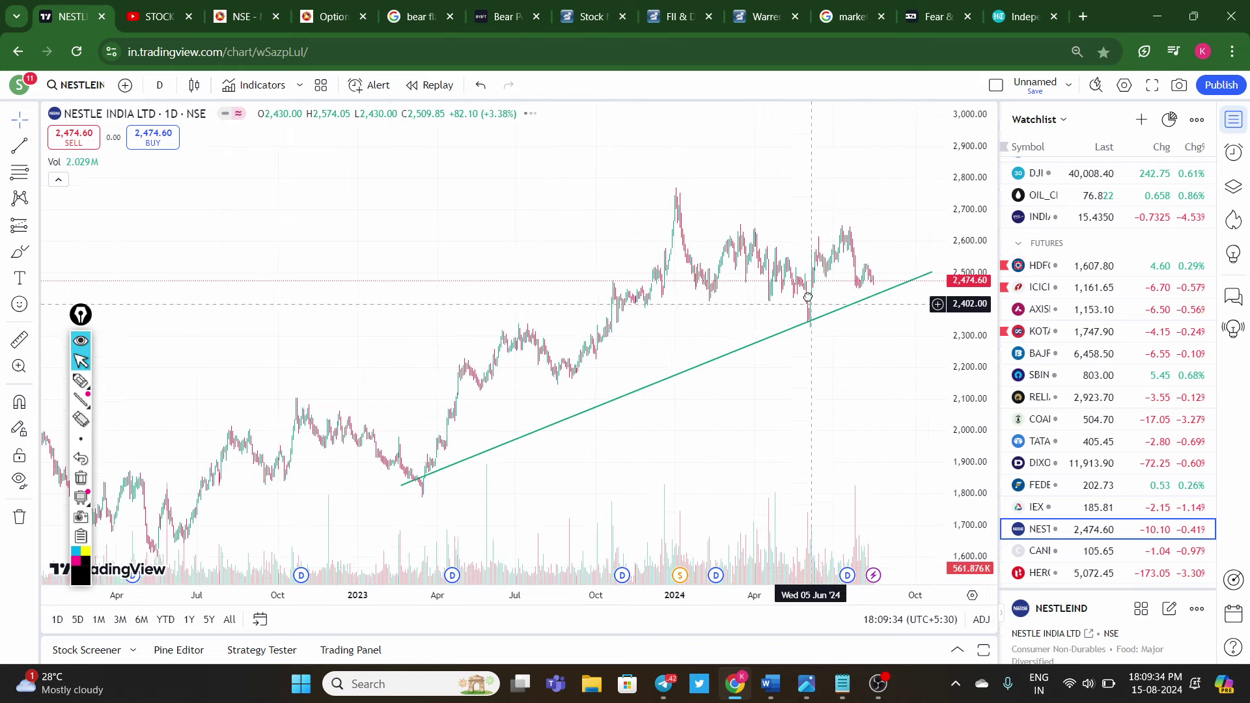
scroll(552, 264, "up", 3)
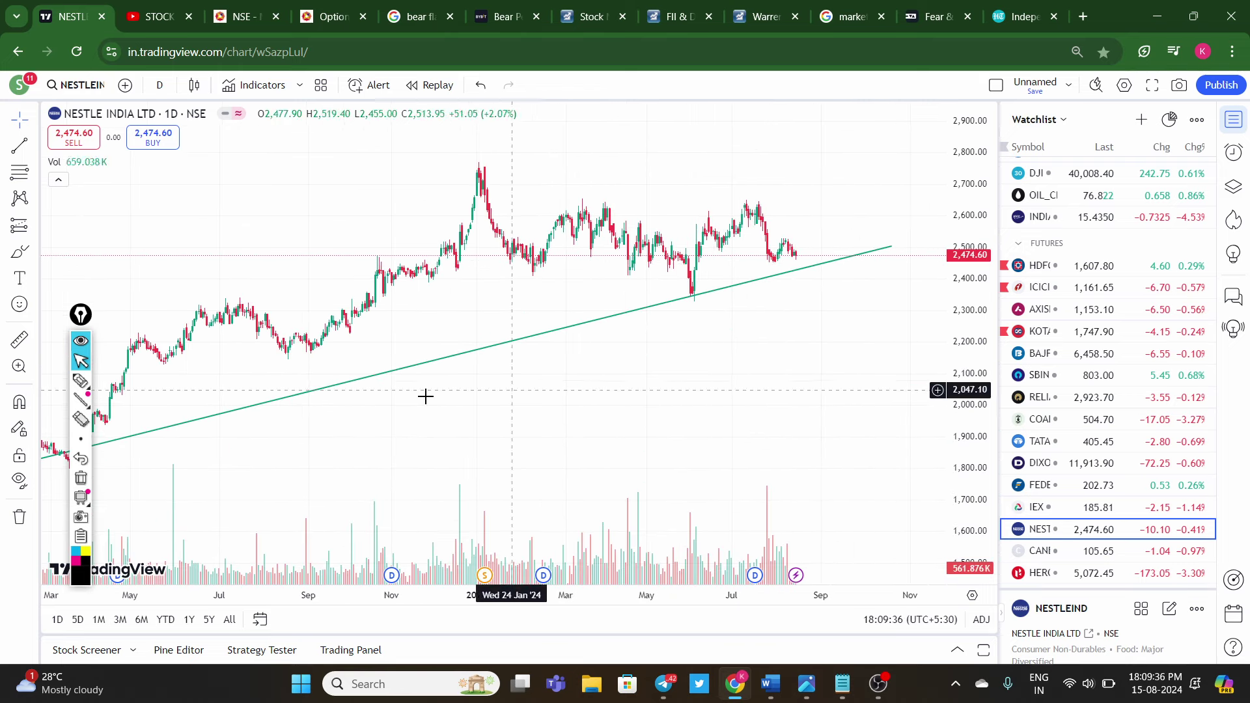
Step: Box the sideways range and circle the March–August volume bars, then erase and leave drawing mode
left_click(80, 380)
left_click_drag(529, 209, 776, 209)
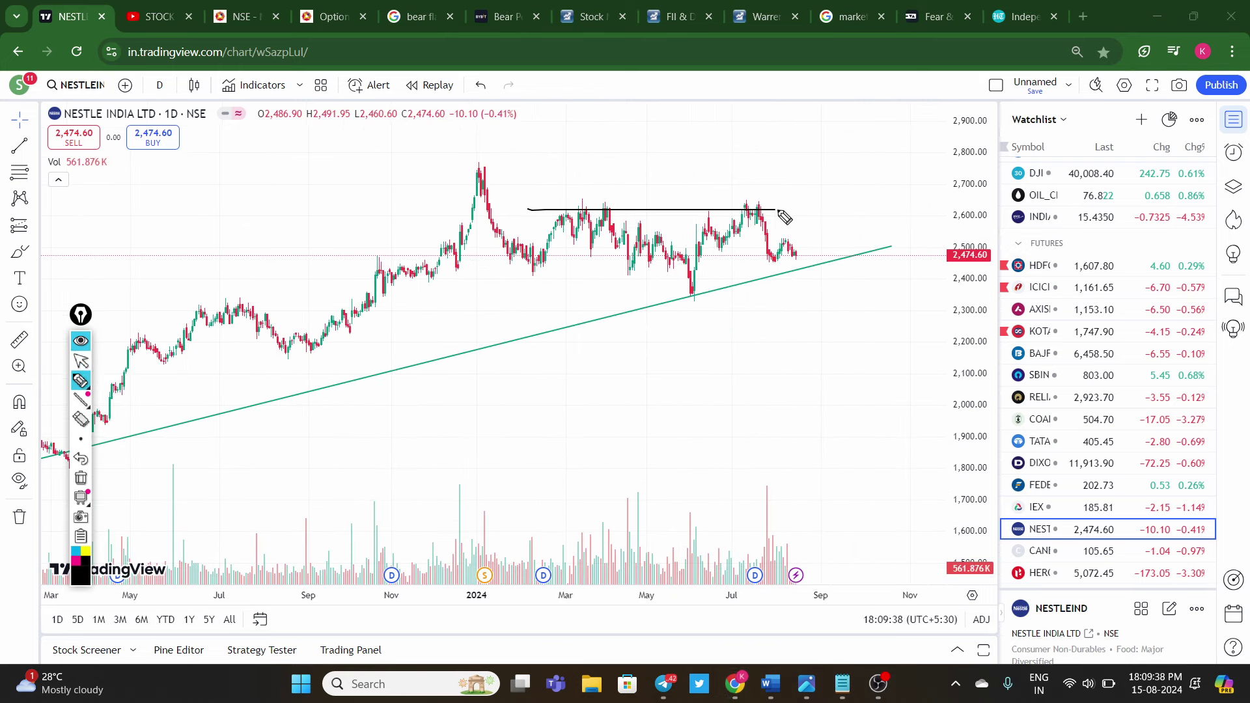
left_click_drag(843, 255, 597, 267)
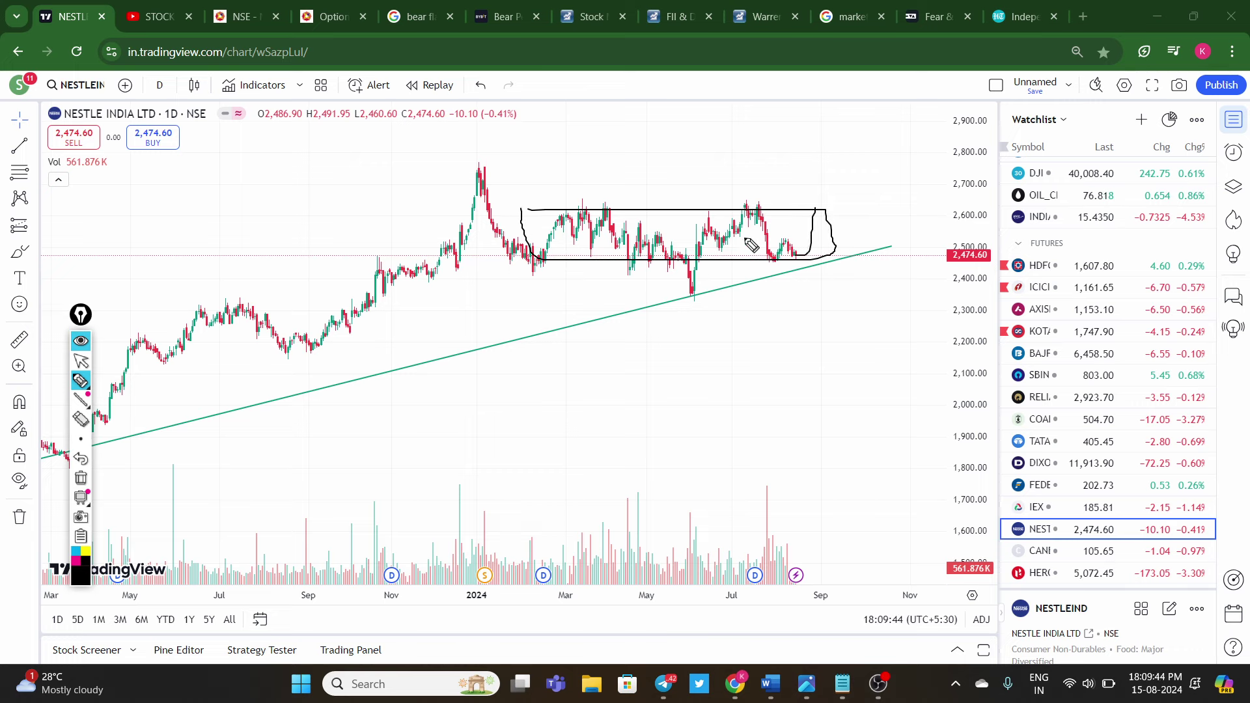
mouse_move(542, 586)
left_mouse_down()
mouse_move(738, 563)
mouse_move(576, 559)
left_mouse_up()
left_click_drag(813, 267, 830, 204)
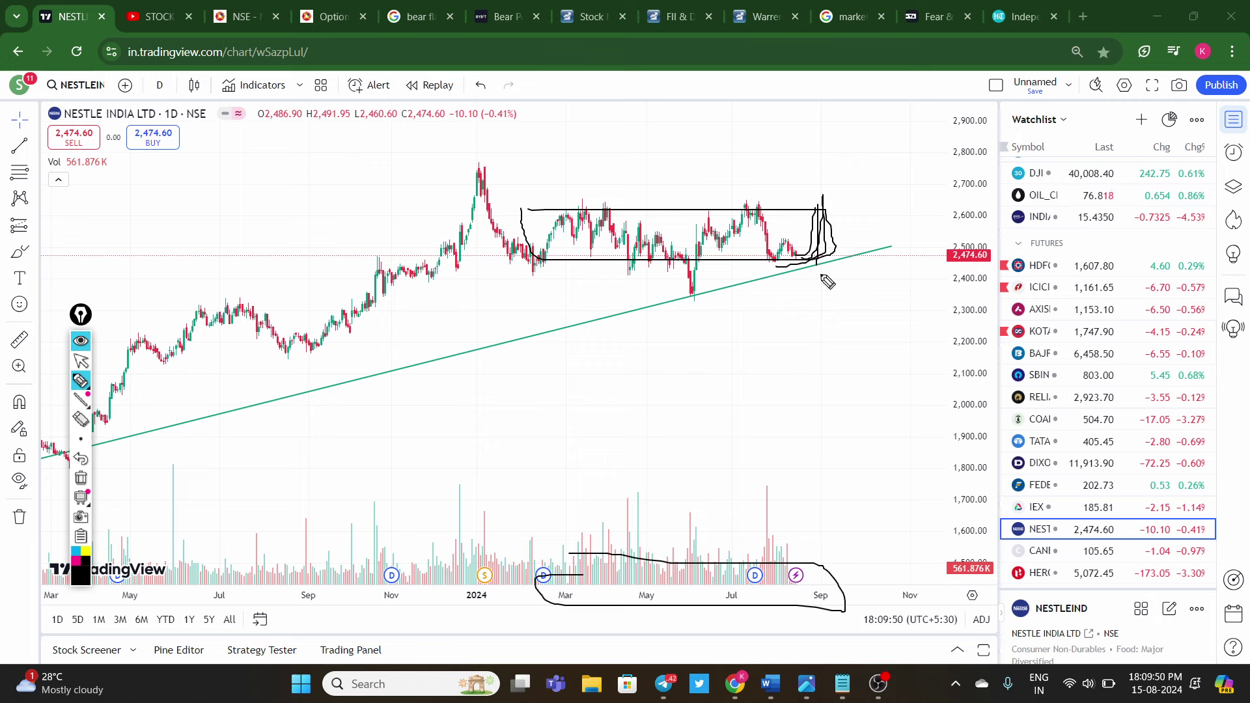
left_click(80, 478)
left_click(79, 362)
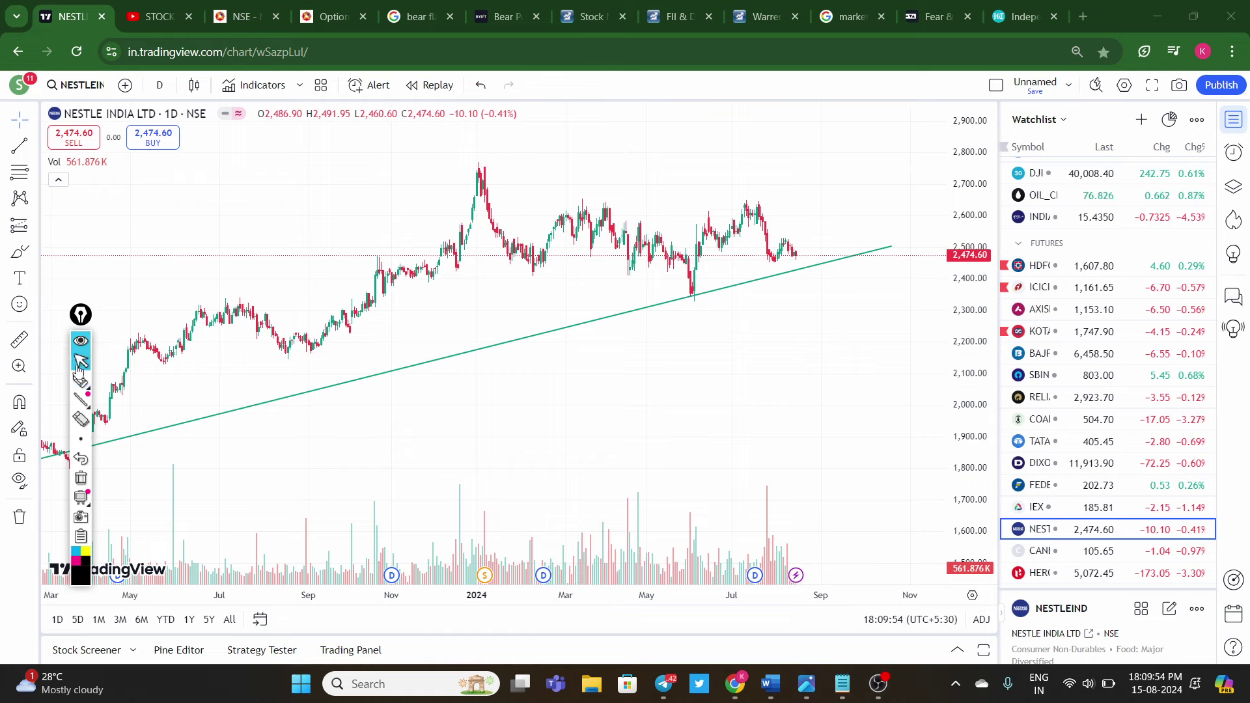
scroll(1027, 176, "up", 2)
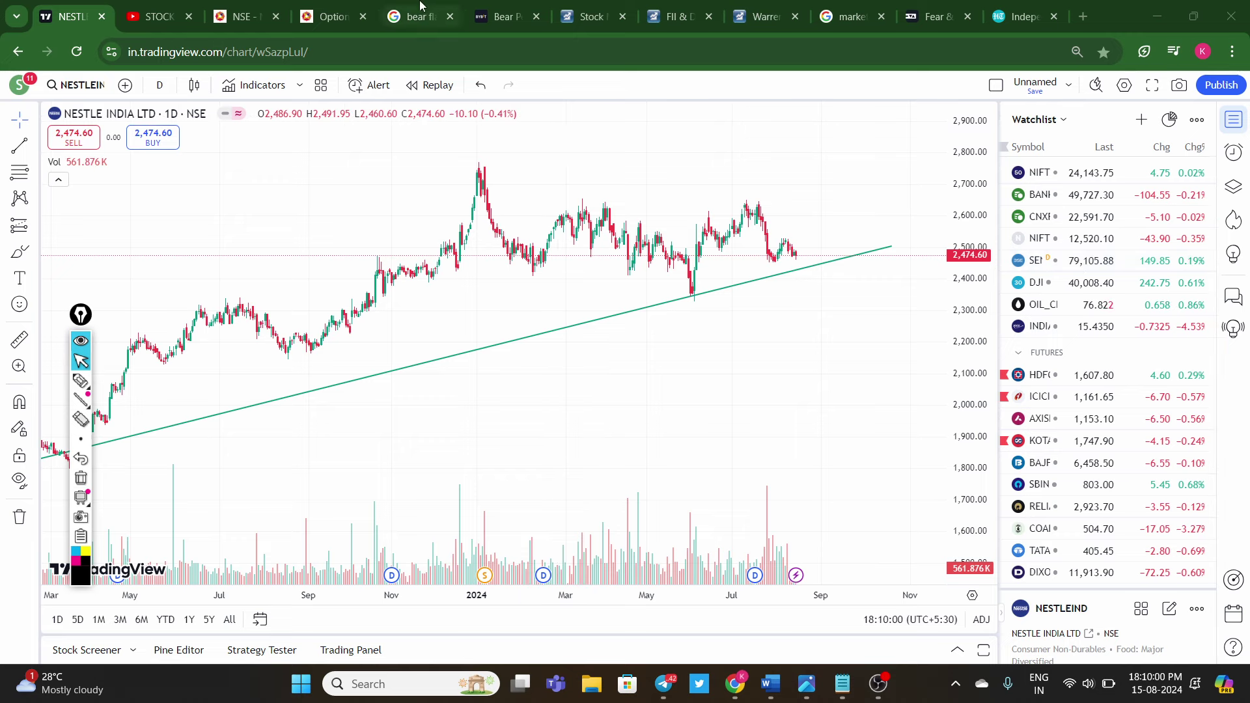
Step: Review and close YouTube's notifications, then shrink the browser to sit beside Telegram
left_click(157, 18)
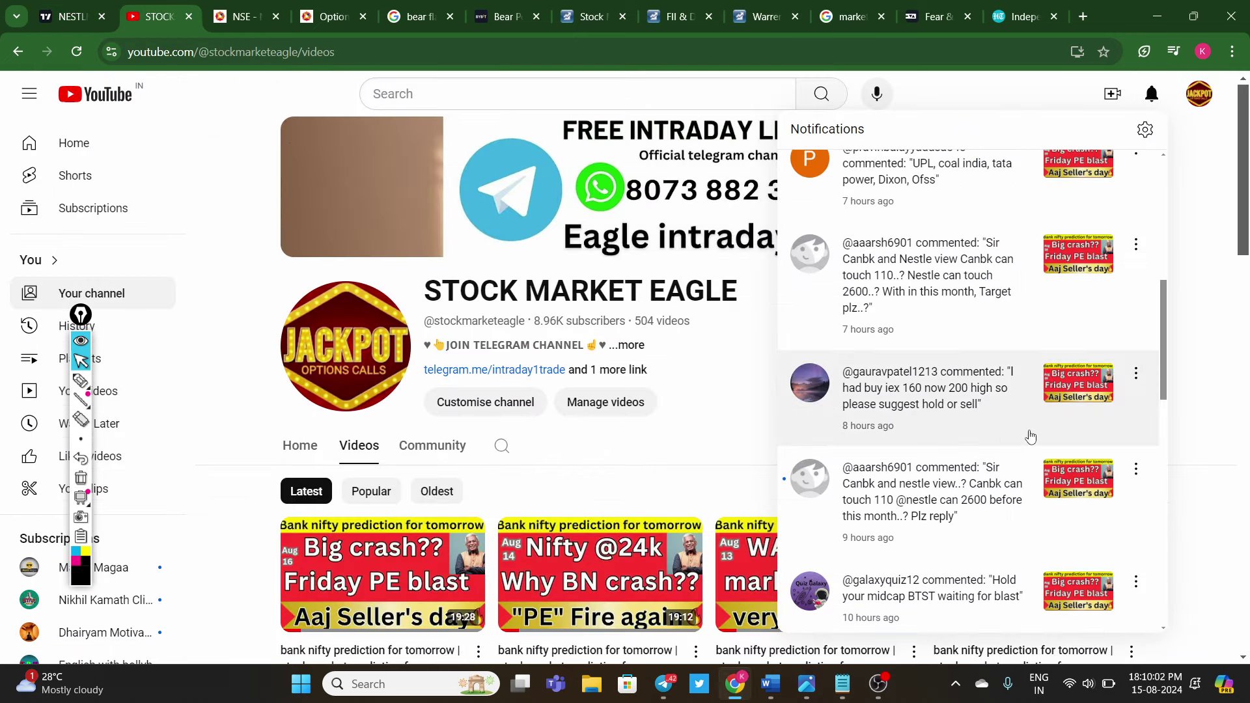
scroll(1031, 436, "down", 5)
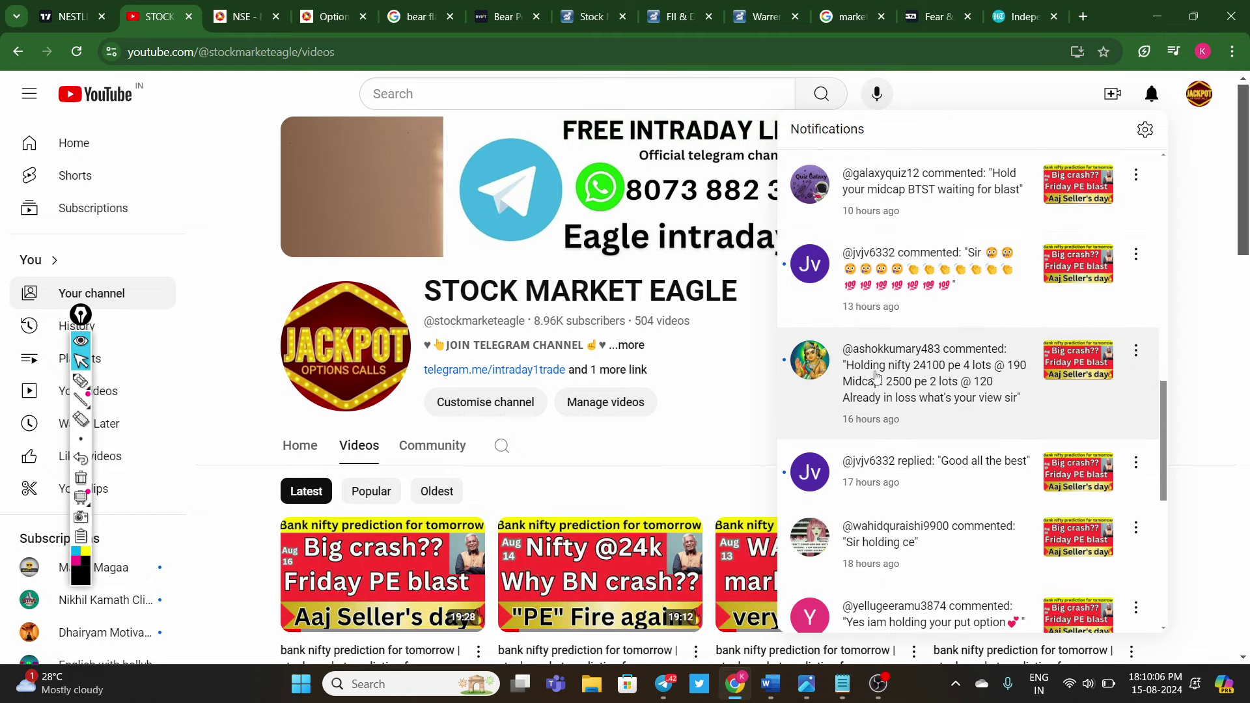
scroll(888, 417, "down", 2)
scroll(1102, 173, "up", 6)
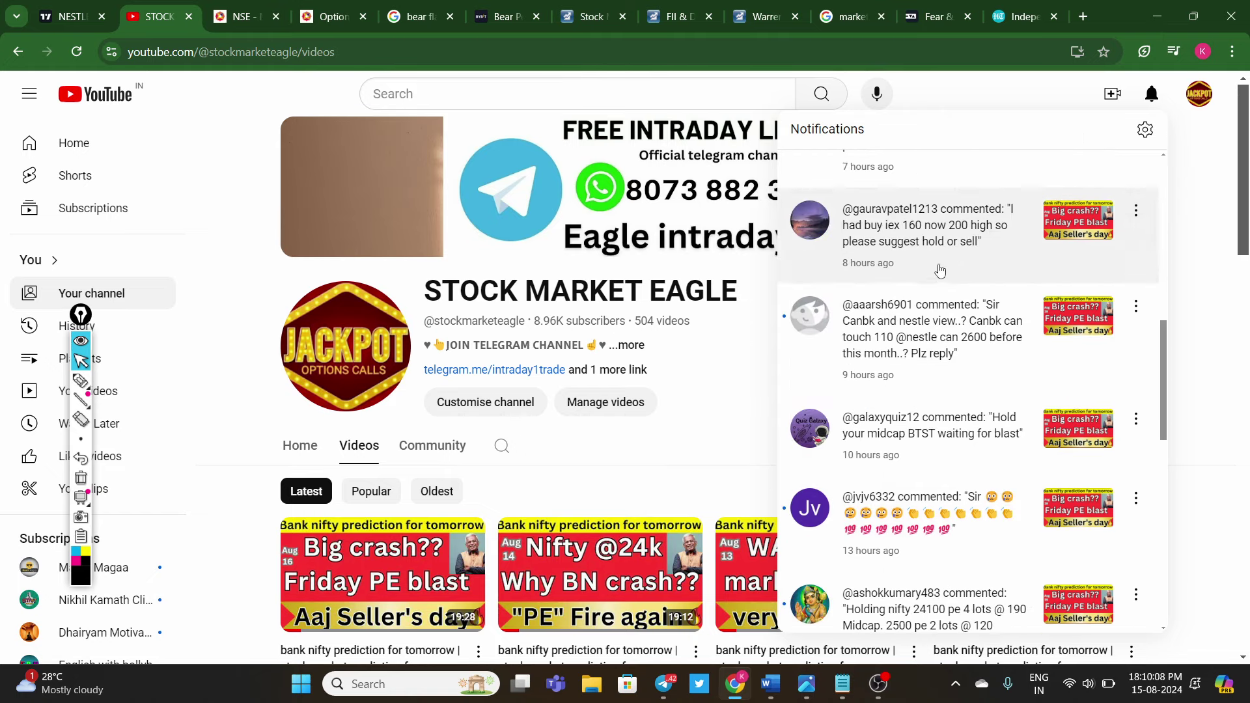
scroll(1130, 271, "up", 6)
left_click(696, 407)
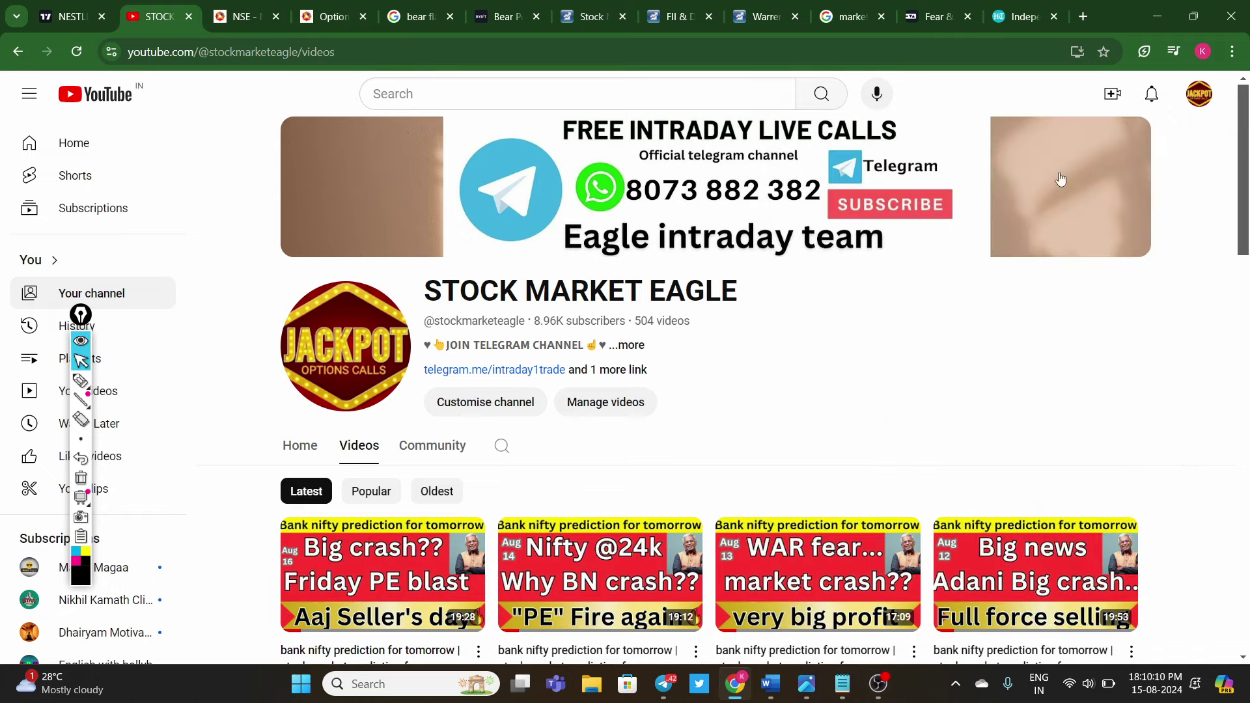
left_click(1190, 15)
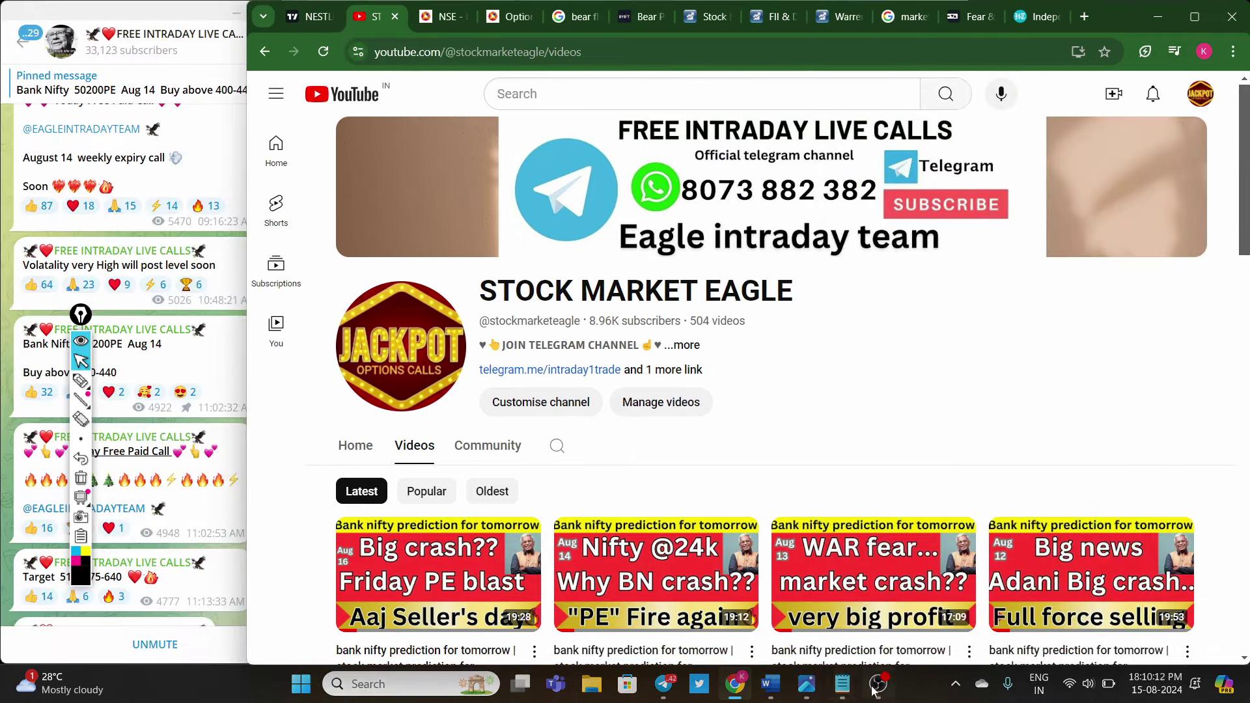
left_click(833, 692)
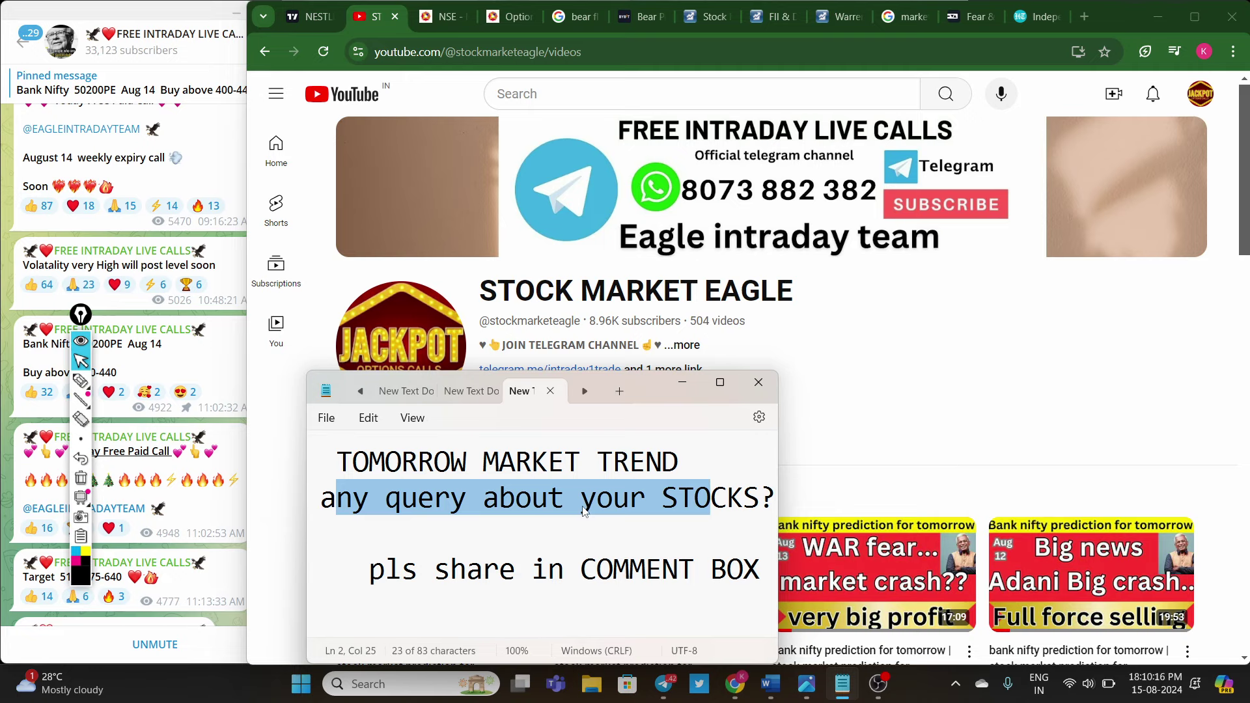
Step: Hide the Notepad note and bring up Tickertape's Market Mood Index at 15.34, Extreme Fear
left_click(1031, 366)
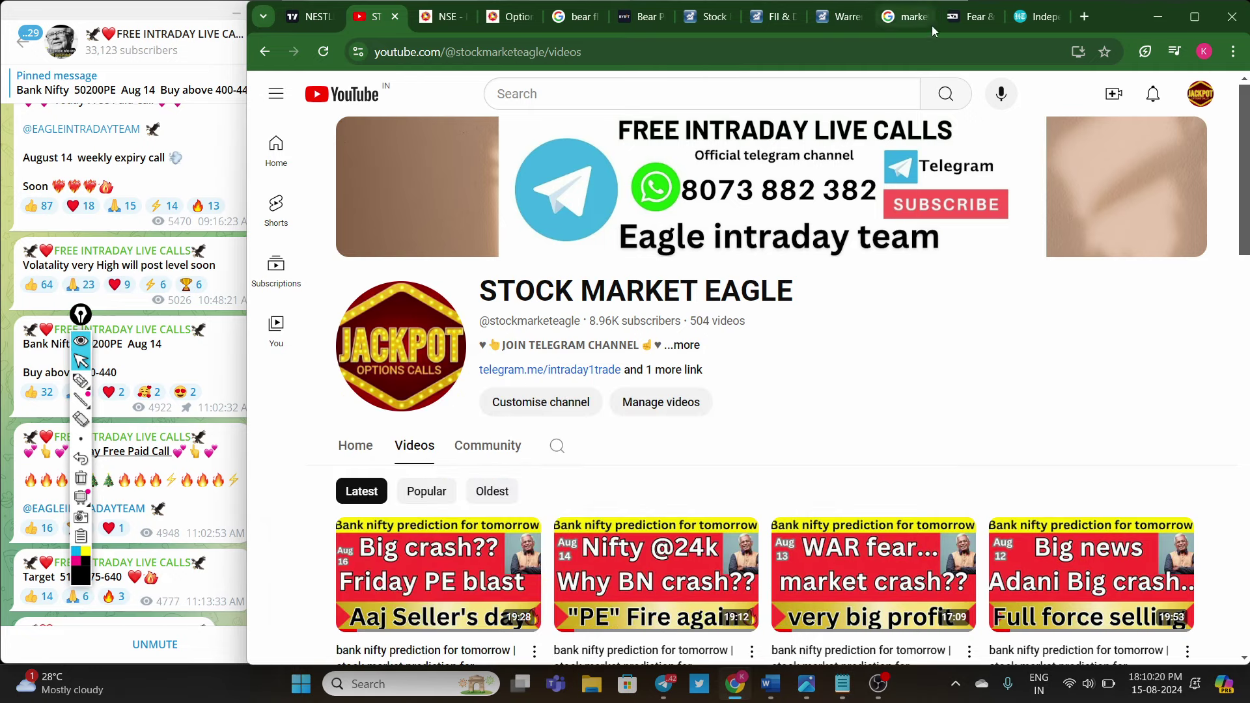
left_click(958, 17)
mouse_move(677, 437)
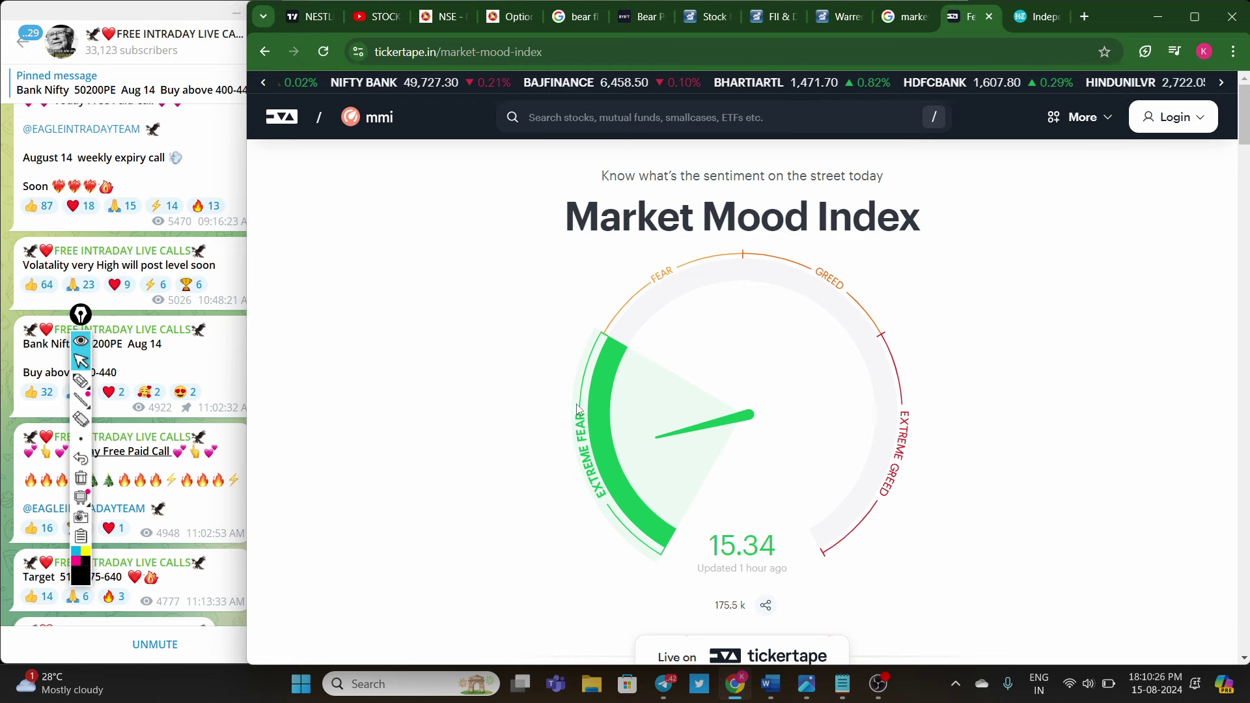
Step: Open the Moneycontrol article on Berkshire's record $277 billion cash pile and highlight its headline
left_click(845, 17)
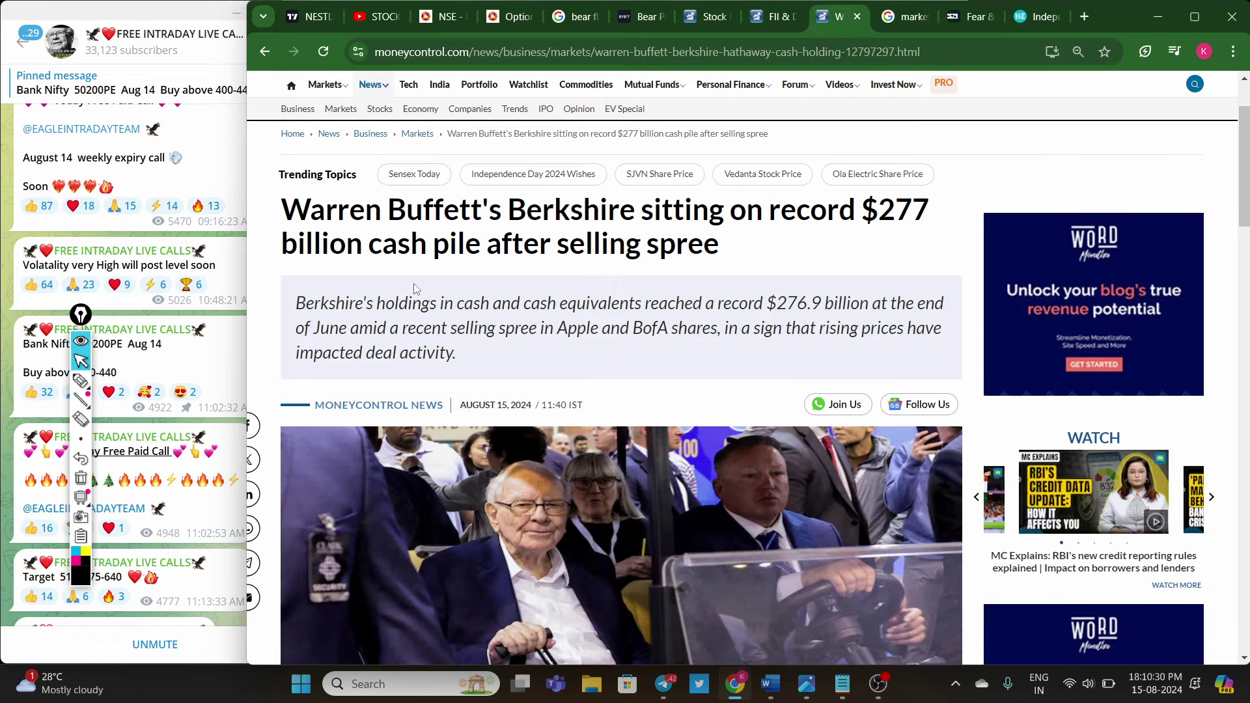
left_click_drag(483, 209, 914, 214)
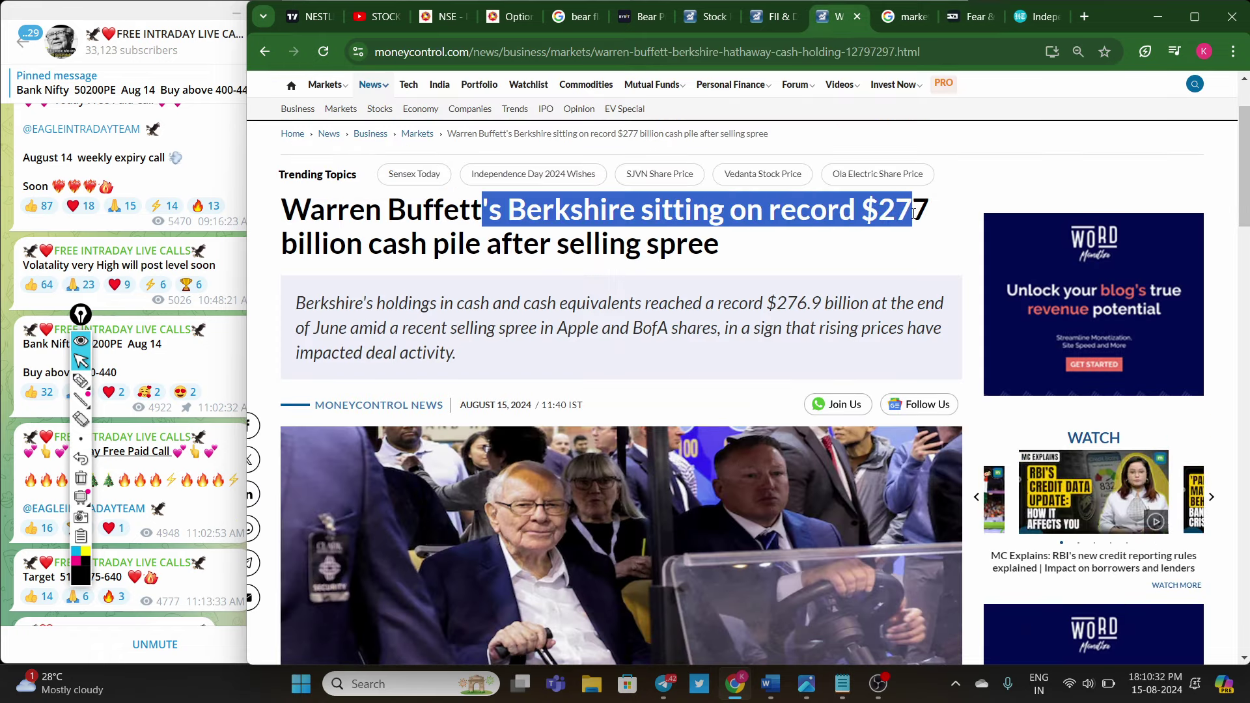
left_click_drag(306, 244, 451, 241)
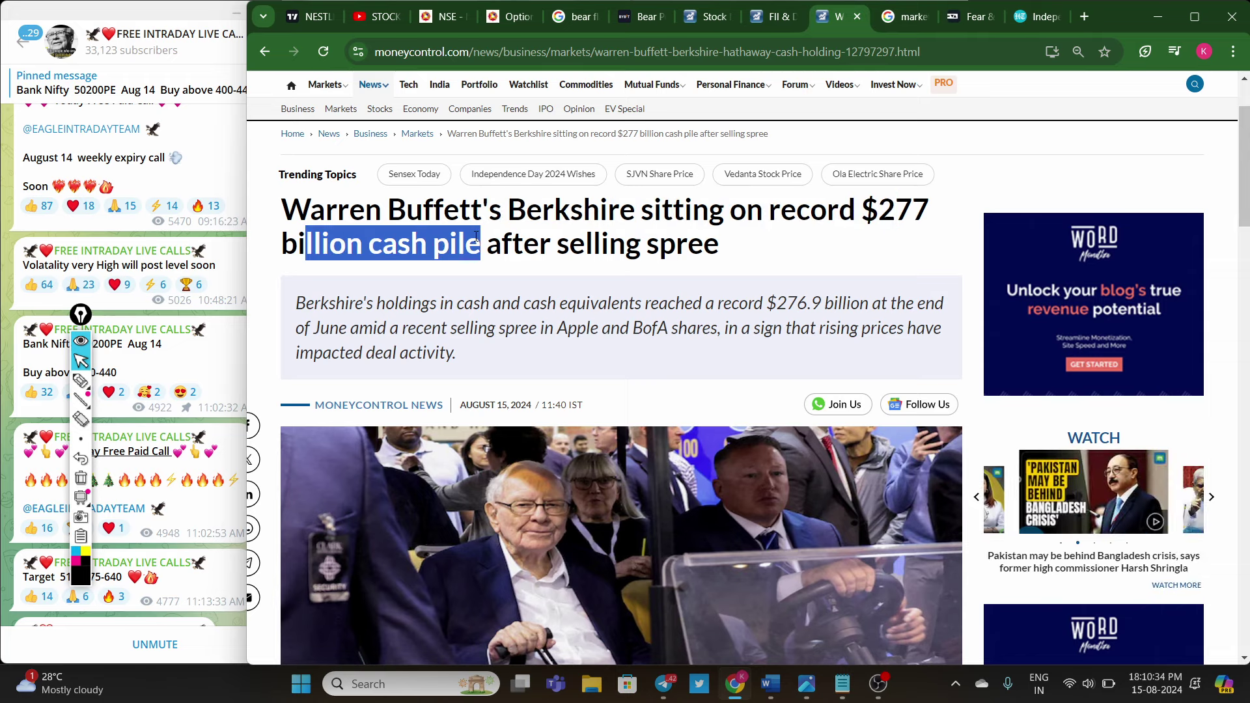
scroll(597, 308, "down", 1)
Step: Clear the highlight, read further down, then return to TradingView and switch the chart to NIFTY
left_click(694, 296)
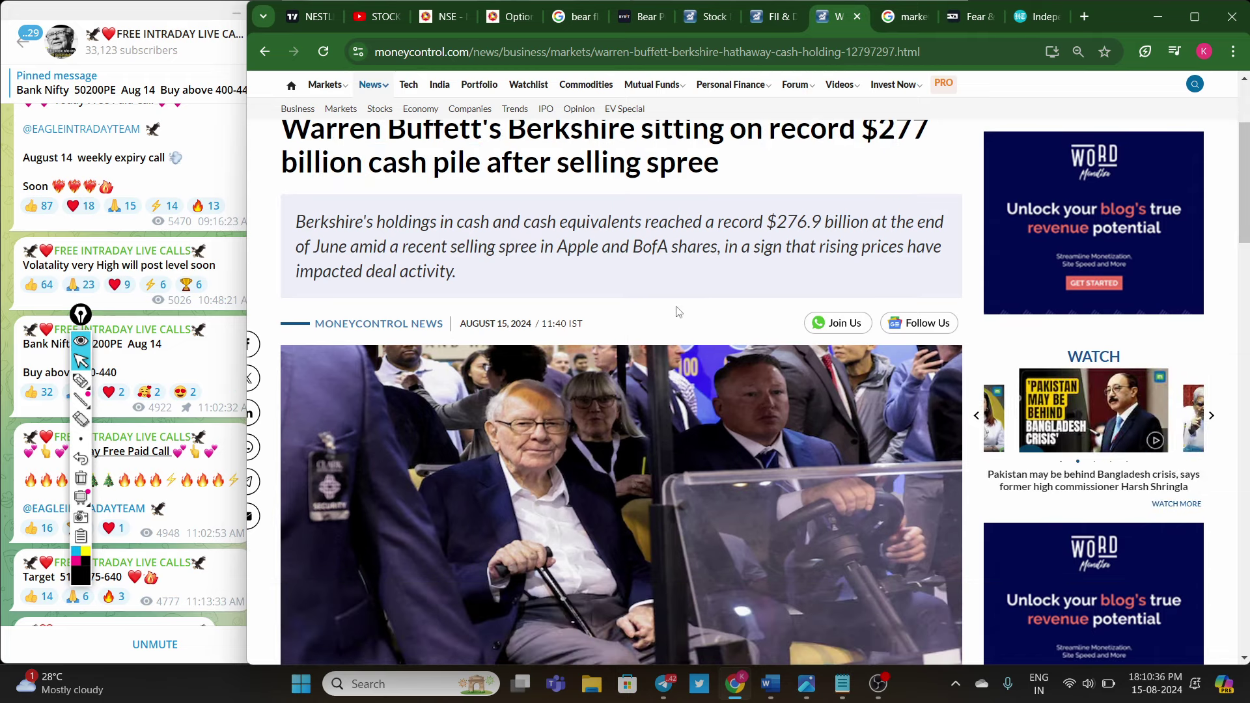
scroll(689, 329, "down", 2)
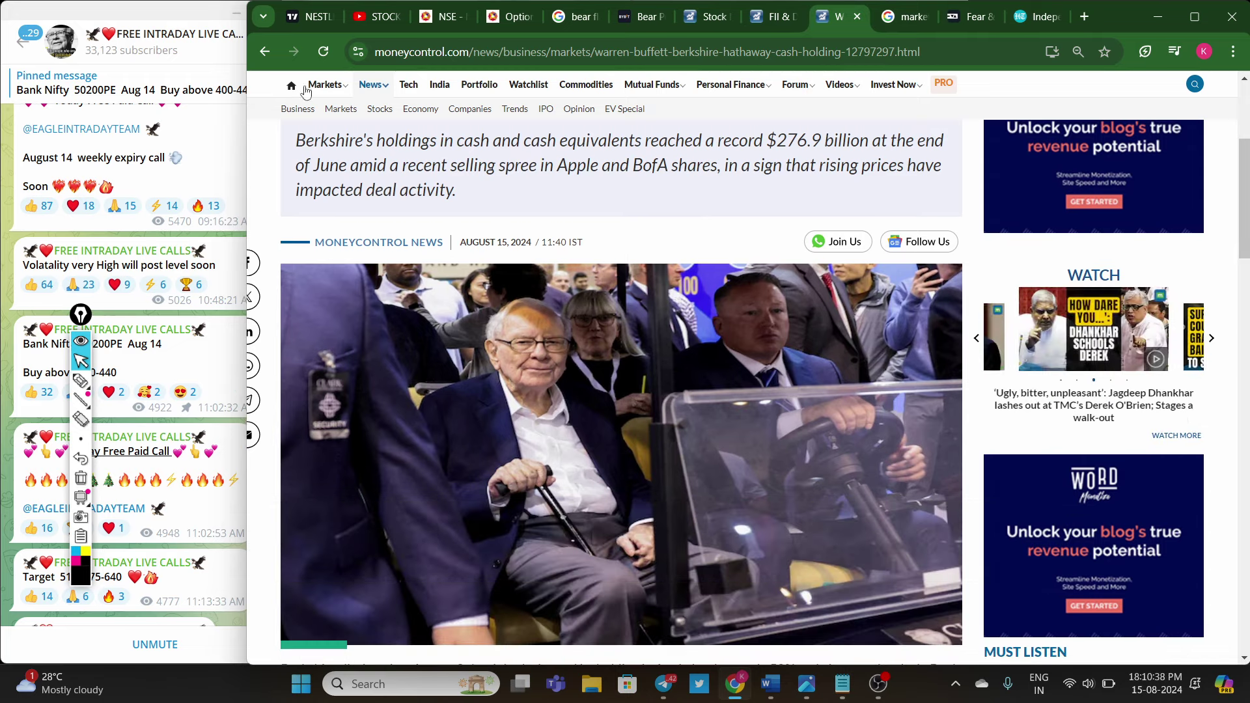
left_click(306, 17)
left_click(1042, 191)
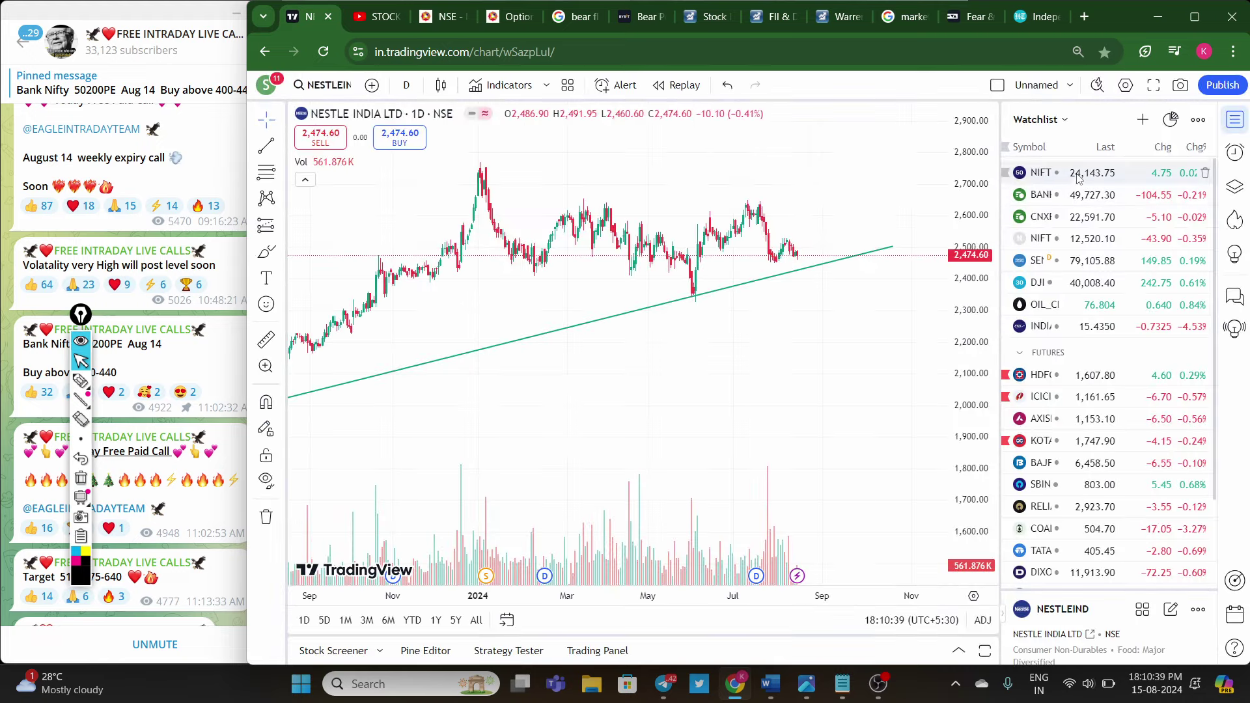
Step: Hide the watchlist and zoom the Nifty 50 daily chart onto recent months' candles
left_click(1235, 120)
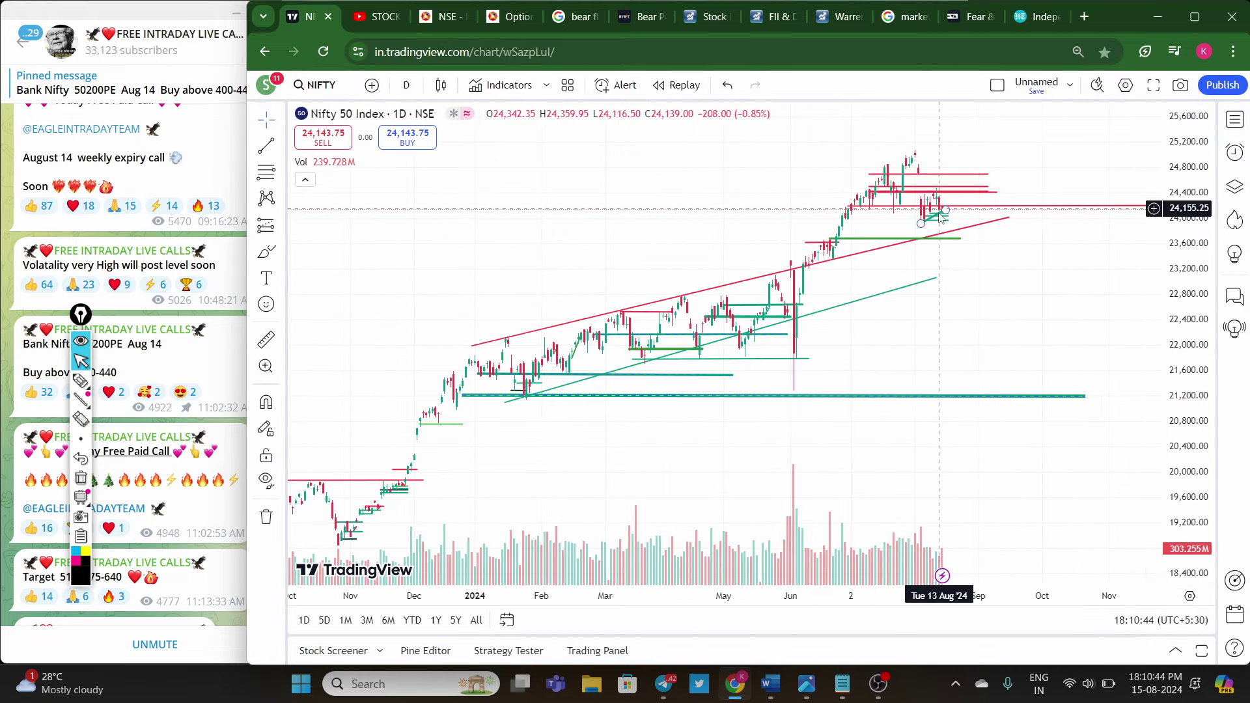
scroll(923, 289, "up", 2)
left_click_drag(923, 289, 1100, 450)
scroll(965, 449, "up", 2)
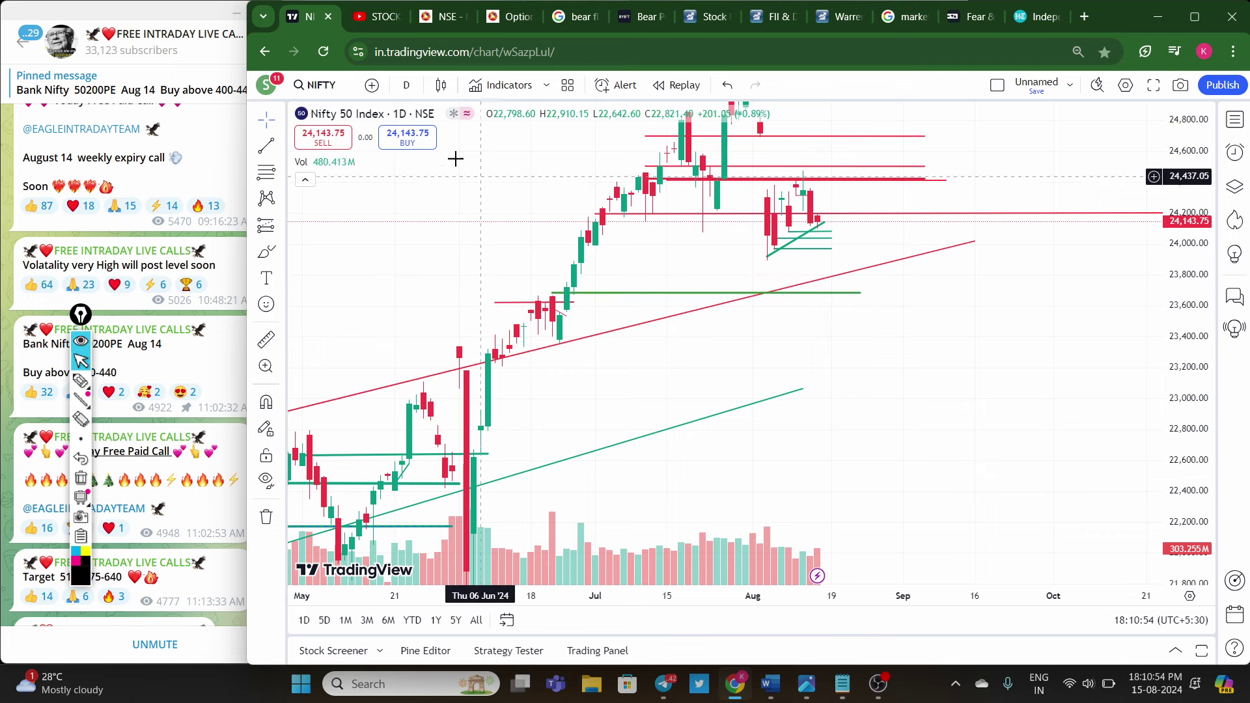
Step: Bring Telegram forward and jump to the latest channel posts, including the Independence Day wishes
left_click(238, 456)
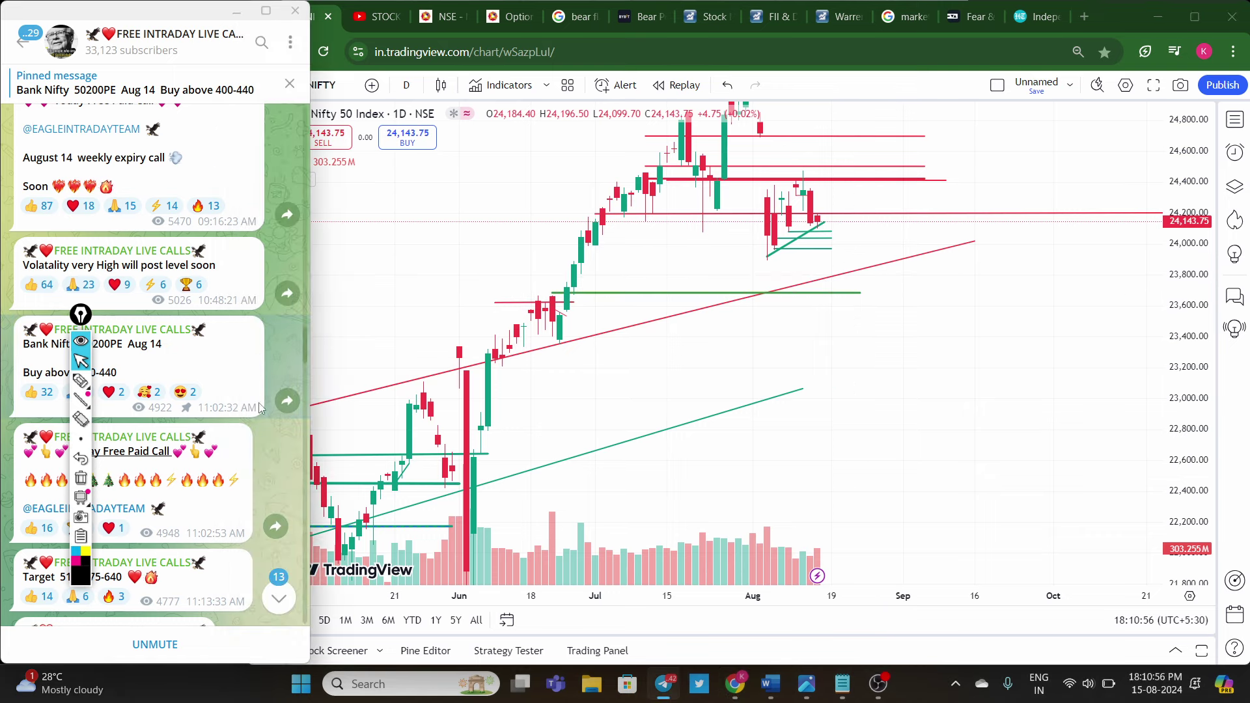
left_click(280, 598)
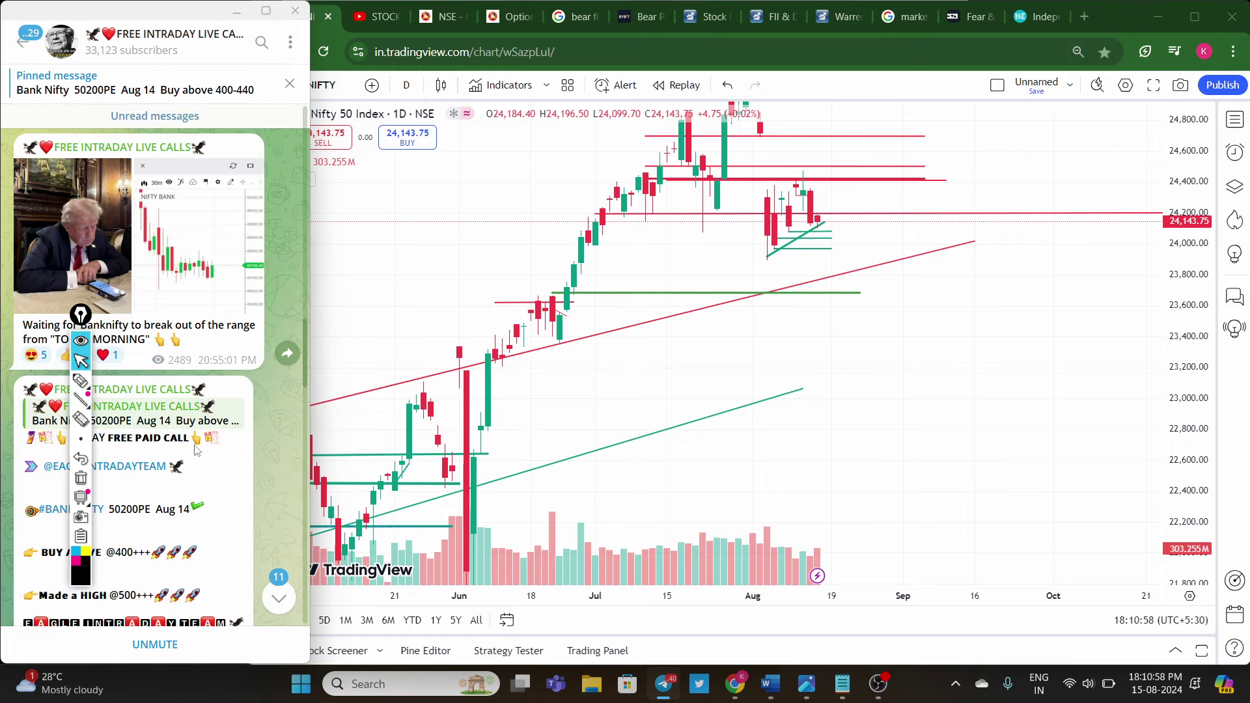
left_click(277, 599)
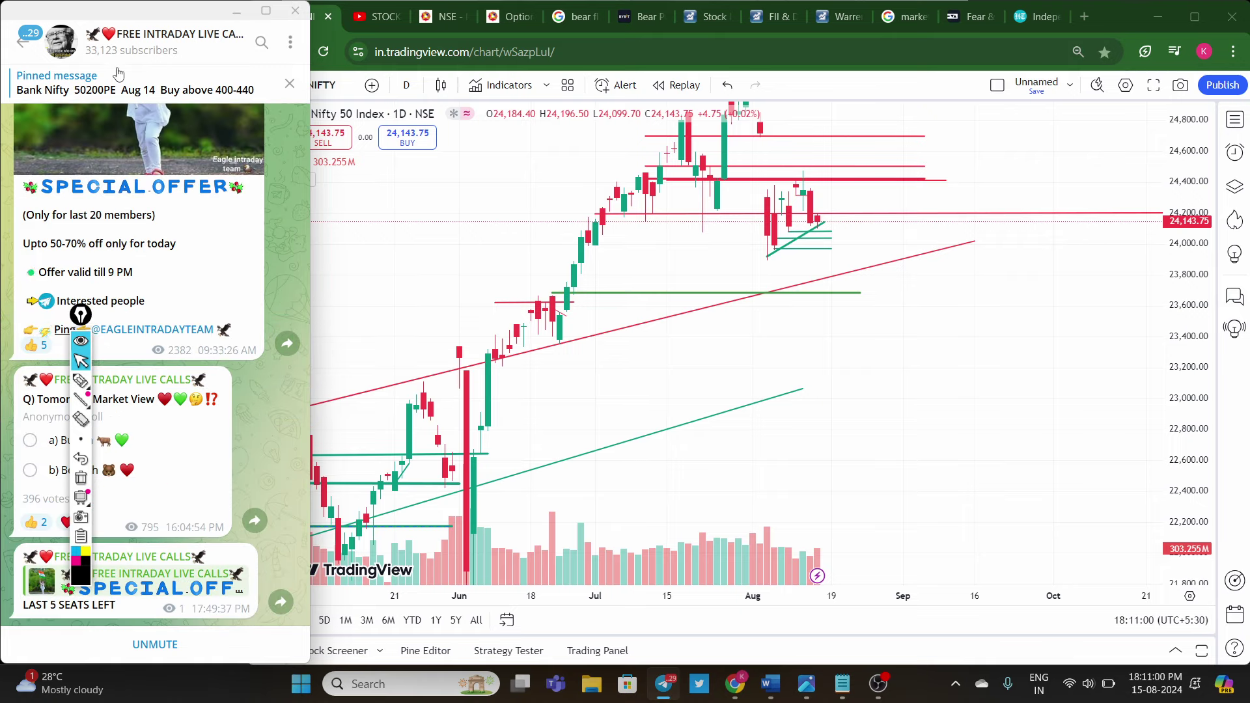
left_click_drag(81, 314, 253, 321)
scroll(162, 285, "up", 8)
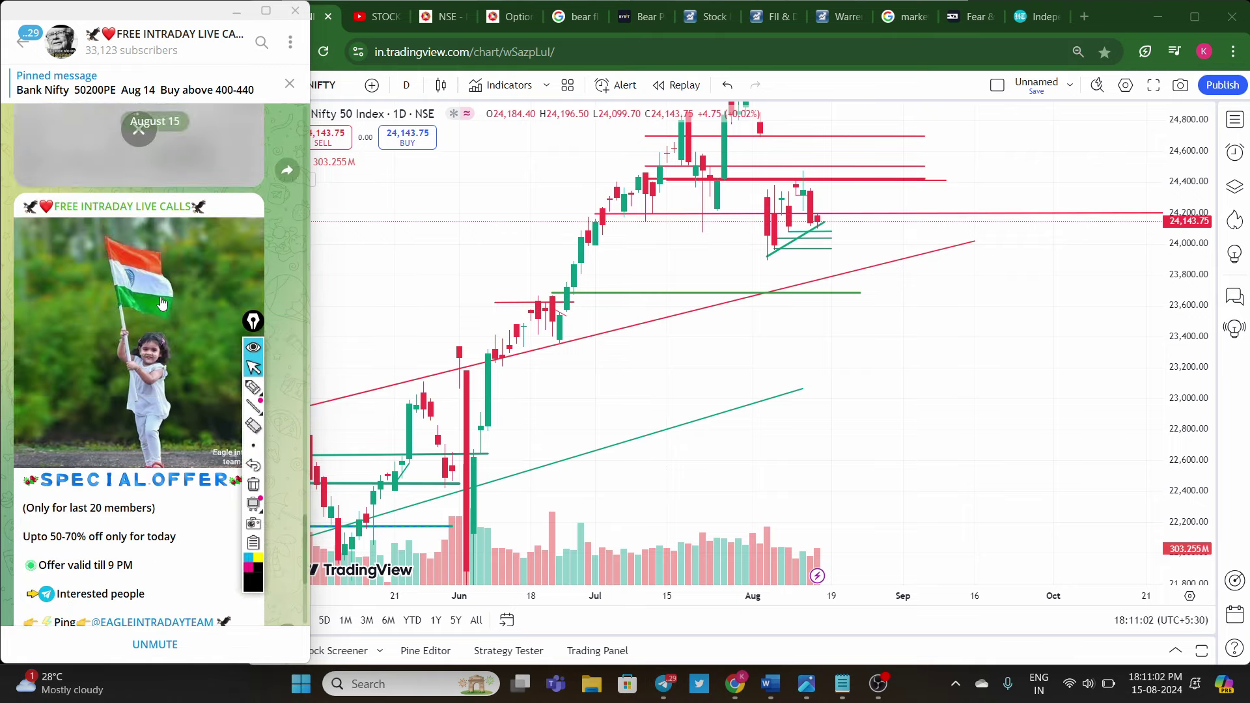
scroll(162, 284, "down", 5)
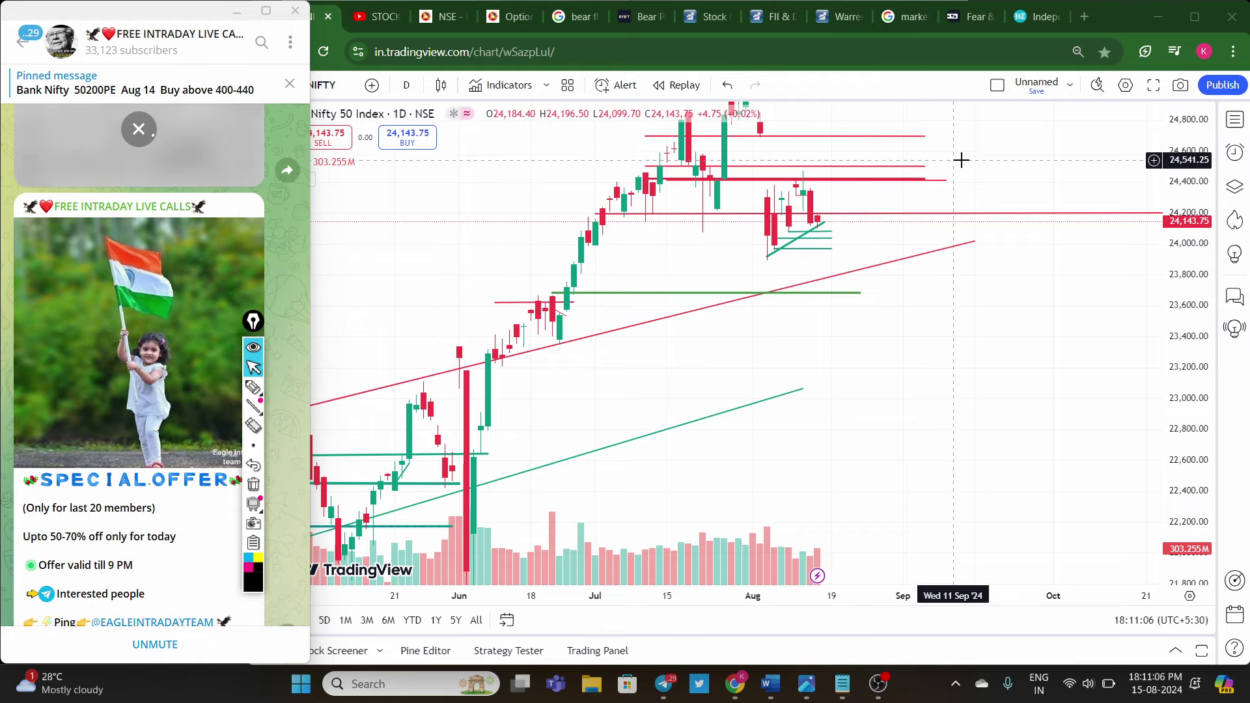
Step: Check Hindustan Times' Independence Day live updates, then return to the Nifty 50 chart
left_click(1017, 25)
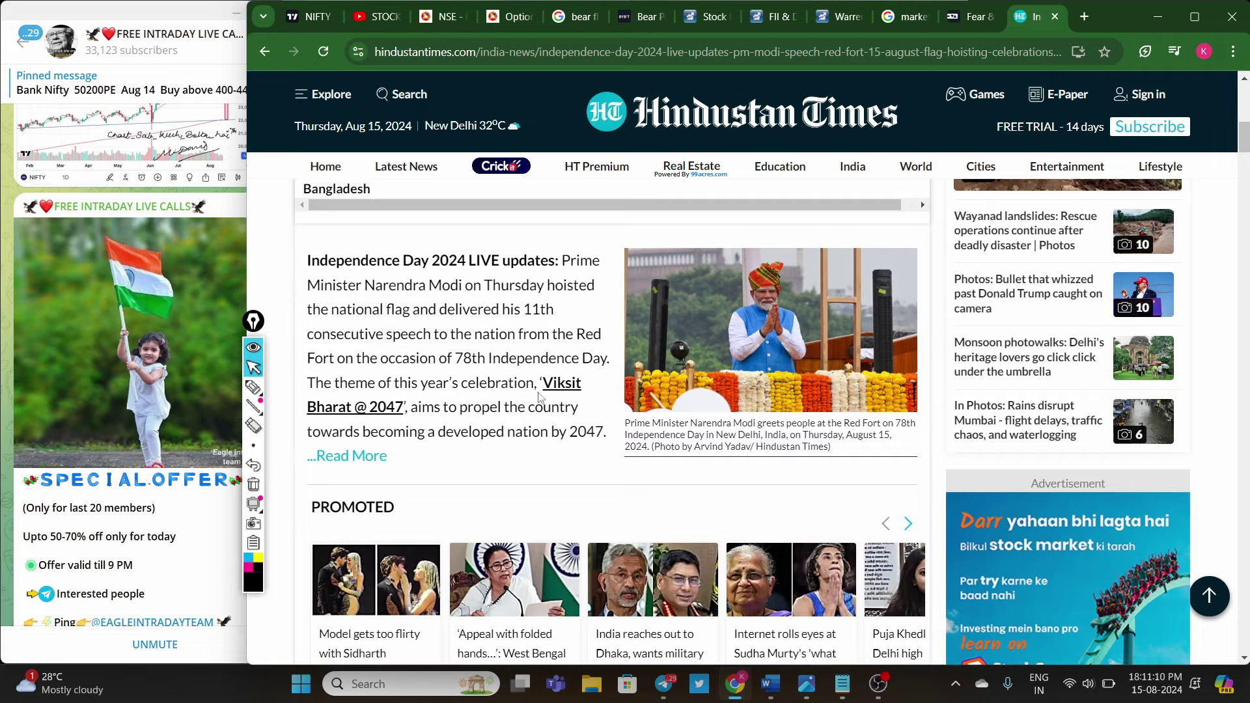
scroll(539, 399, "up", 7)
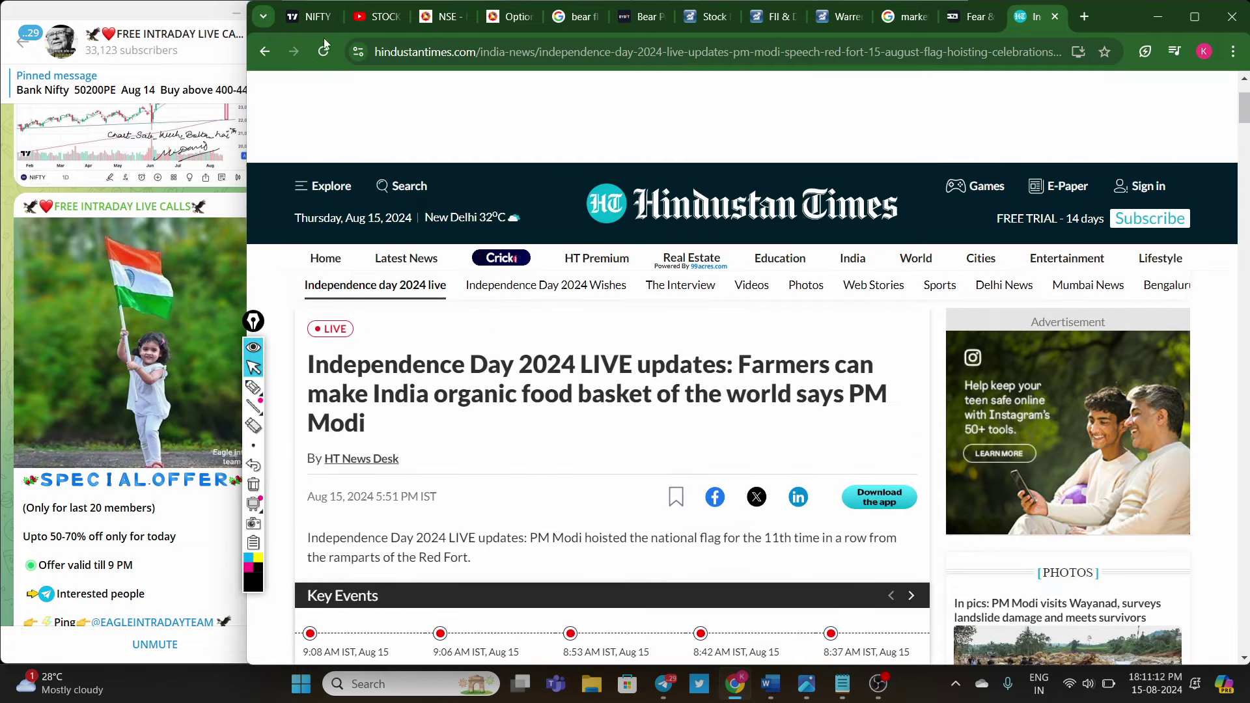
key("ctrl+Tab")
scroll(138, 279, "up", 3)
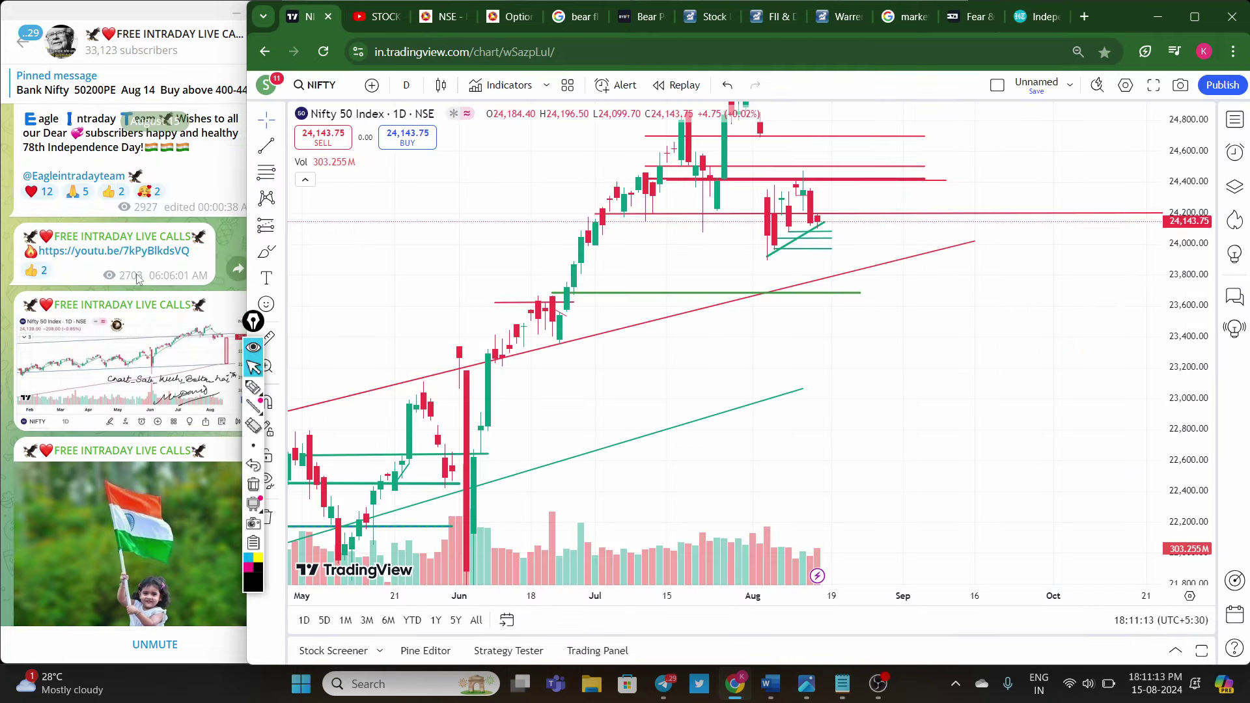
Step: View the posted chart image full-size, then scroll up to the 14 August call results
left_click(122, 400)
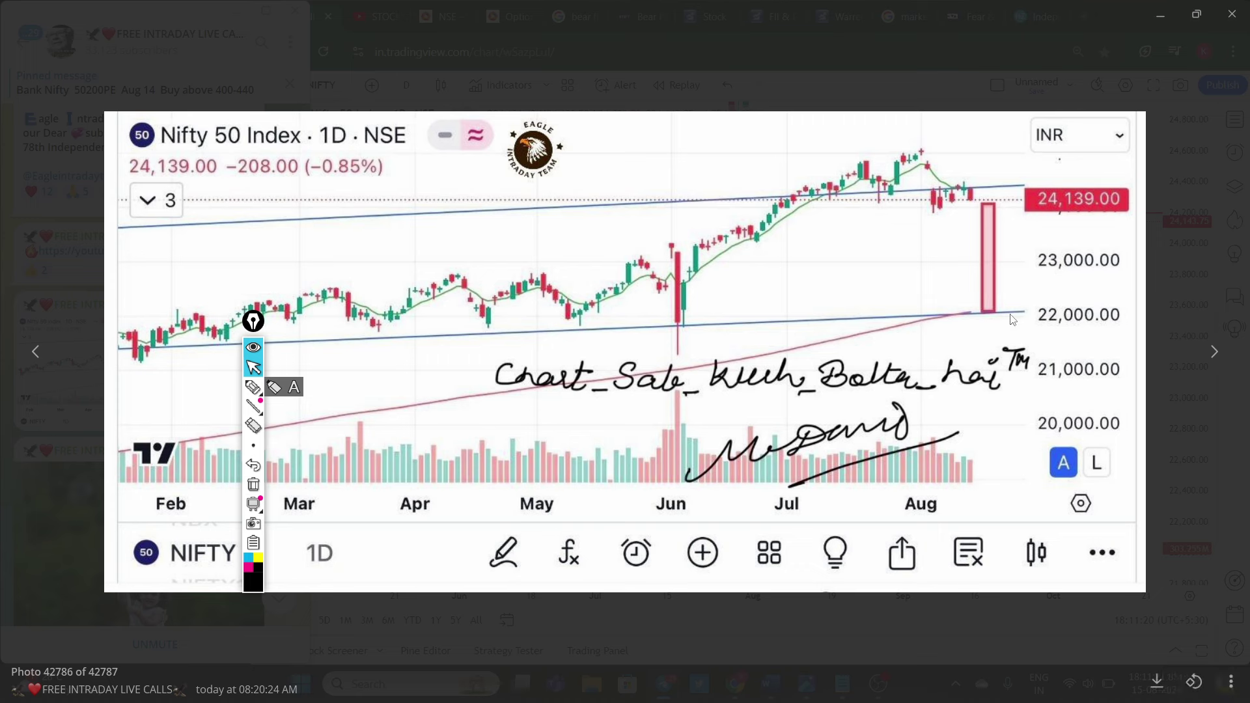
left_click(1233, 15)
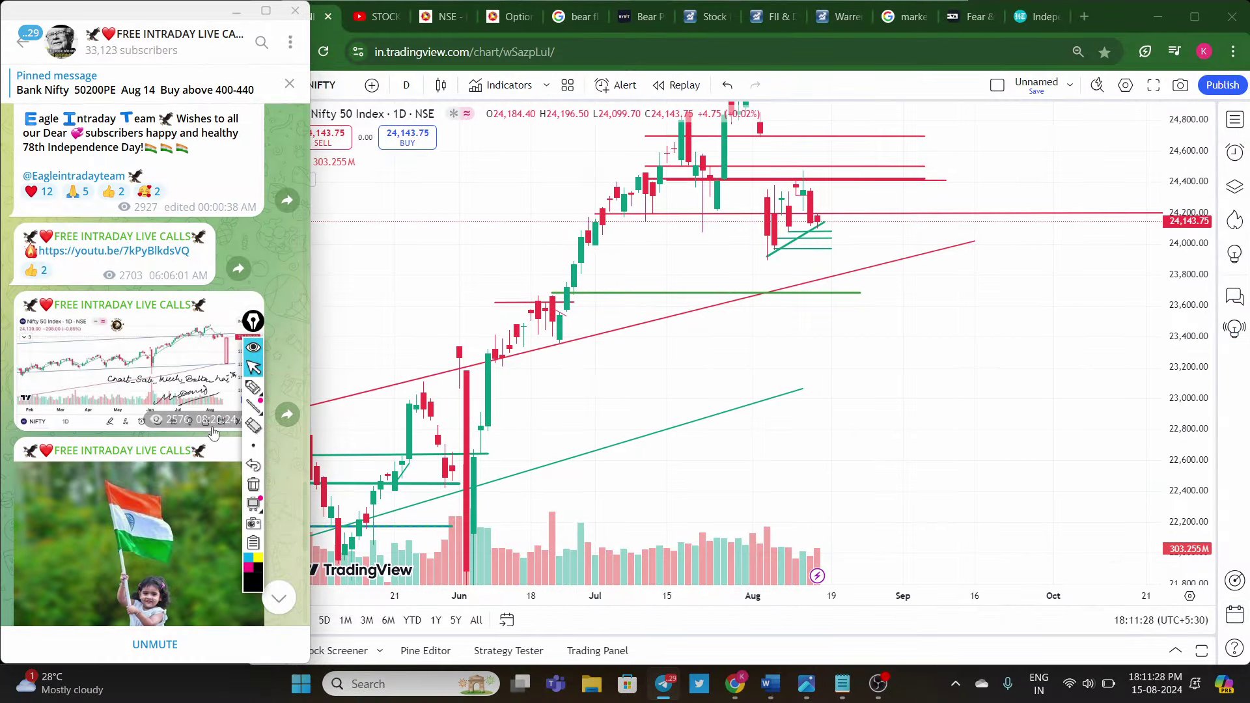
scroll(166, 335, "up", 4)
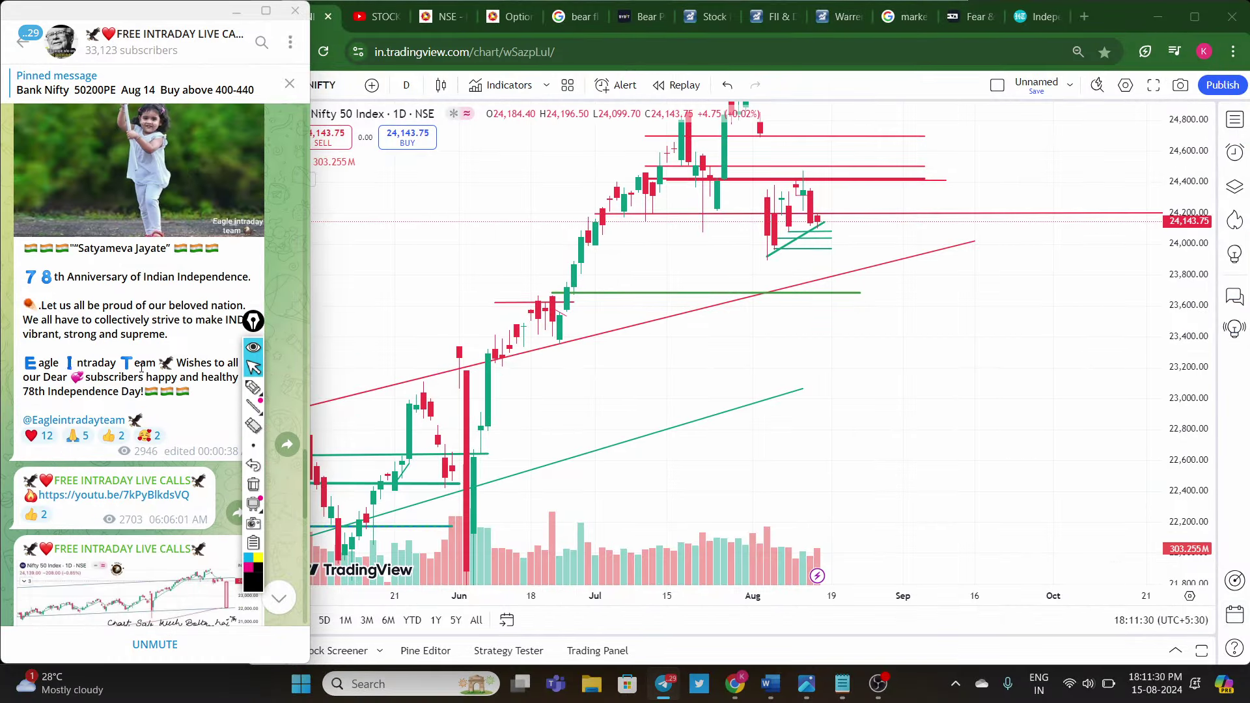
scroll(139, 195, "up", 5)
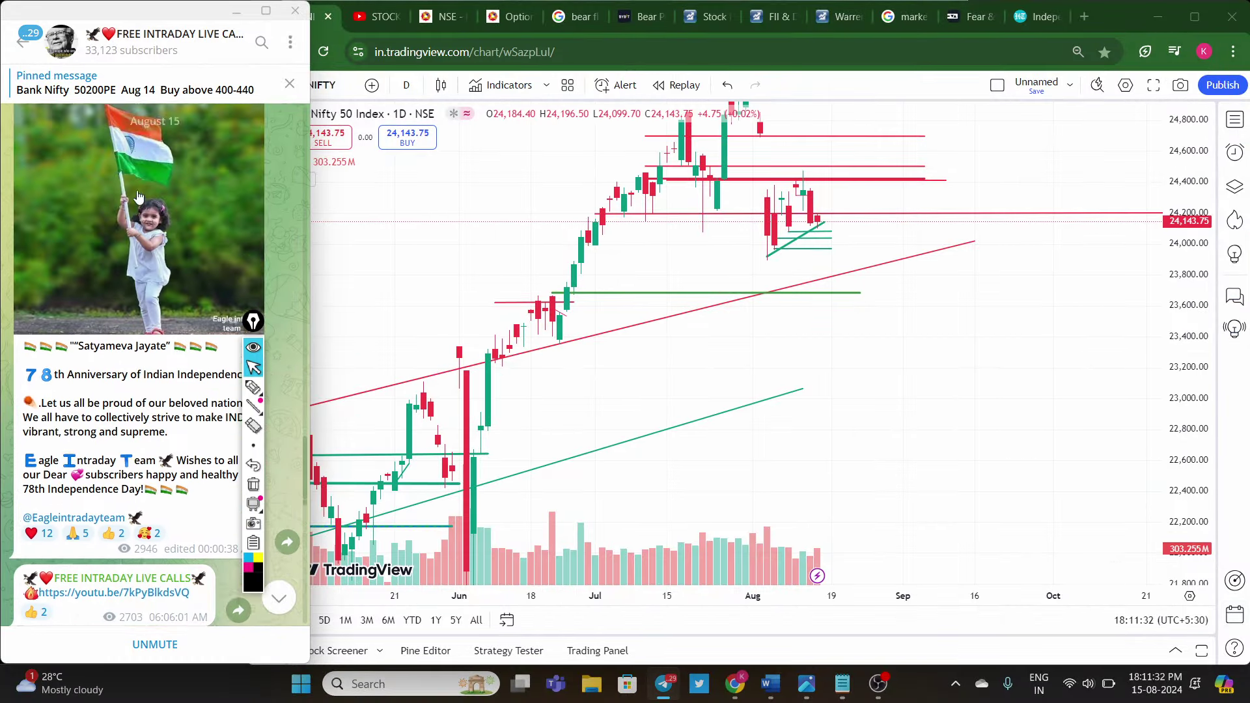
scroll(140, 195, "up", 10)
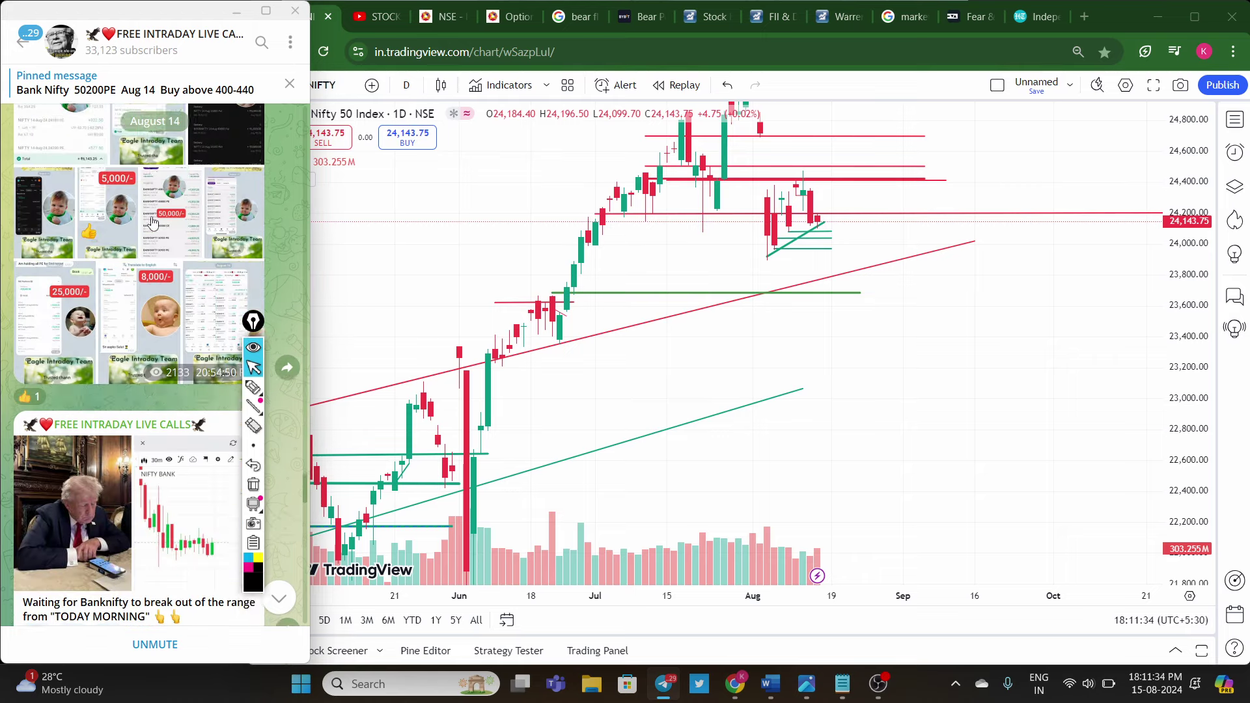
scroll(152, 222, "up", 10)
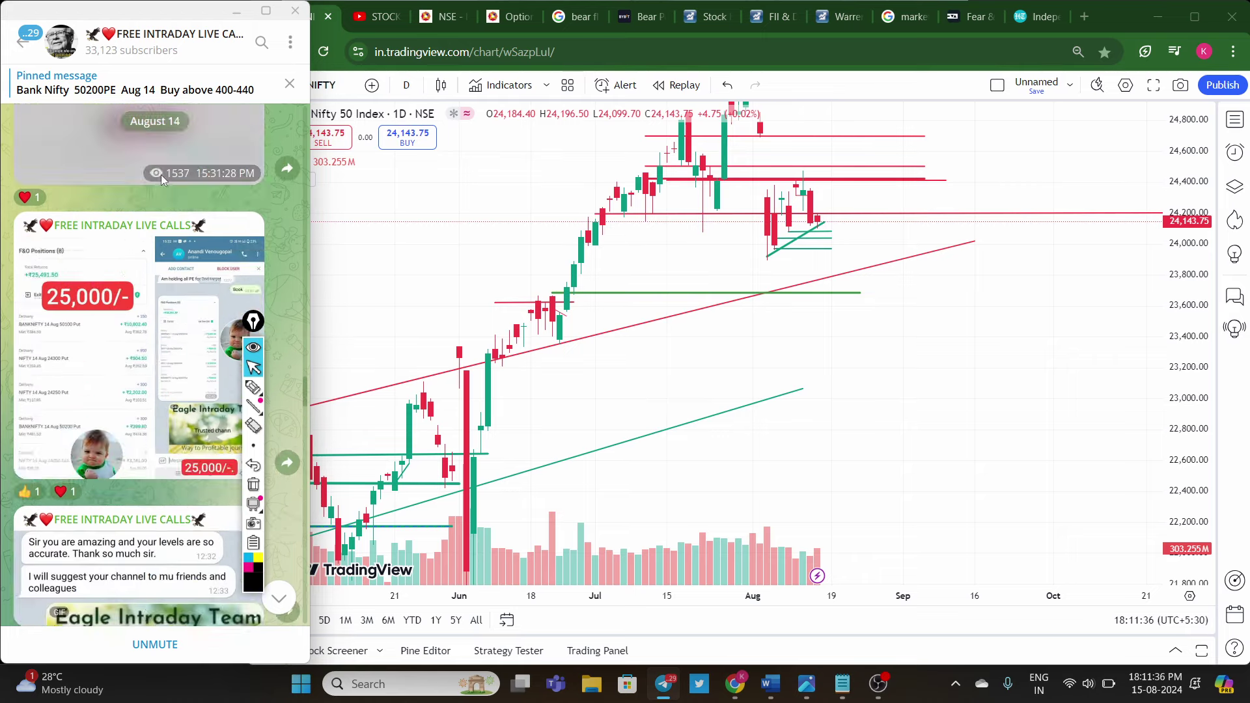
scroll(158, 181, "up", 5)
scroll(155, 183, "up", 10)
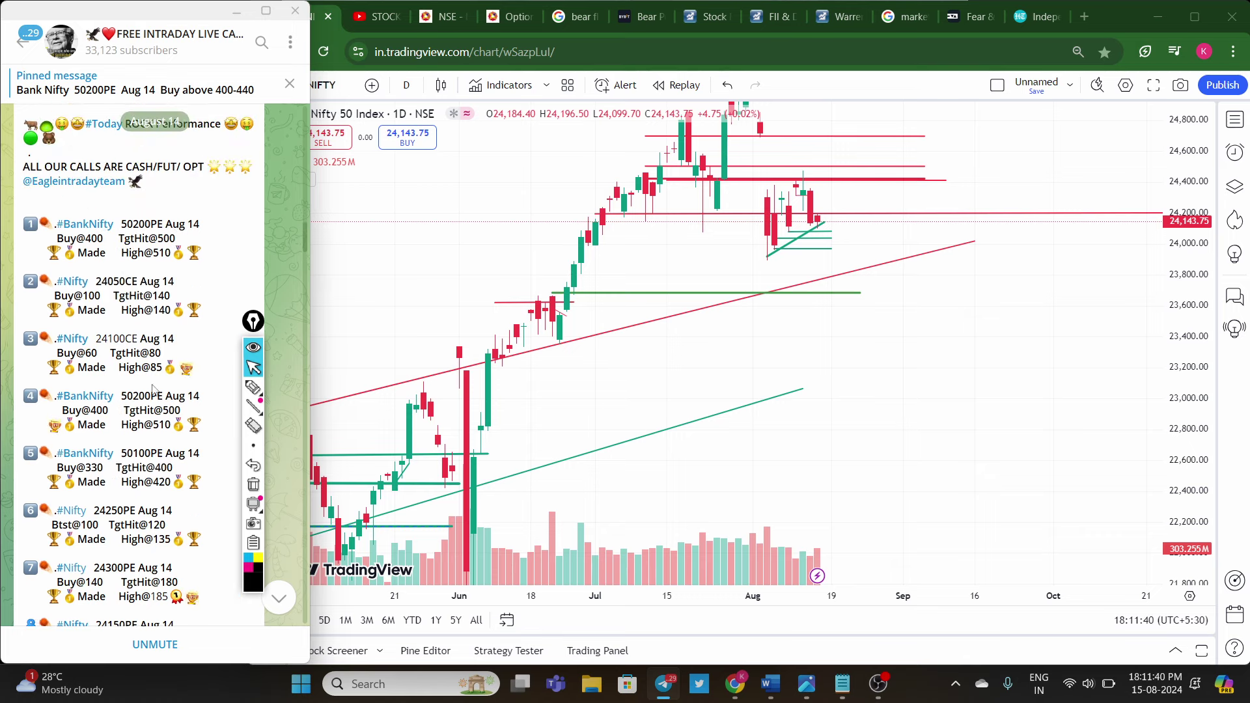
scroll(159, 473, "down", 3)
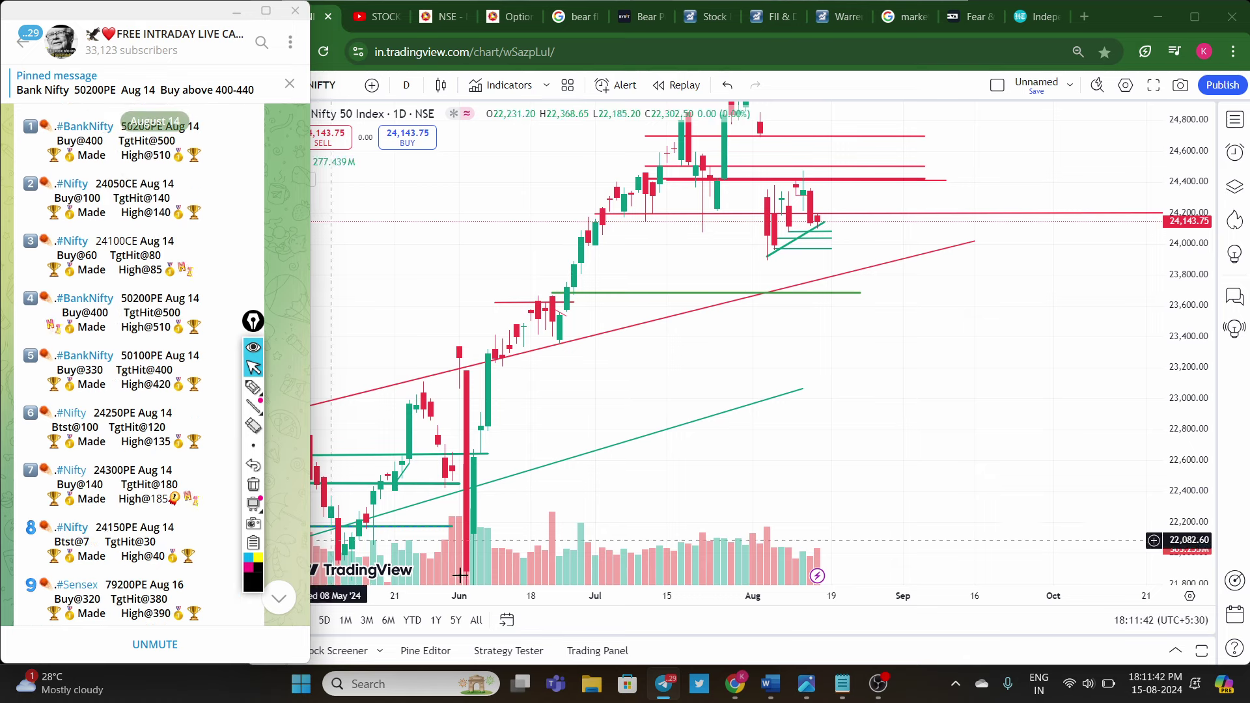
Step: Pen-mark the Angel Broking, Upstox and Alice Blue links on the Word demat promo, then clear it
left_click(770, 684)
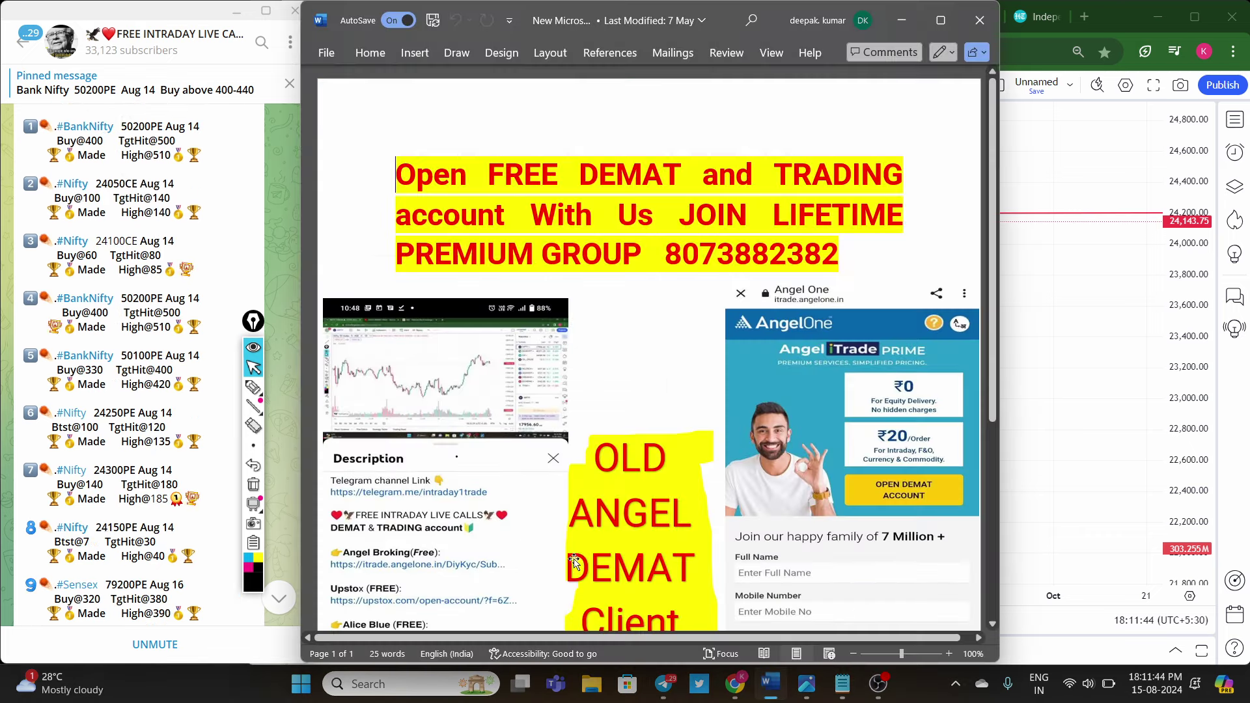
left_click(253, 386)
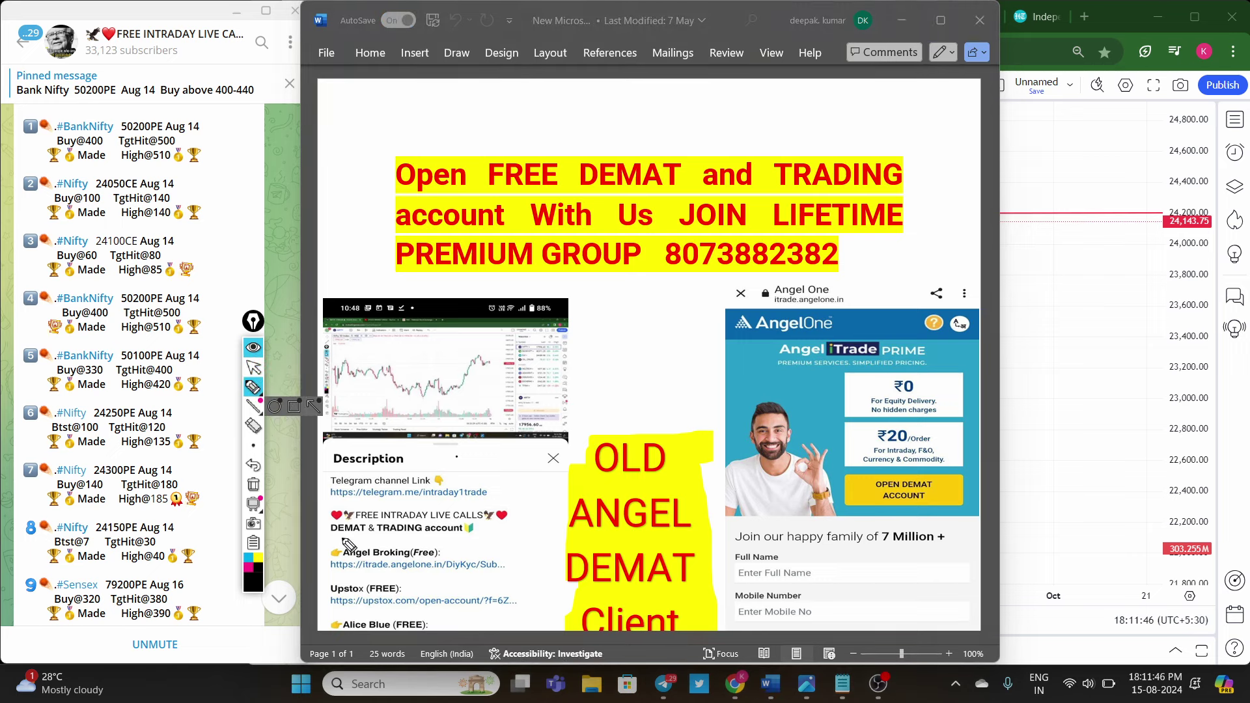
mouse_move(345, 545)
left_mouse_down()
mouse_move(459, 552)
mouse_move(515, 625)
mouse_move(399, 632)
mouse_move(342, 605)
left_mouse_up()
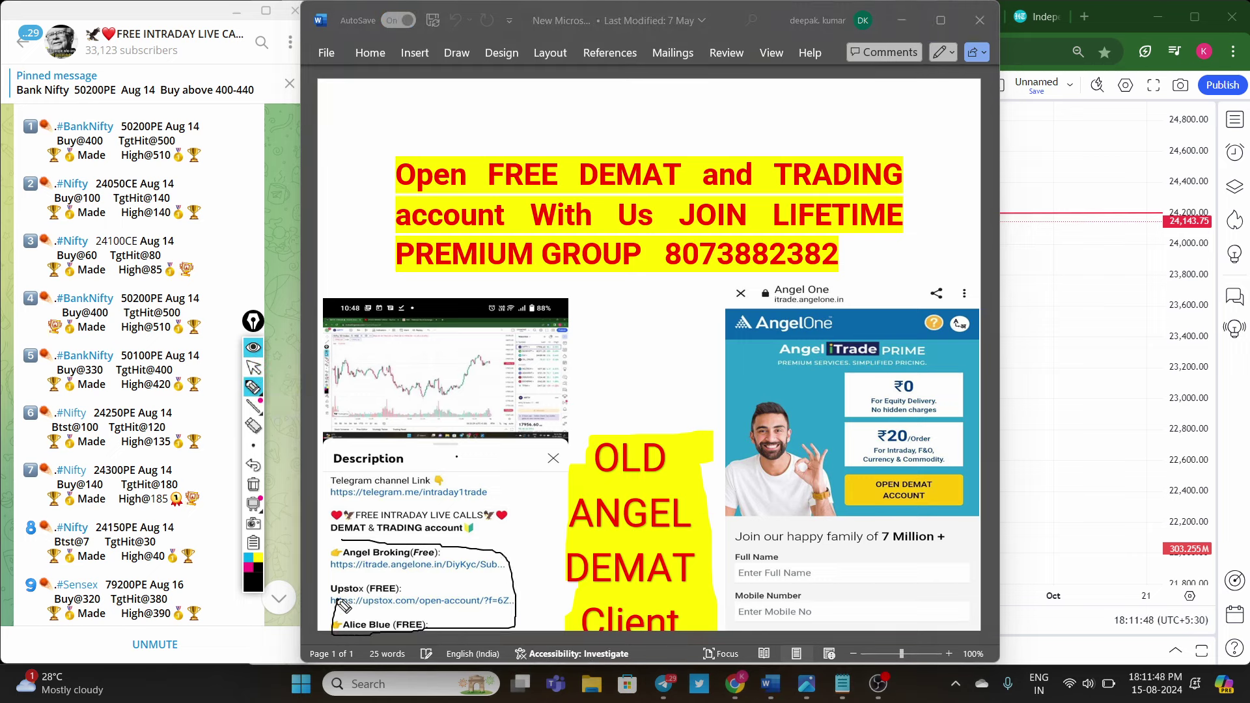
mouse_move(482, 584)
left_mouse_down()
mouse_move(550, 544)
mouse_move(682, 244)
left_mouse_up()
left_click_drag(630, 292, 691, 278)
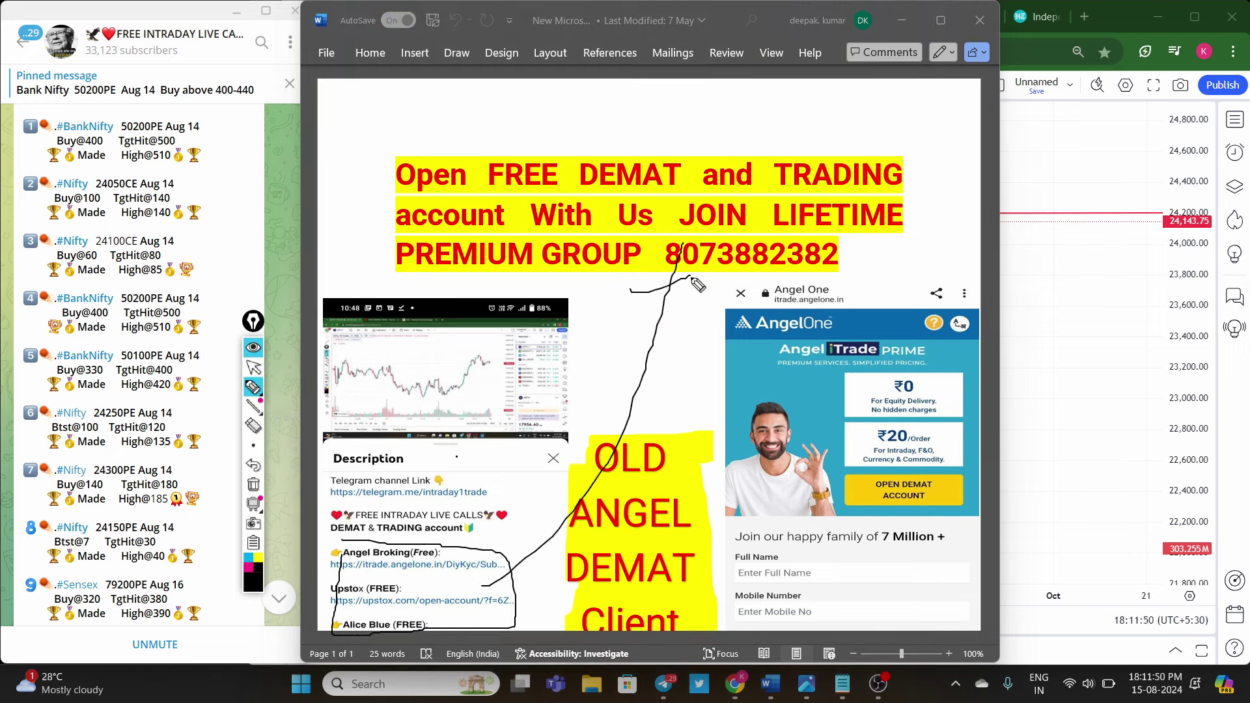
left_click(253, 370)
scroll(440, 378, "down", 1)
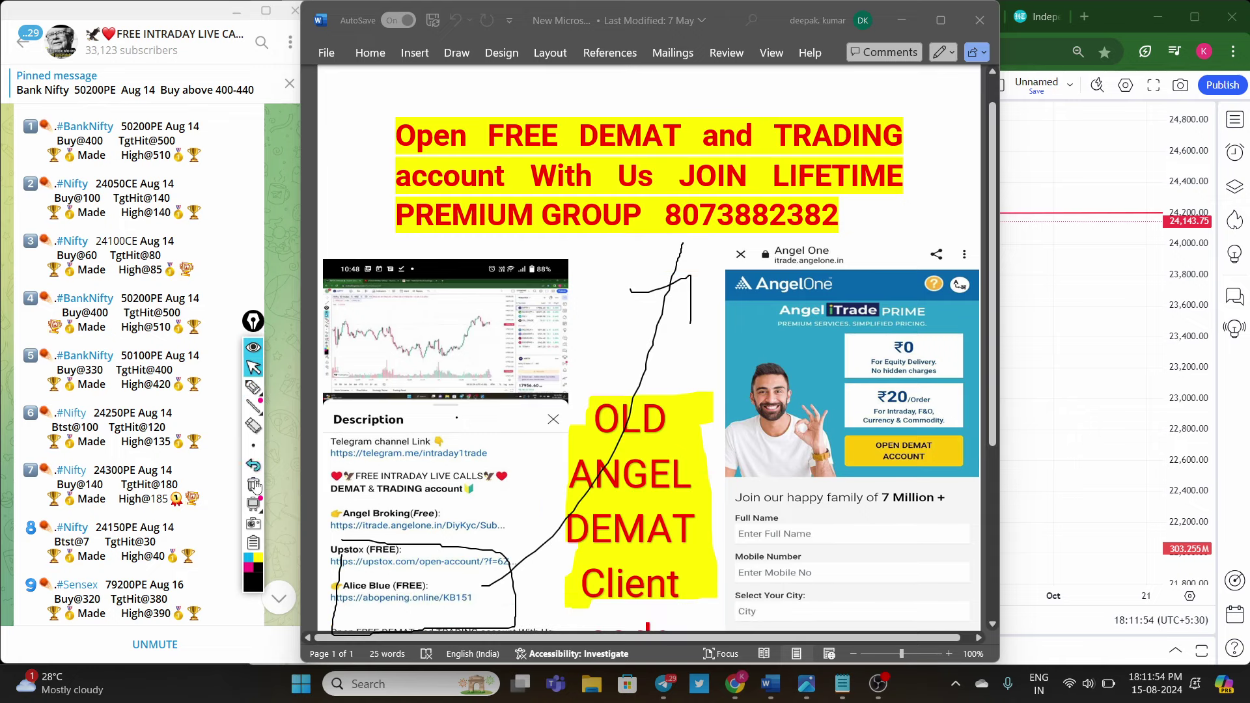
left_click(253, 485)
Step: Circle and underline the OLD ANGEL DEMAT Client text, line it to the contact number, then erase
left_click(253, 388)
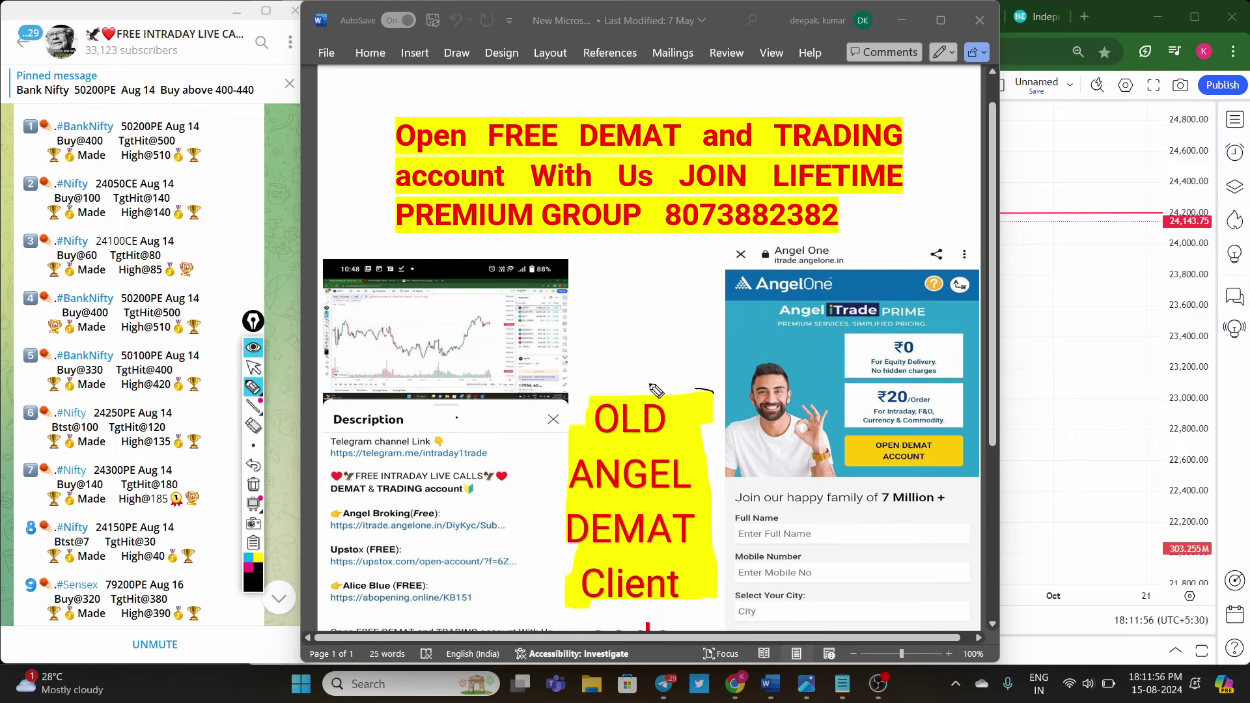
left_click_drag(656, 389, 710, 389)
left_click_drag(564, 449, 704, 450)
left_click_drag(602, 496, 735, 498)
left_click_drag(611, 548, 727, 553)
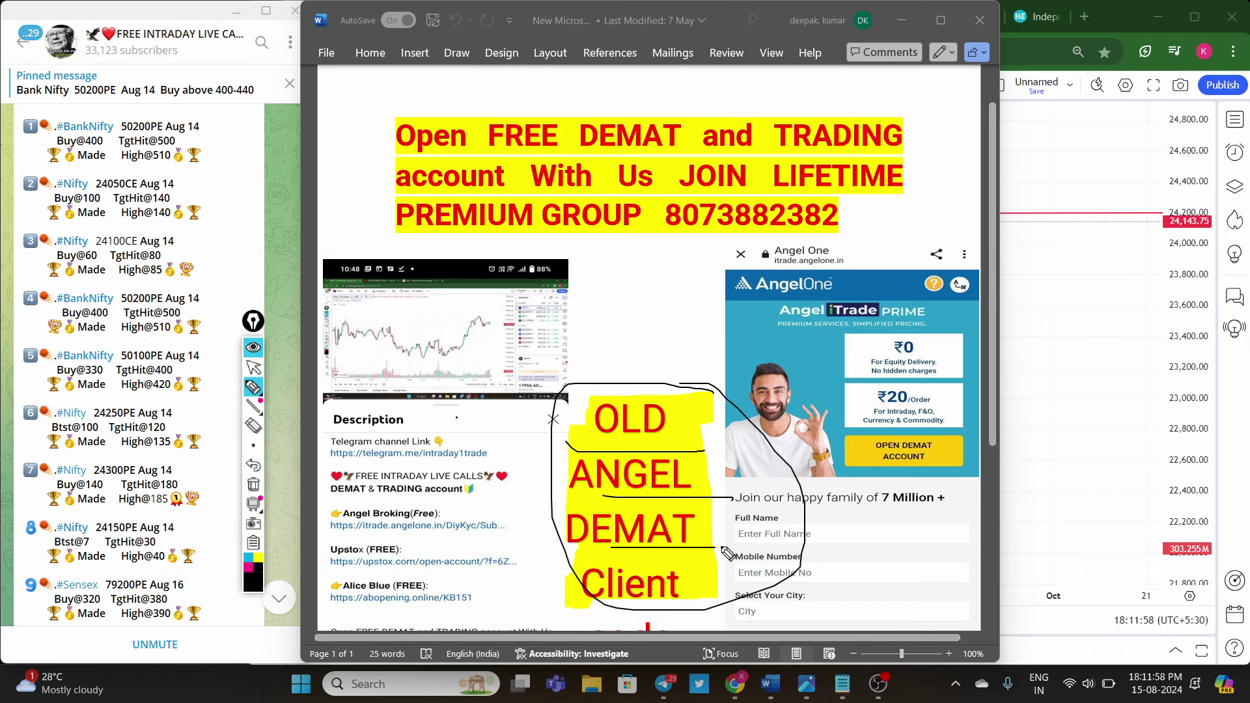
mouse_move(690, 429)
left_mouse_down()
mouse_move(729, 242)
mouse_move(803, 241)
mouse_move(764, 205)
mouse_move(669, 238)
mouse_move(771, 233)
left_mouse_up()
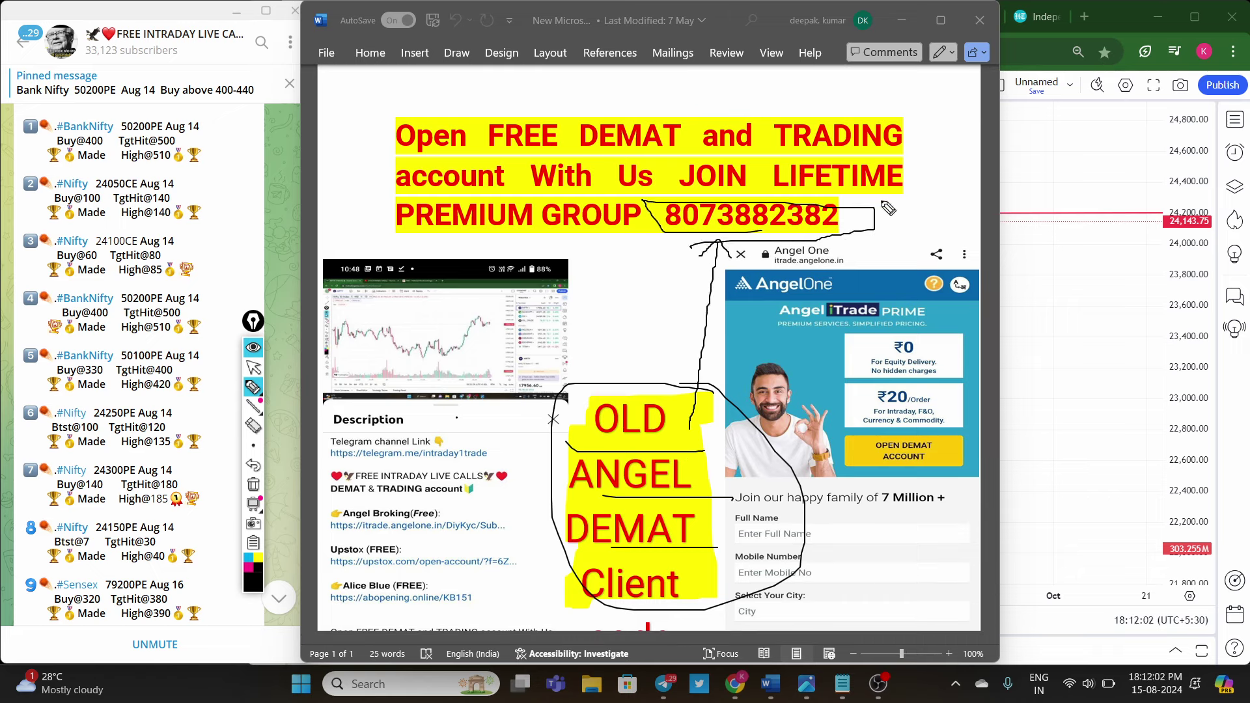
left_click_drag(890, 228, 942, 198)
left_click(254, 485)
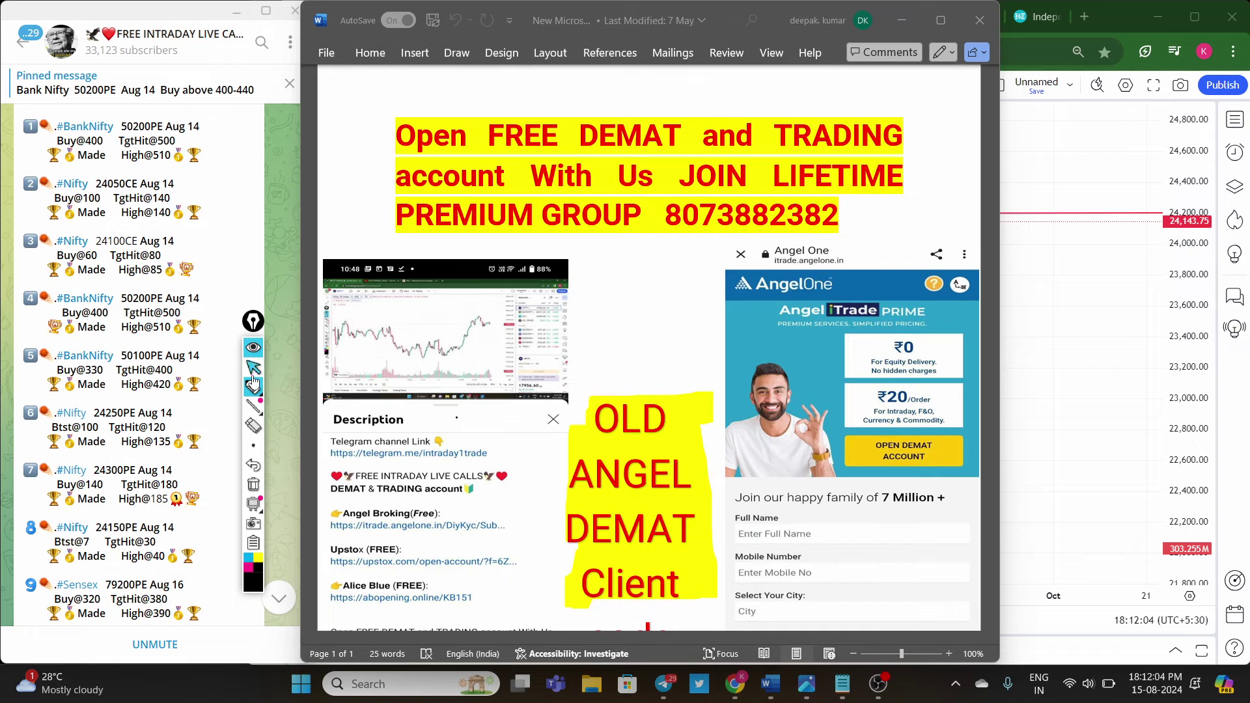
left_click(253, 368)
Step: Minimise the Word promo and view the Eagle Intraday training flyer for 18 Aug, 3:30 PM
left_click(903, 26)
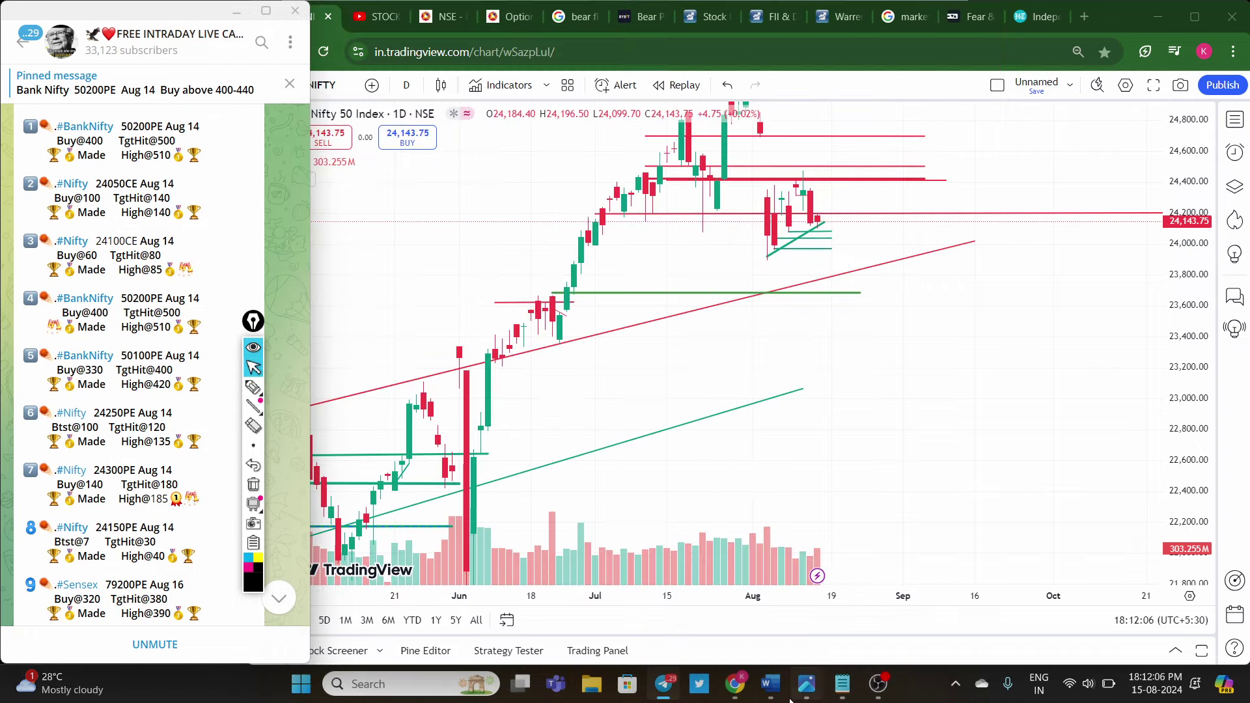
left_click(807, 684)
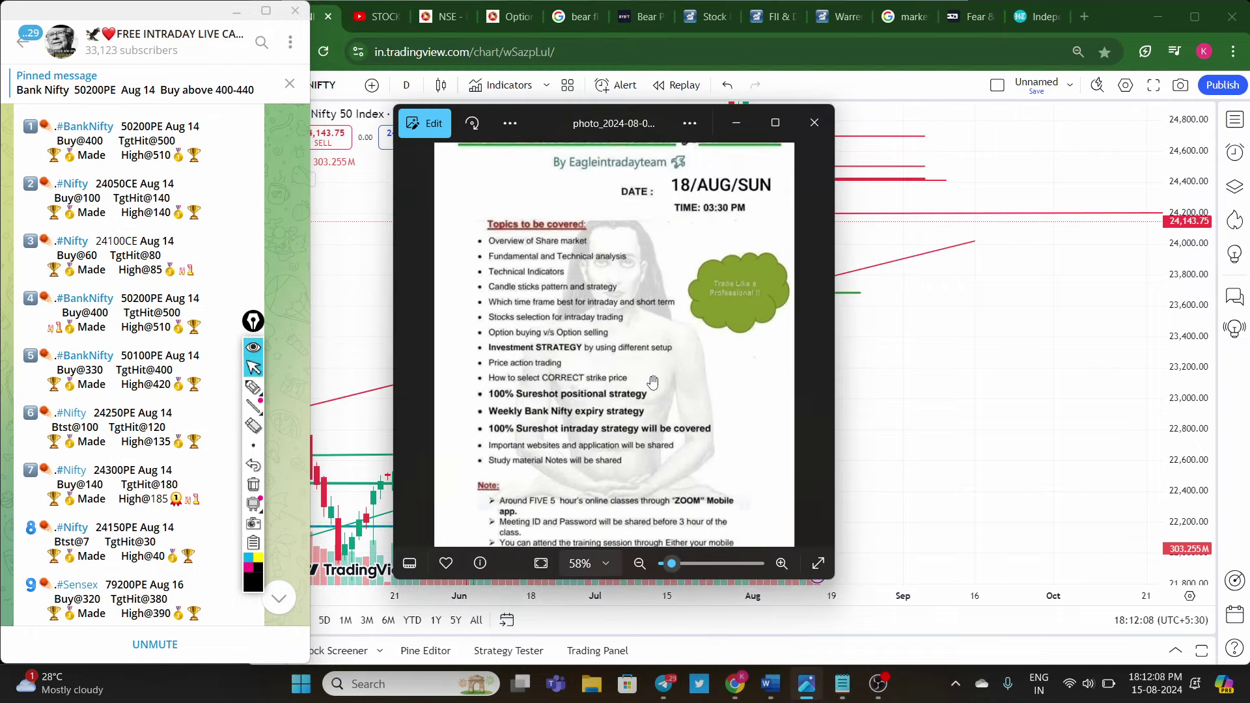
scroll(625, 369, "up", 1)
scroll(628, 369, "down", 1)
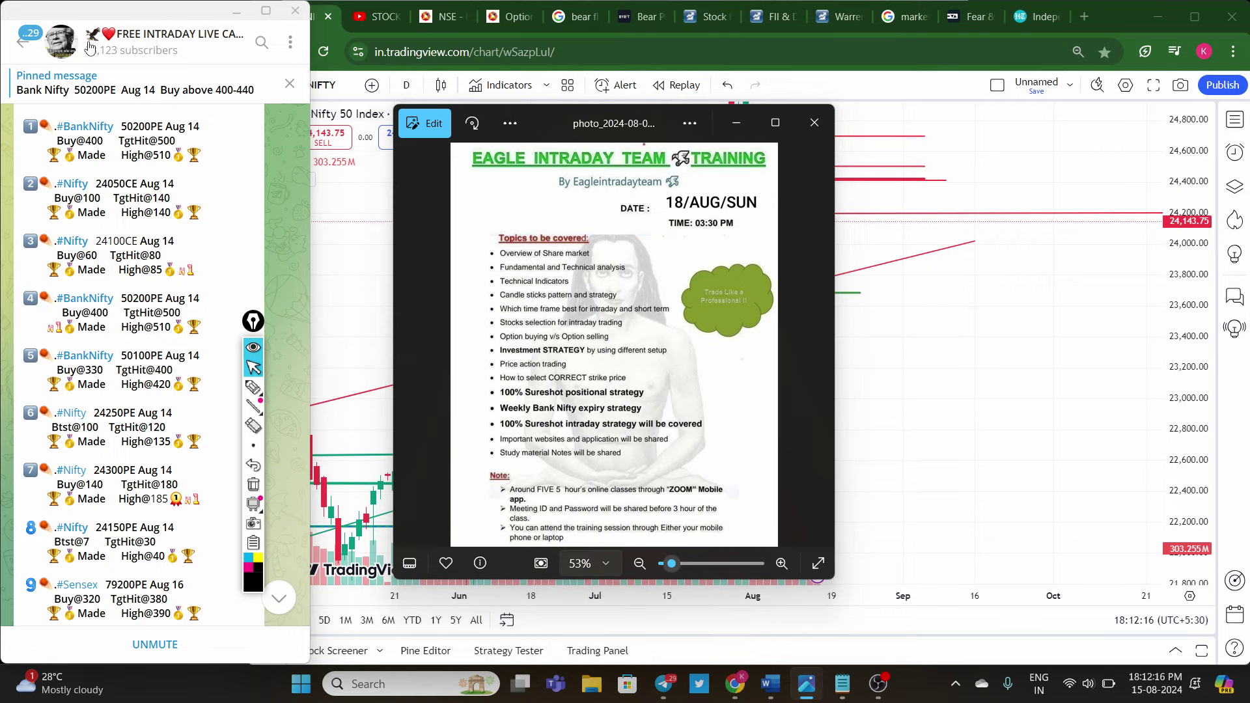
left_click(62, 42)
left_click(8, 51)
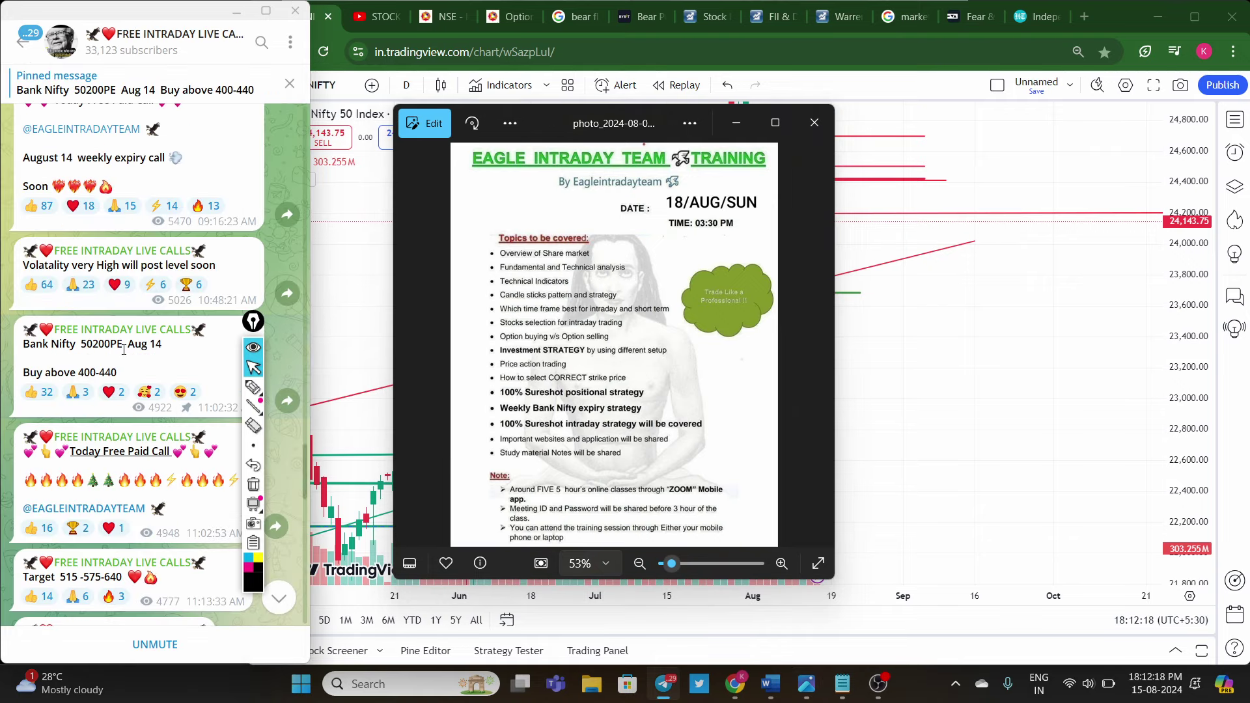
Step: Put away the flyer and select the STOCK MARKET EAGLE name on its YouTube channel page
left_click_drag(243, 332, 281, 328)
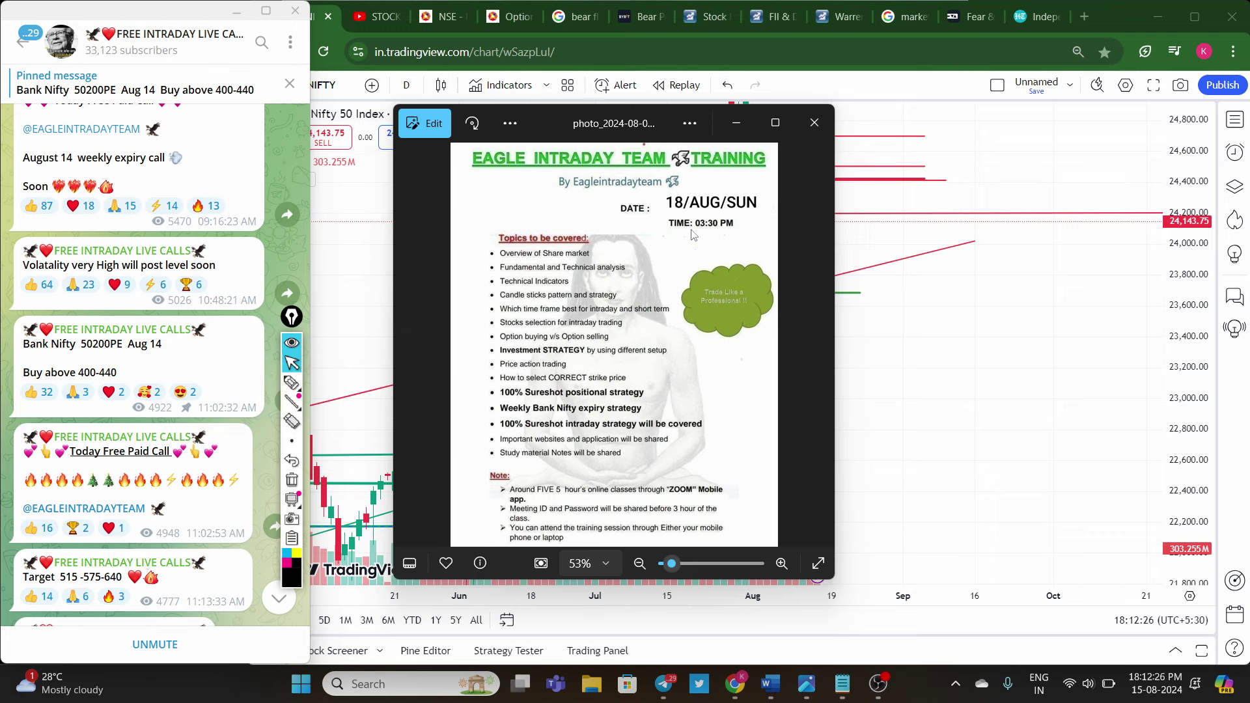
left_click(729, 125)
left_click(377, 16)
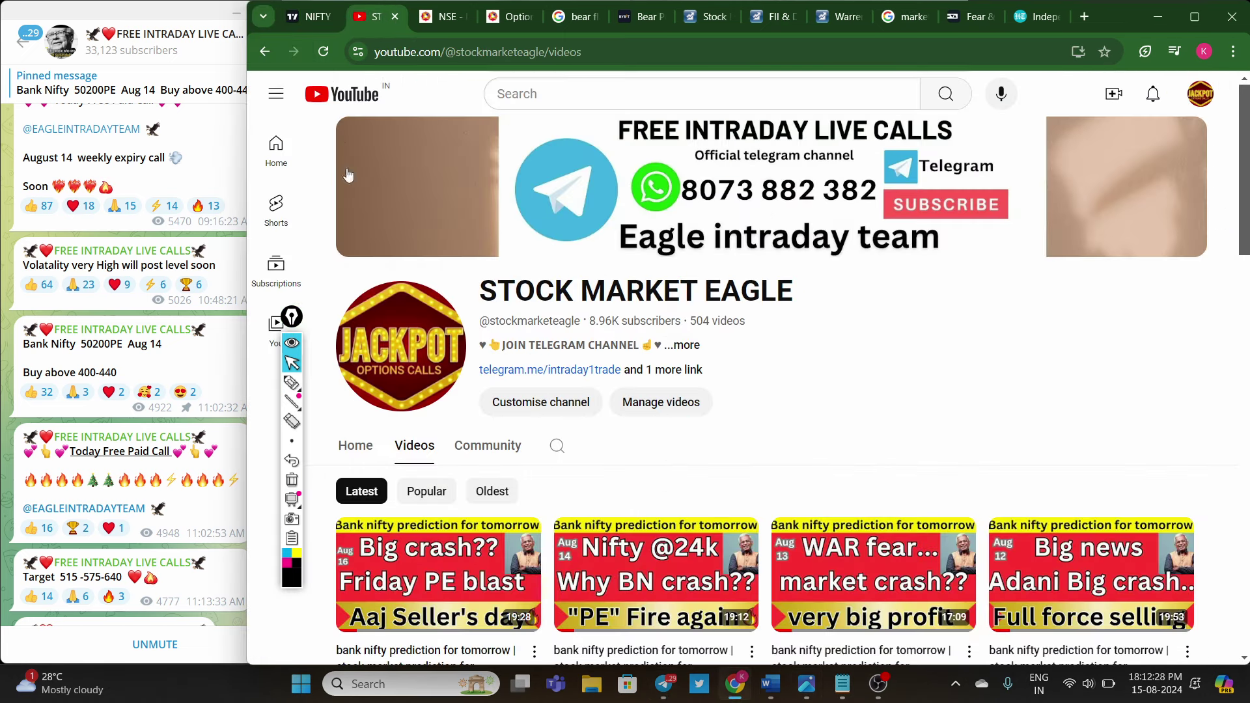
left_click_drag(813, 299, 497, 291)
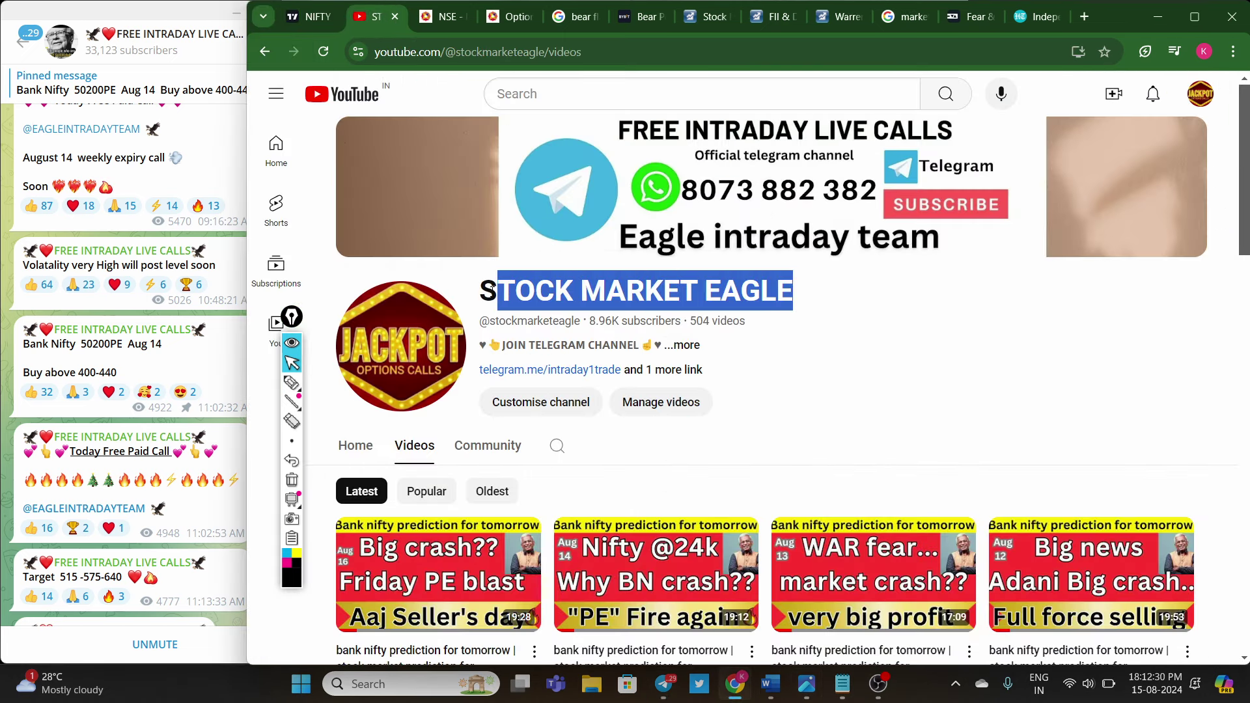